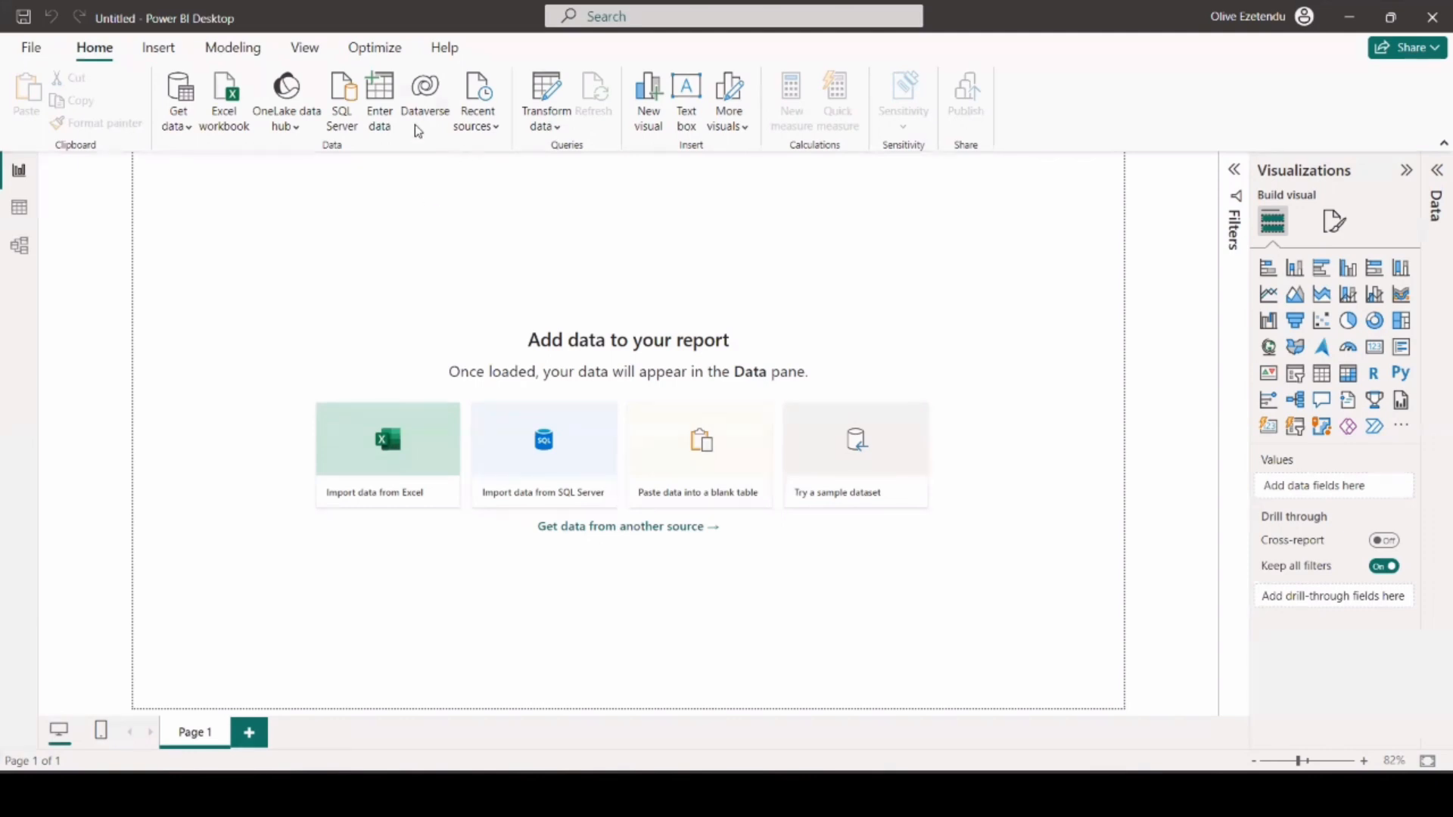
# Start a SQL Server database connection and fill in the server with the SQLEXPRESS instance name copied from SQL Server Management Studio.
pyautogui.click(343, 103)
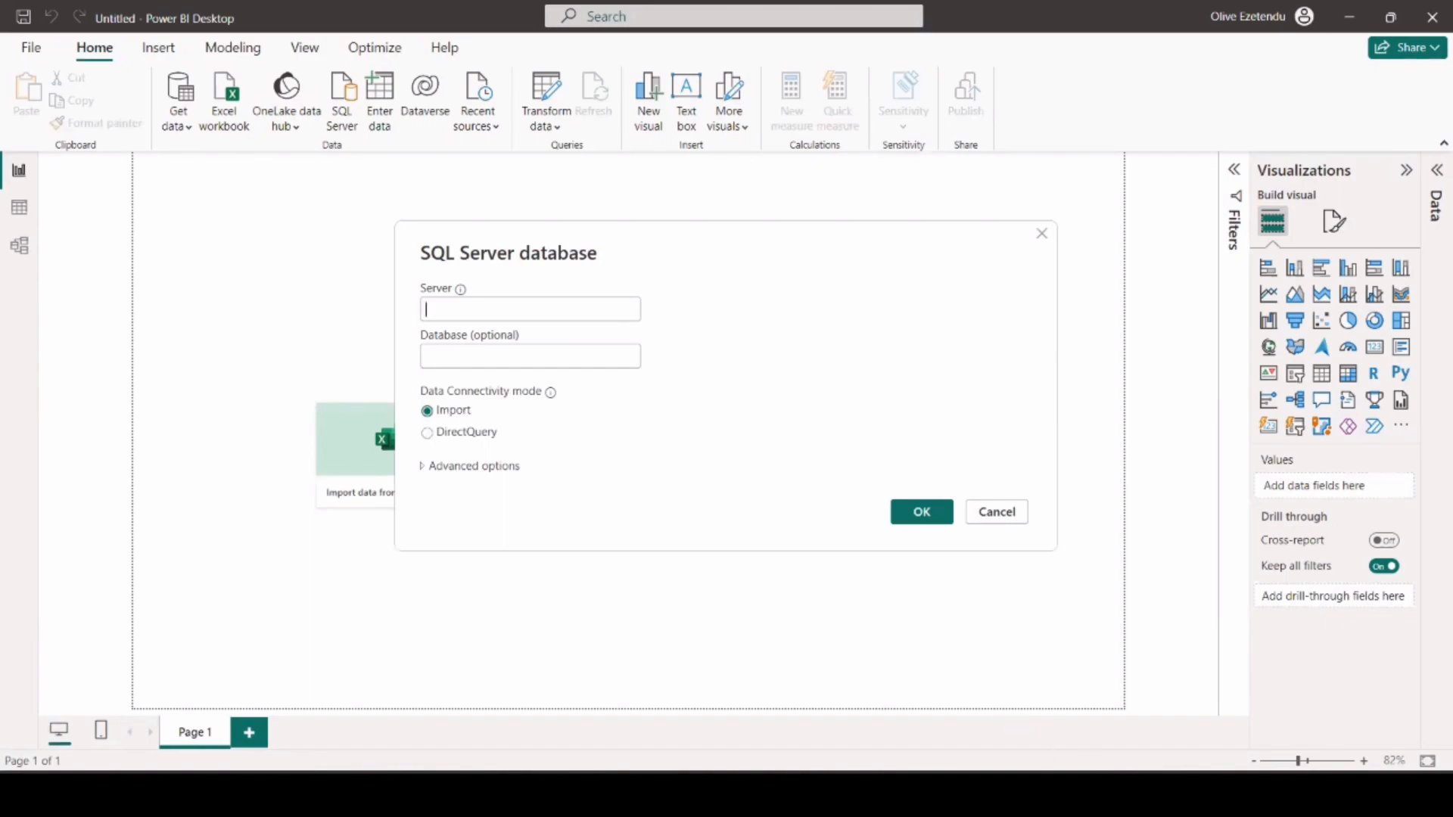
pyautogui.click(1102, 794)
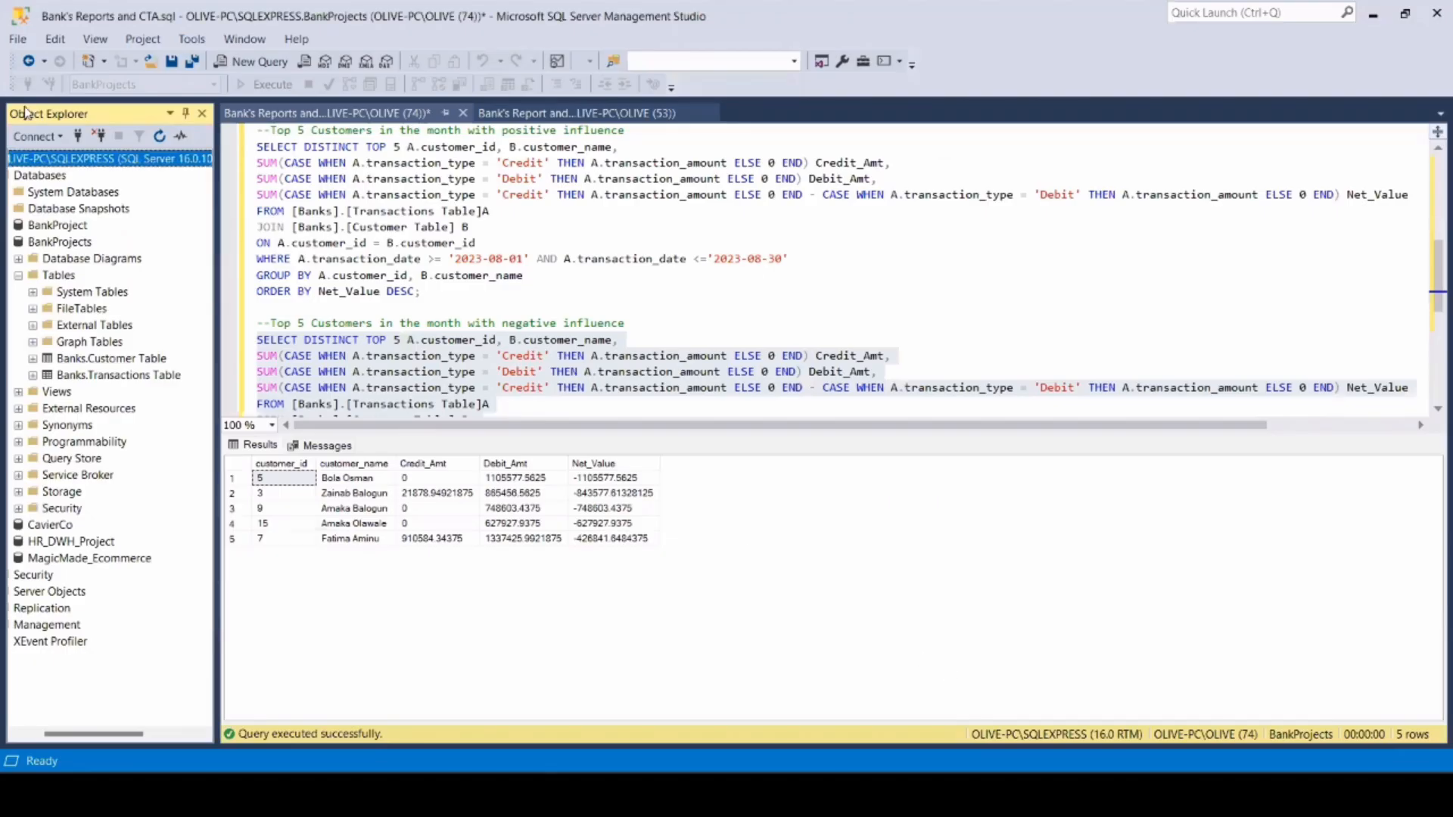
pyautogui.click(53, 137)
pyautogui.click(53, 159)
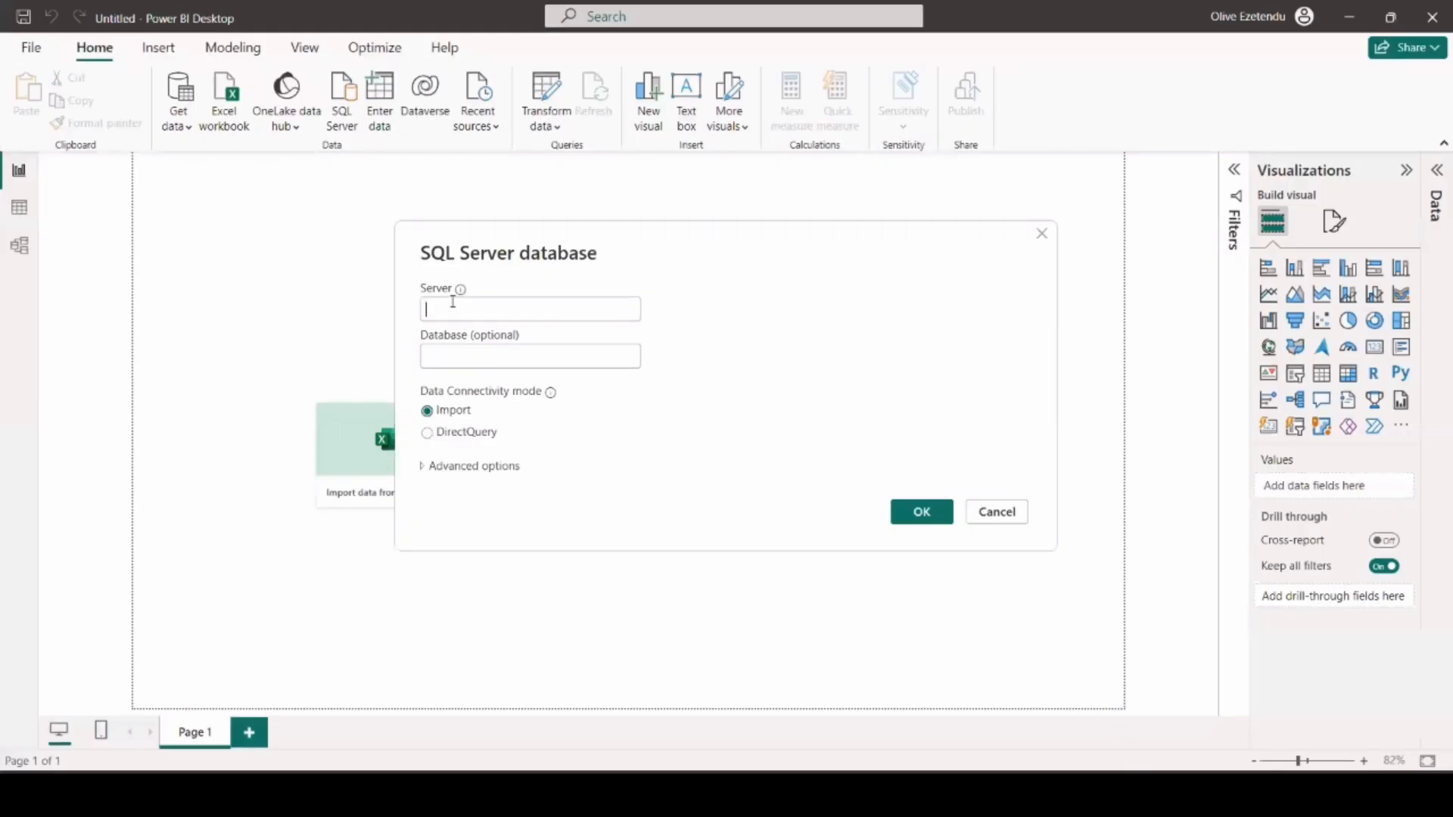
pyautogui.write('OLIVE-PC\\SQLEXPRESS')
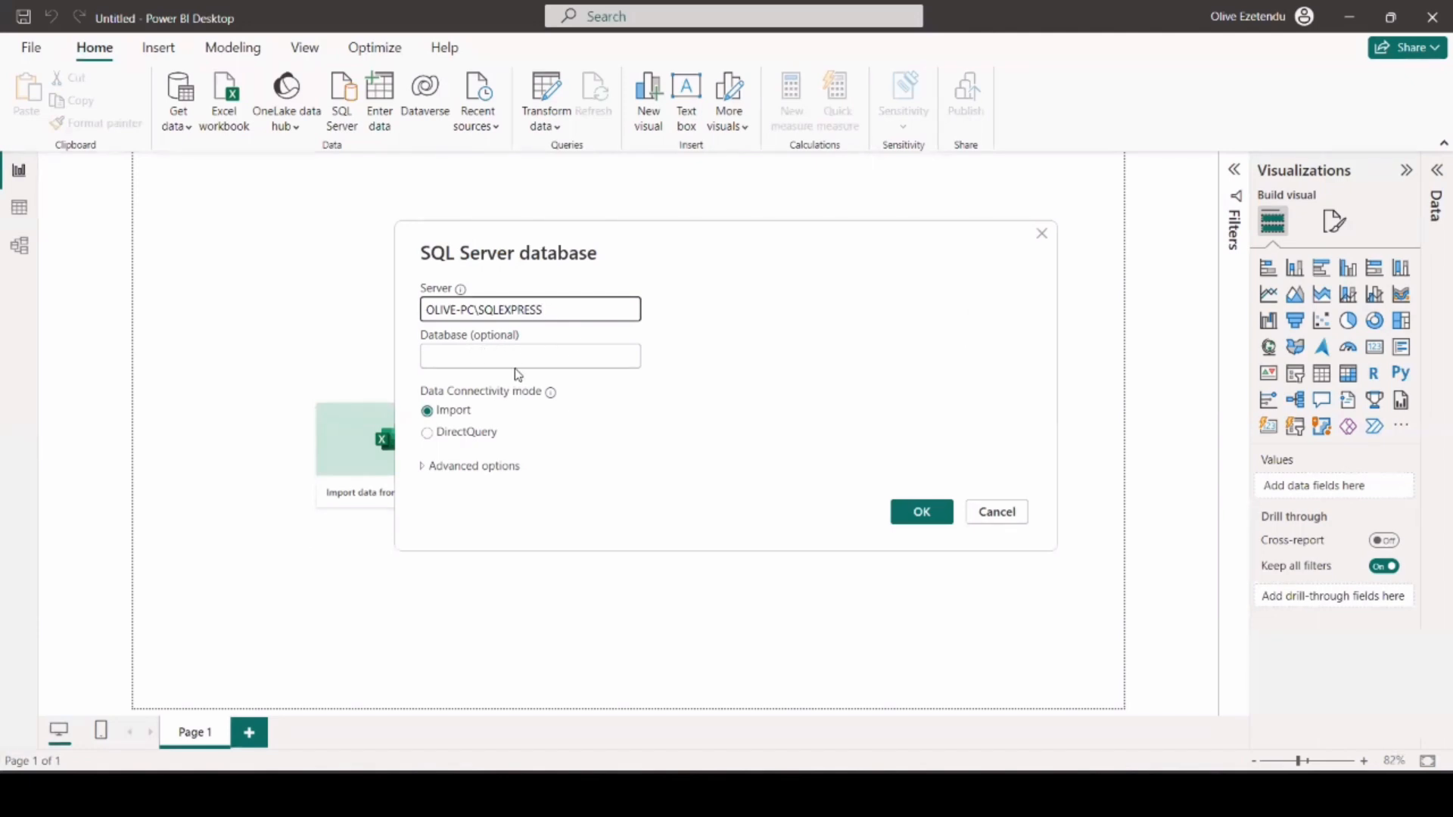
# Copy the BankProjects database name from SQL Server Management Studio into the database field of the Power BI connection.
pyautogui.moveTo(1103, 795)
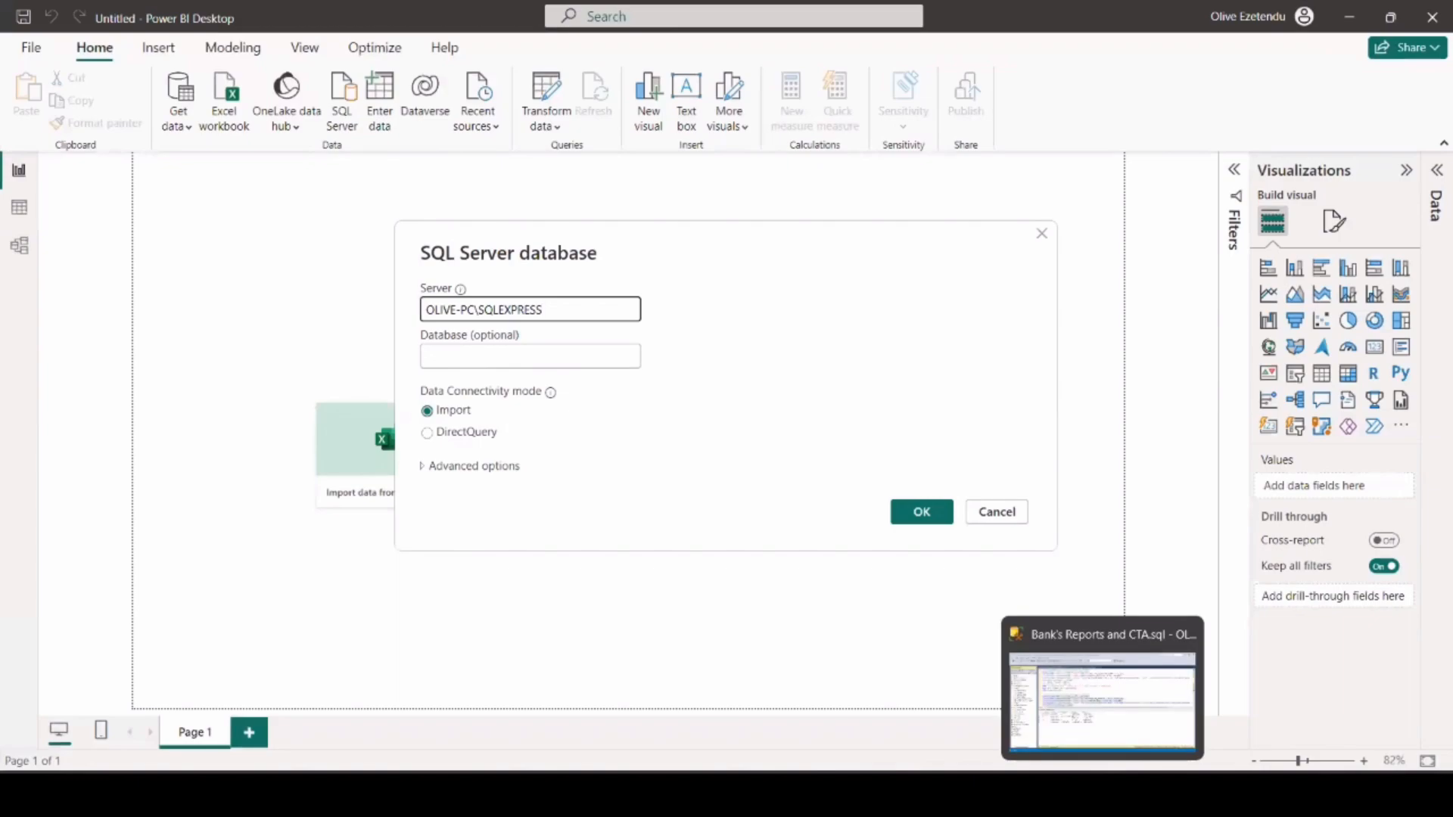
pyautogui.click(1102, 704)
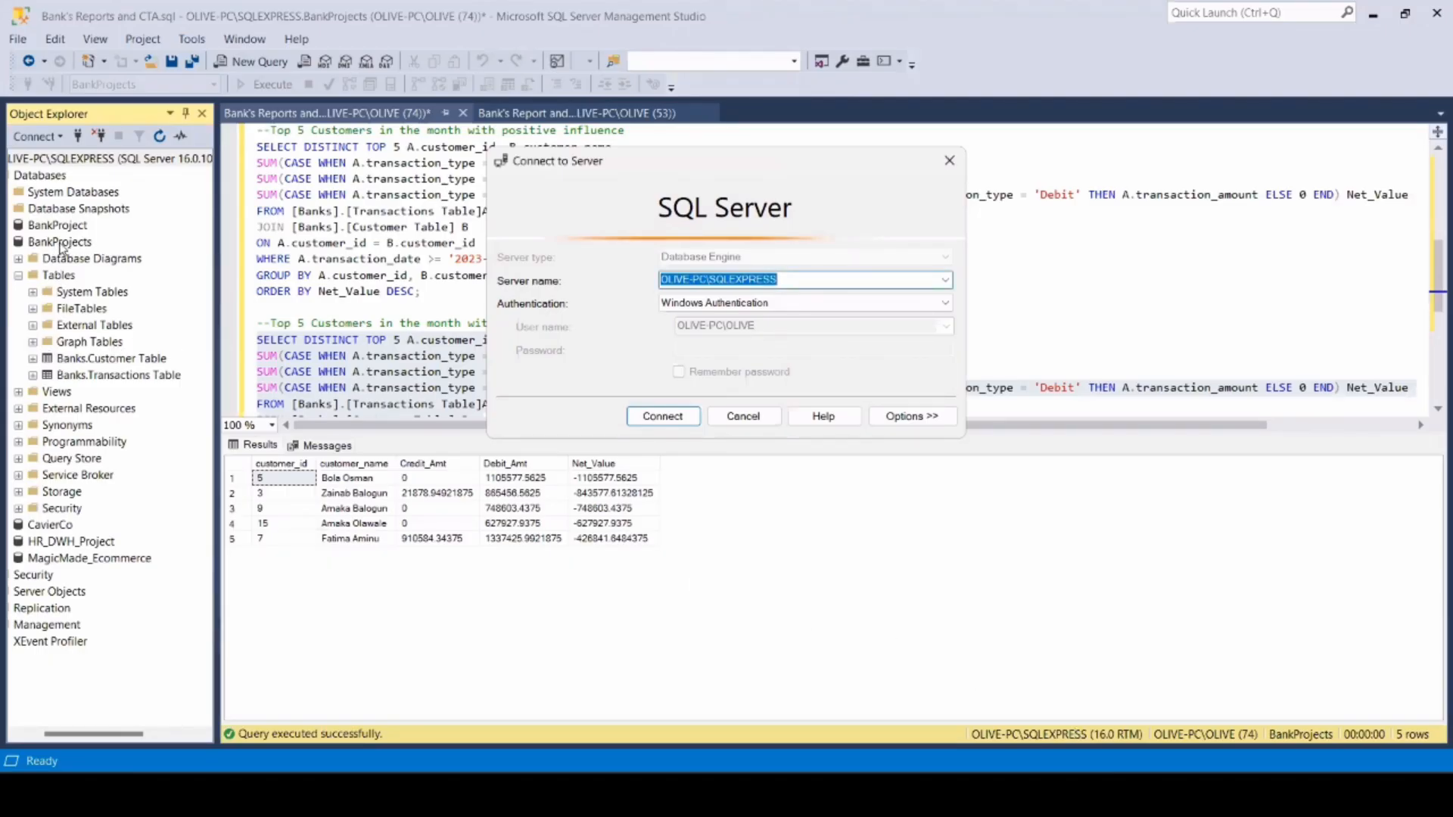
pyautogui.click(659, 427)
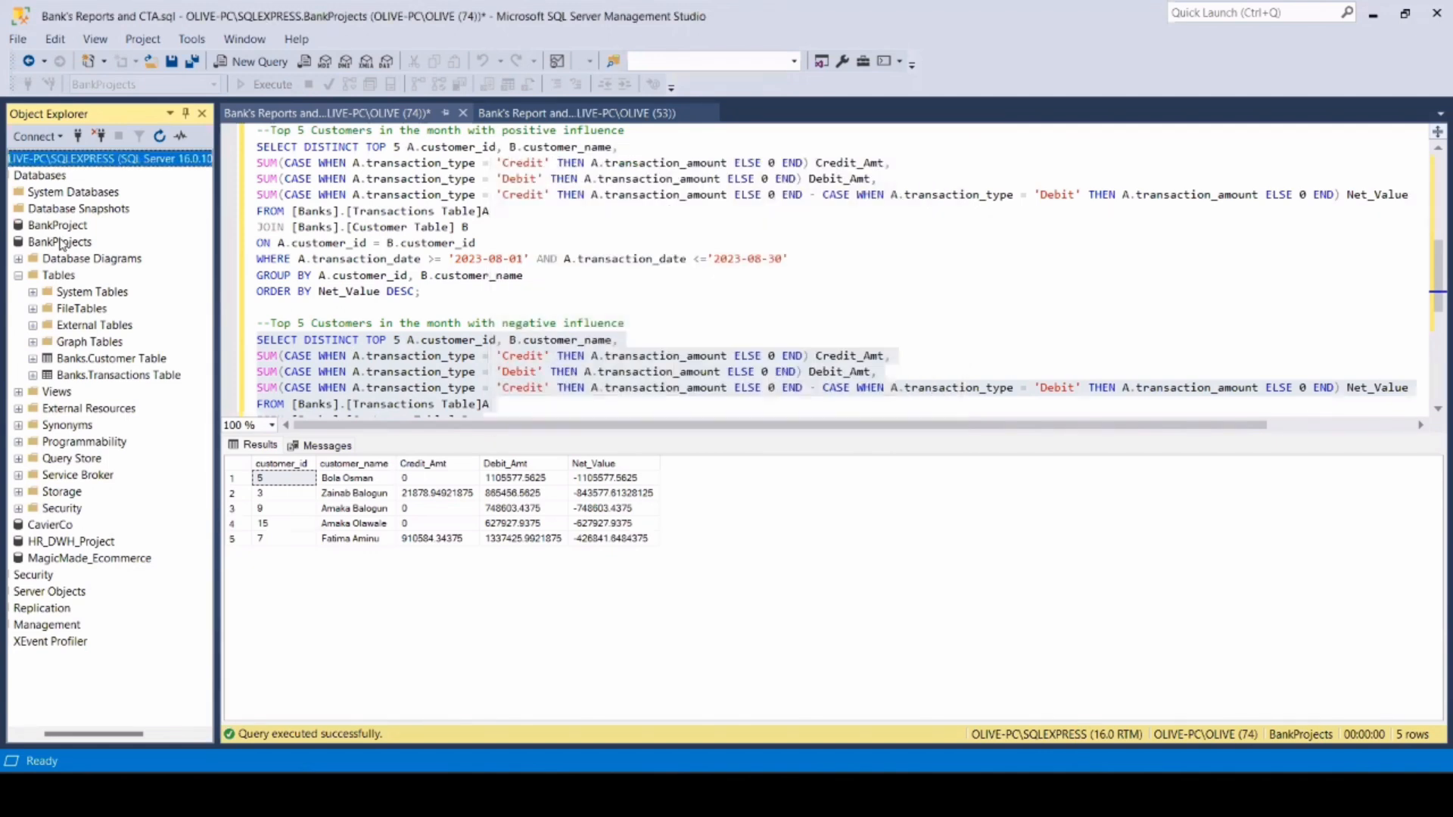
pyautogui.click(65, 244)
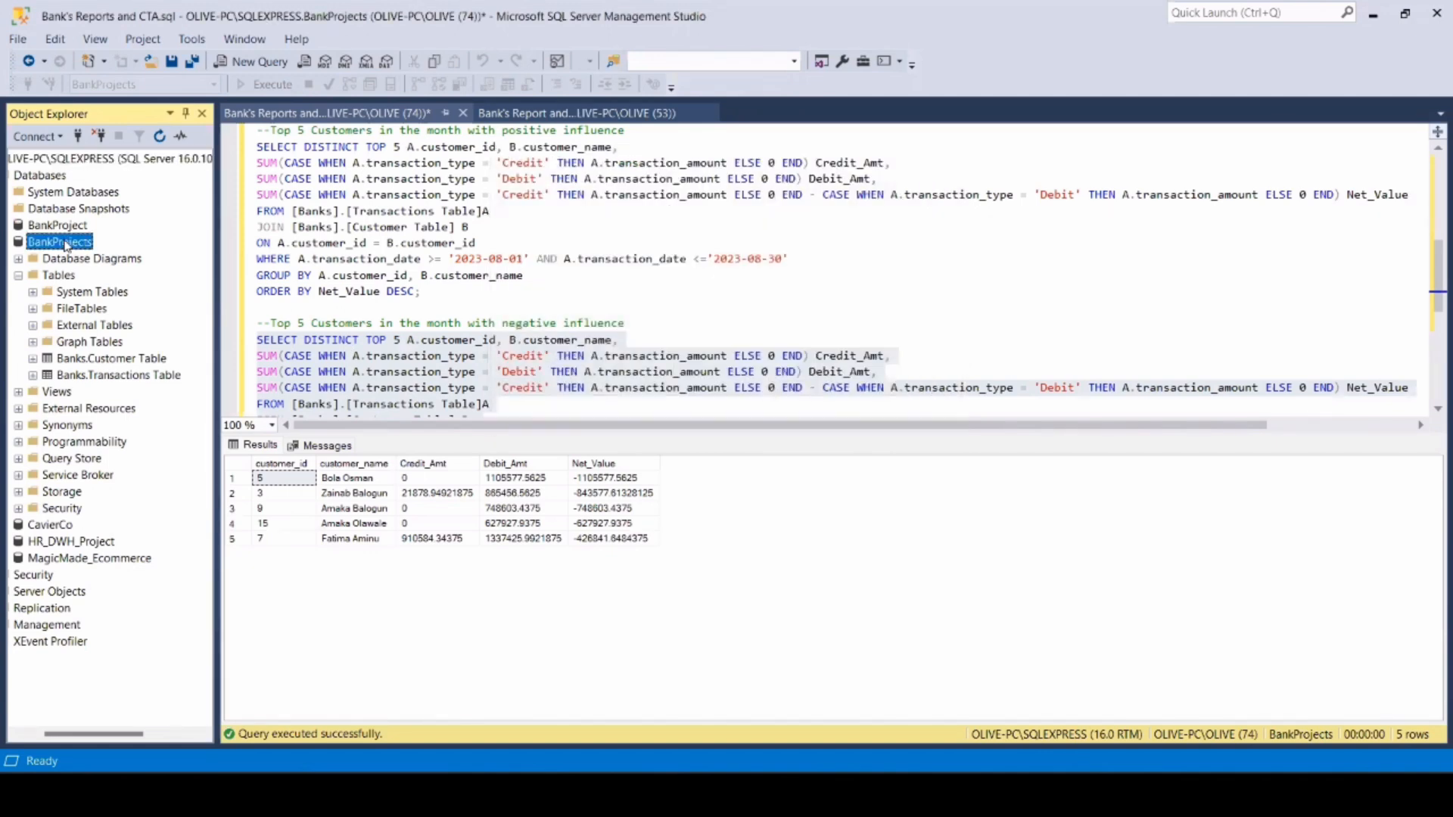
pyautogui.moveTo(1144, 795)
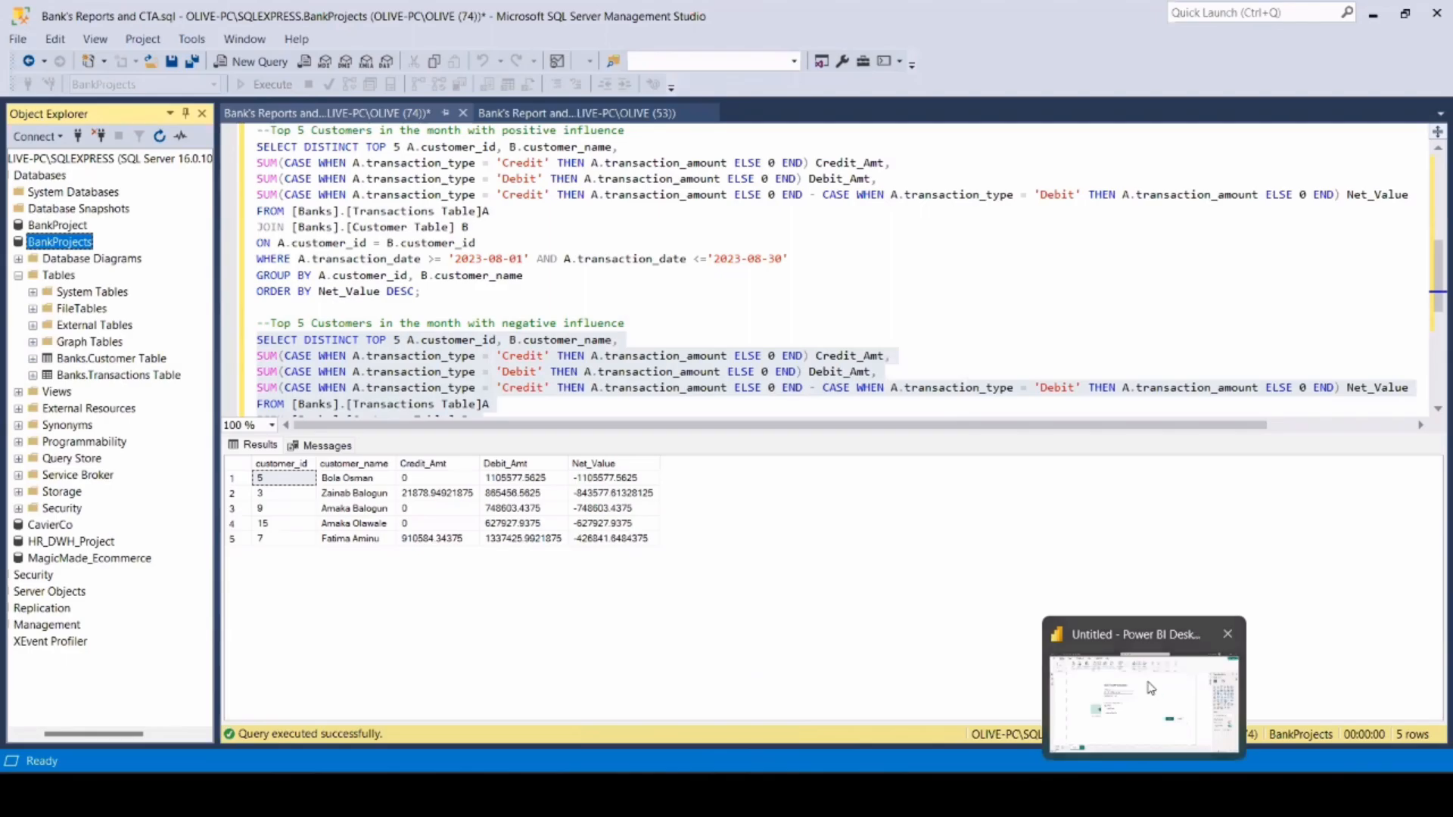
pyautogui.click(1150, 693)
pyautogui.click(489, 355)
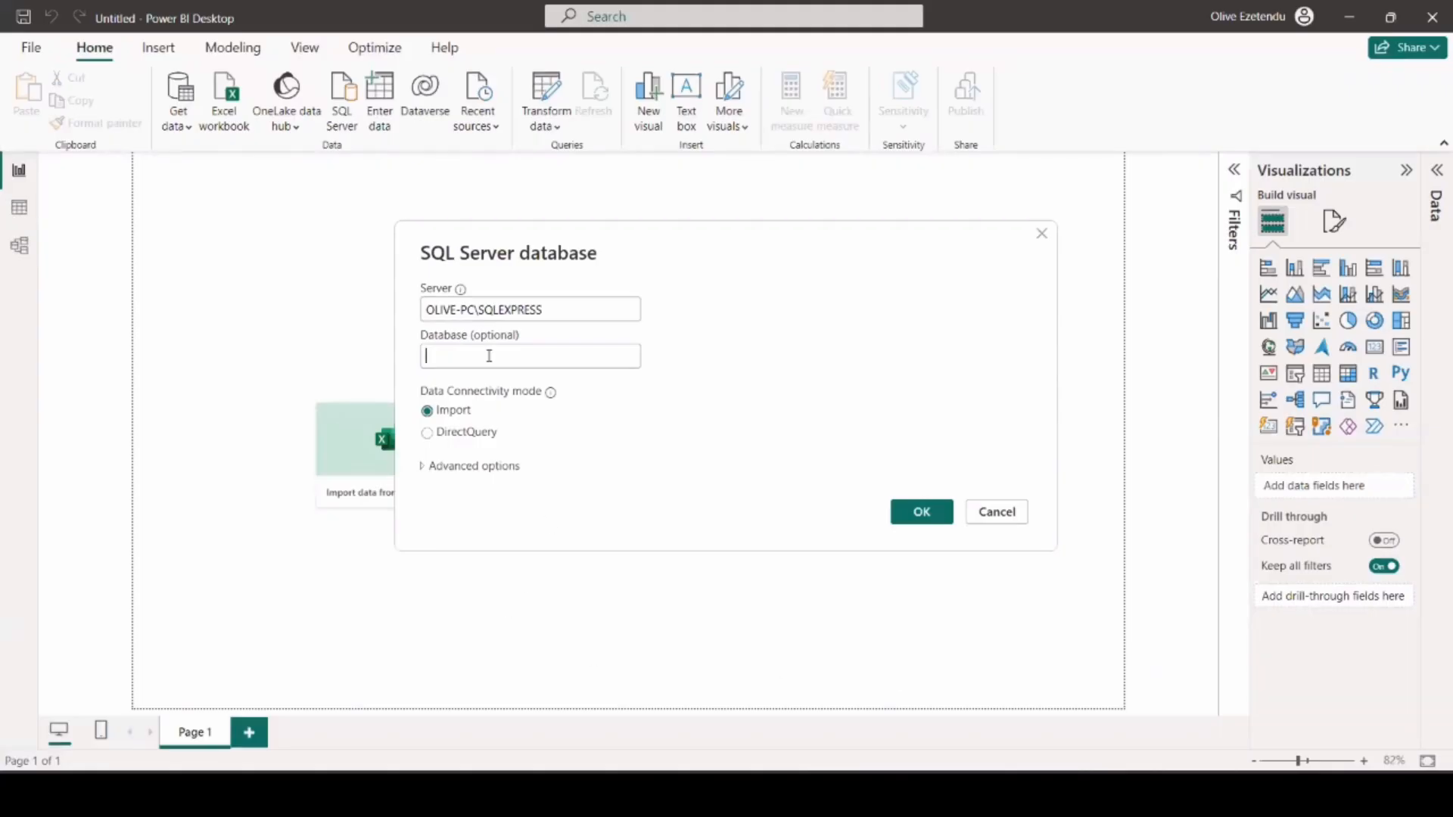
pyautogui.write('[BankProjects]')
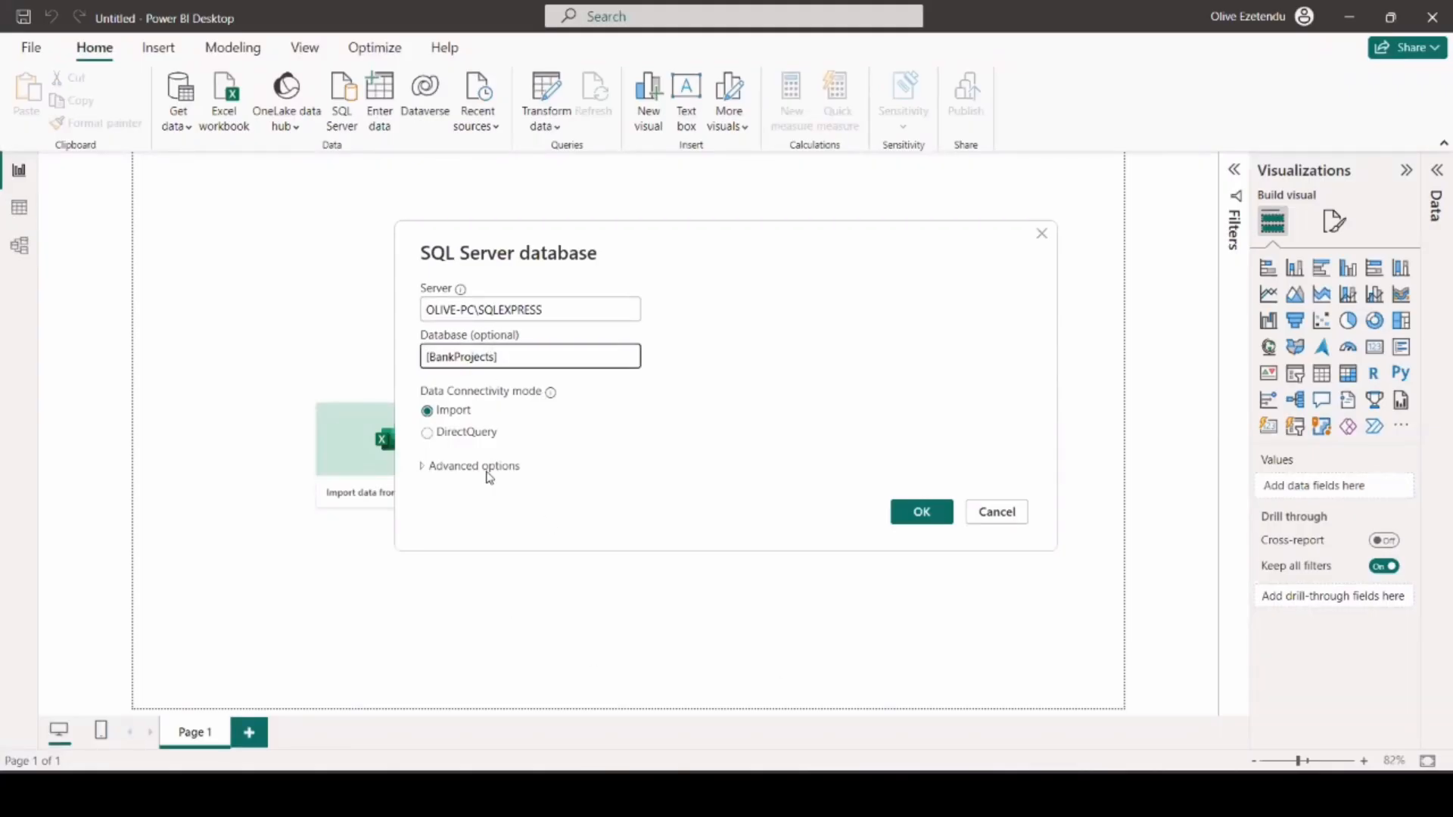
# Set the data connectivity mode to DirectQuery and connect to the database with the current Windows credentials.
pyautogui.click(454, 440)
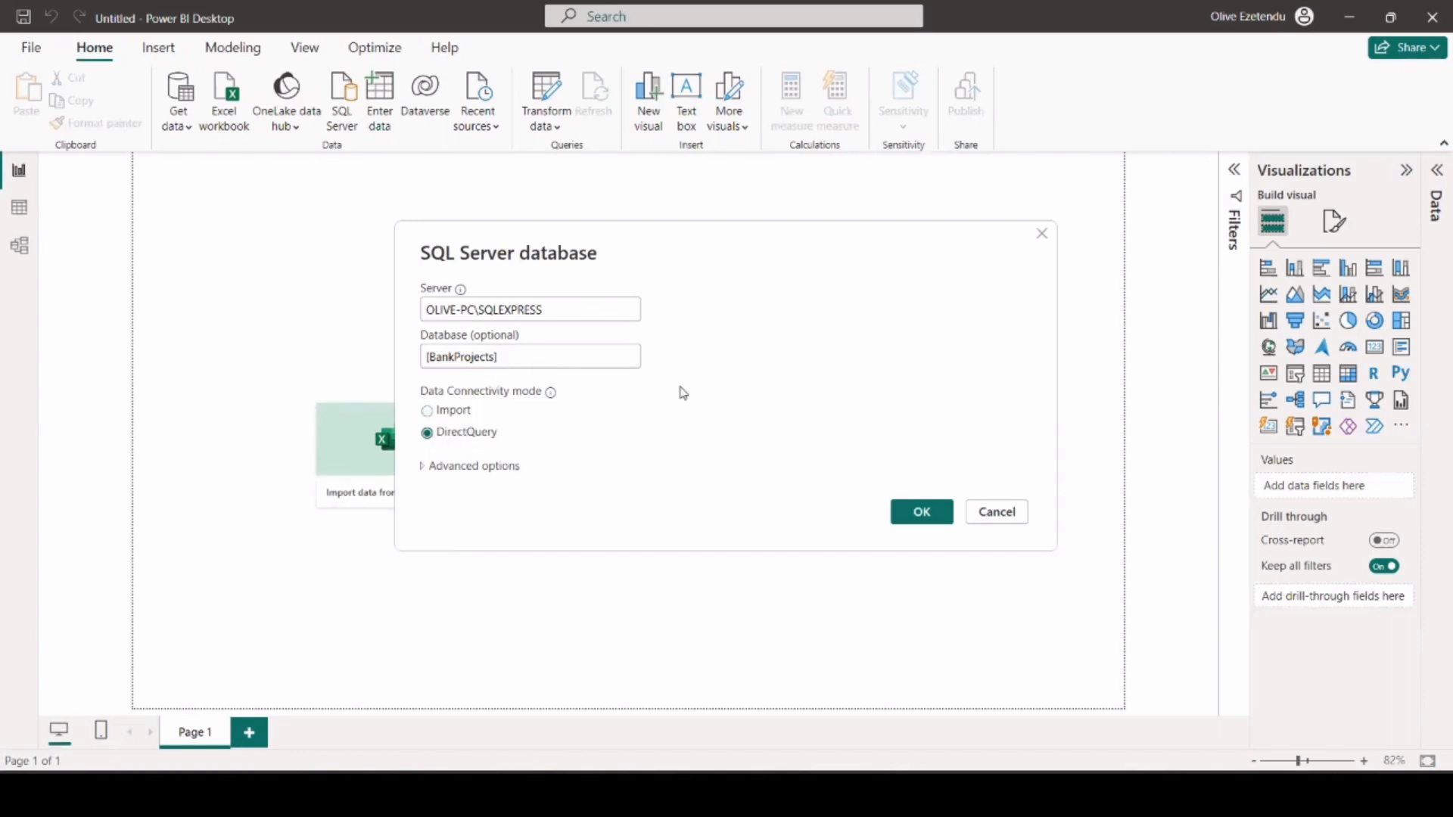
pyautogui.click(923, 513)
pyautogui.click(899, 512)
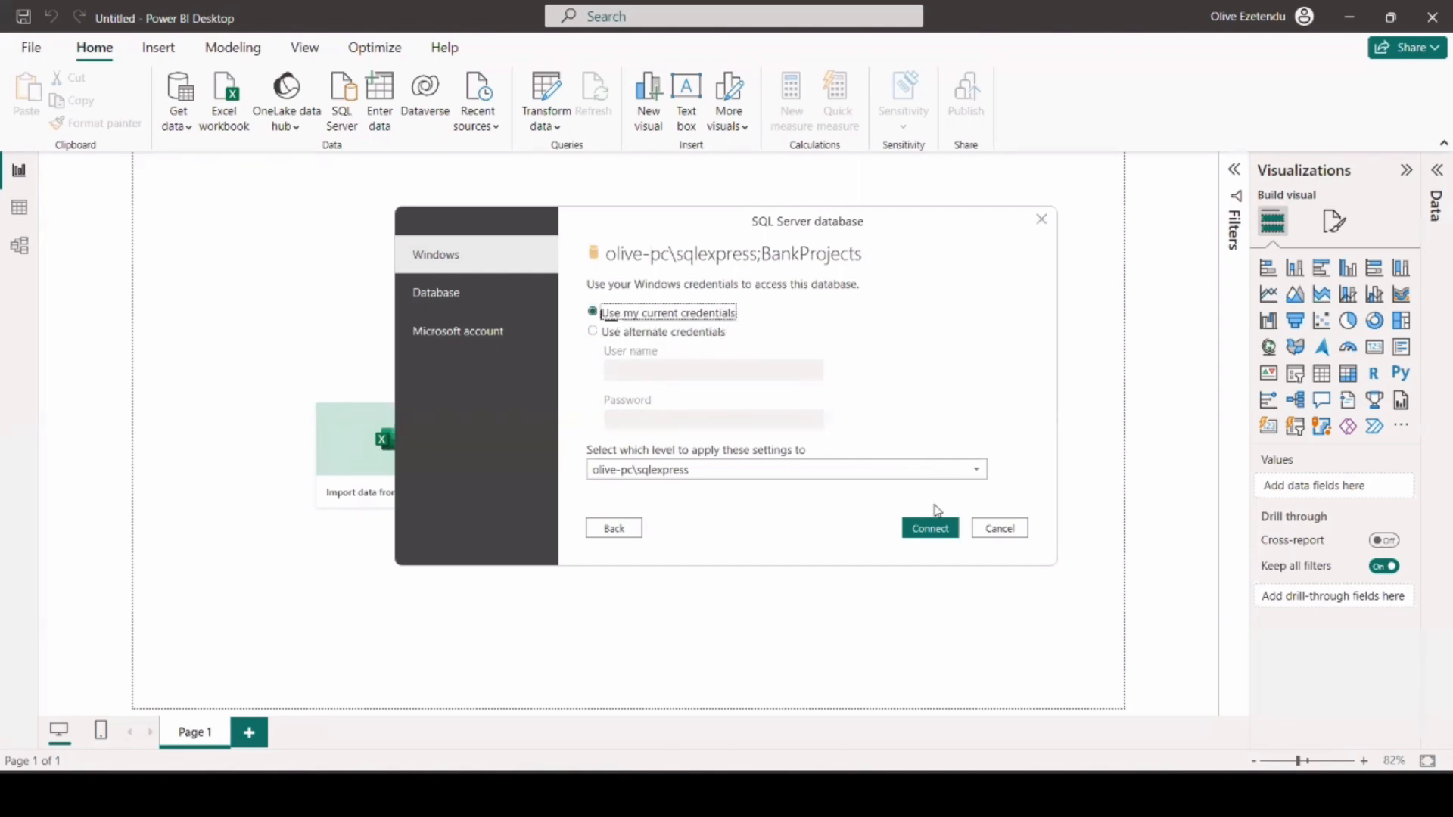
pyautogui.click(931, 531)
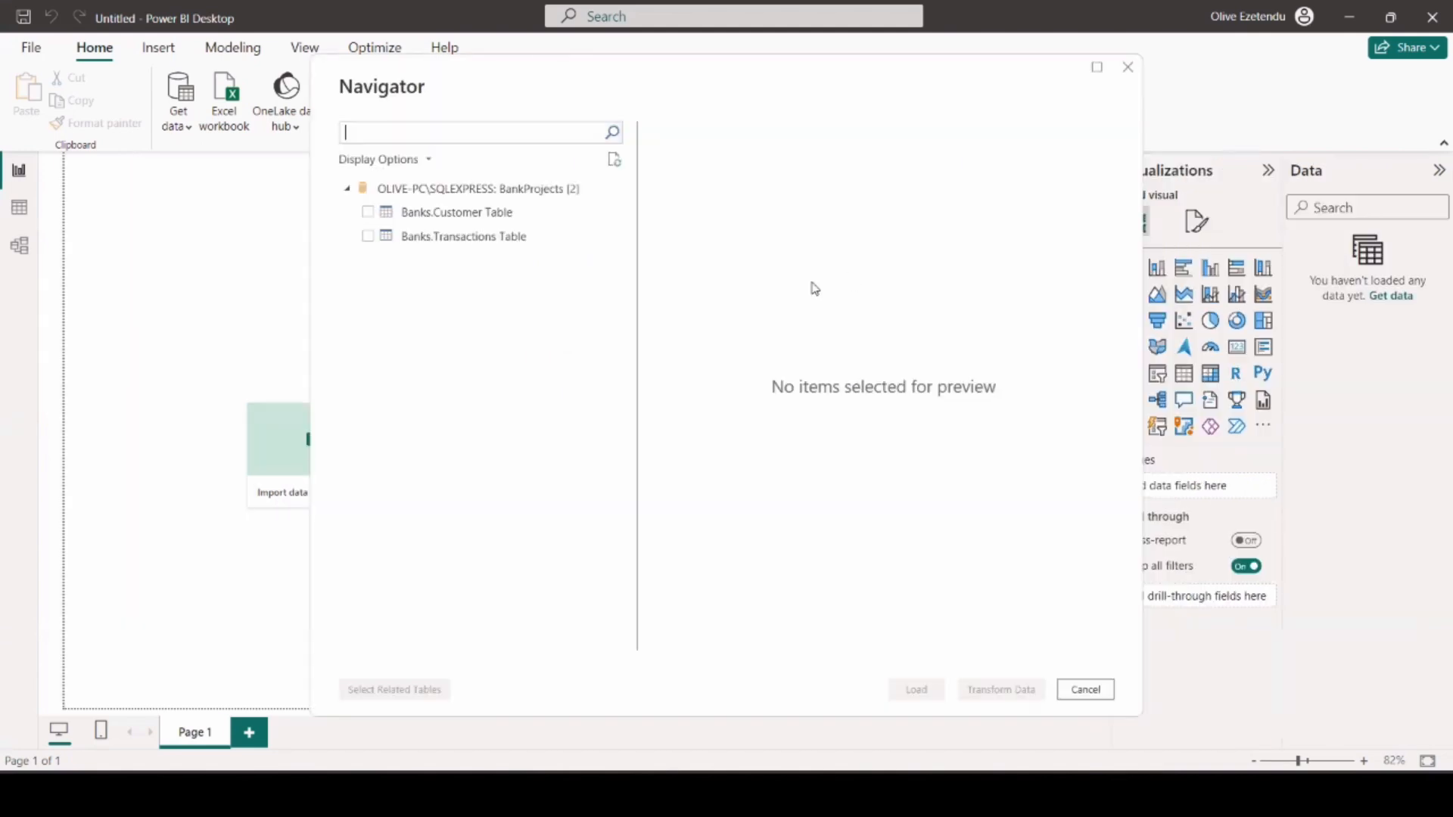
# Select Banks.Customer Table and Banks.Transactions Table, preview their data, and load both into the report.
pyautogui.click(367, 213)
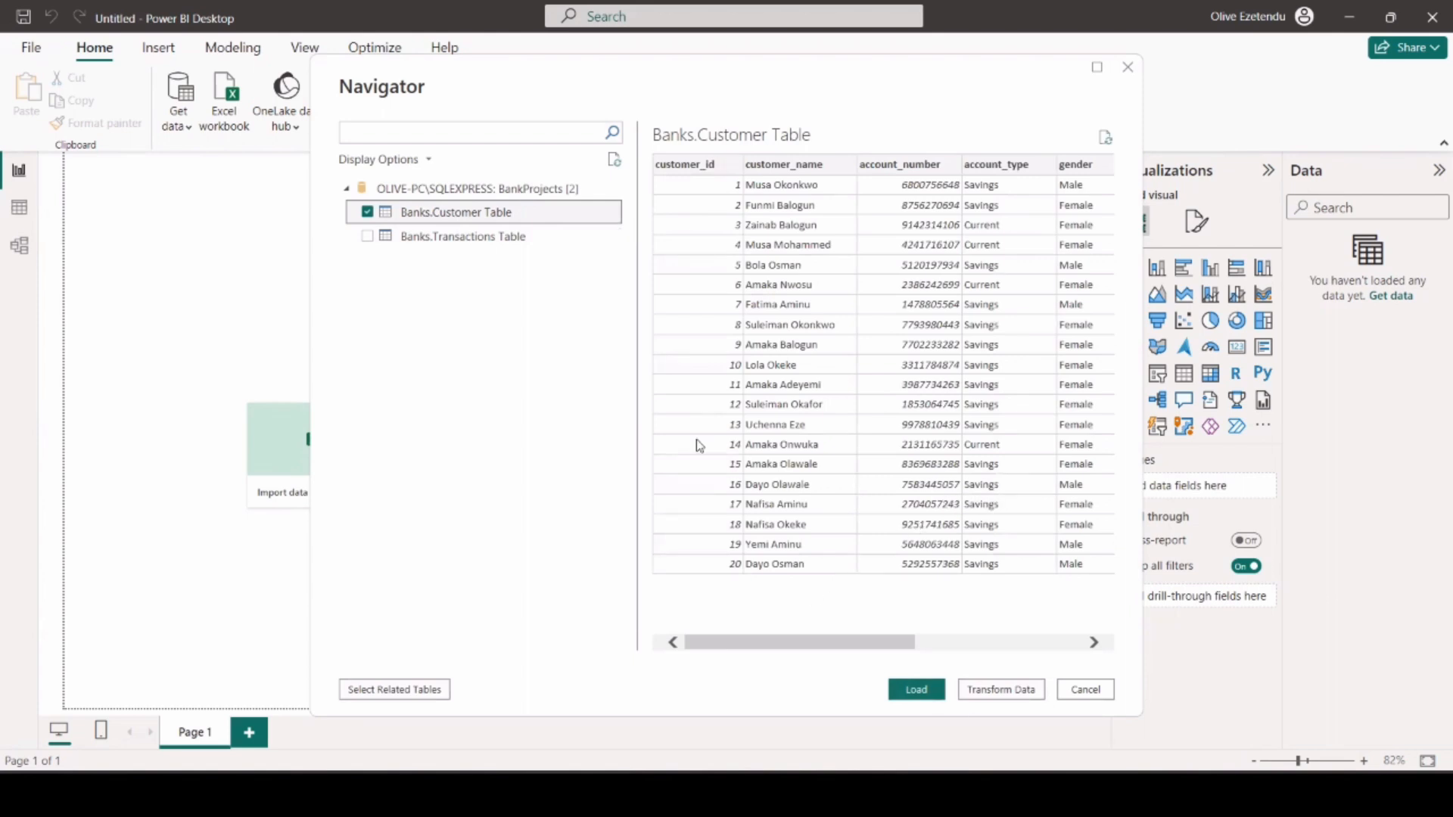
pyautogui.click(367, 236)
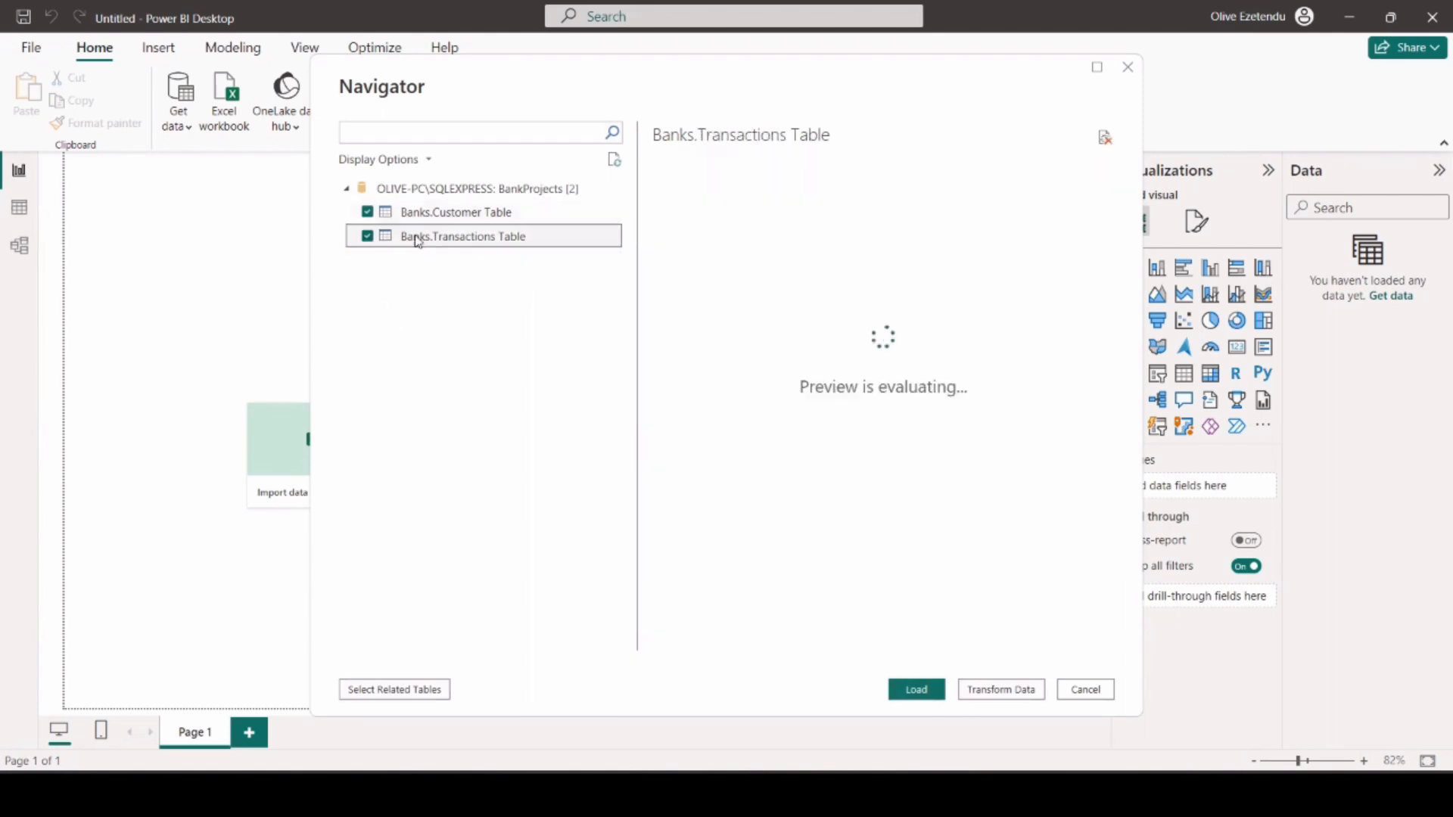
pyautogui.moveTo(871, 642); pyautogui.dragTo(719, 641)
pyautogui.click(916, 690)
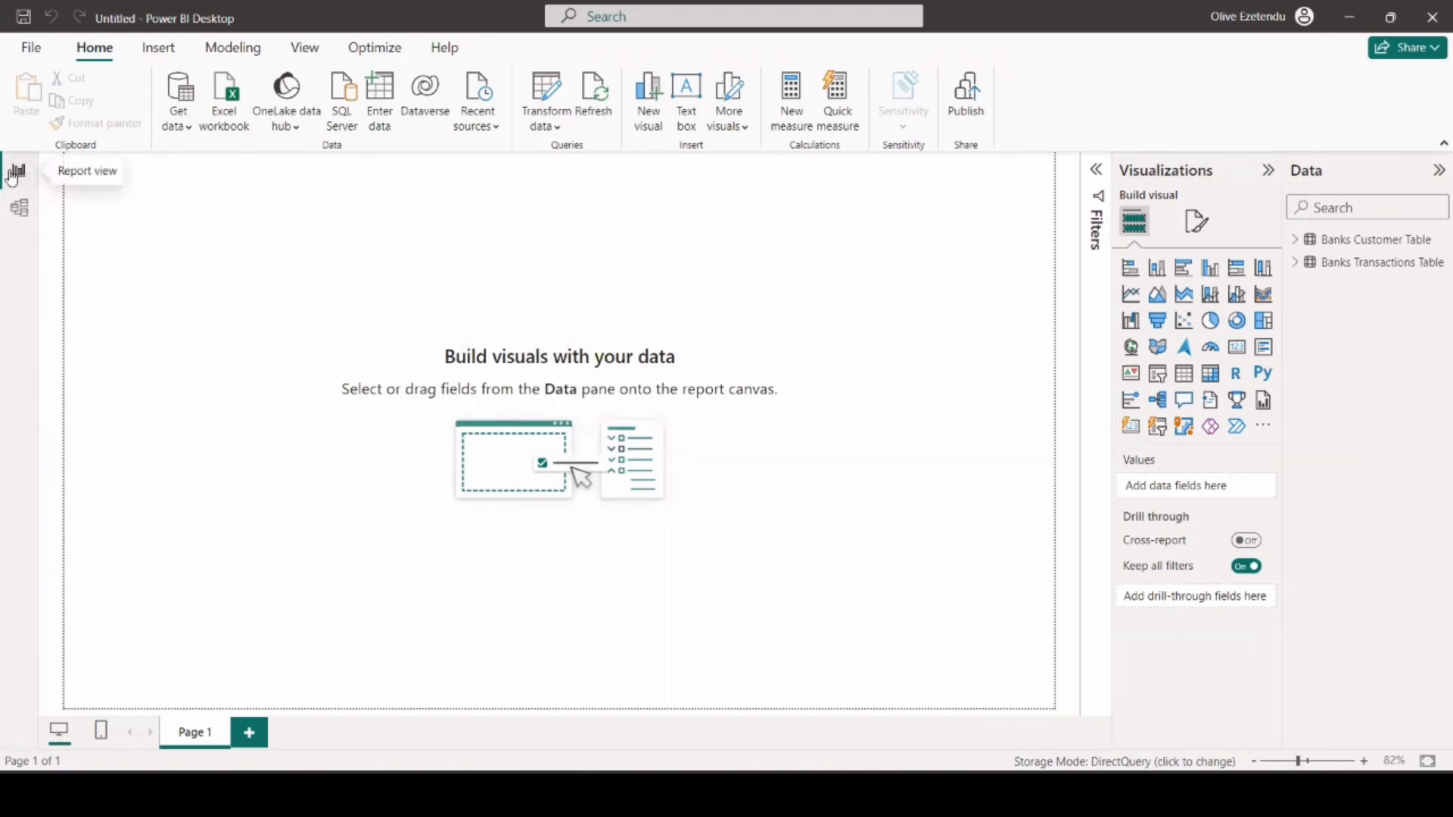
# In the model view, relate the Customer Table to the Transactions Table on customer_id as an active one-to-many relationship with single cross-filtering.
pyautogui.click(23, 210)
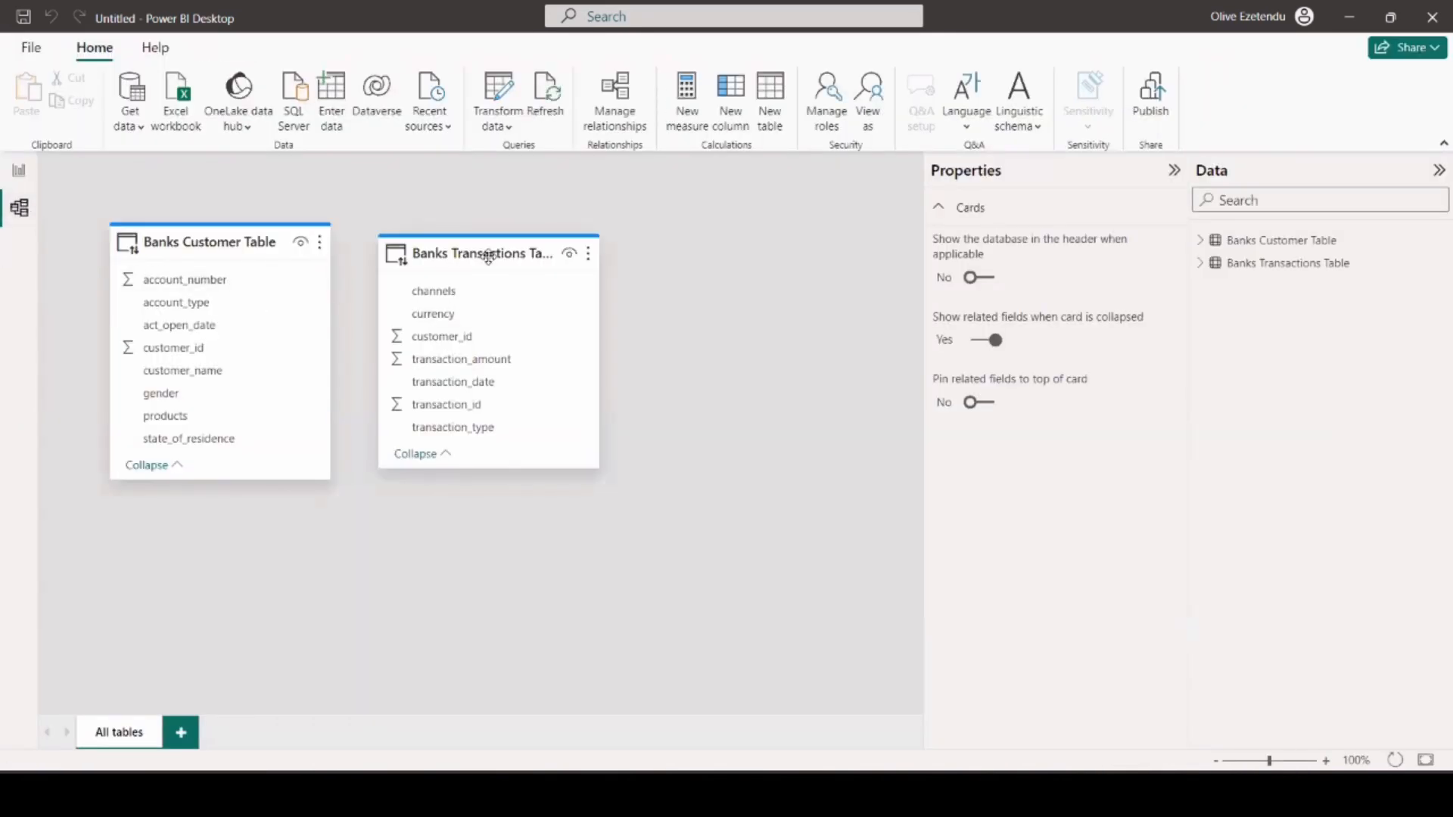
pyautogui.moveTo(490, 258); pyautogui.dragTo(578, 263)
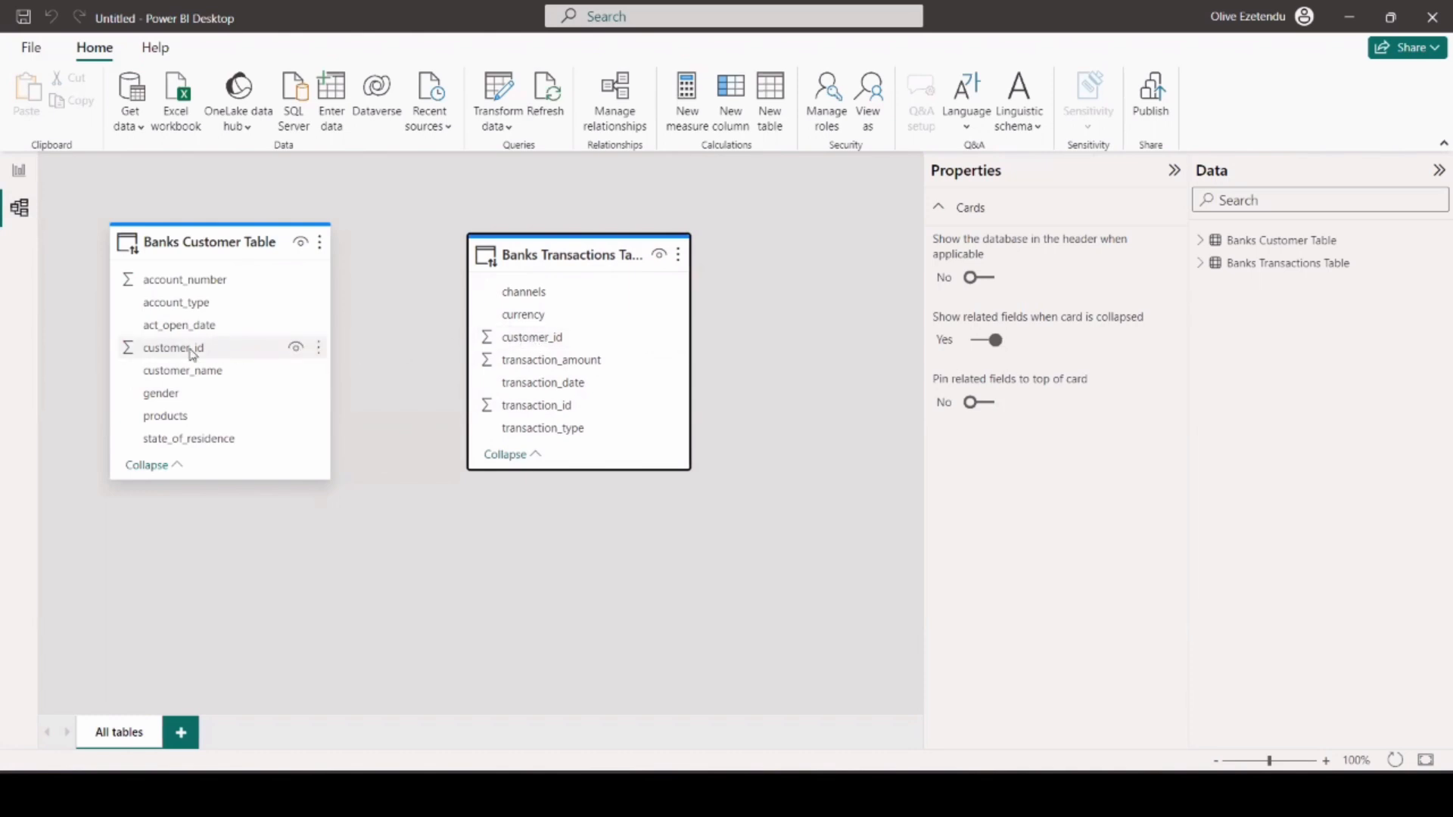
pyautogui.moveTo(182, 350); pyautogui.dragTo(539, 340)
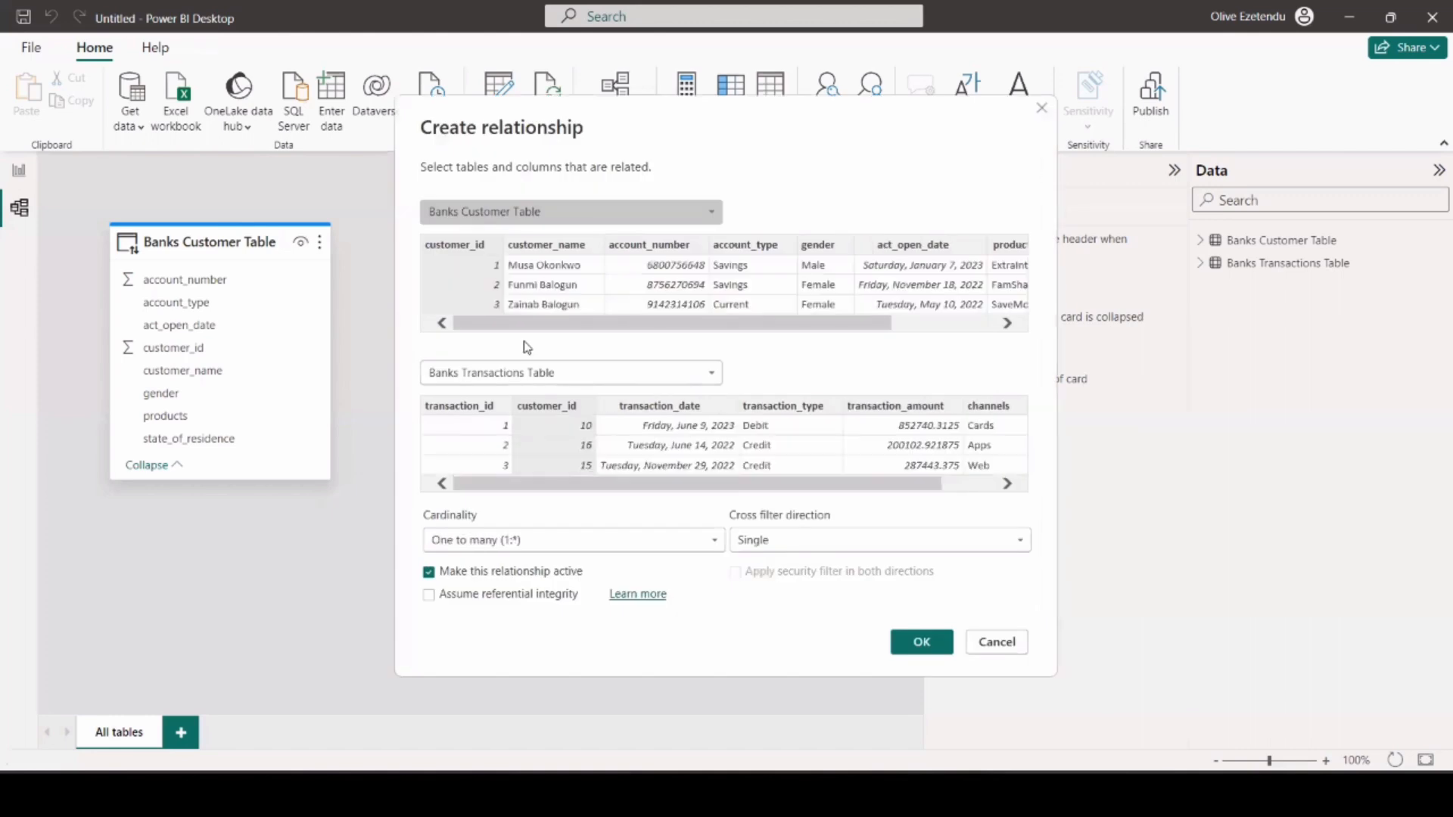
pyautogui.click(933, 648)
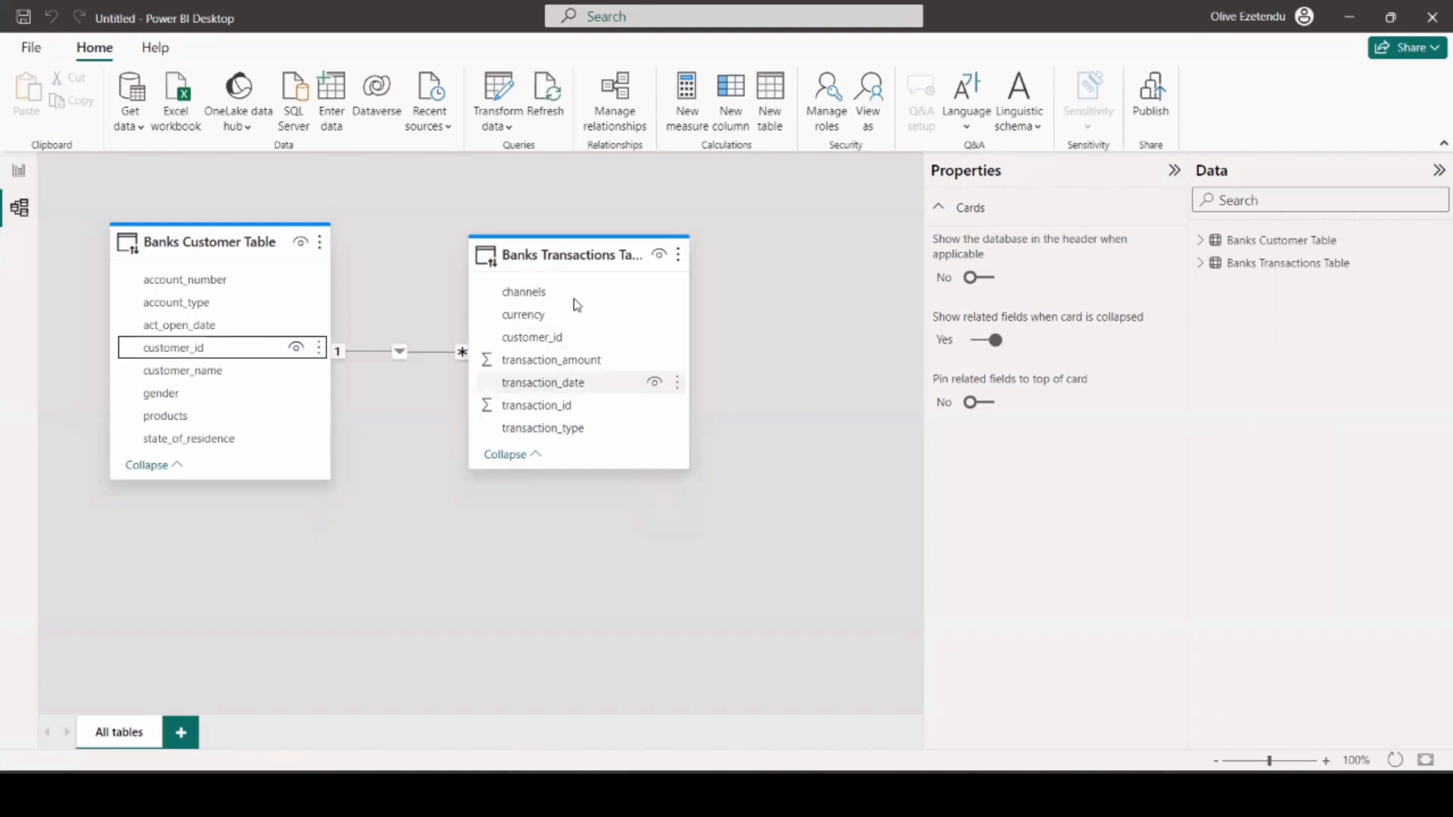
# Move the Banks Transactions Table card lower and farther right in the model diagram, and check both tables' source details.
pyautogui.moveTo(587, 260); pyautogui.dragTo(594, 296)
pyautogui.moveTo(619, 331); pyautogui.dragTo(641, 332)
pyautogui.moveTo(213, 253)
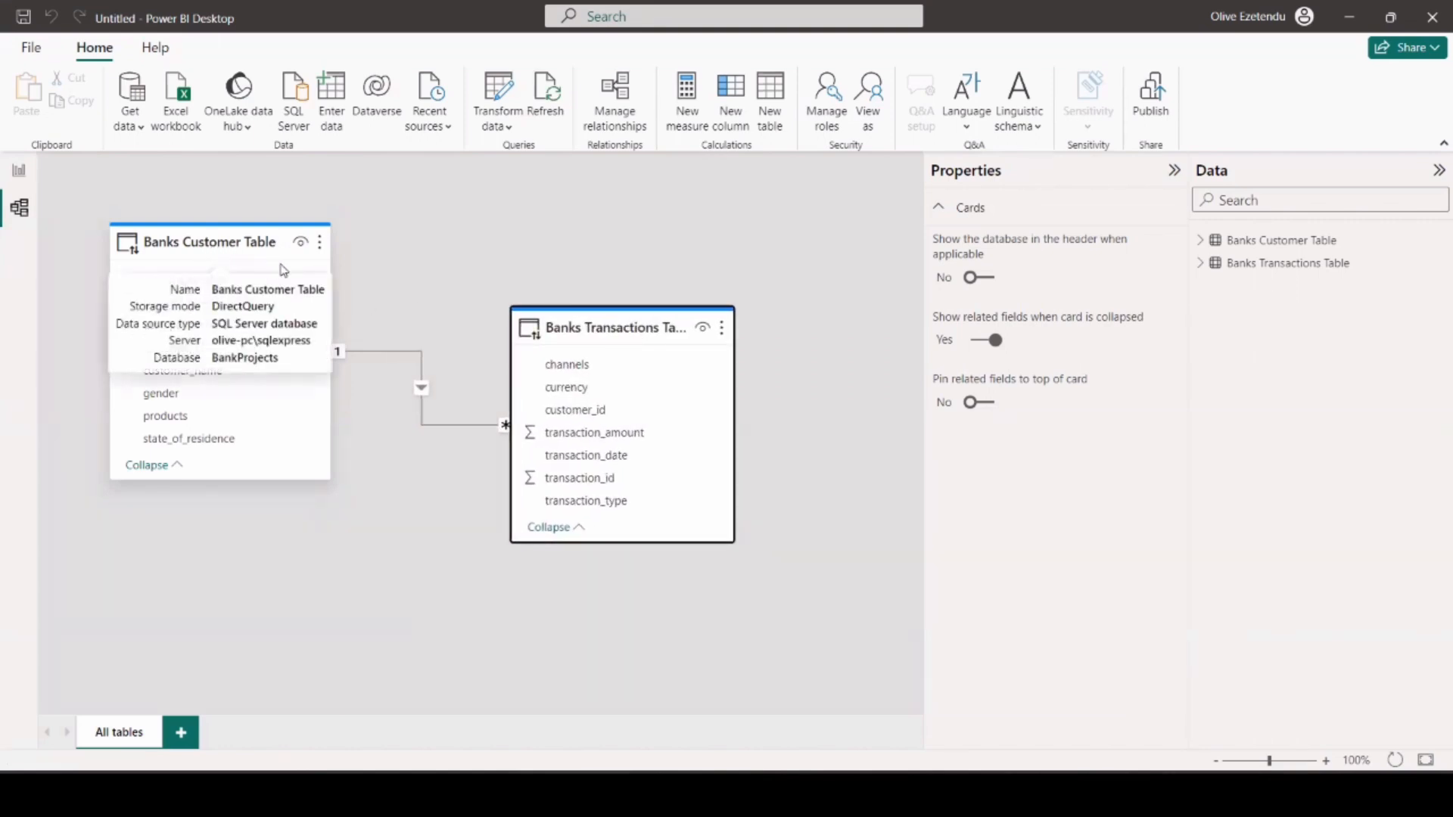
pyautogui.moveTo(594, 338)
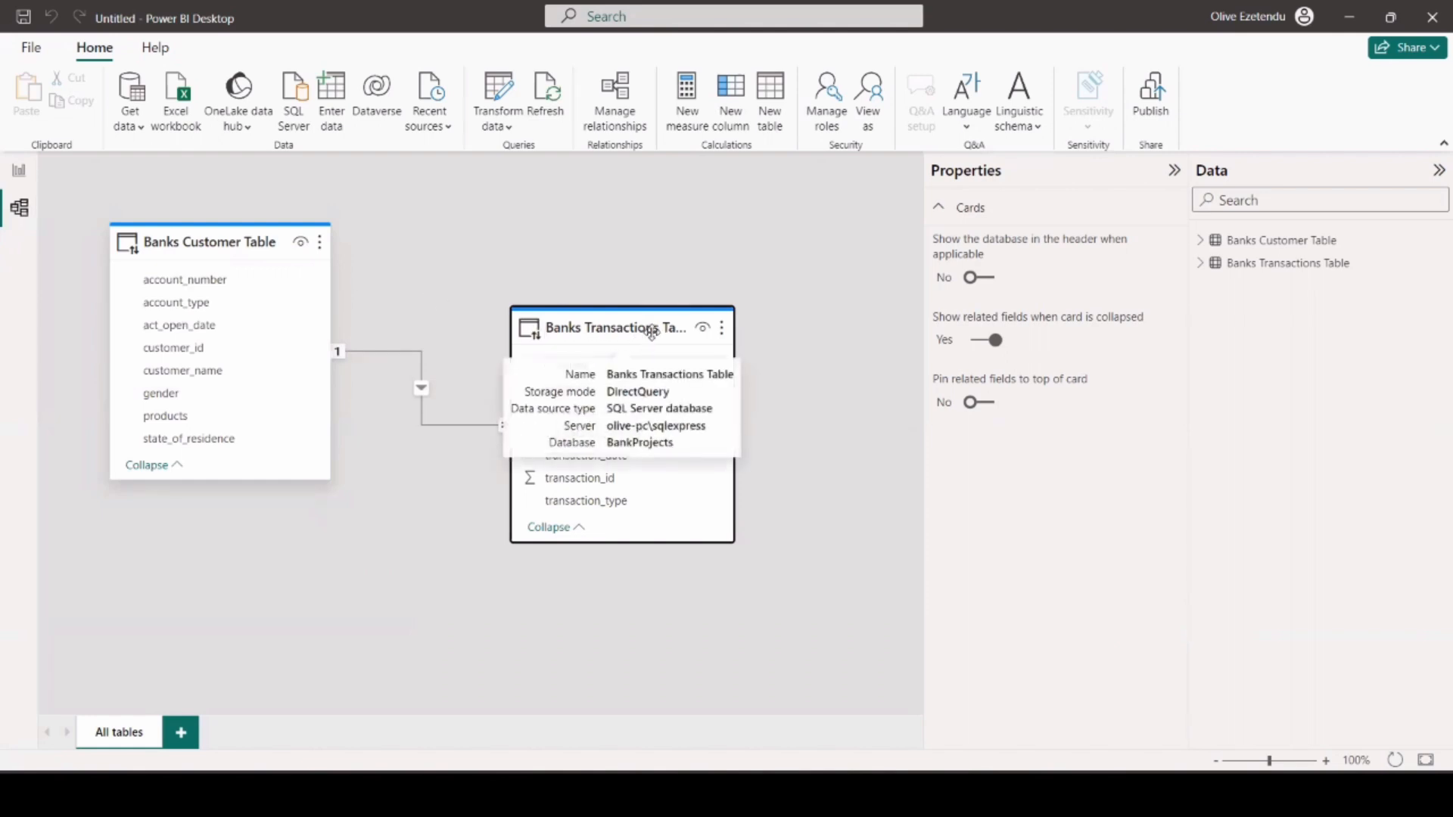
# Return to the report view and expand the Banks Customer and Banks Transactions tables to list their fields.
pyautogui.click(20, 171)
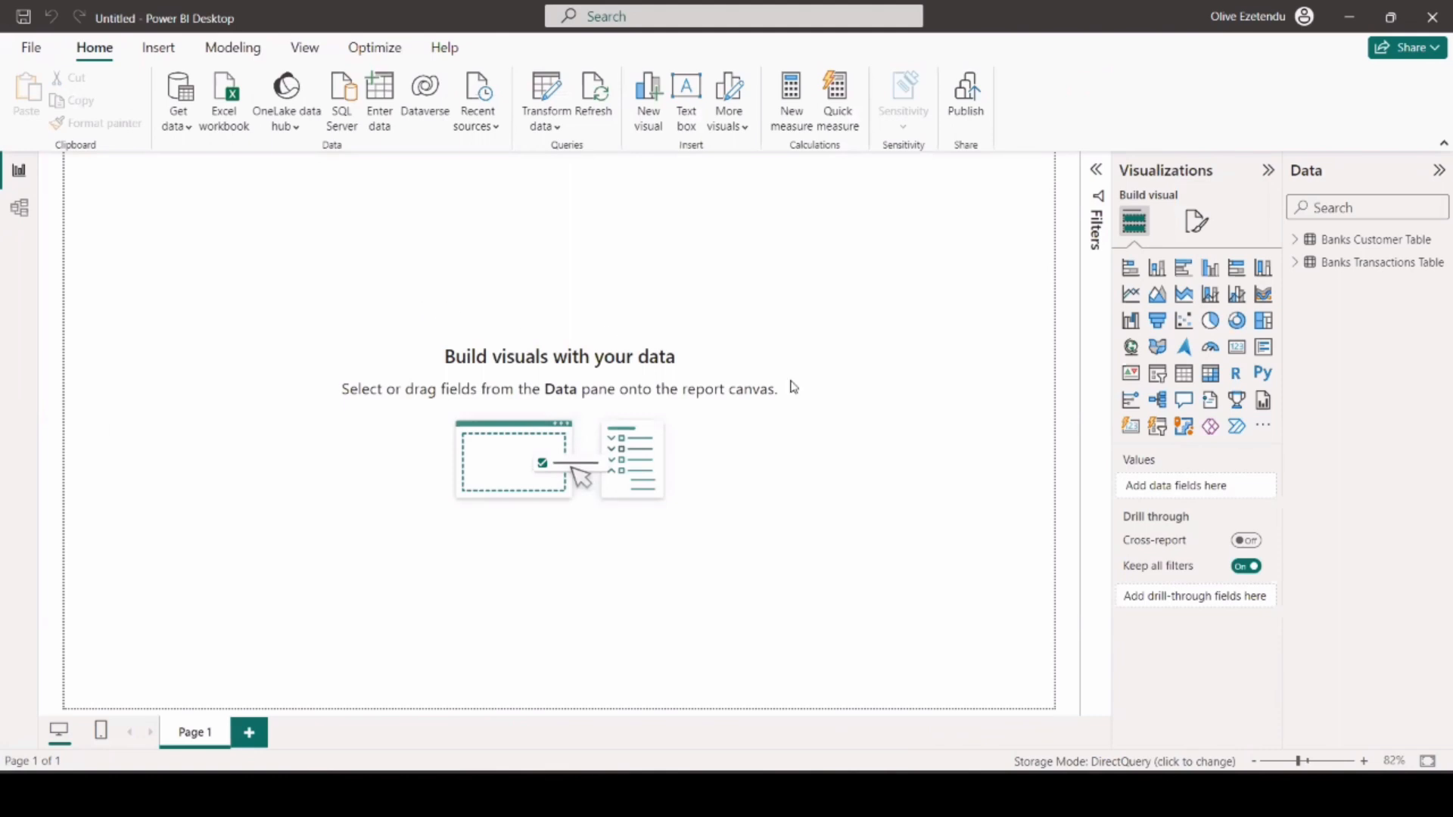
pyautogui.click(1296, 241)
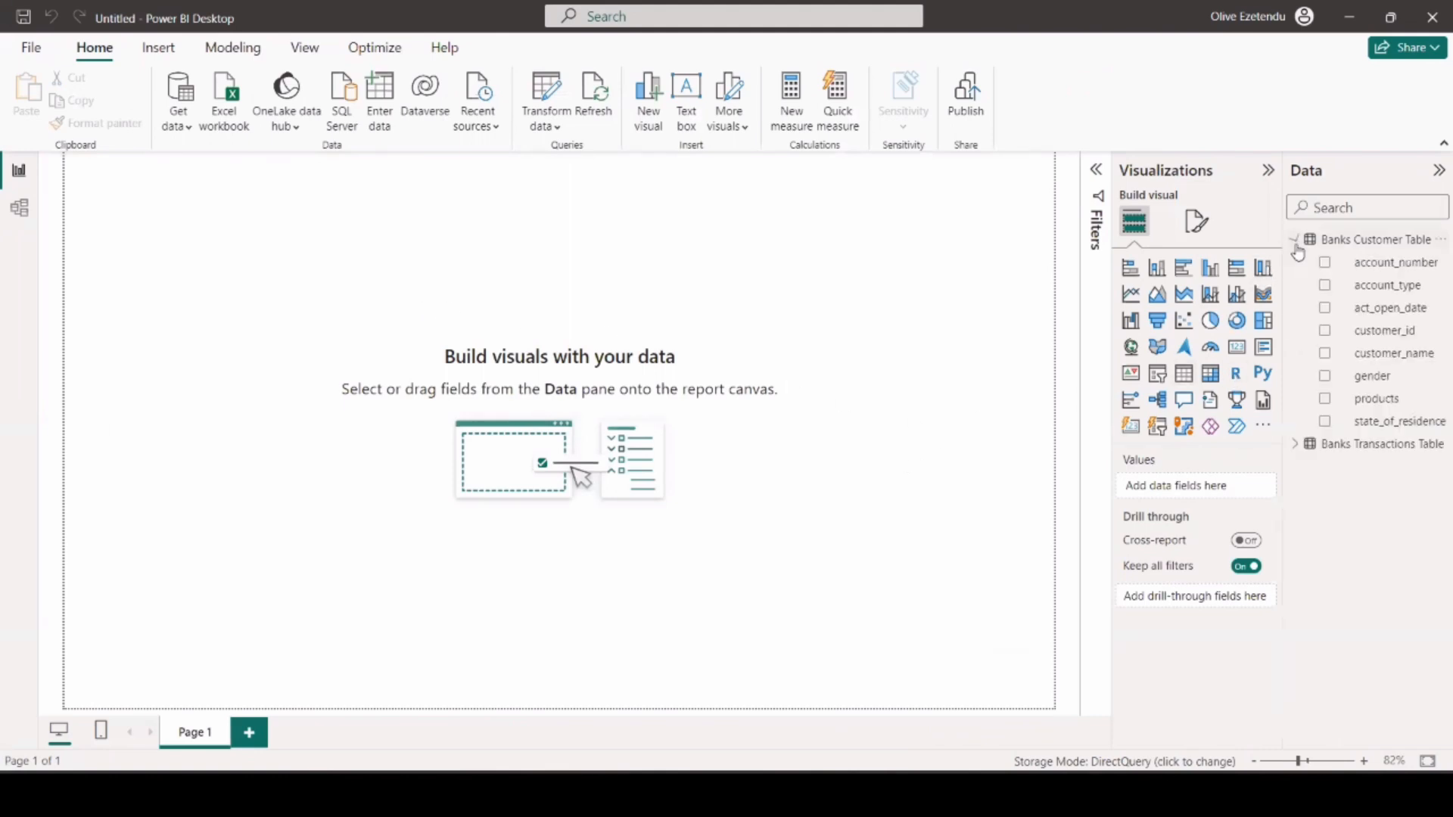
pyautogui.click(1297, 446)
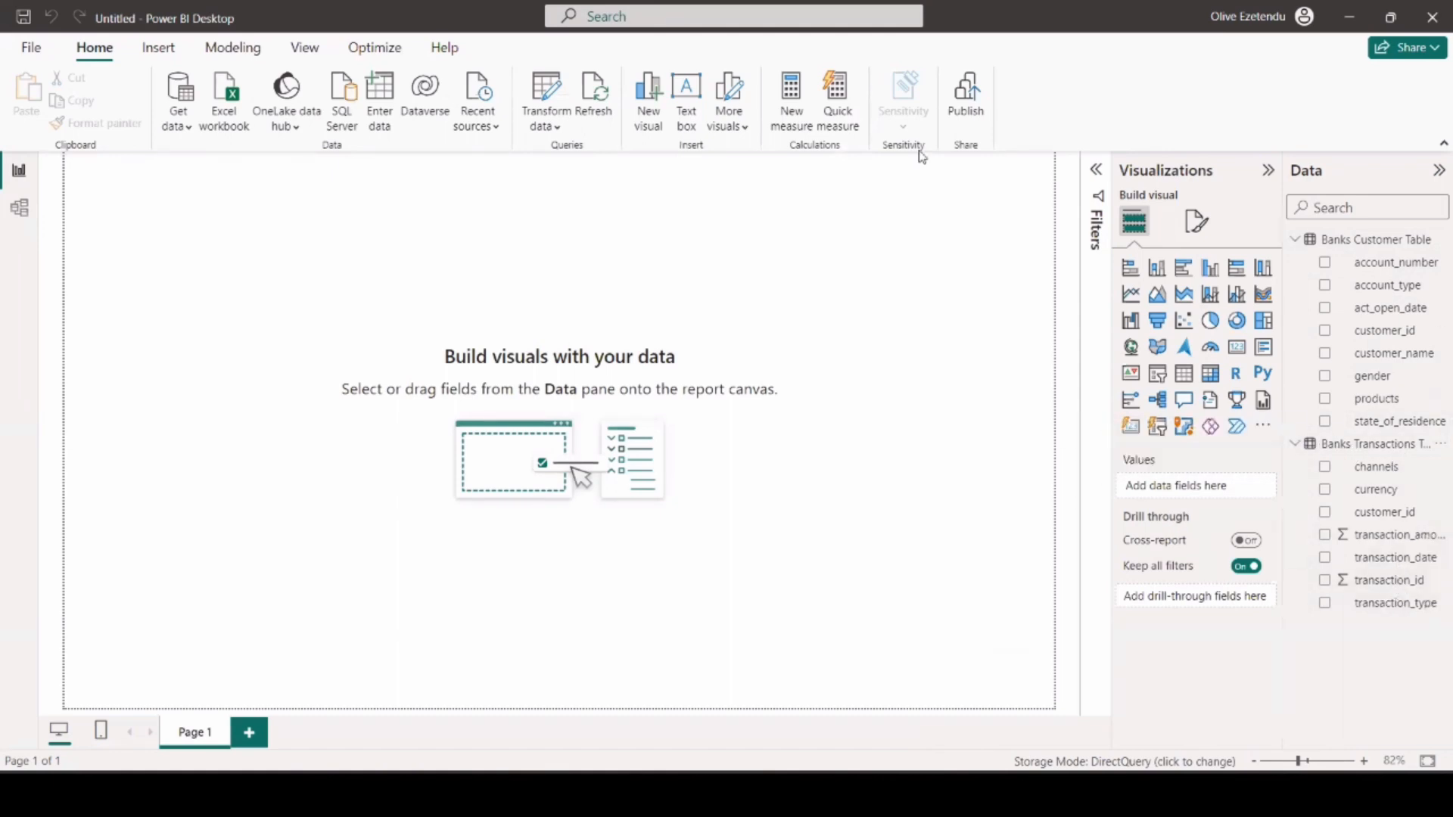
# Create an empty table by manual data entry, name it Measures Table, and load it into the model.
pyautogui.click(382, 104)
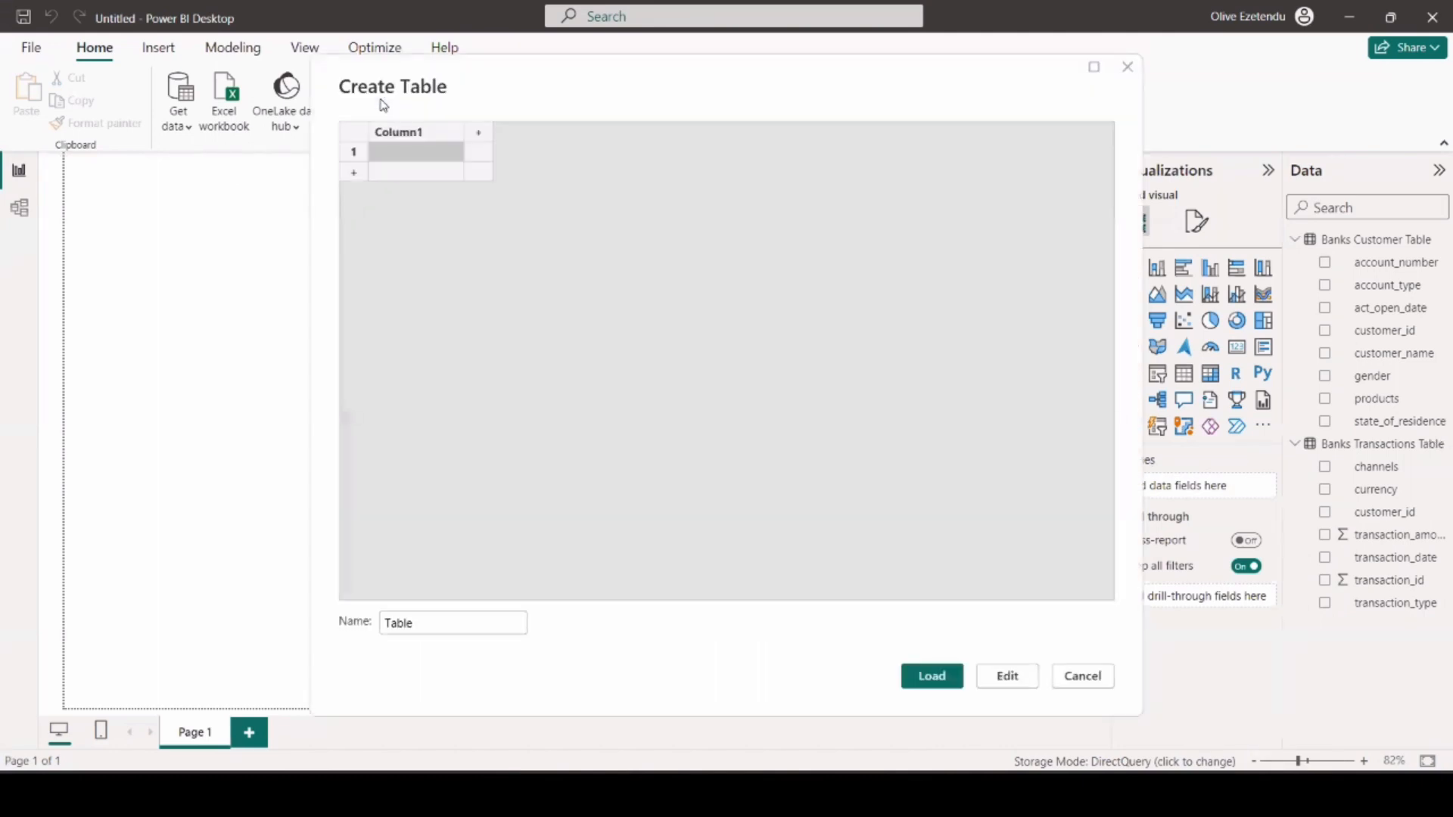
pyautogui.click(415, 622)
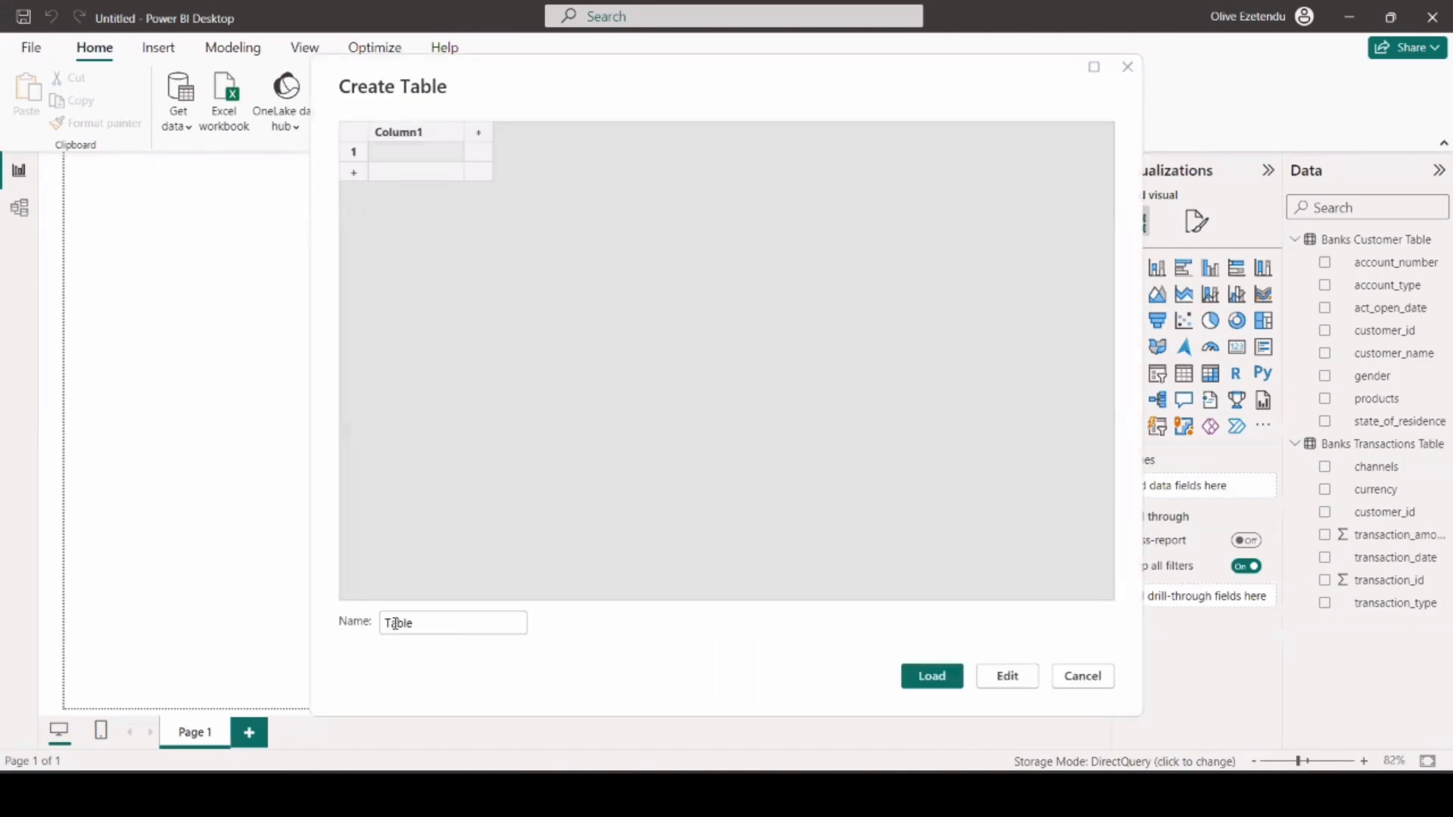
pyautogui.click(389, 622)
pyautogui.write('Measures')
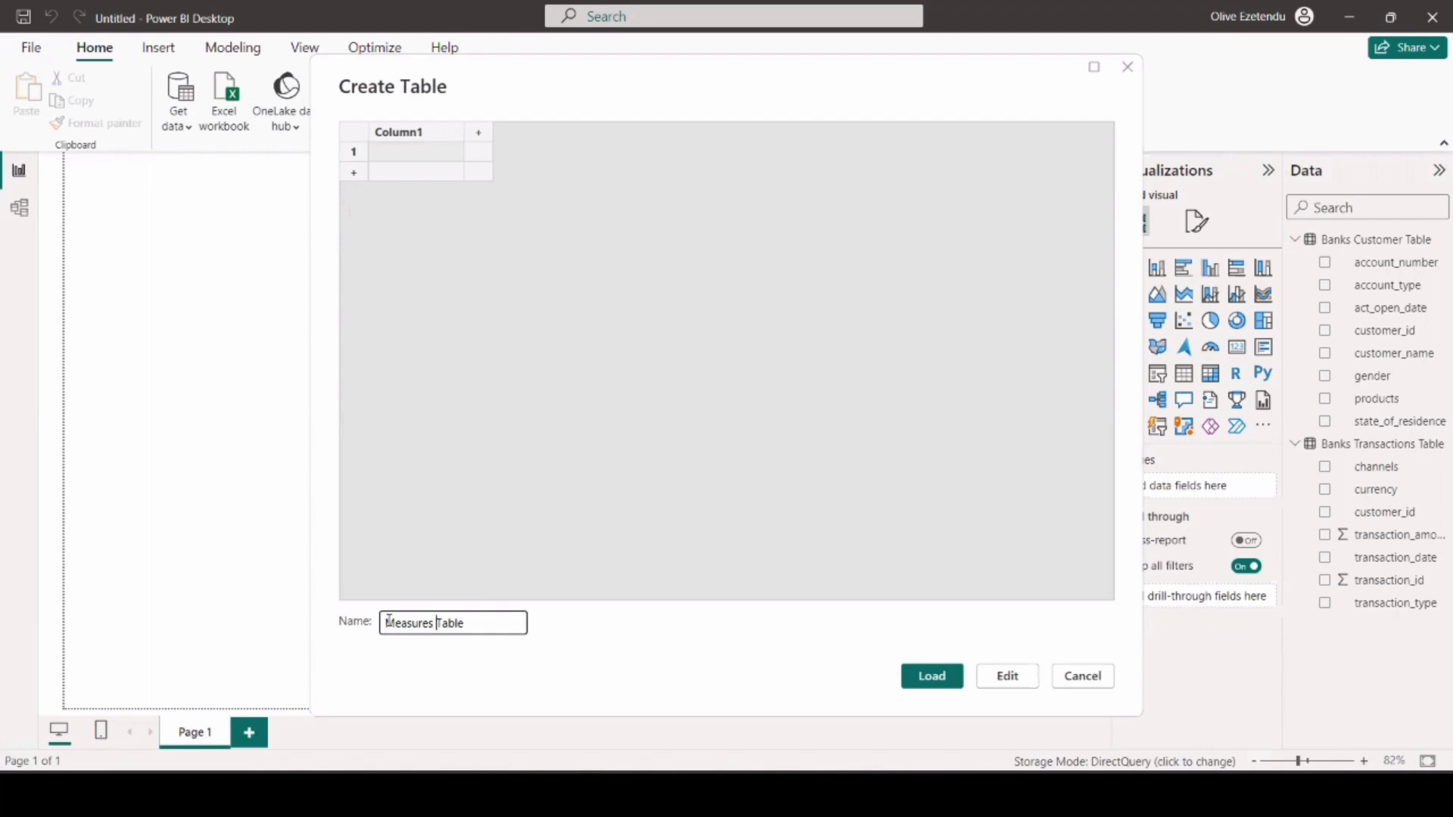
pyautogui.click(940, 680)
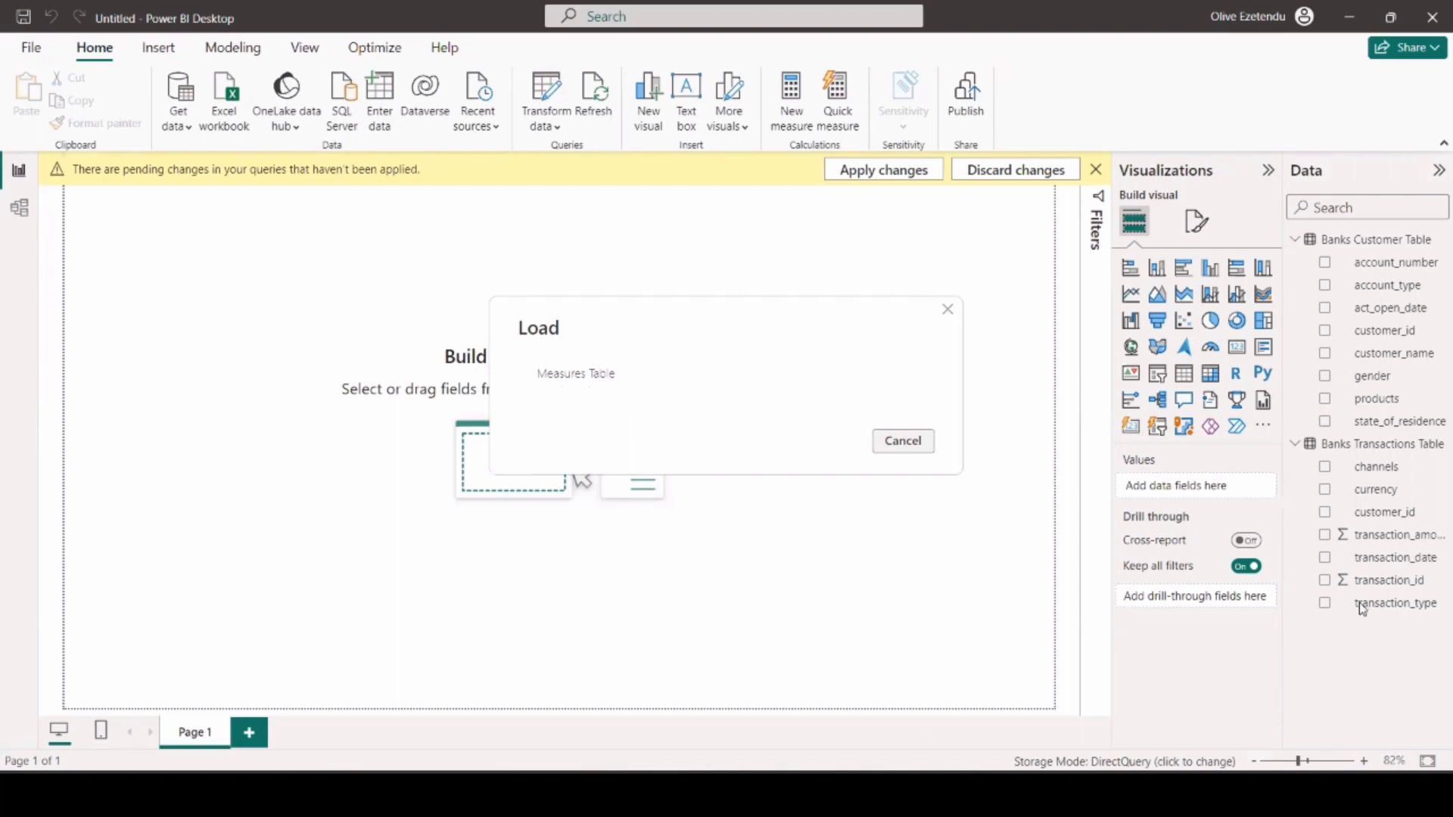
pyautogui.click(1354, 626)
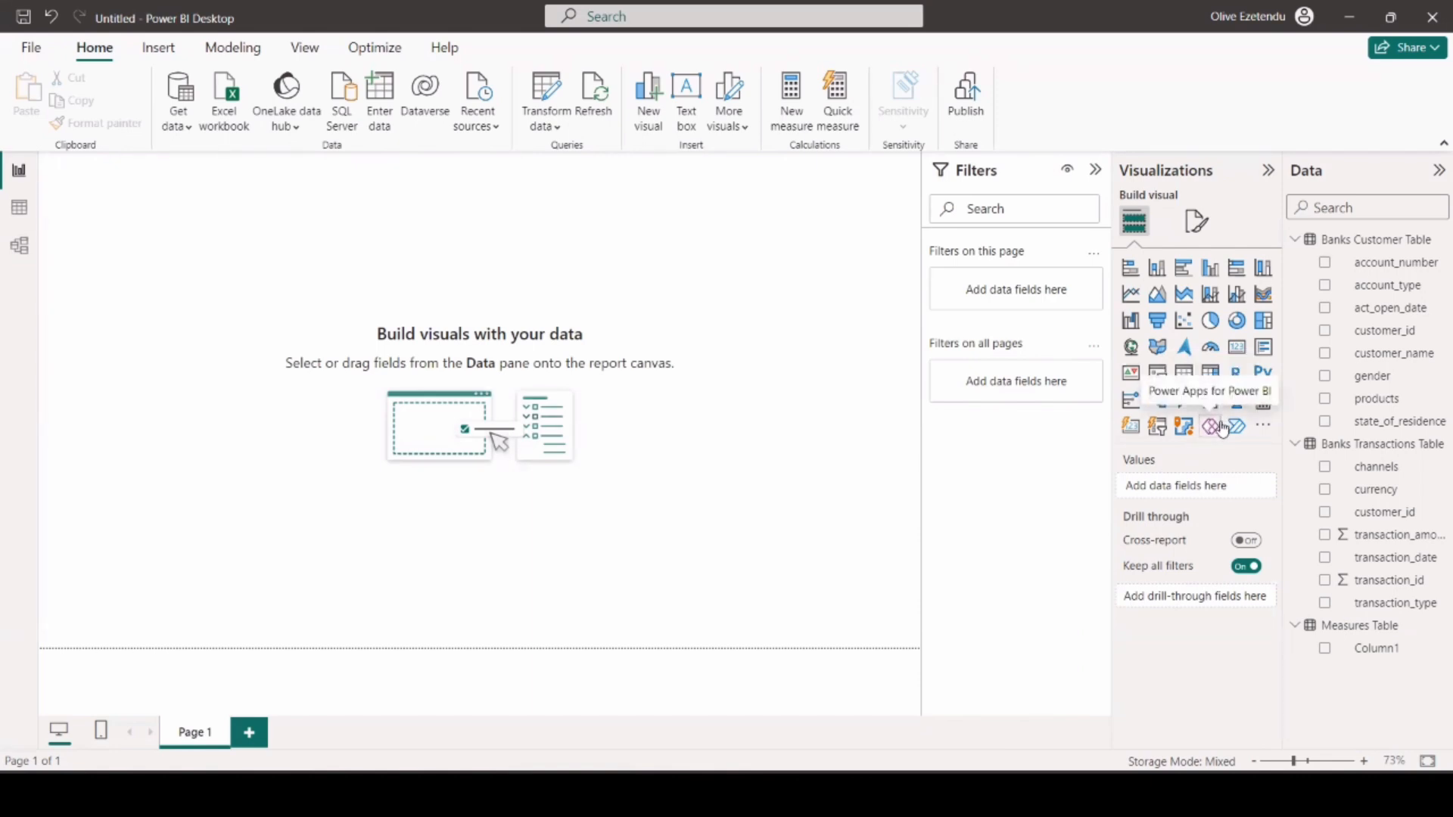
pyautogui.click(1362, 626)
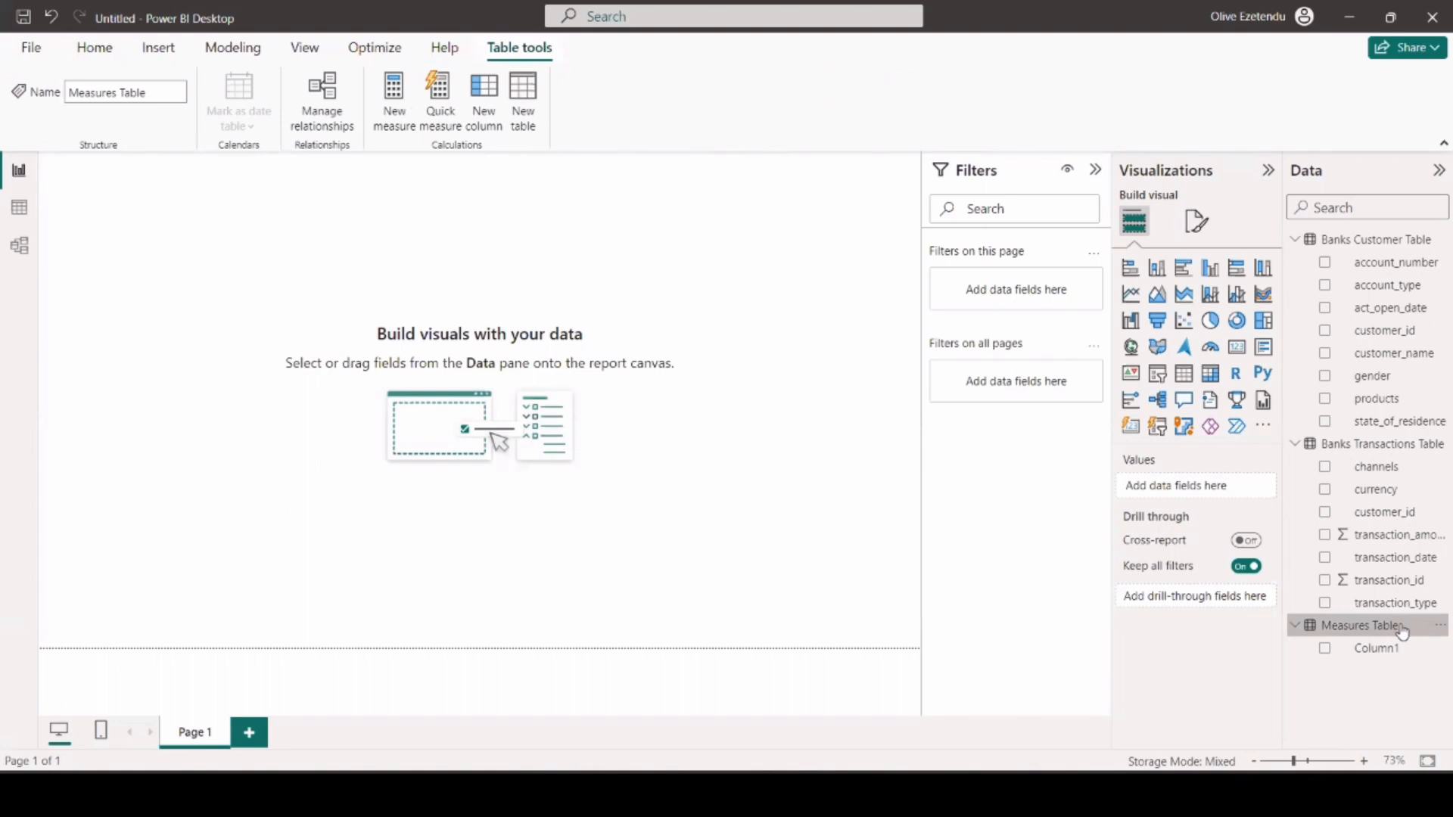
pyautogui.click(390, 97)
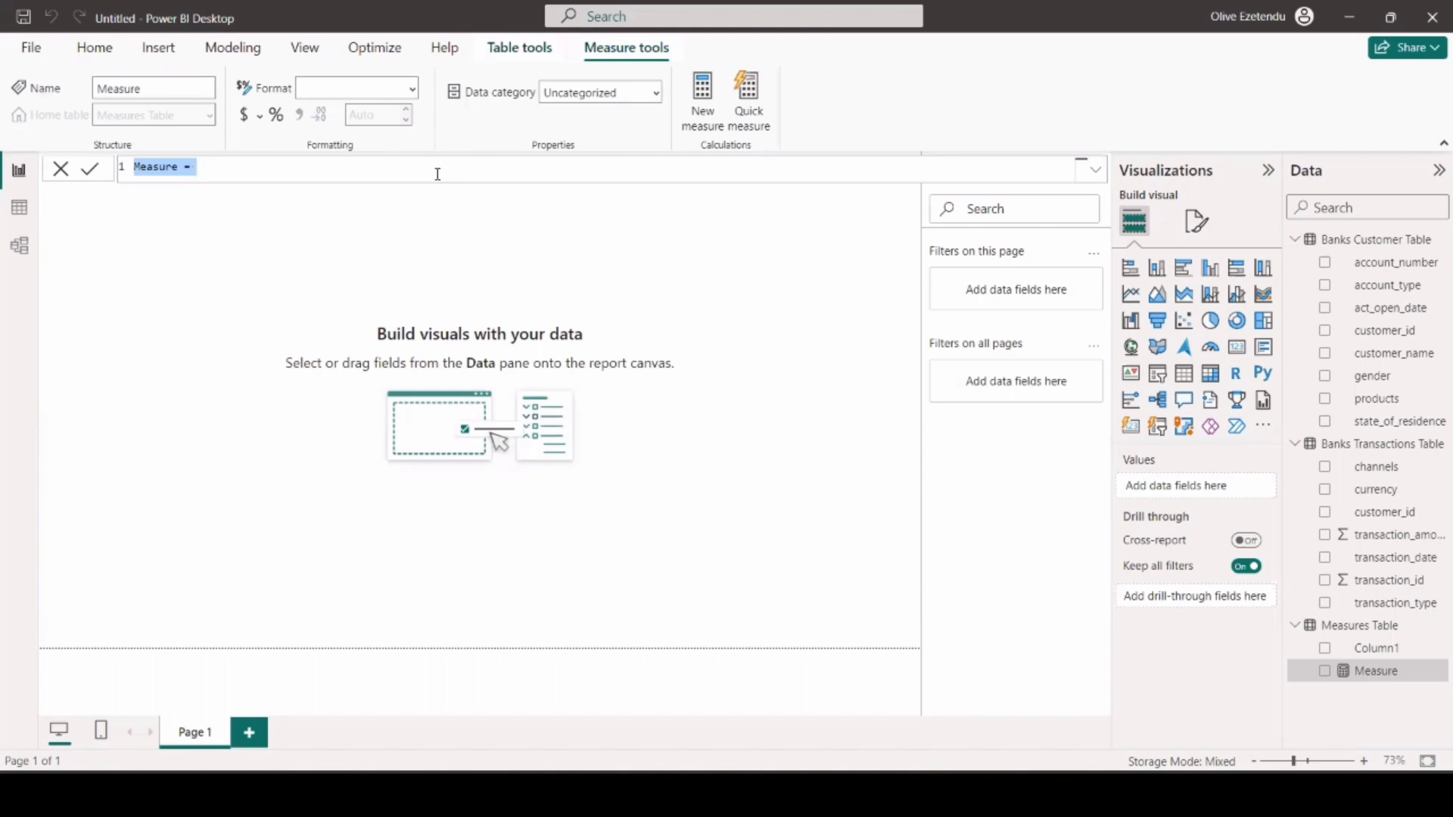
pyautogui.press('BackSpace')
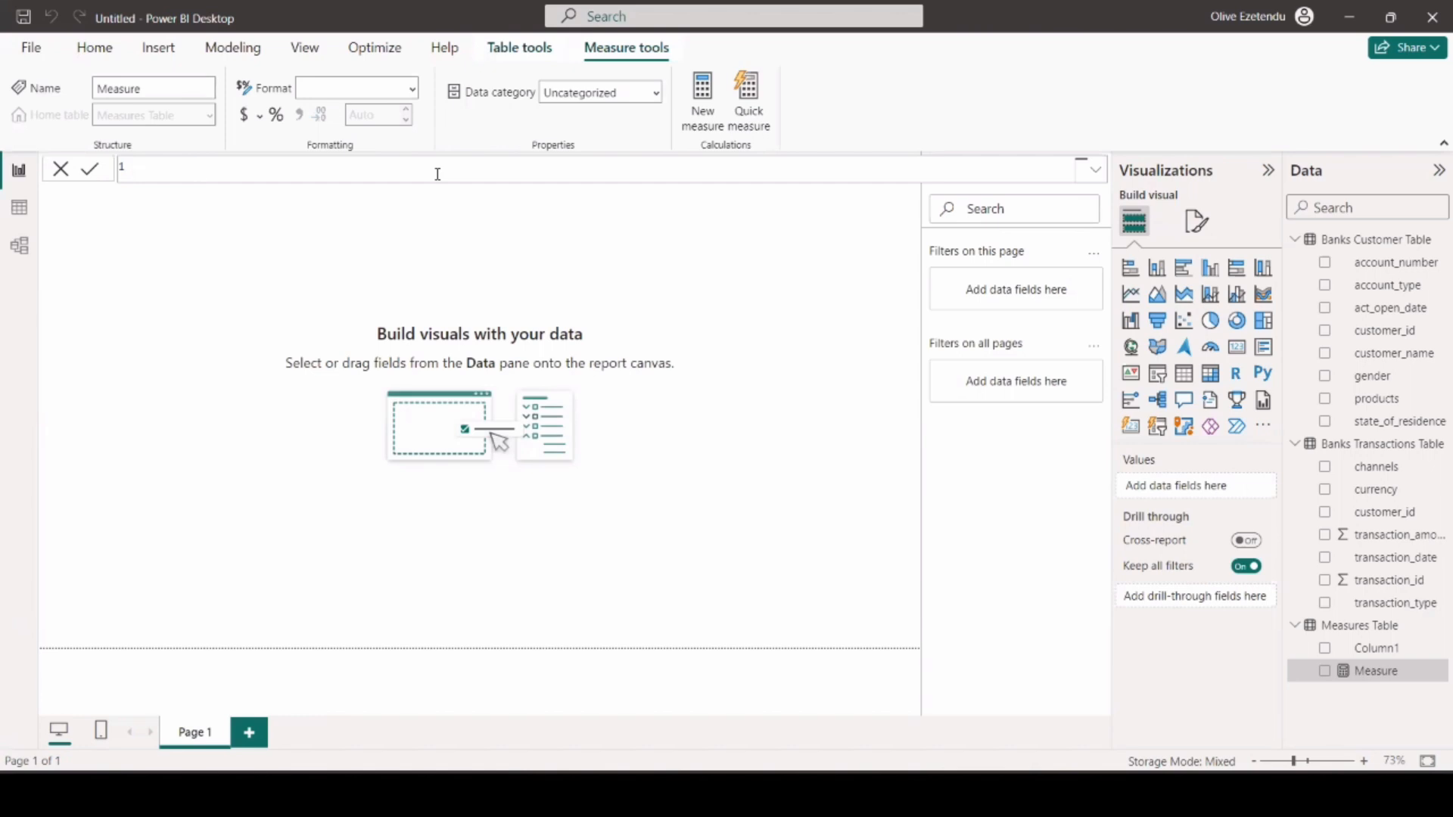
pyautogui.write('Total Sum')
pyautogui.press('Return')
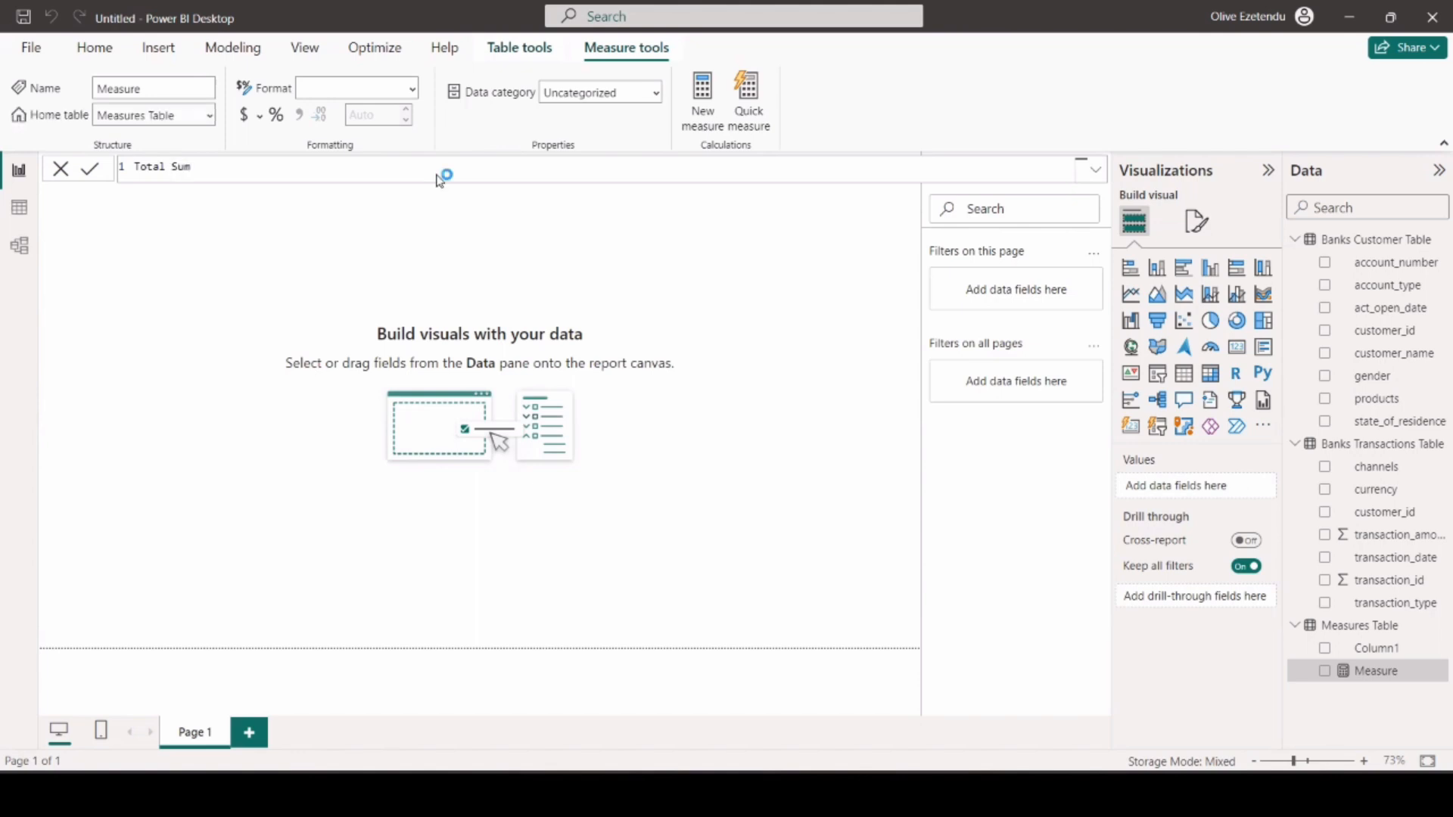
pyautogui.click(1096, 169)
pyautogui.moveTo(237, 169); pyautogui.dragTo(44, 163)
pyautogui.click(61, 168)
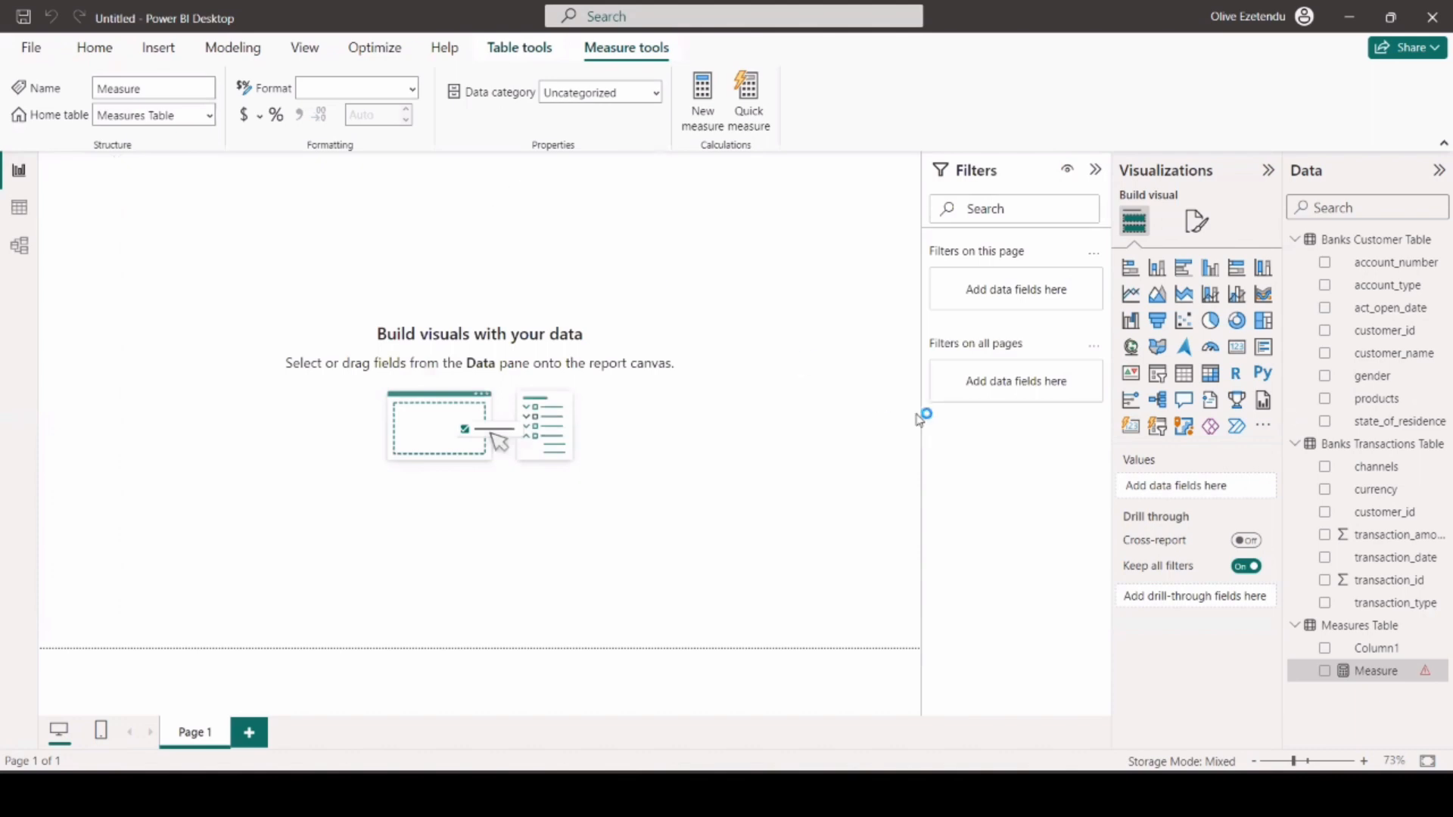
# Create a measure named Total Sum in the Measures Table and begin its formula with SUMX on a separate line.
pyautogui.write('Total Sum =')
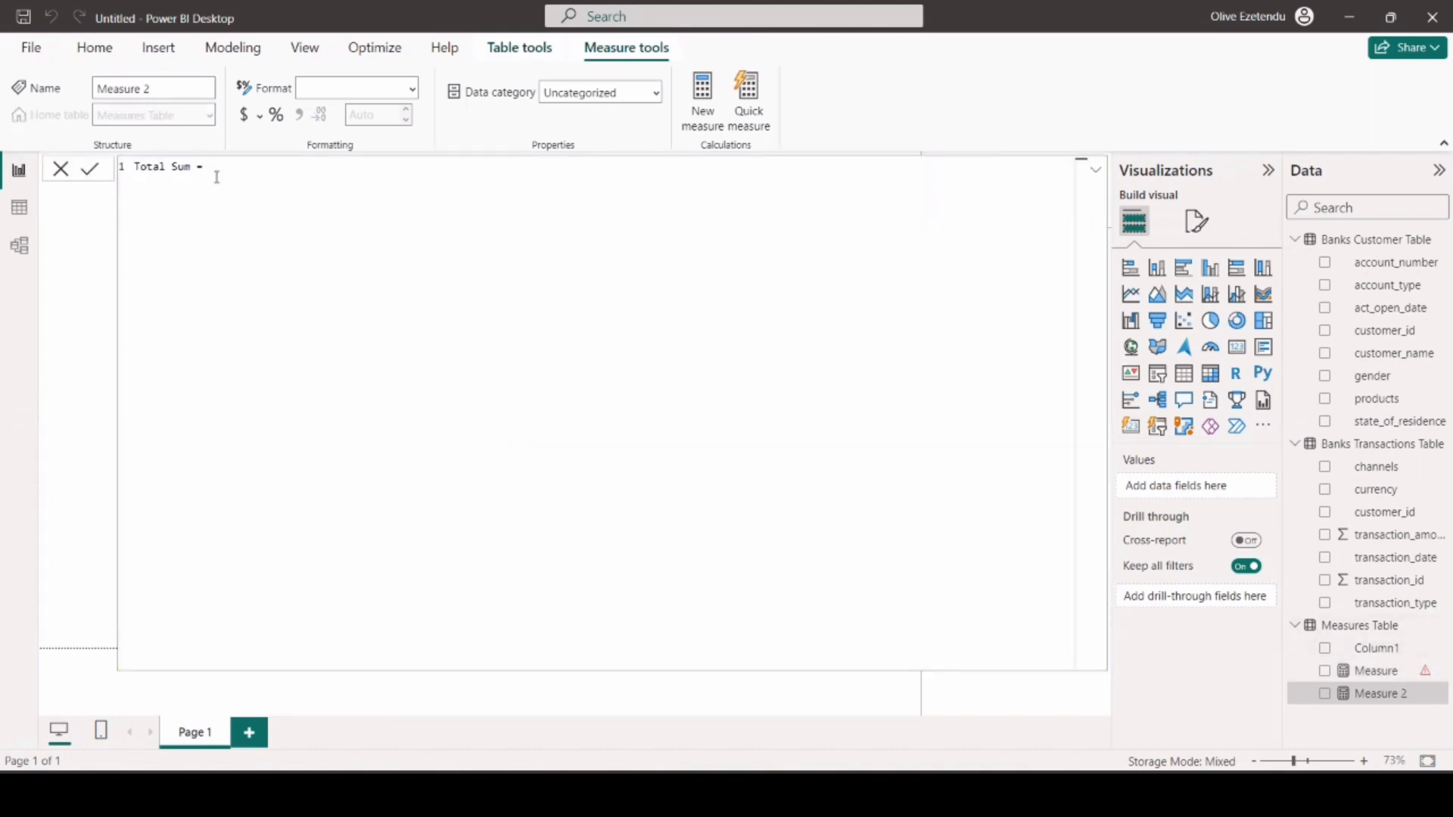
pyautogui.hotkey('shift', 'Return')
pyautogui.write('SUM')
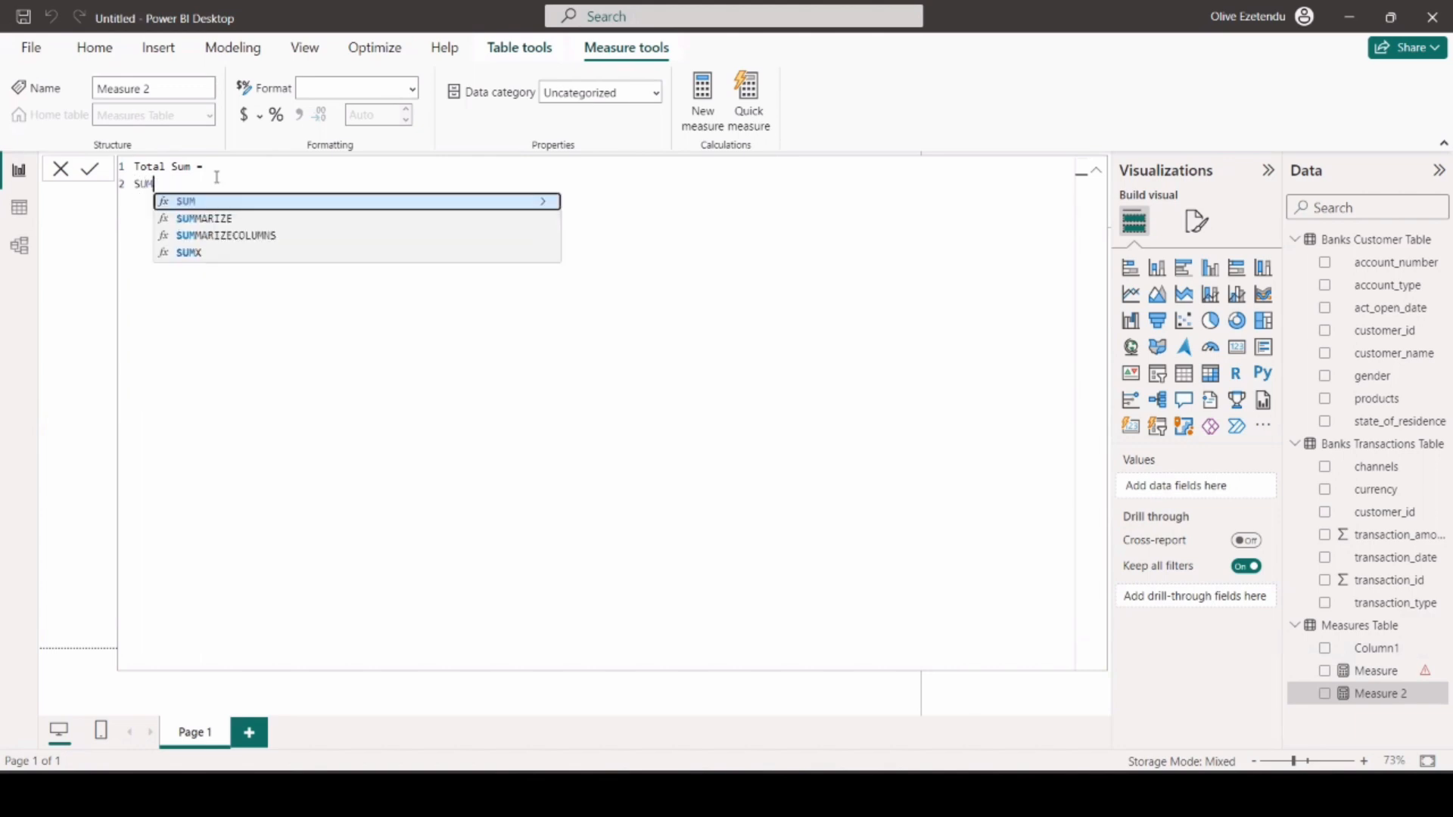
pyautogui.click(201, 256)
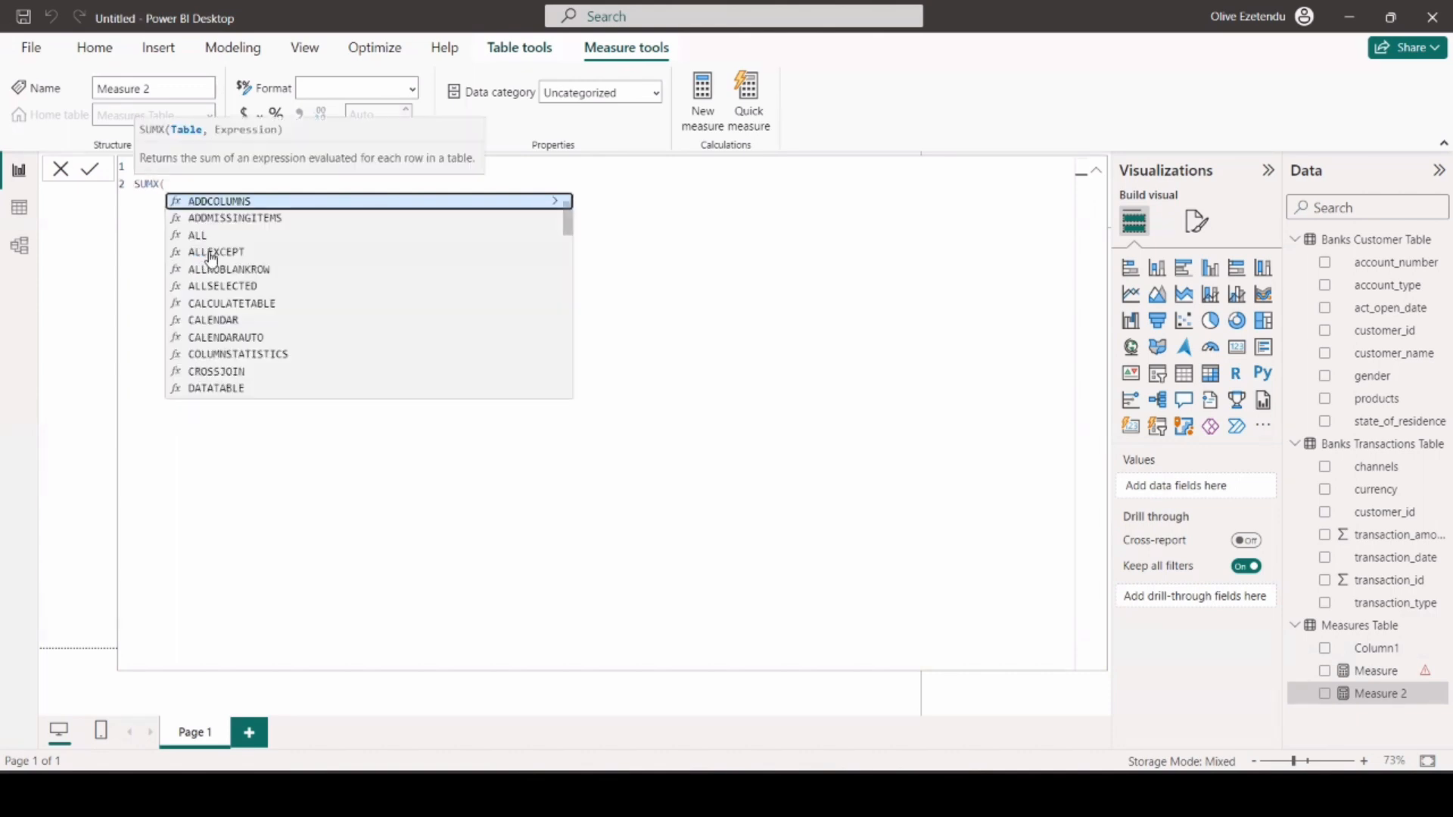
pyautogui.hotkey('shift', 'Return')
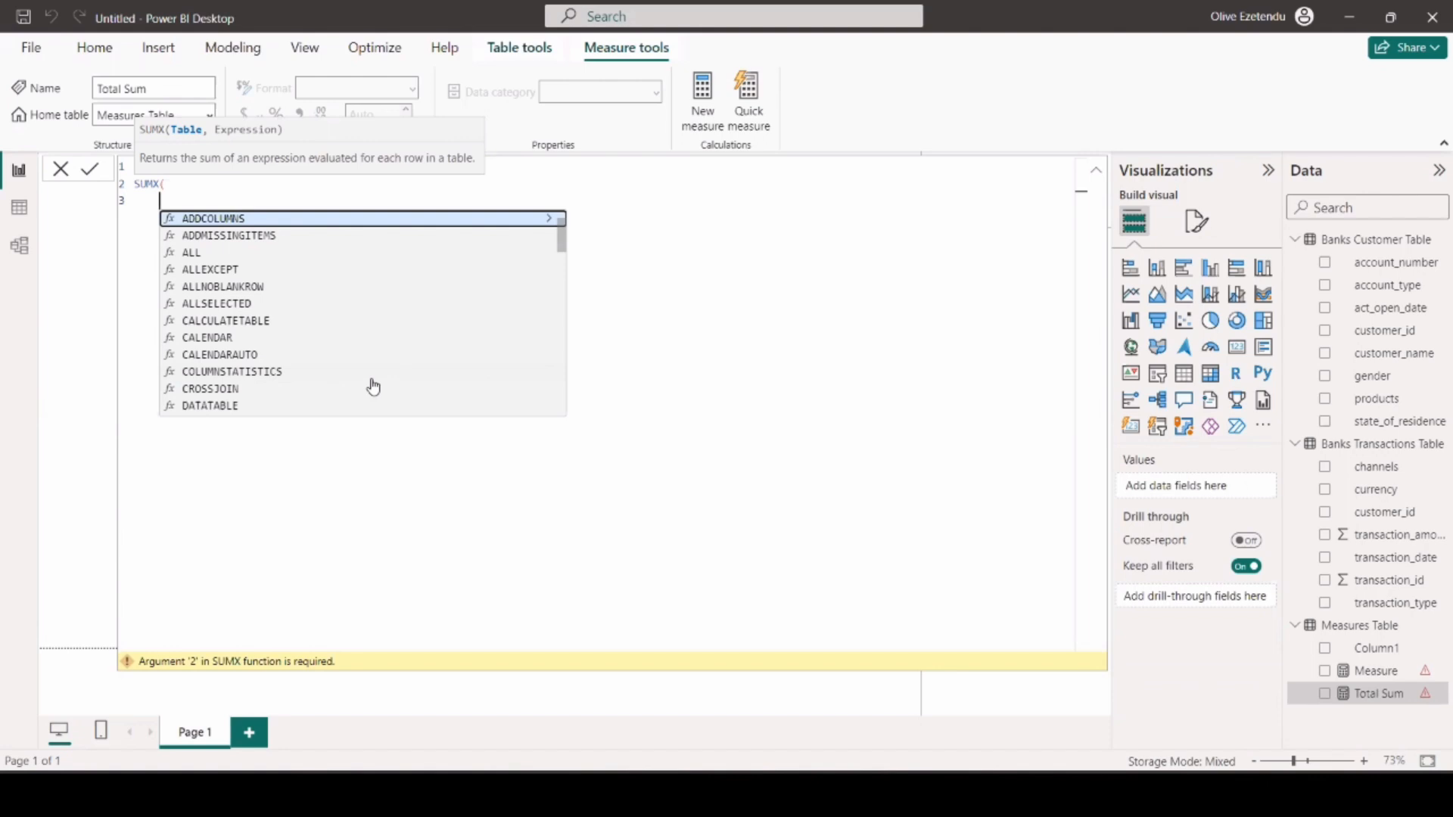
# Add a FILTER over 'Banks Transactions Table' as the SUMX table, with transaction_date as the column to filter on.
pyautogui.write('FILTER(')
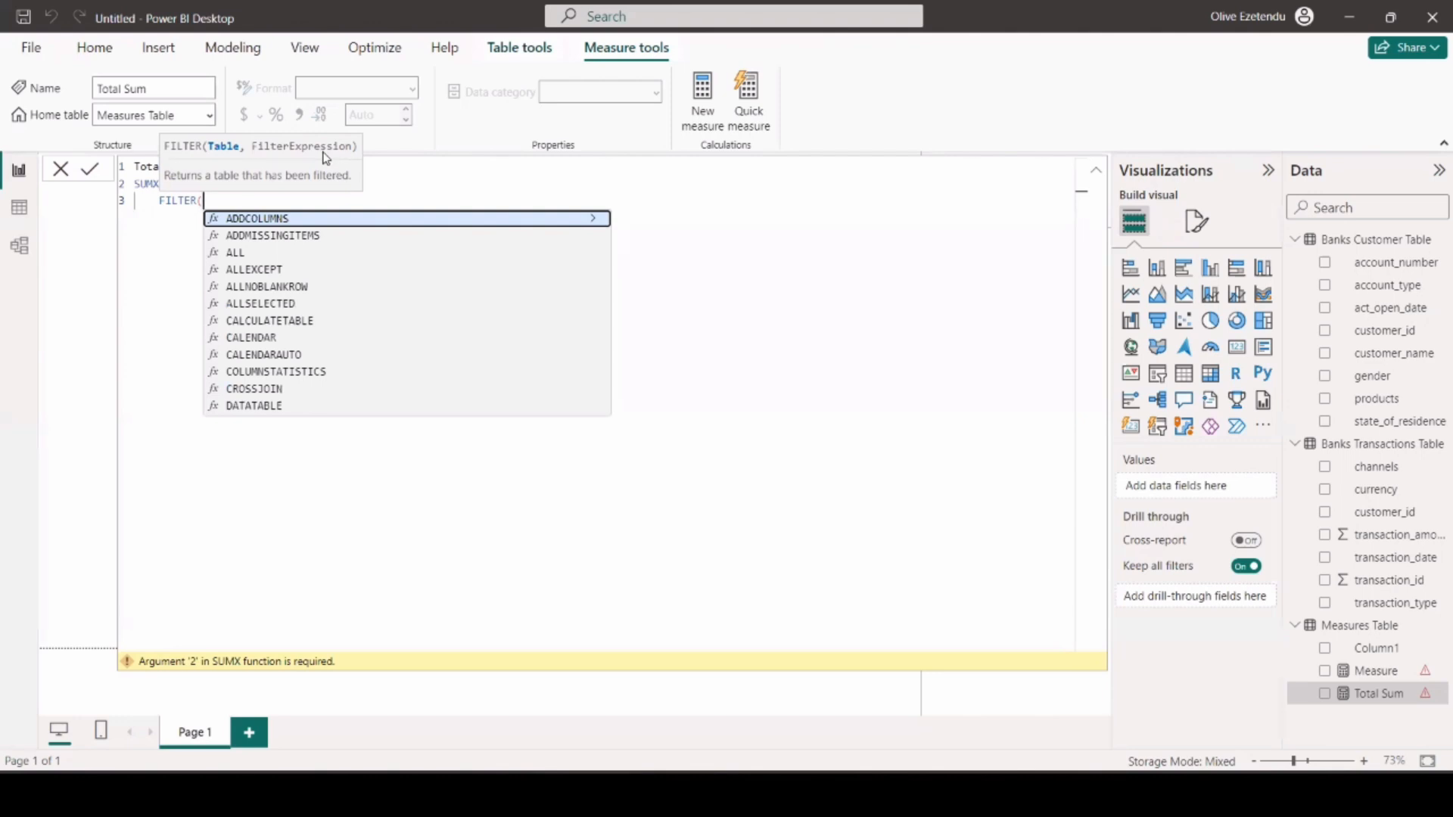
pyautogui.write('B')
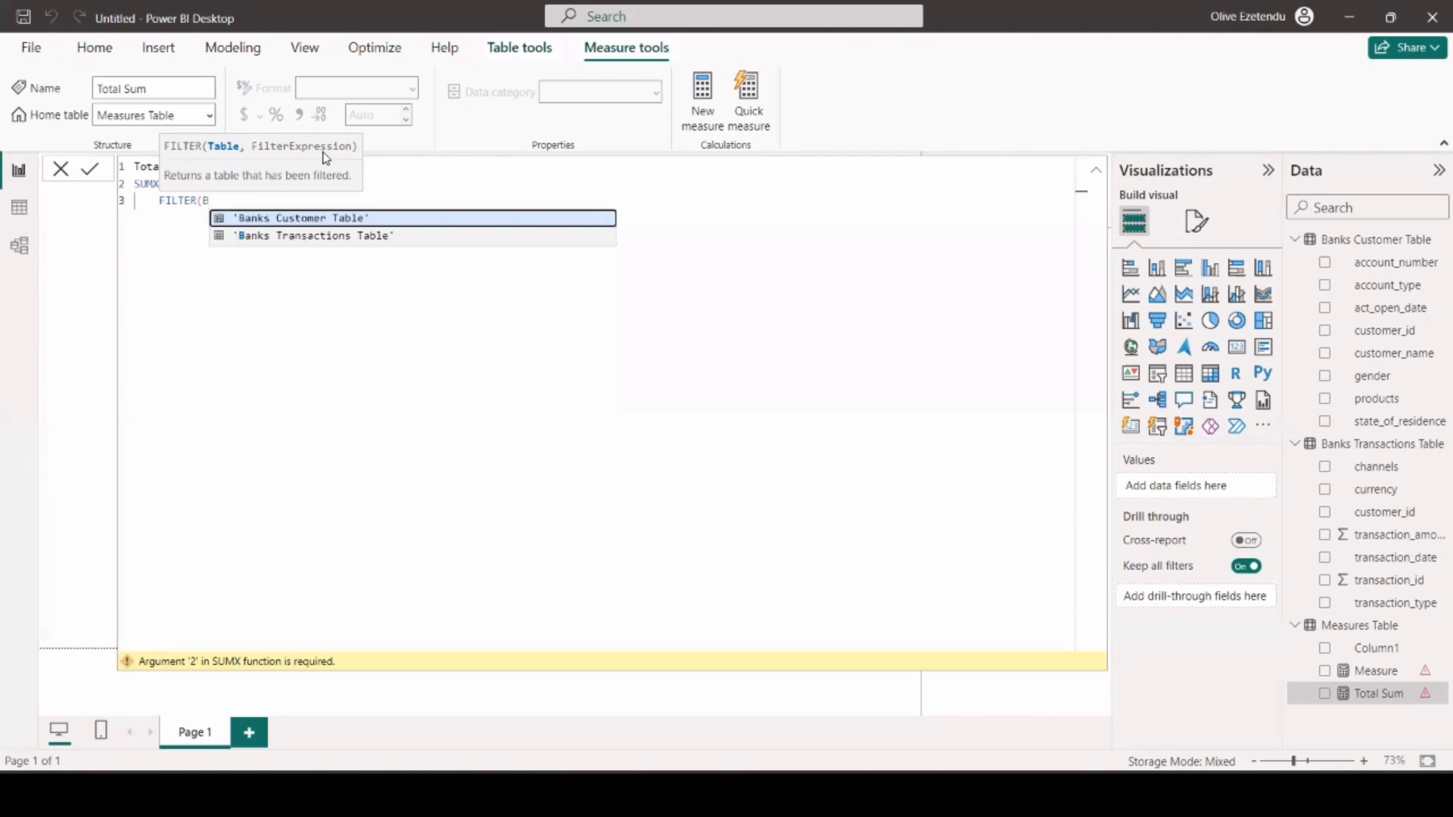
pyautogui.click(312, 234)
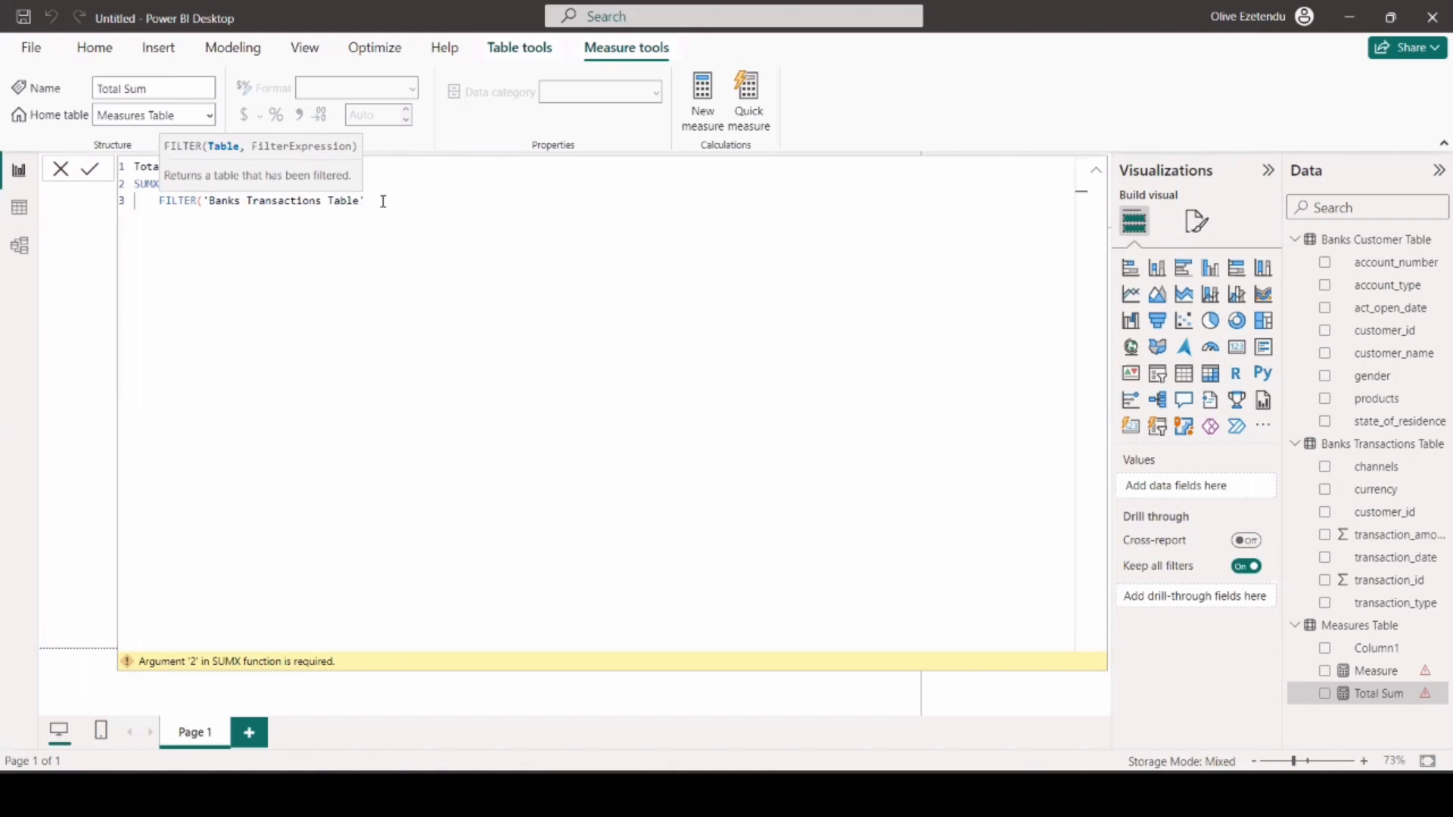
pyautogui.write(',b')
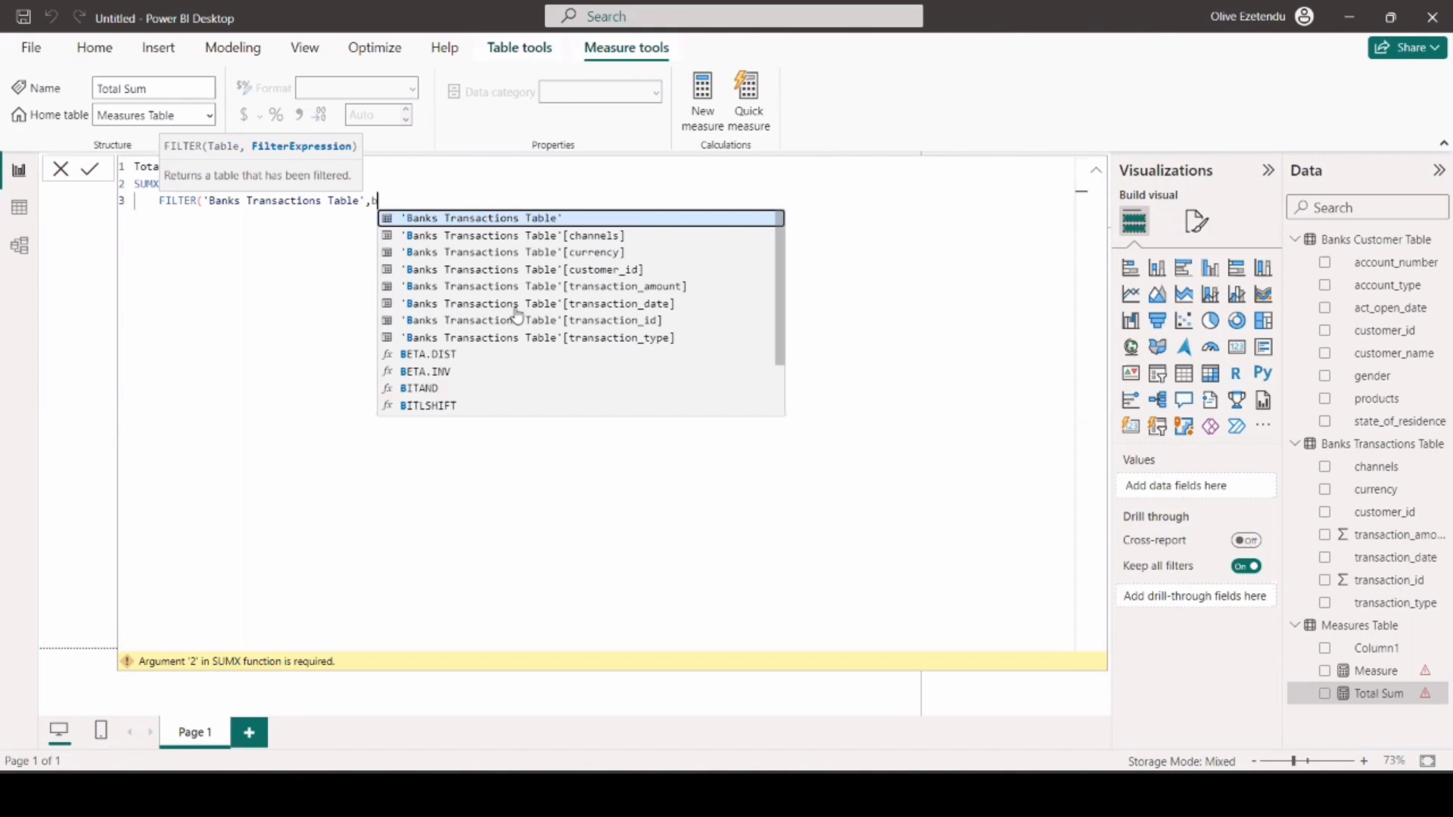
pyautogui.click(610, 301)
# Complete the filter condition as equal to DATE(2023,08,29) and close the FILTER function on a new line.
pyautogui.write('=')
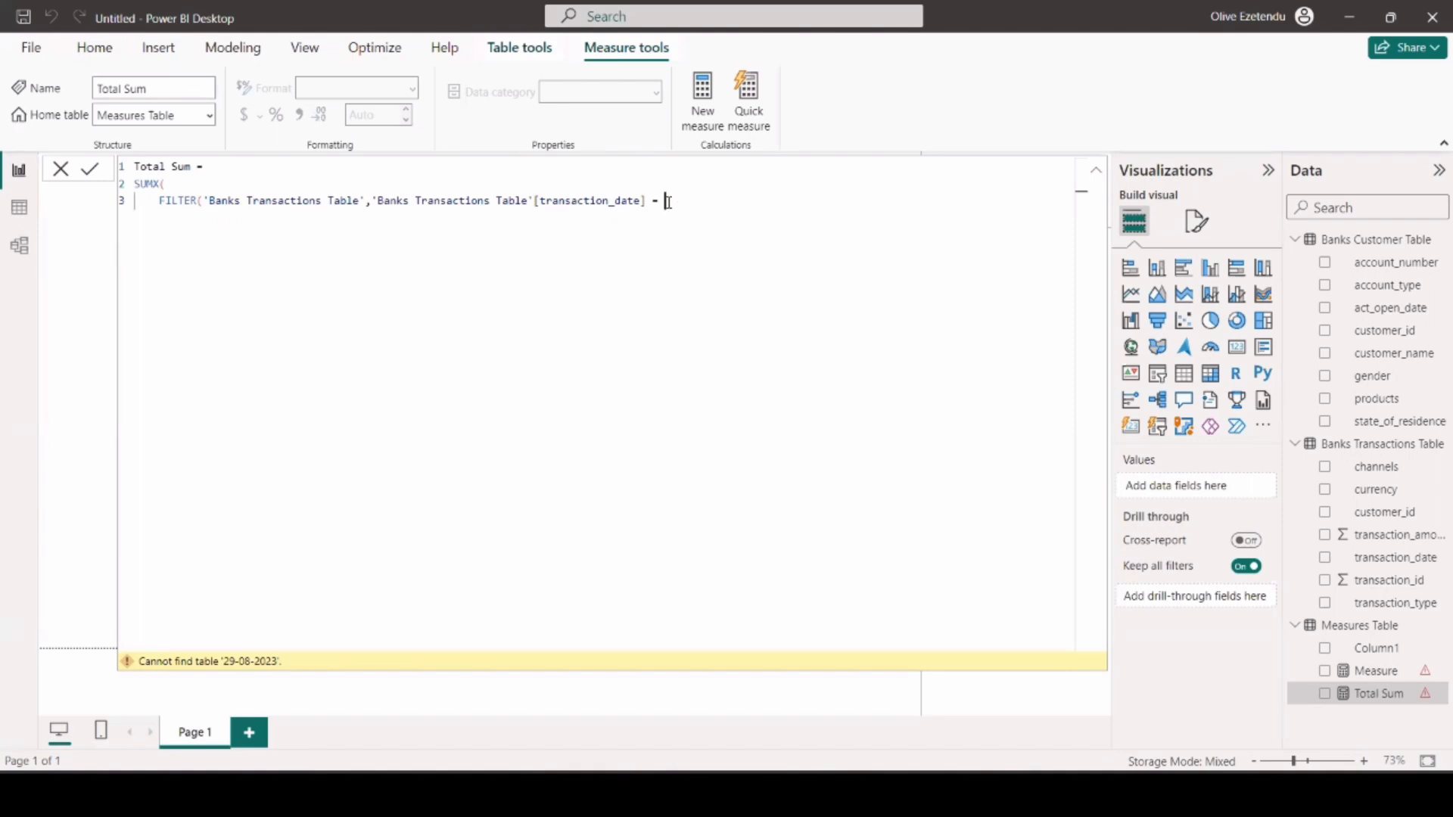
pyautogui.write(' DATE')
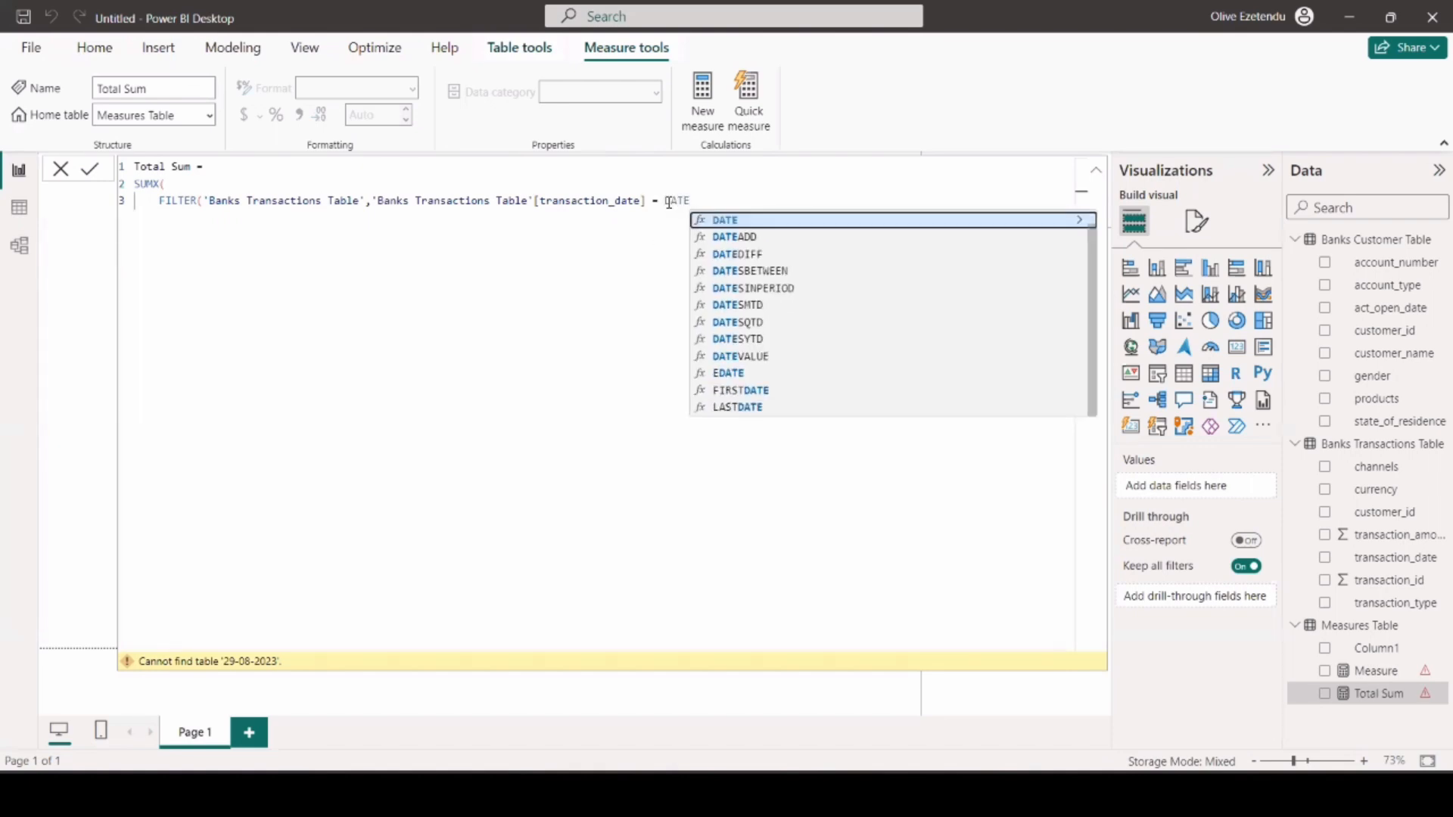
pyautogui.write('(')
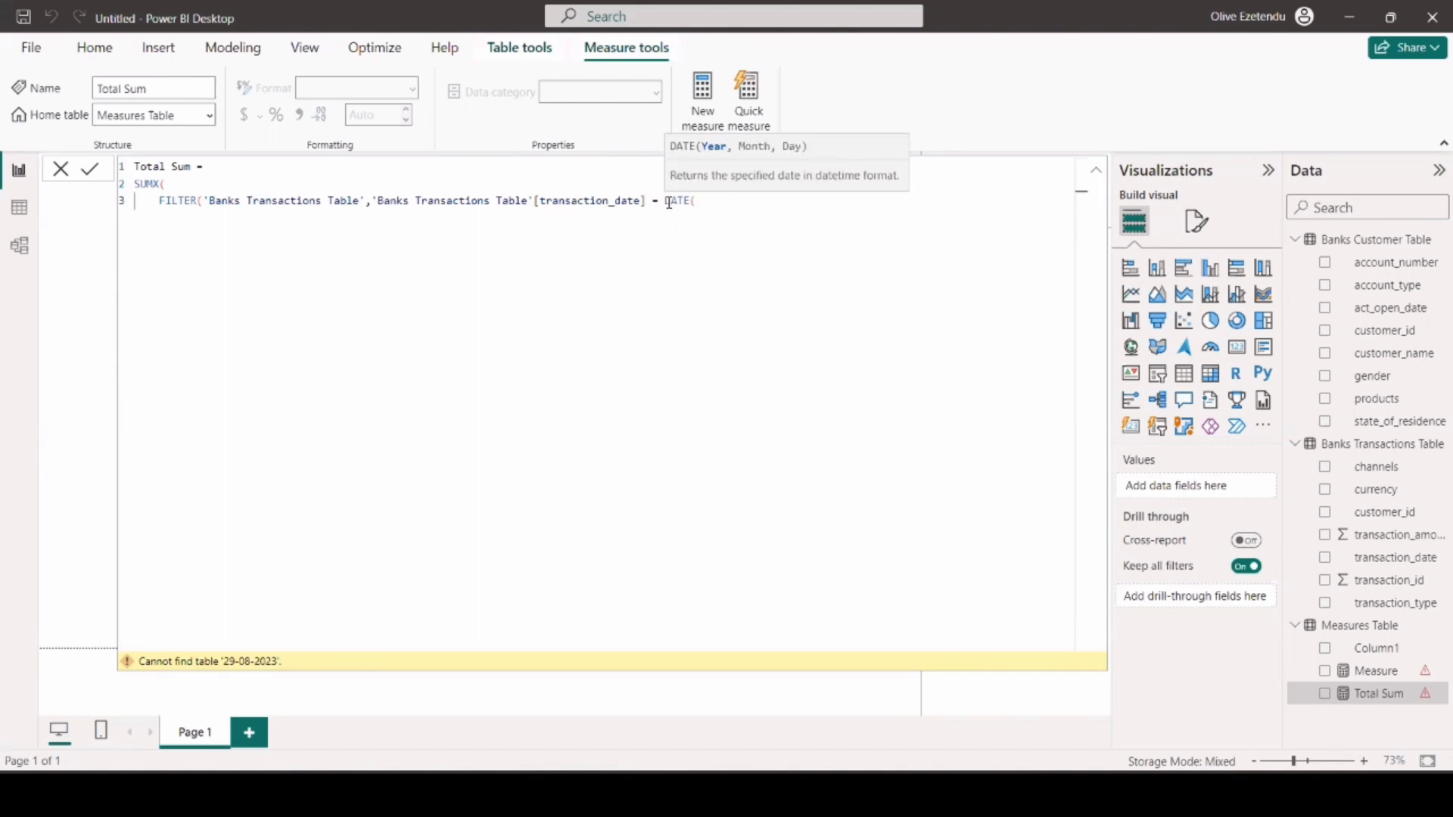
pyautogui.write('2023,08,29)')
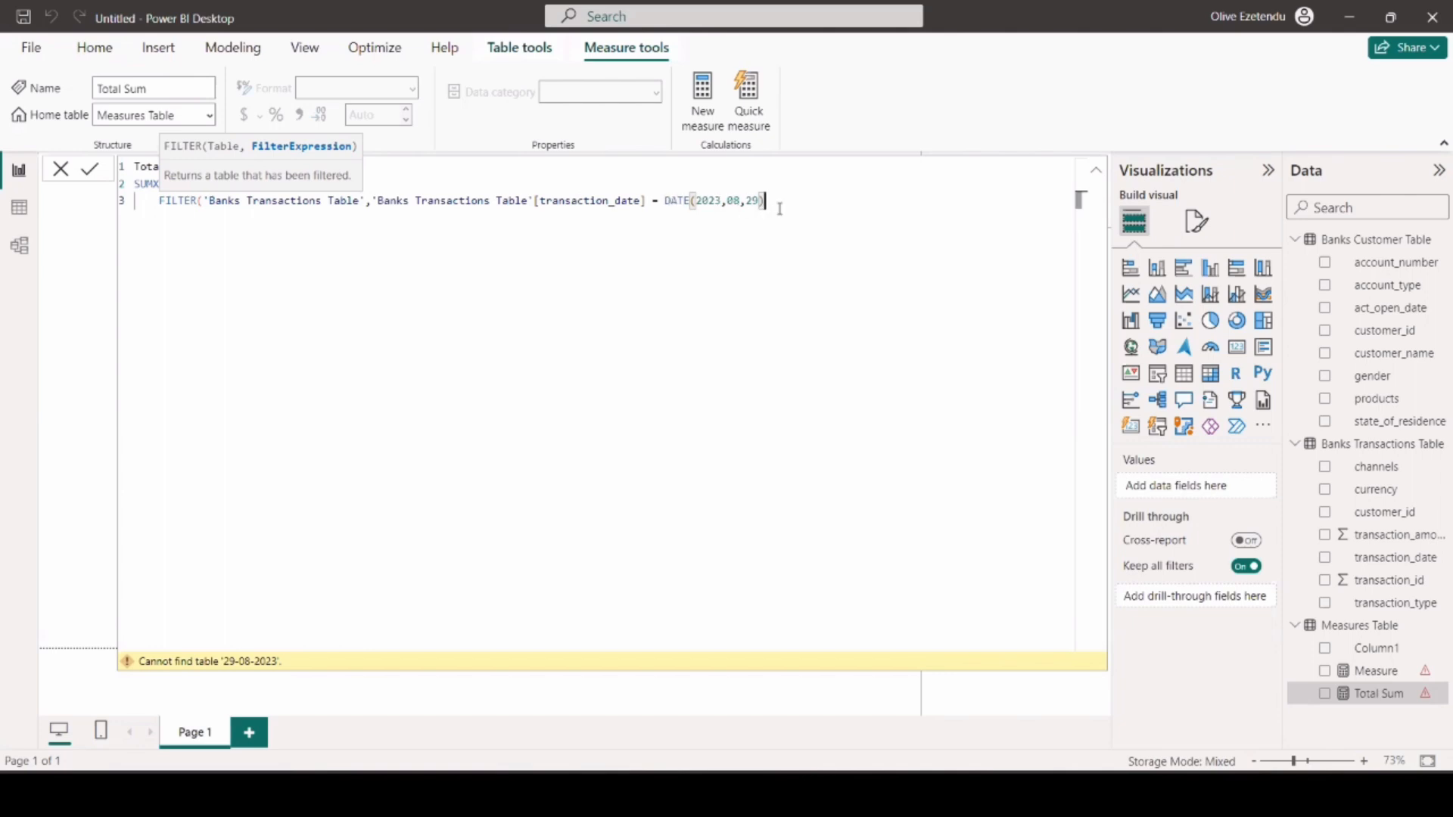
pyautogui.press('Return')
pyautogui.write(')')
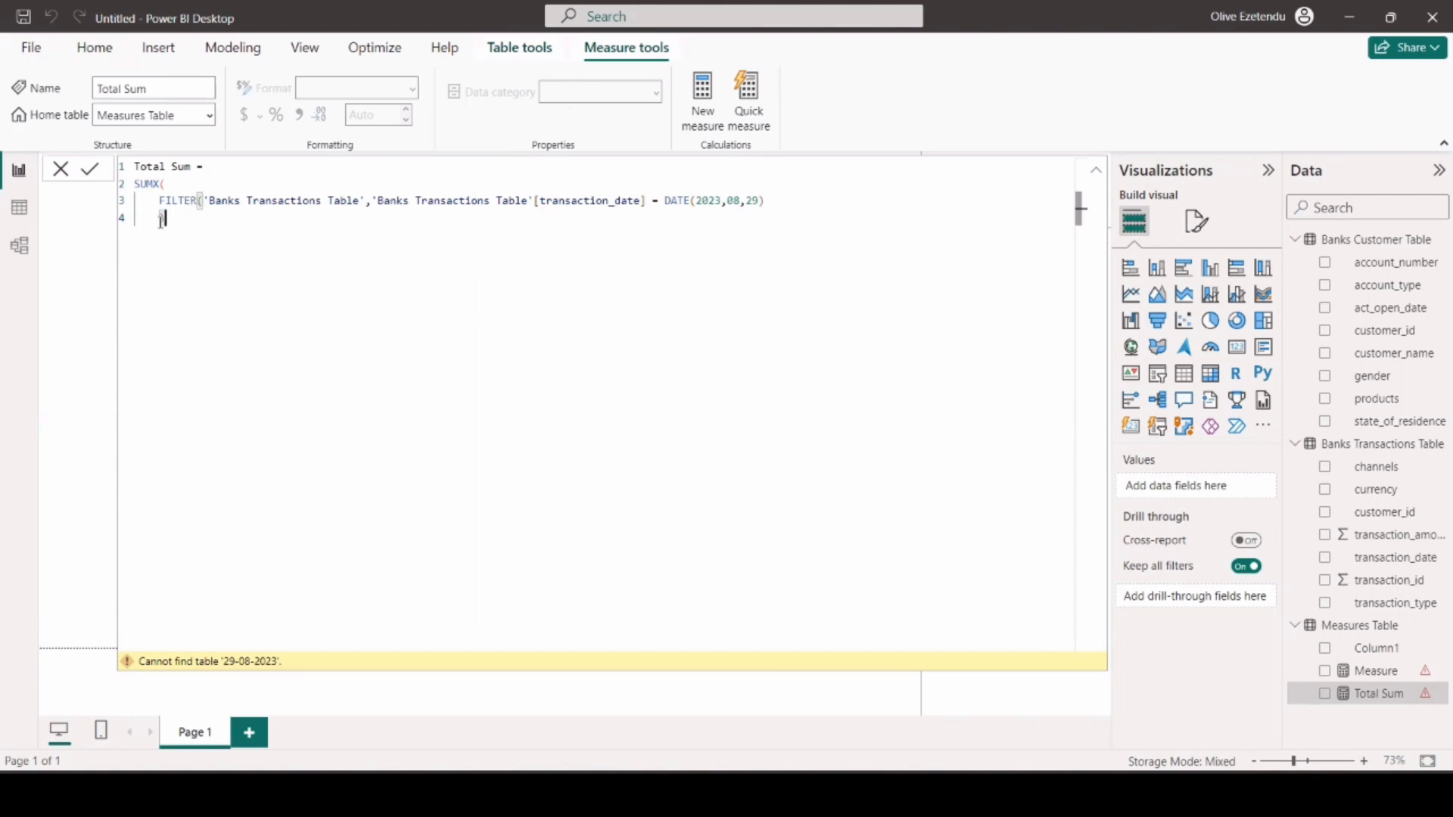
# Use 'Banks Transactions Table'[transaction_amount] as the SUMX expression, close the function and commit the Total Sum measure.
pyautogui.write(',')
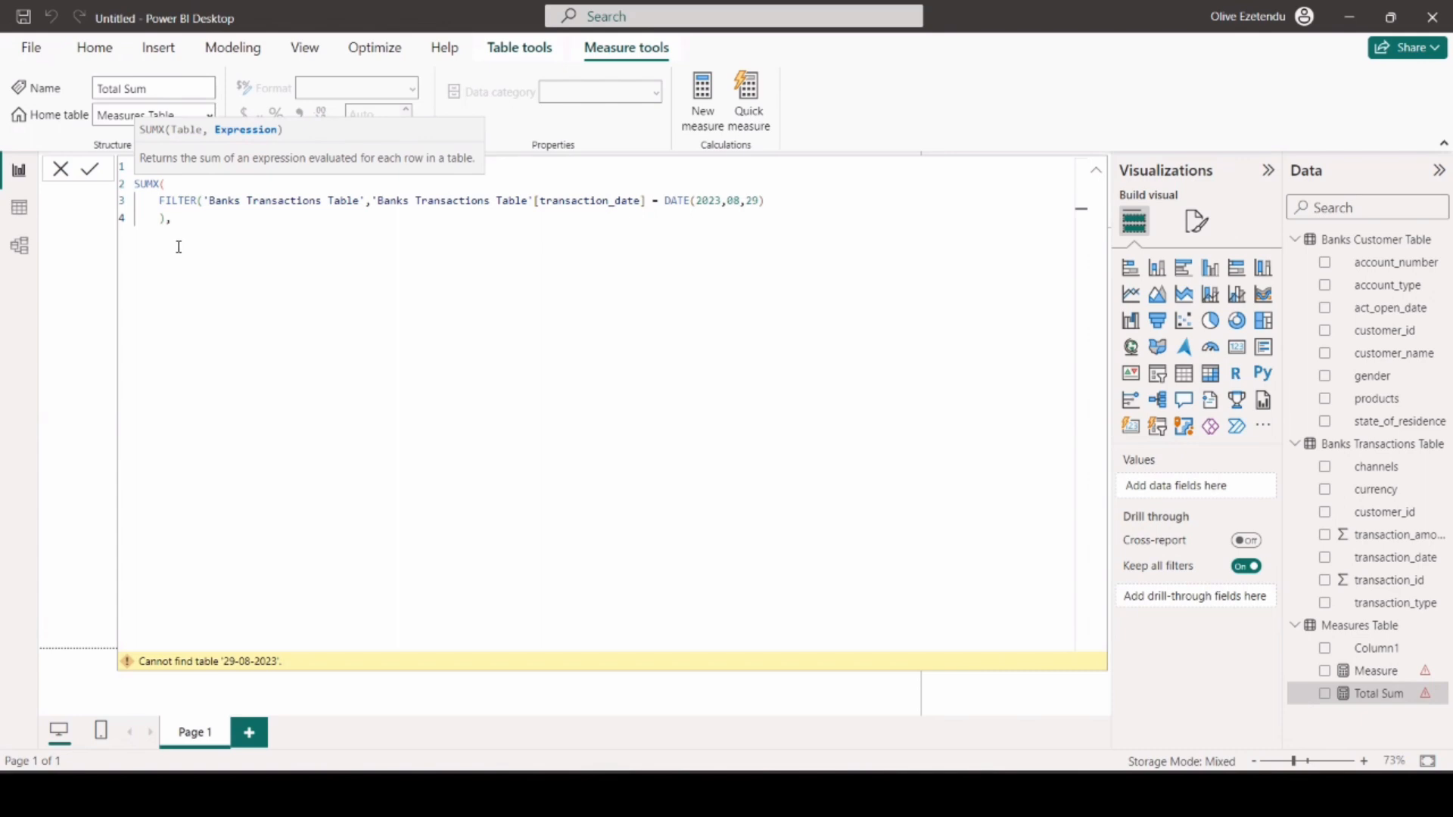
pyautogui.hotkey('shift', 'Return')
pyautogui.write('BA')
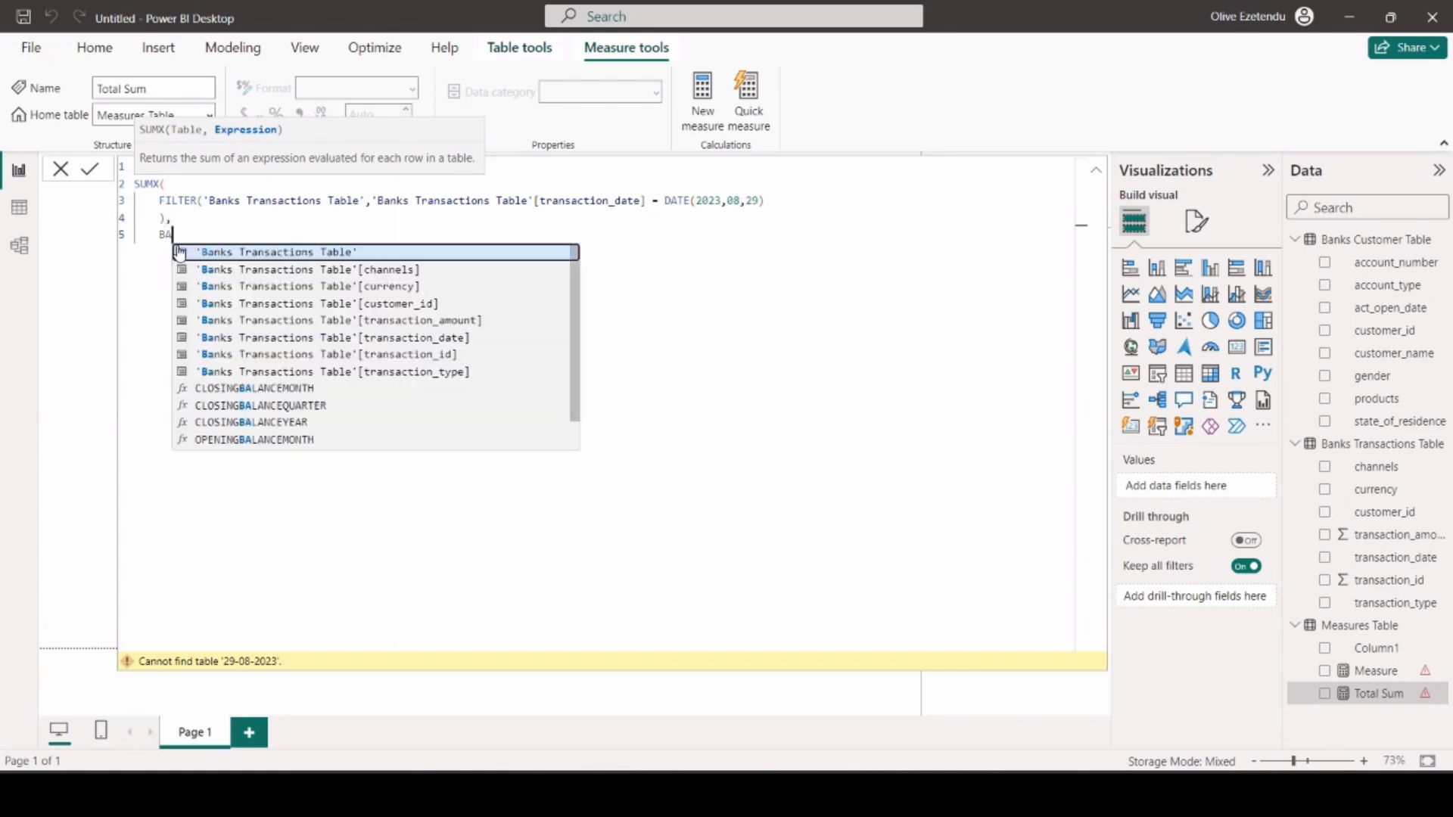
pyautogui.click(448, 320)
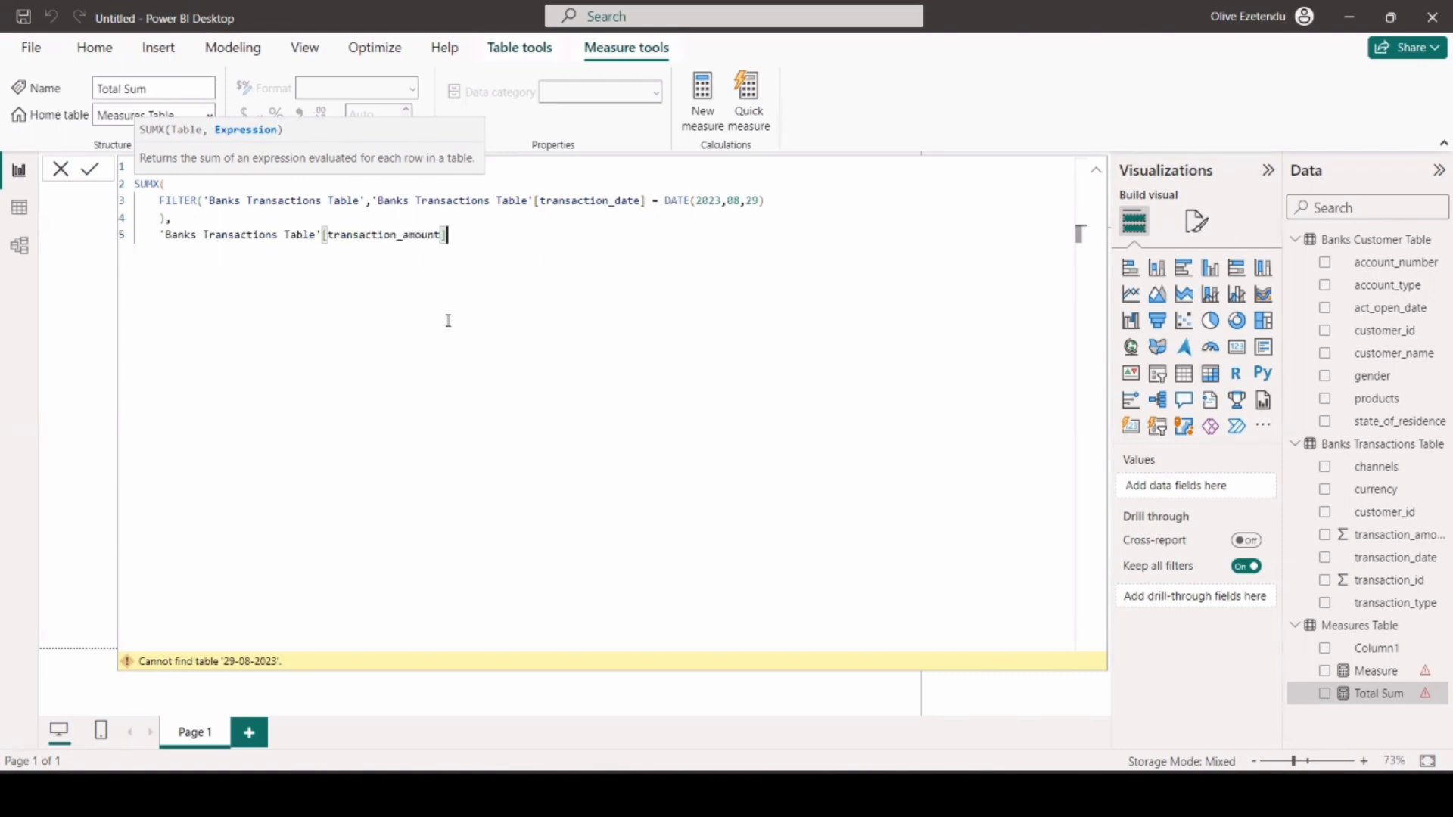
pyautogui.hotkey('shift', 'Return')
pyautogui.write(')')
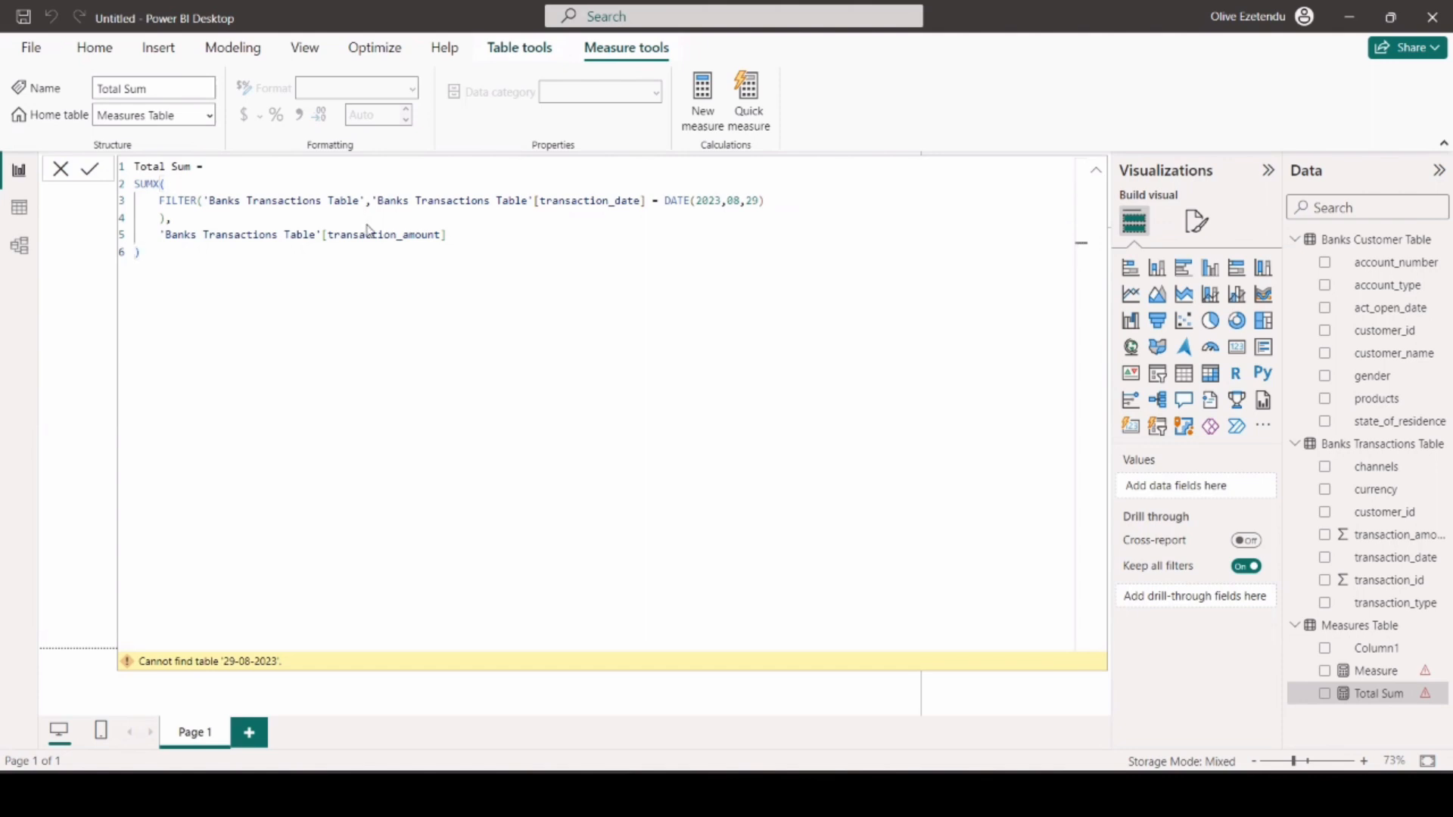
pyautogui.press('Return')
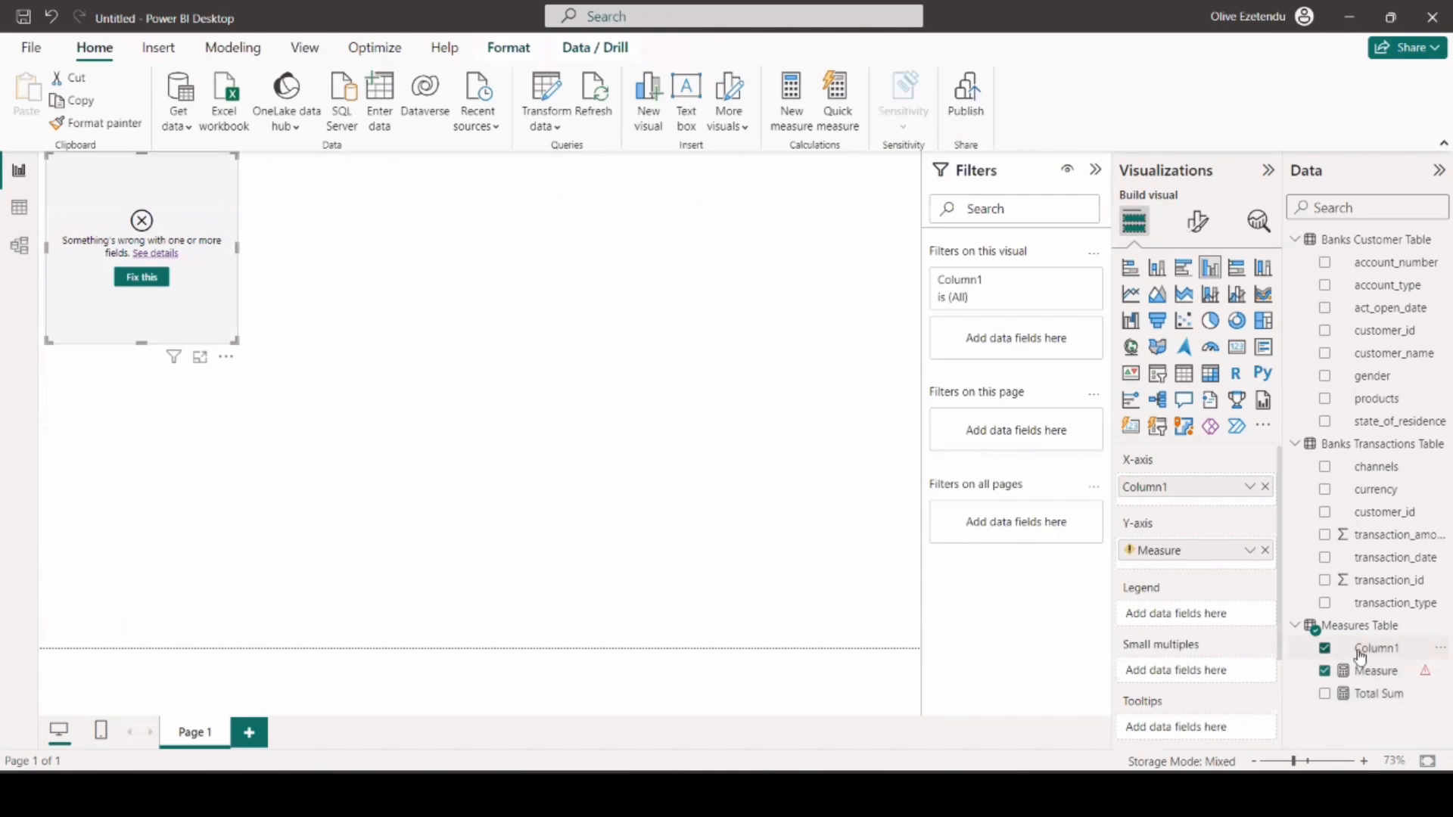
# Delete Column1 and the leftover faulty Measure from the Measures Table, confirming the deletion.
pyautogui.click(1438, 649)
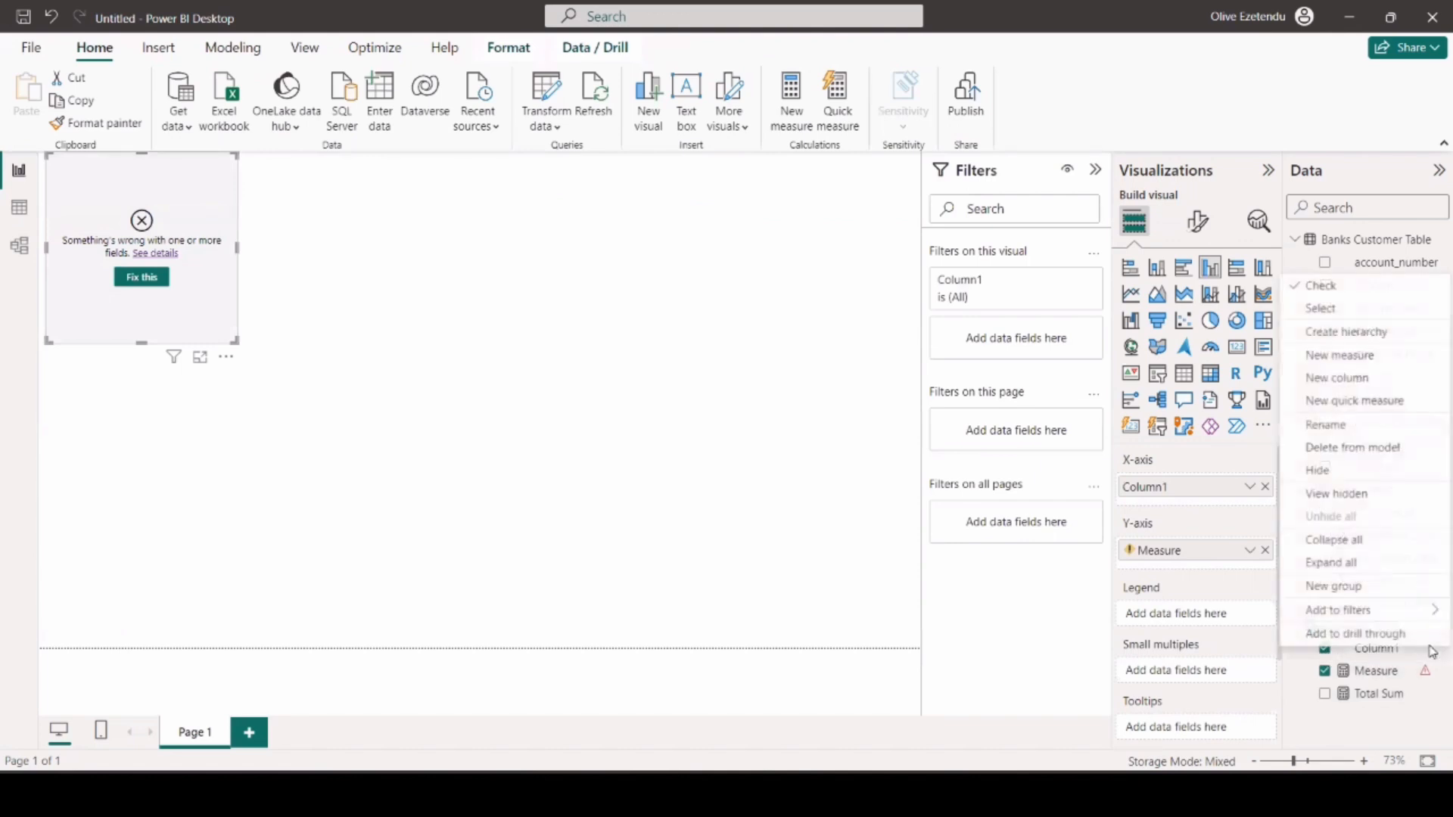
pyautogui.click(1320, 450)
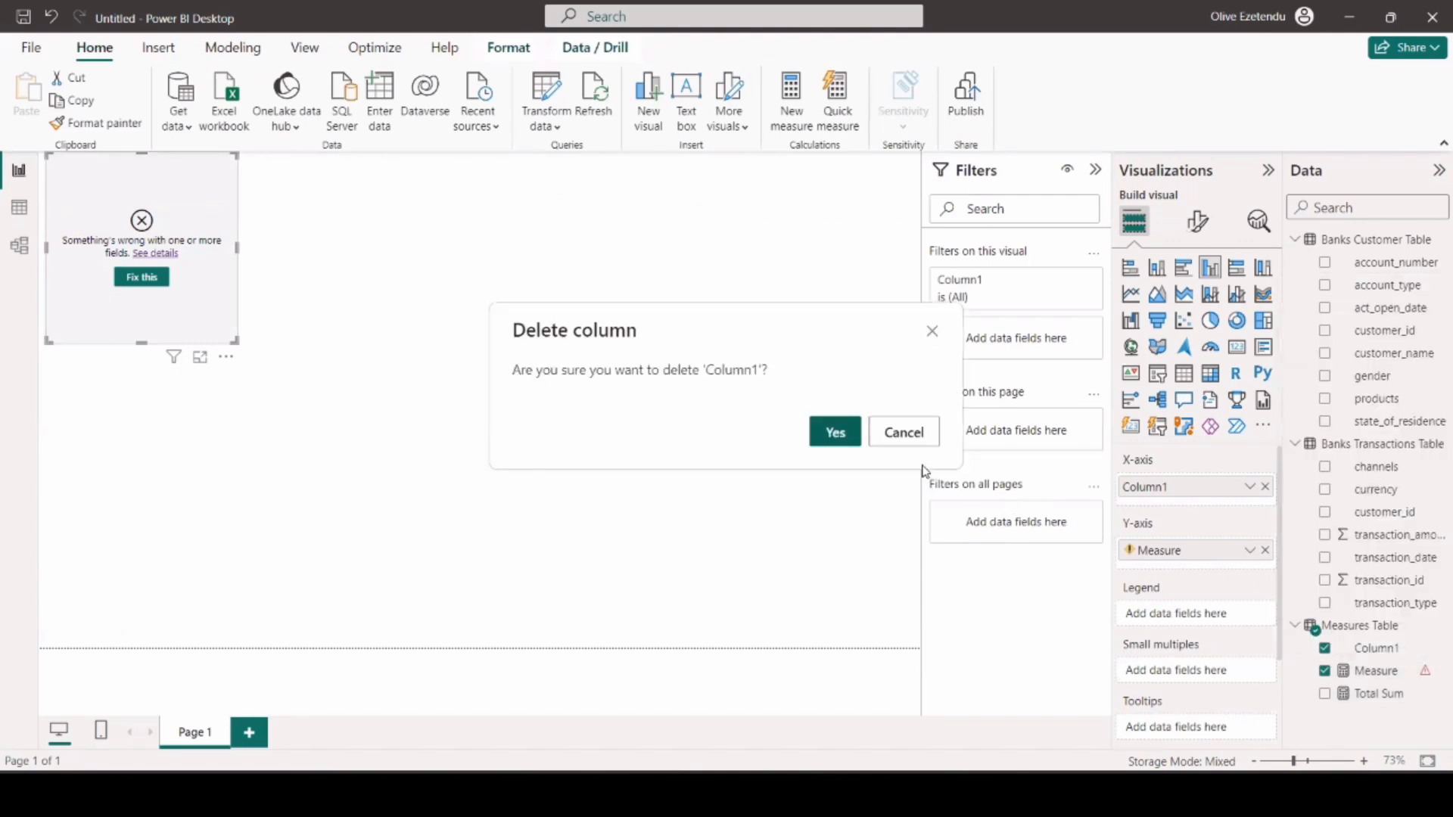
pyautogui.click(846, 438)
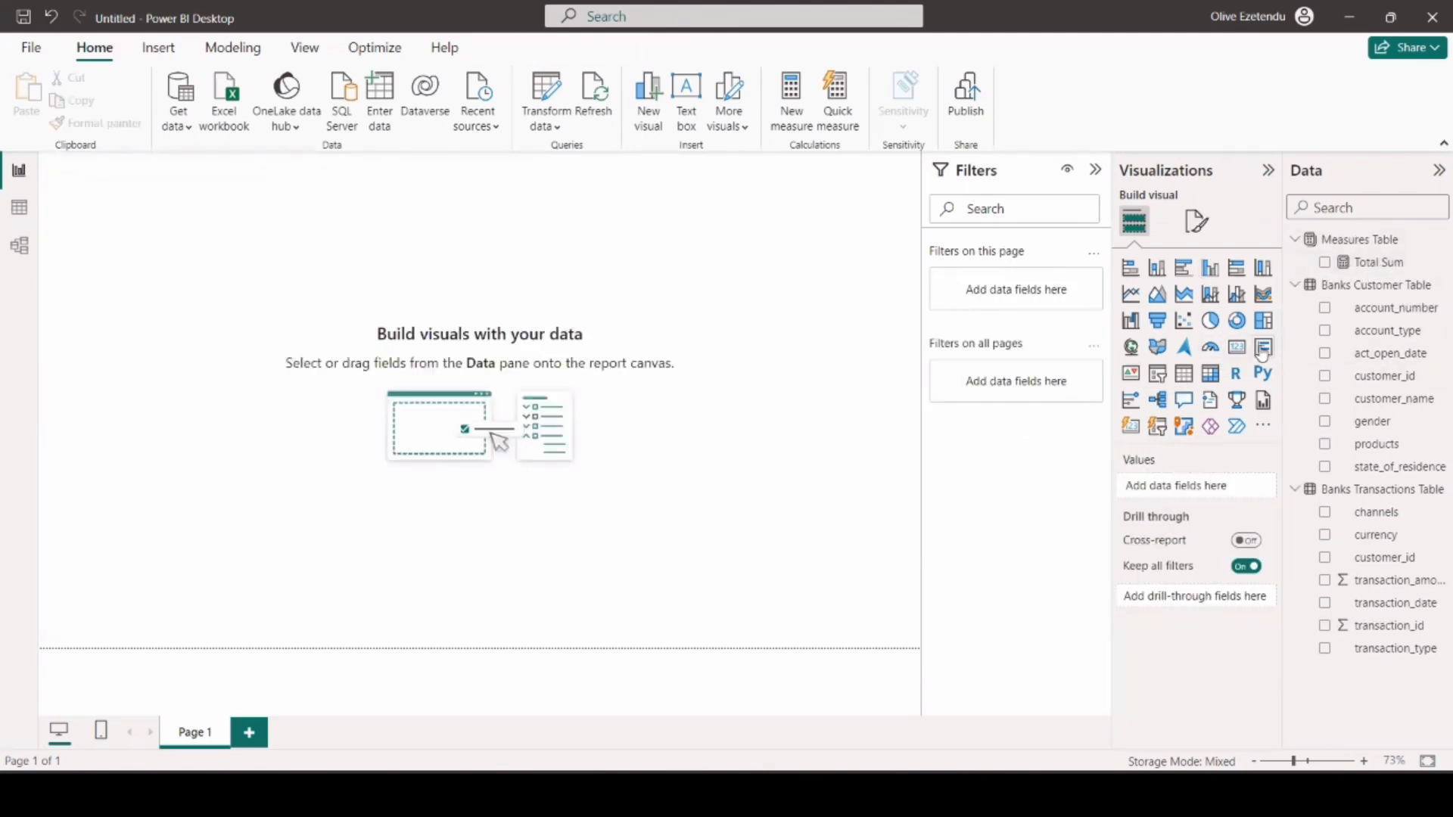
# Add a card visual showing Total Sum, make it shorter and narrower, and place it near the report page's upper-left corner.
pyautogui.click(1236, 348)
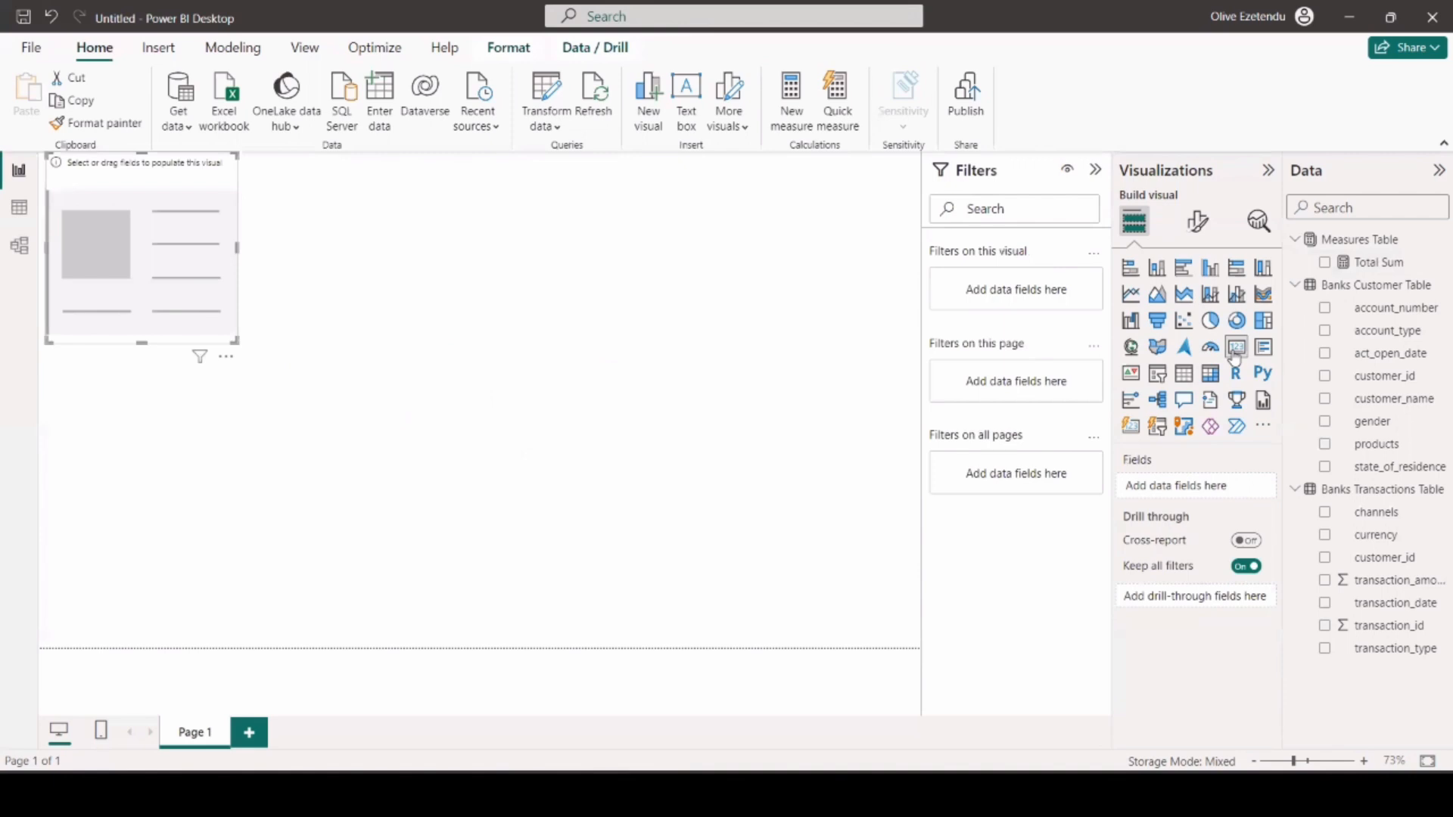
pyautogui.moveTo(1391, 263); pyautogui.dragTo(1150, 495)
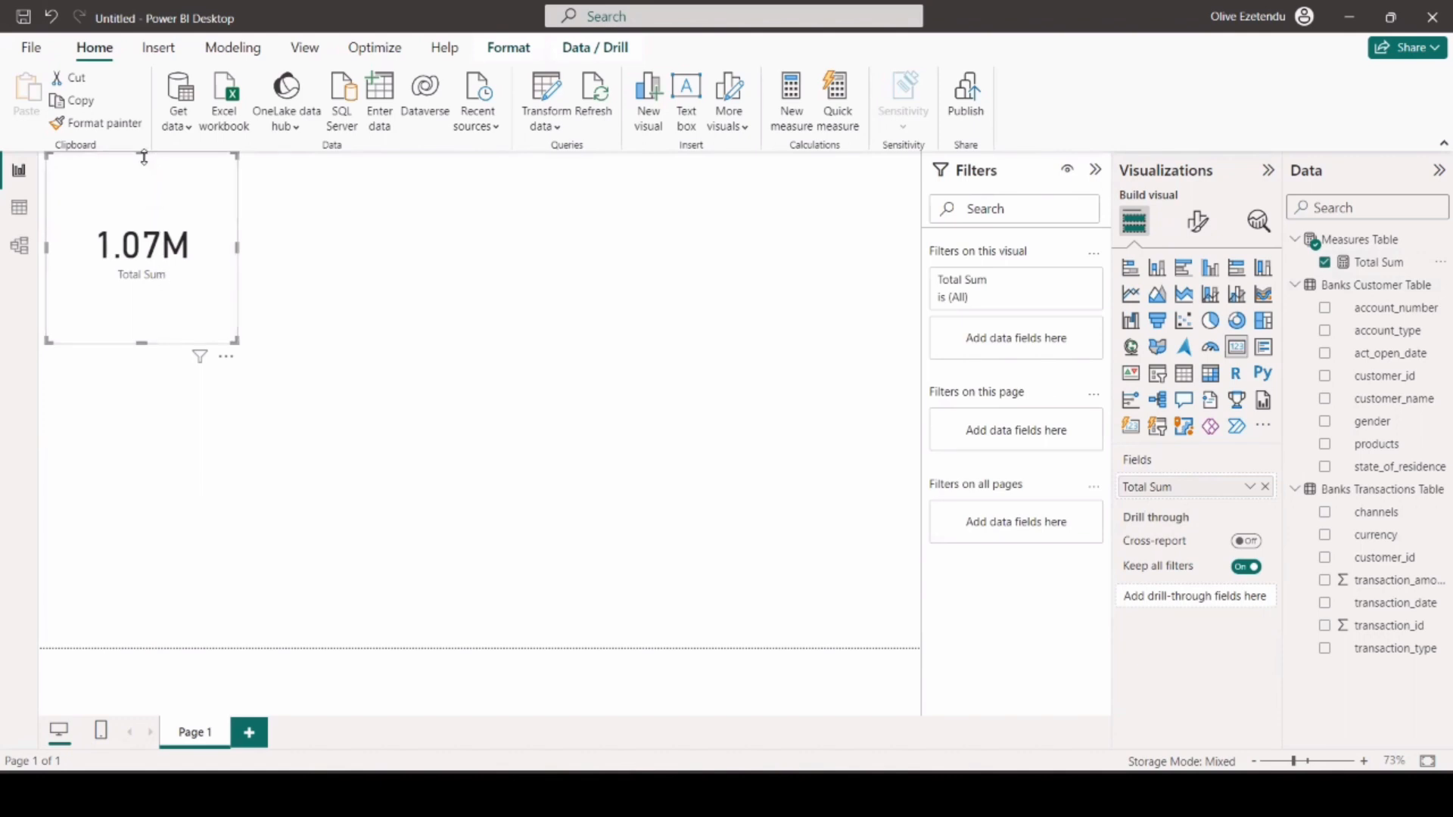
pyautogui.moveTo(143, 154); pyautogui.dragTo(149, 258)
pyautogui.moveTo(131, 312); pyautogui.dragTo(148, 224)
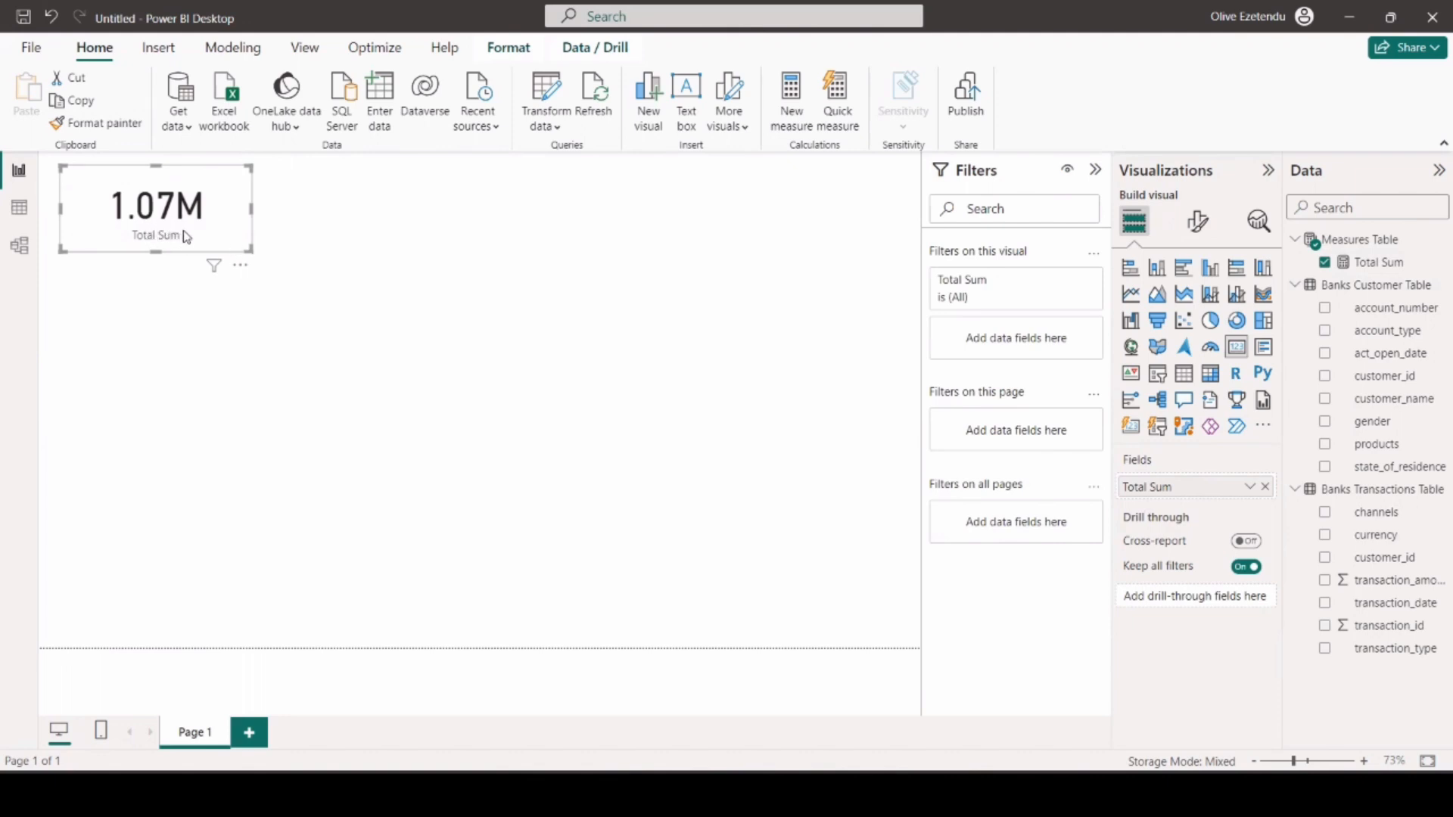
pyautogui.moveTo(250, 207); pyautogui.dragTo(229, 208)
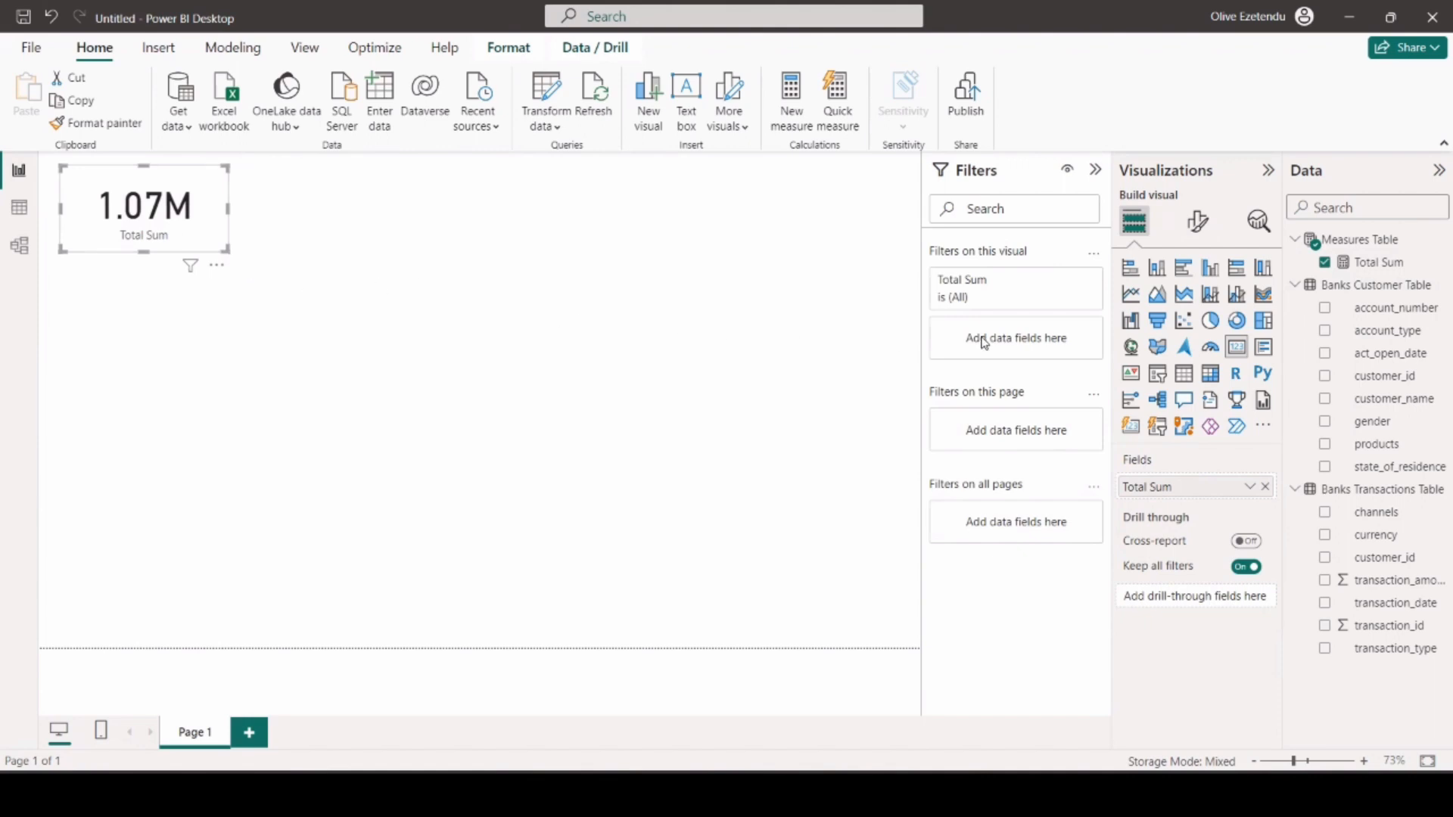
# Copy the whole Total Sum formula into a new measure in the Measures Table.
pyautogui.click(1380, 263)
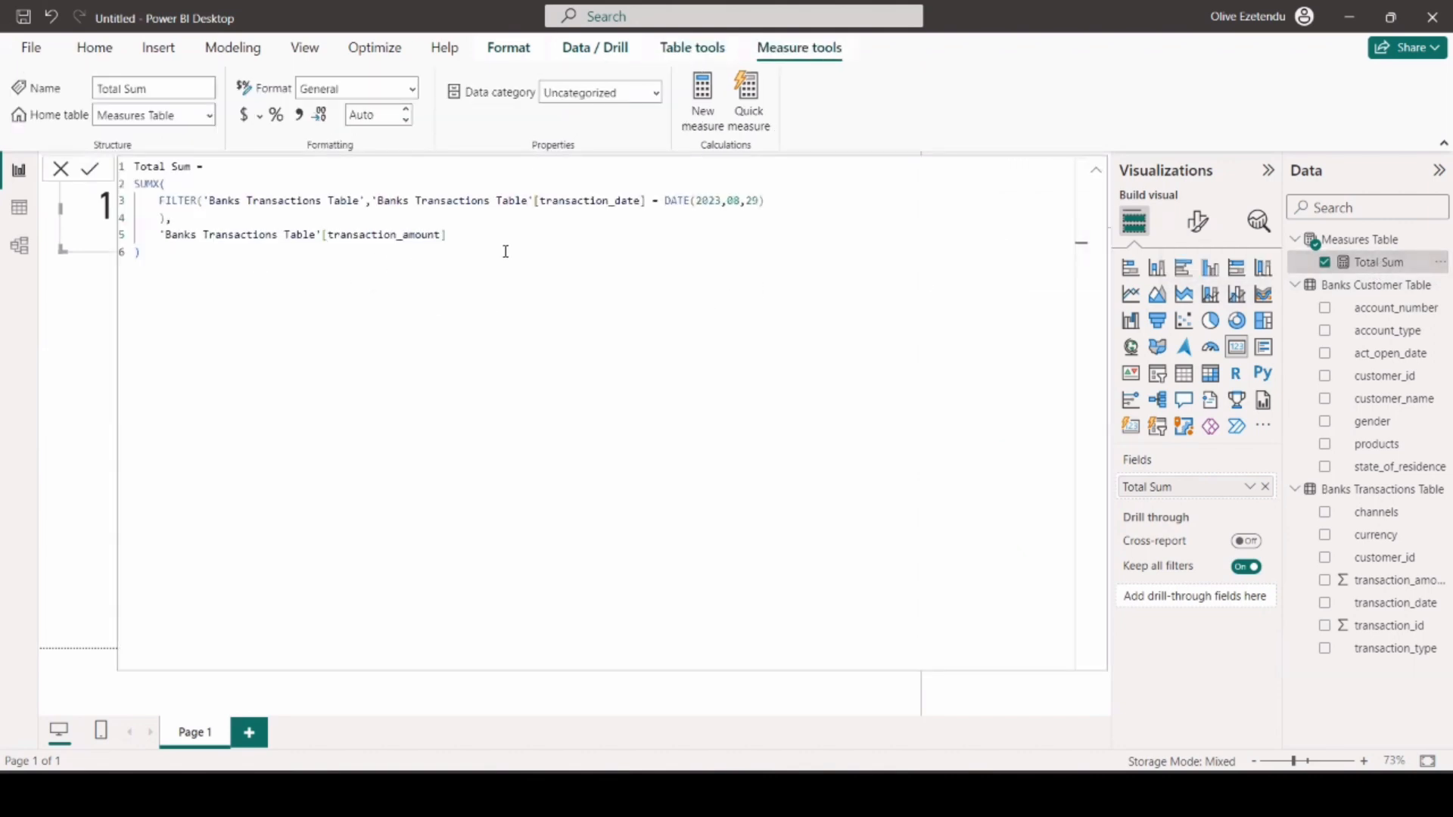
pyautogui.moveTo(154, 265); pyautogui.dragTo(137, 166)
pyautogui.hotkey('ctrl', 'c')
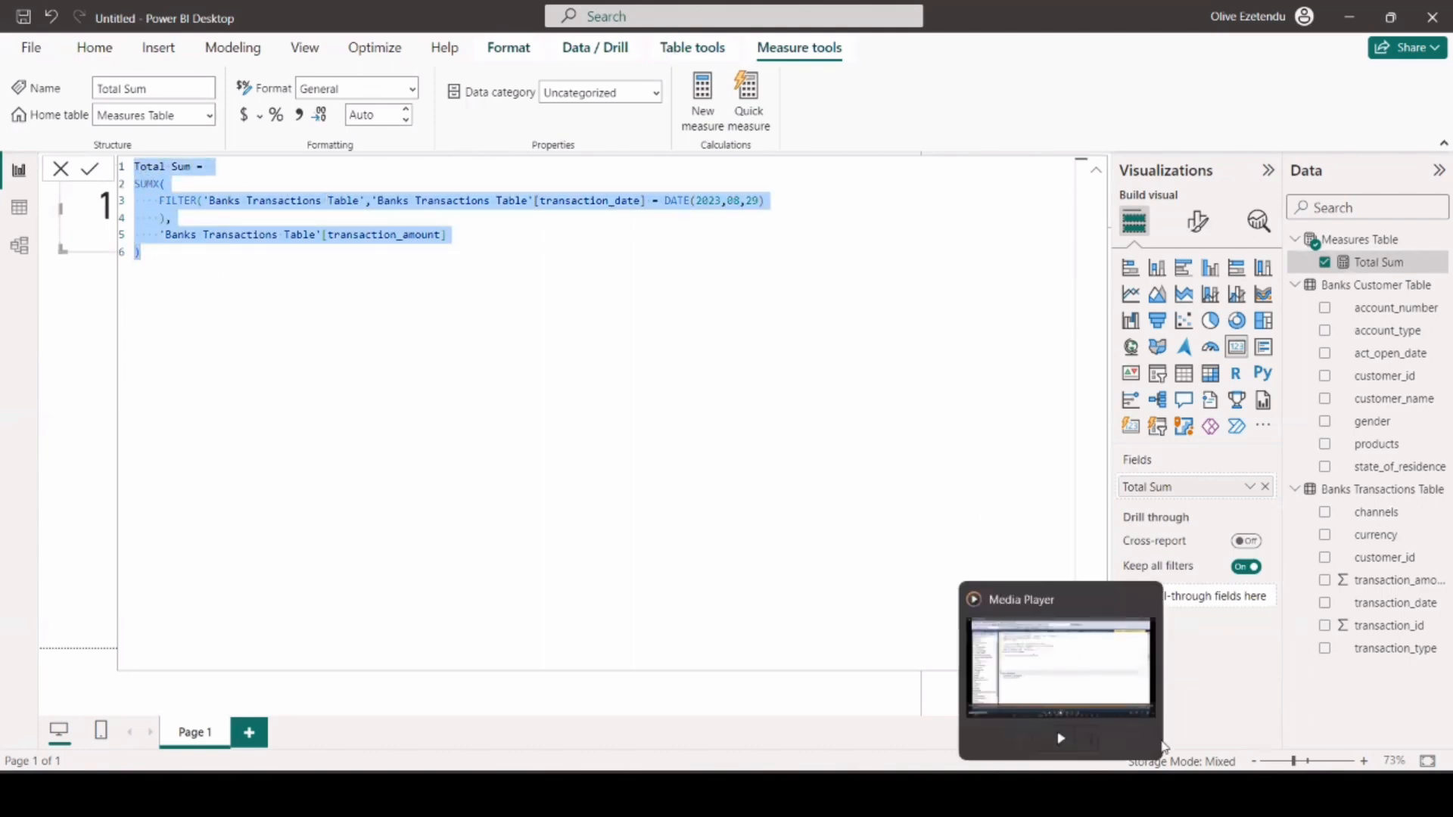
pyautogui.click(1200, 661)
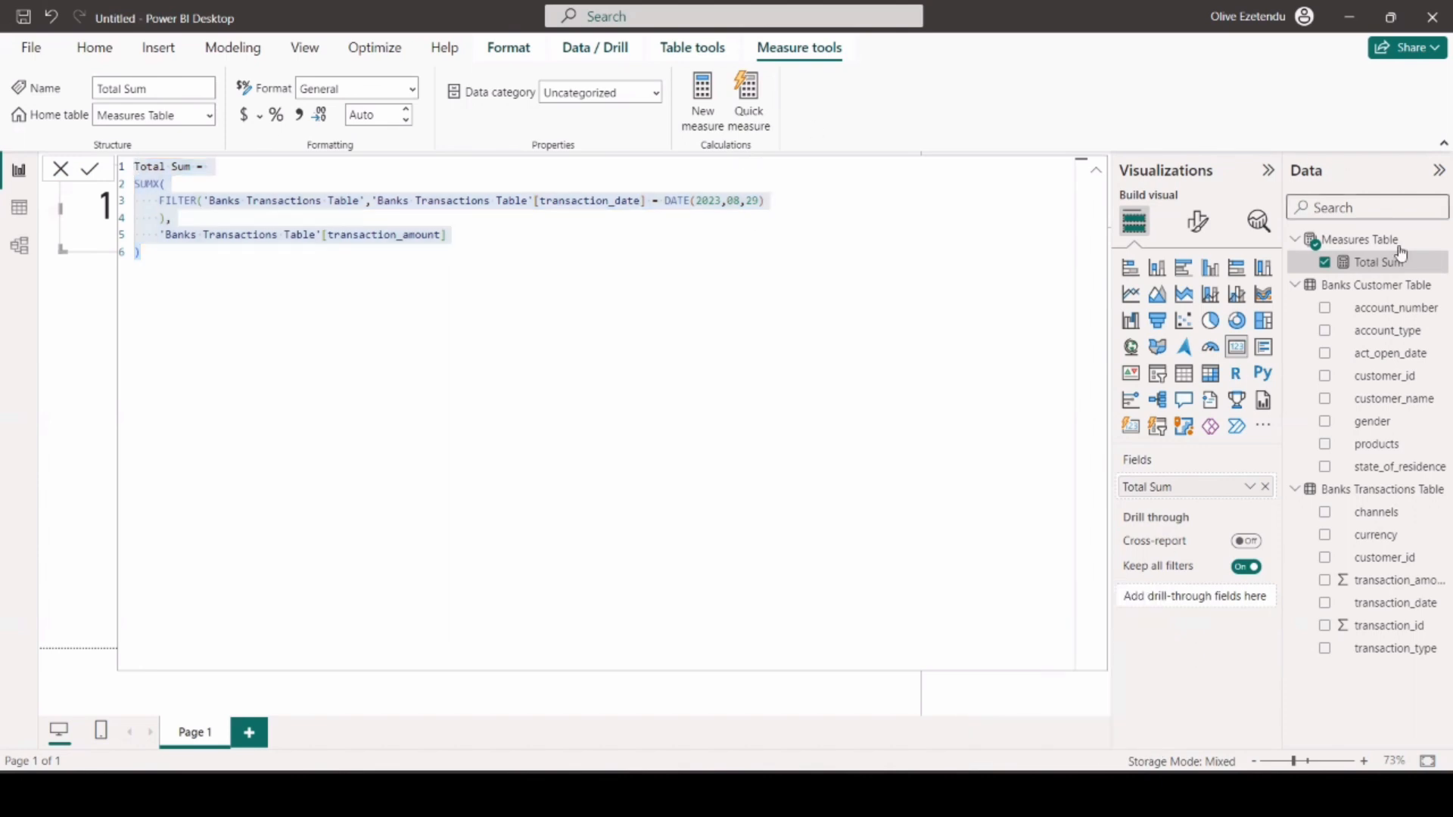
pyautogui.click(1316, 239)
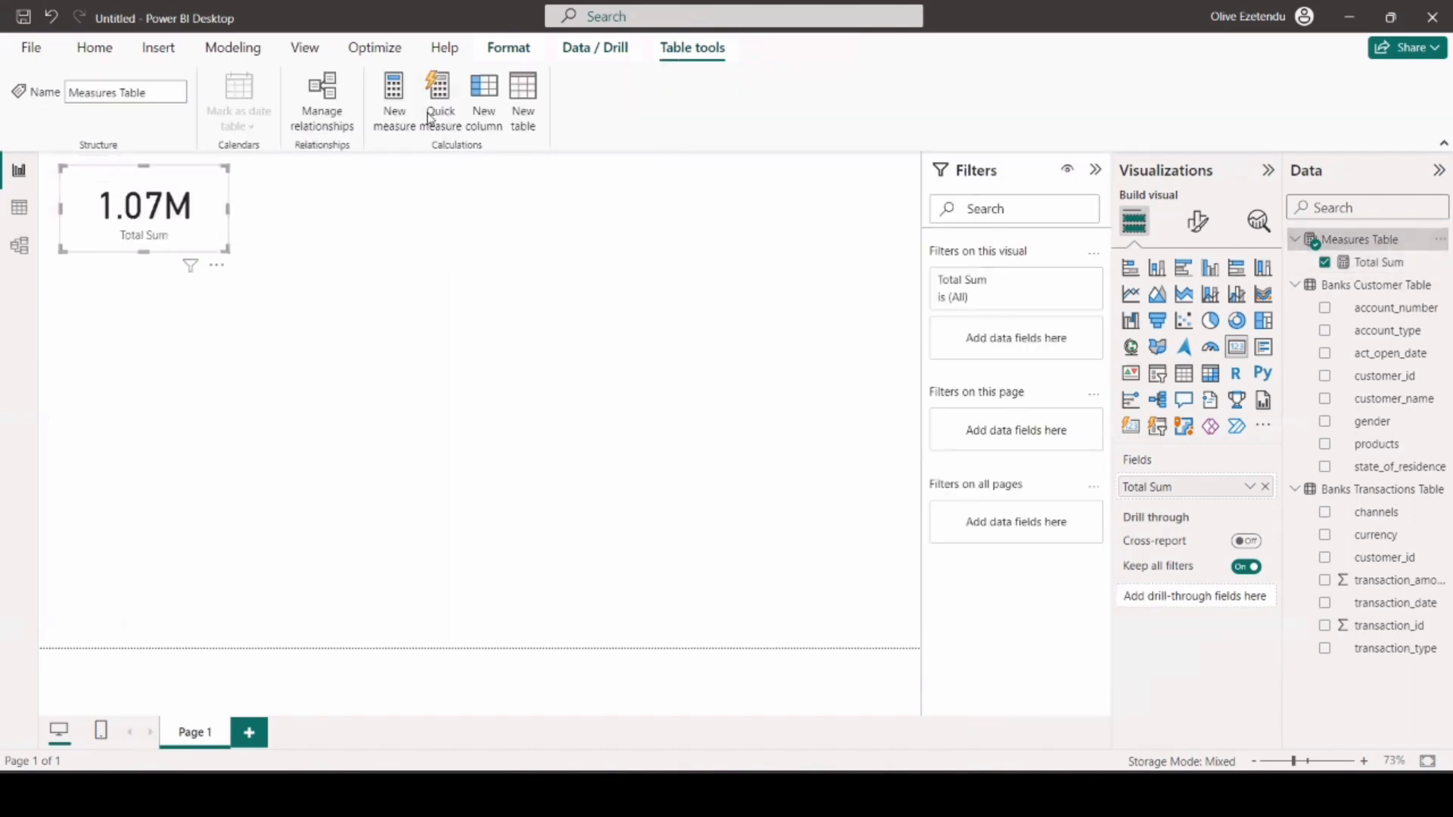
pyautogui.click(395, 105)
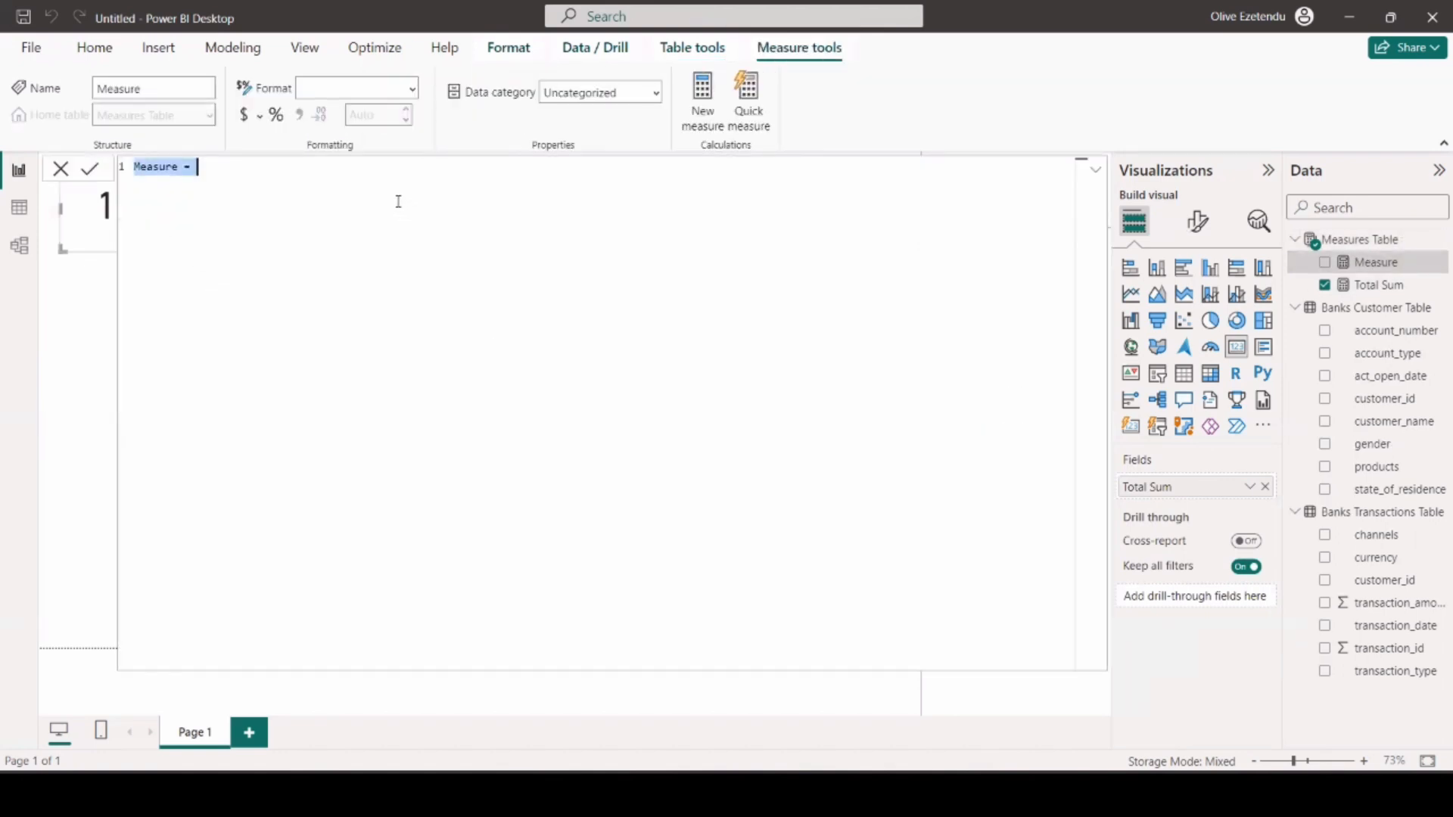
pyautogui.hotkey('ctrl', 'v')
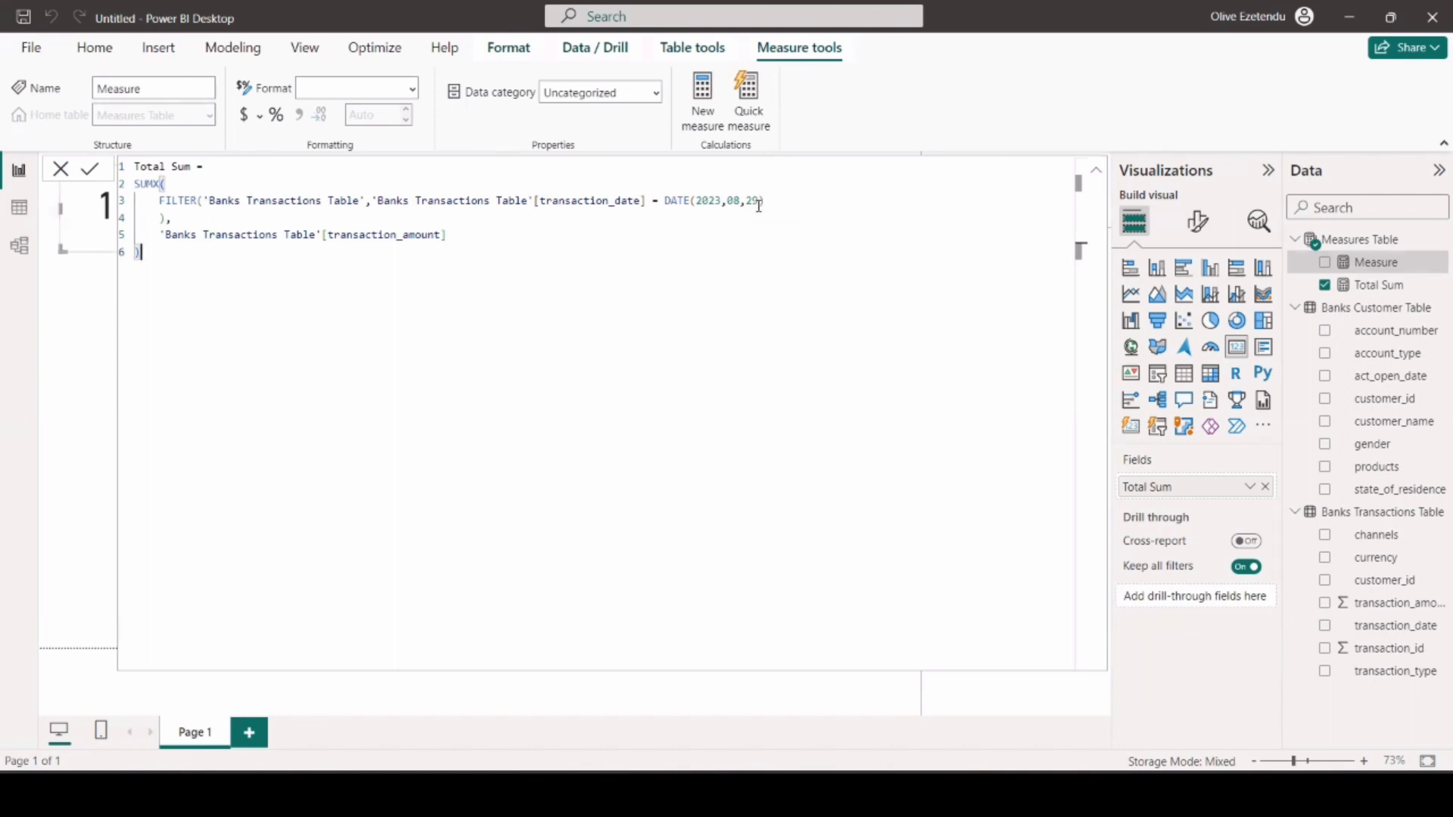
# Add the condition 'Banks Transactions Table'[transaction_type] = "Credit" && on its own line before the date condition in the FILTER.
pyautogui.click(377, 200)
pyautogui.click(372, 199)
pyautogui.hotkey('shift', 'Return')
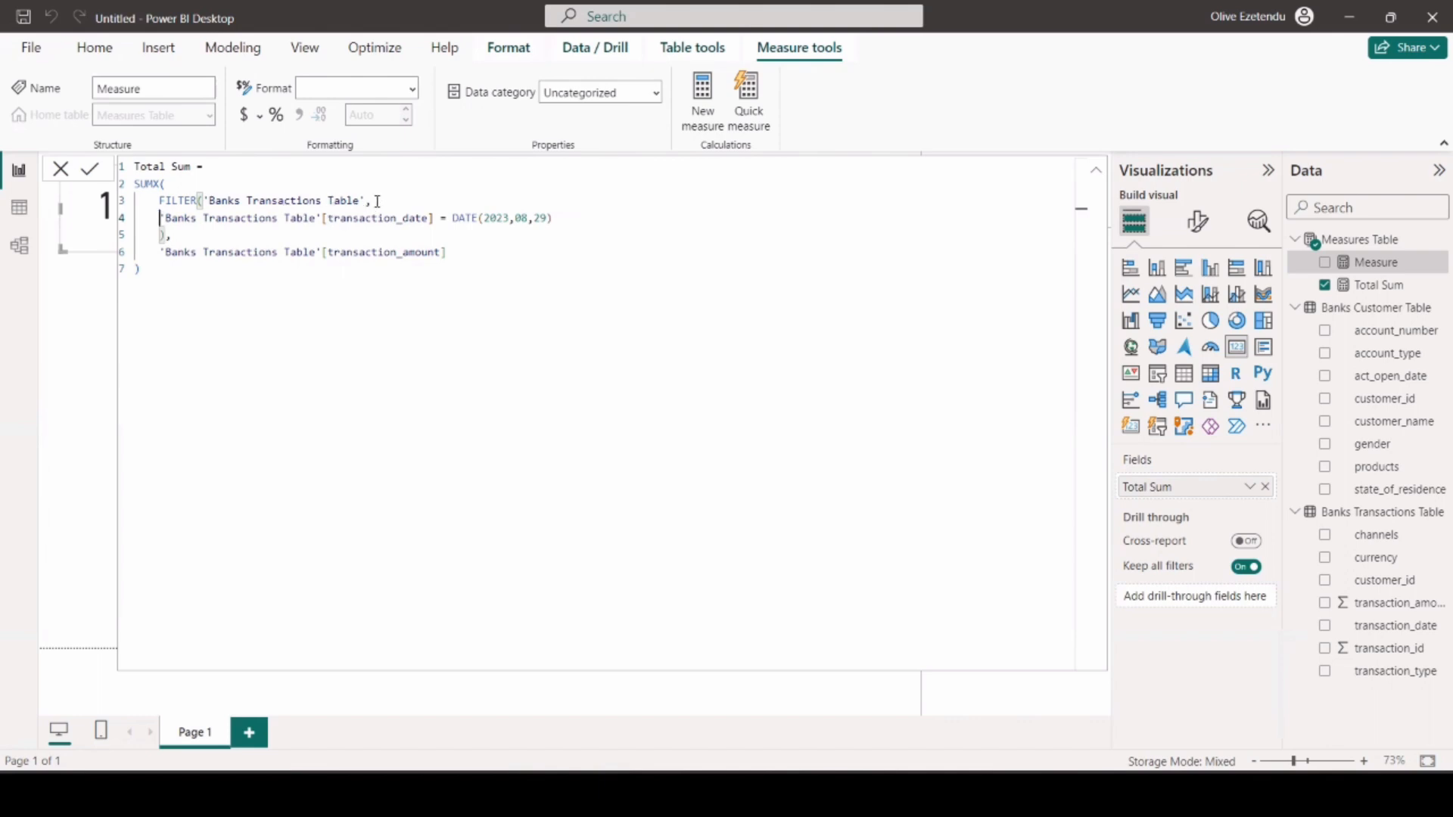
pyautogui.hotkey('shift', 'Return')
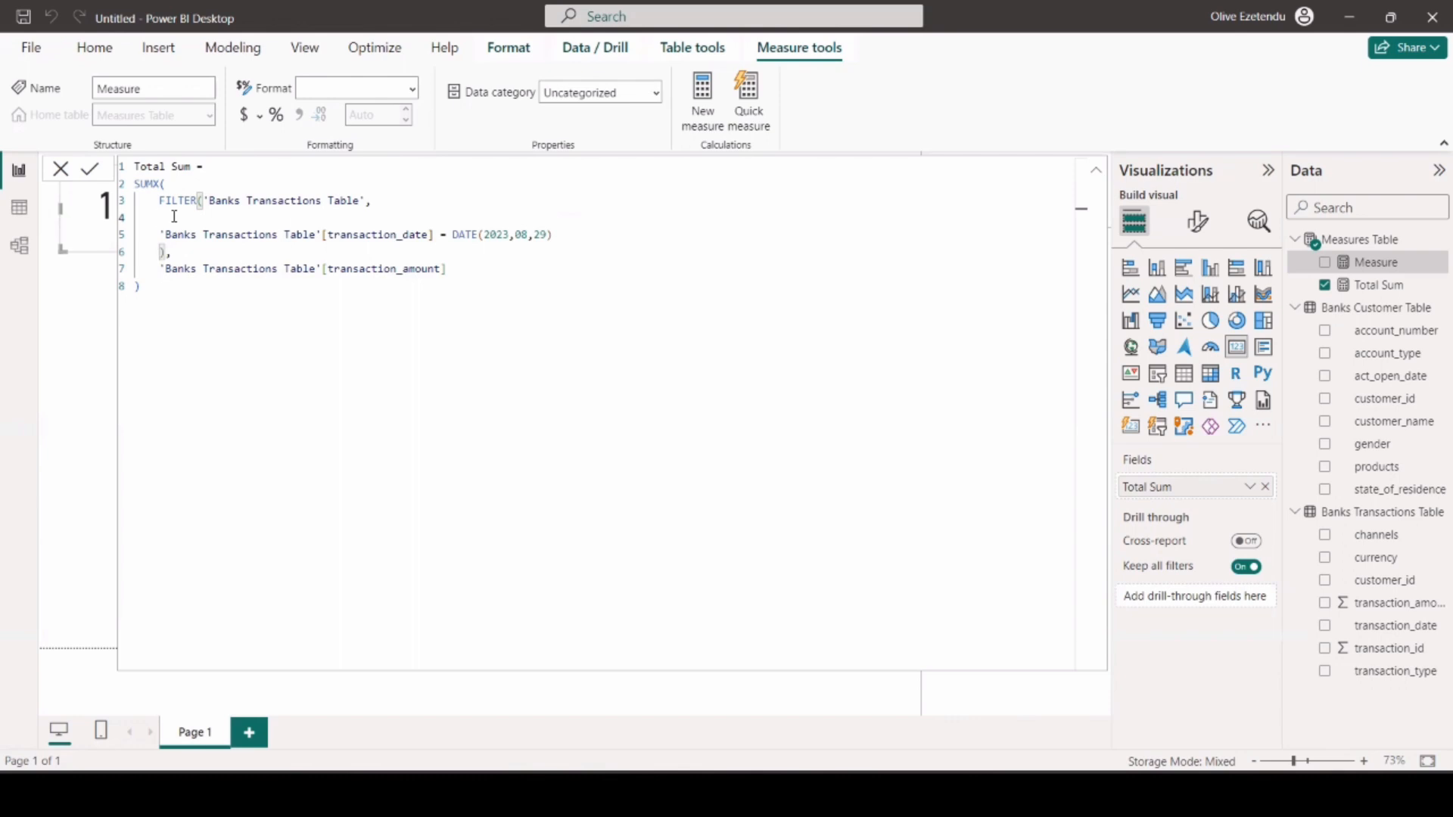
pyautogui.write('B')
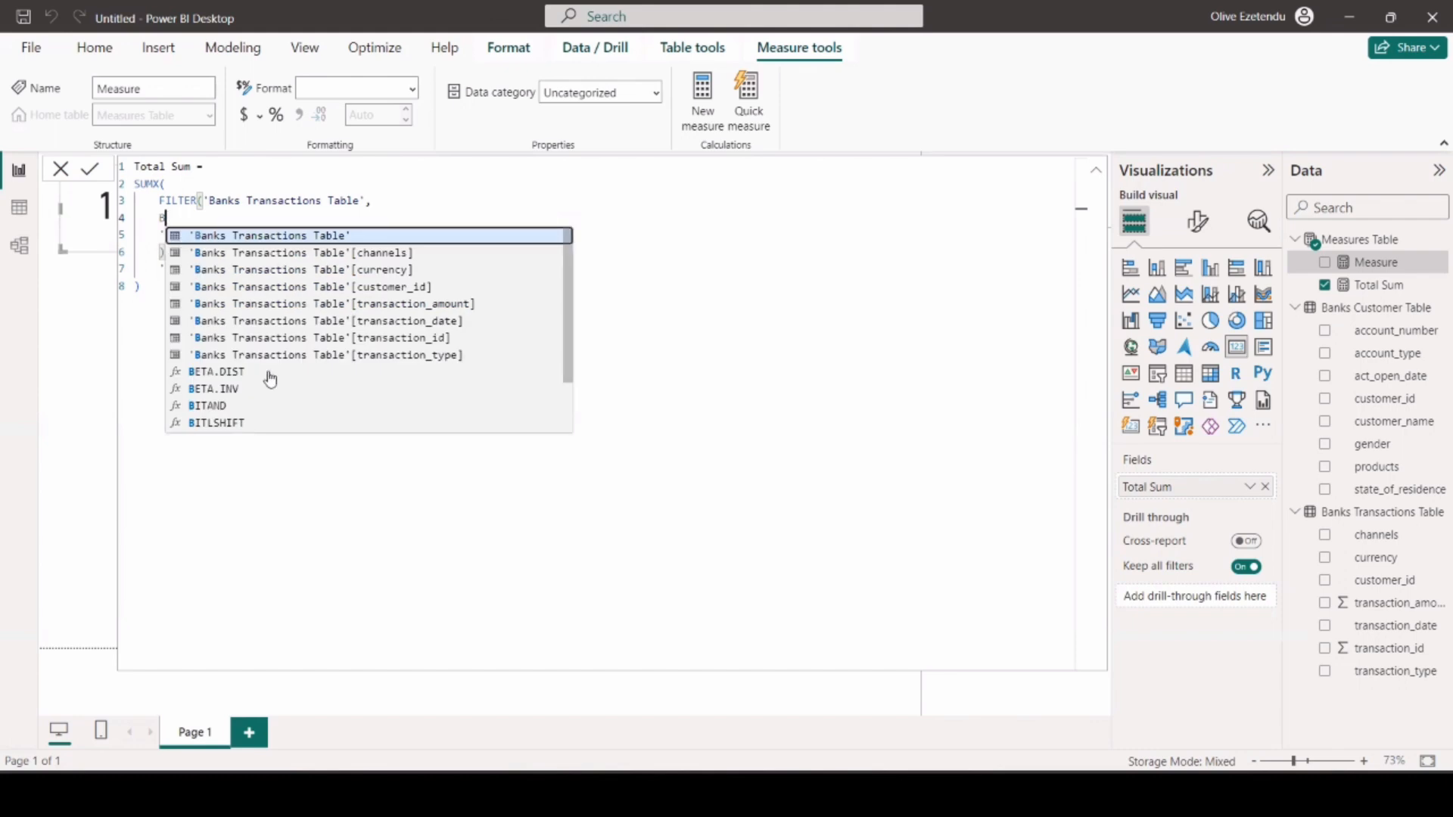
pyautogui.click(428, 356)
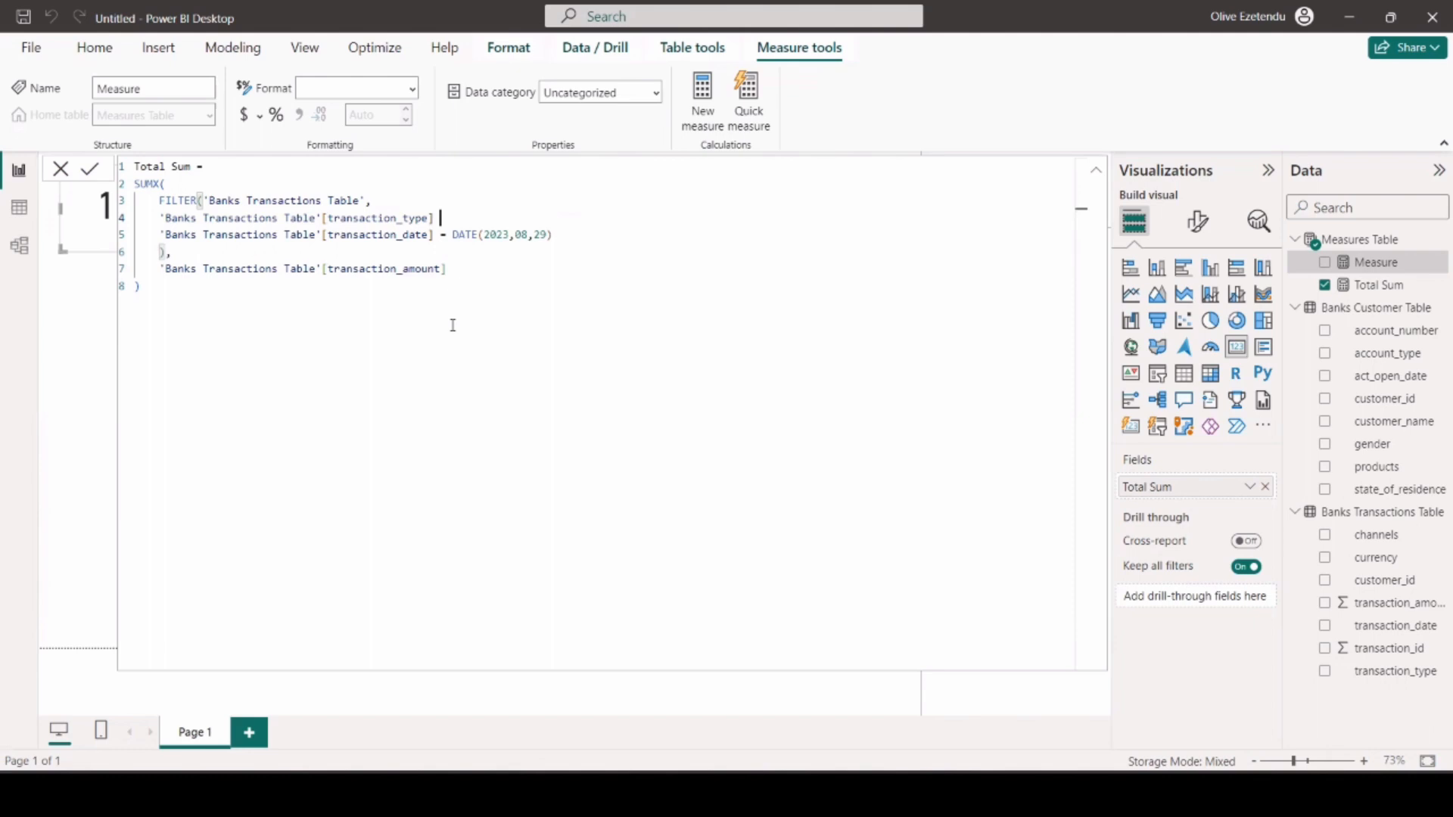
pyautogui.write('= "Credit" &&')
# Change the copied measure's name to Total Credit and commit it.
pyautogui.press('Return')
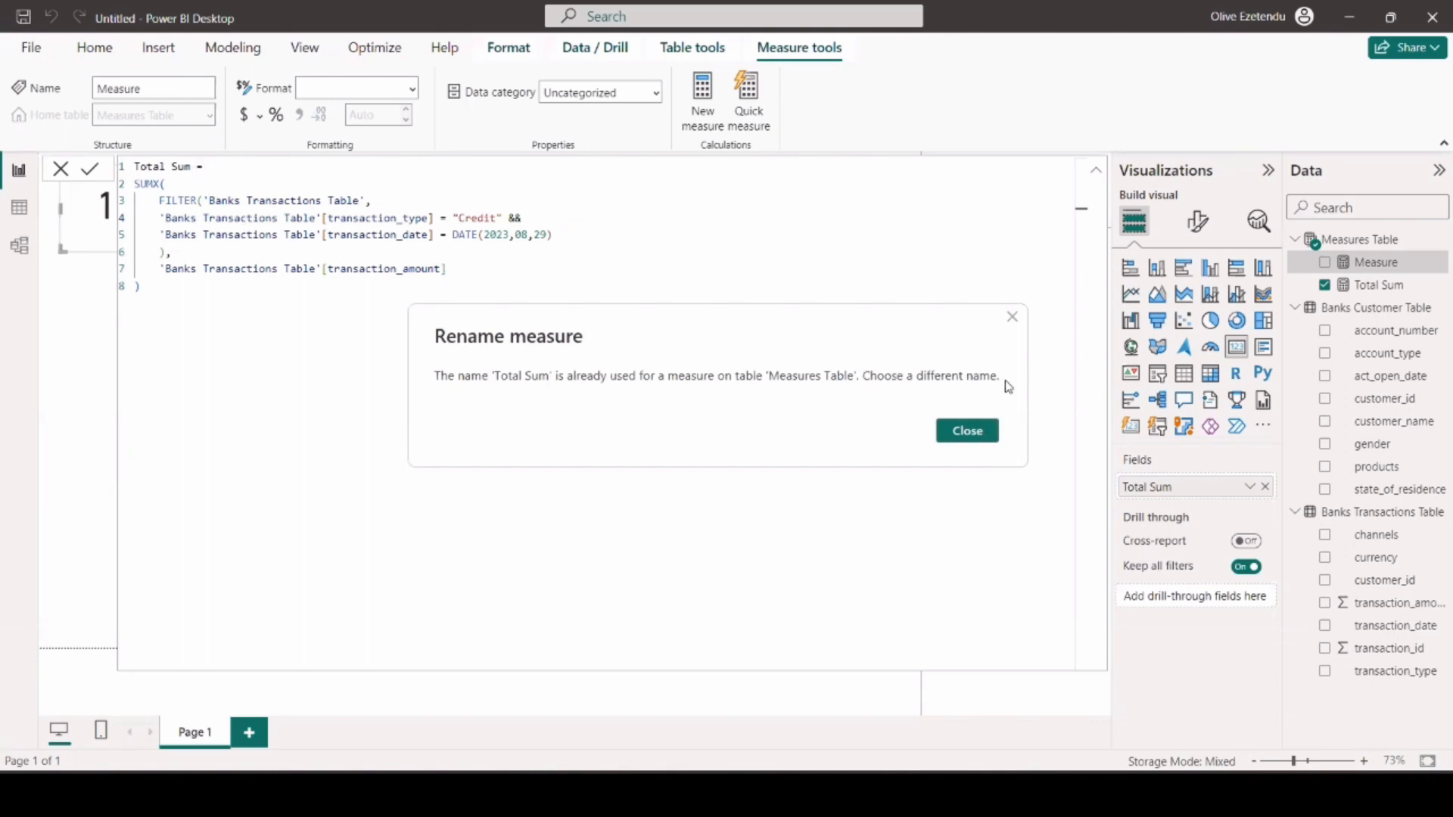
pyautogui.click(1012, 317)
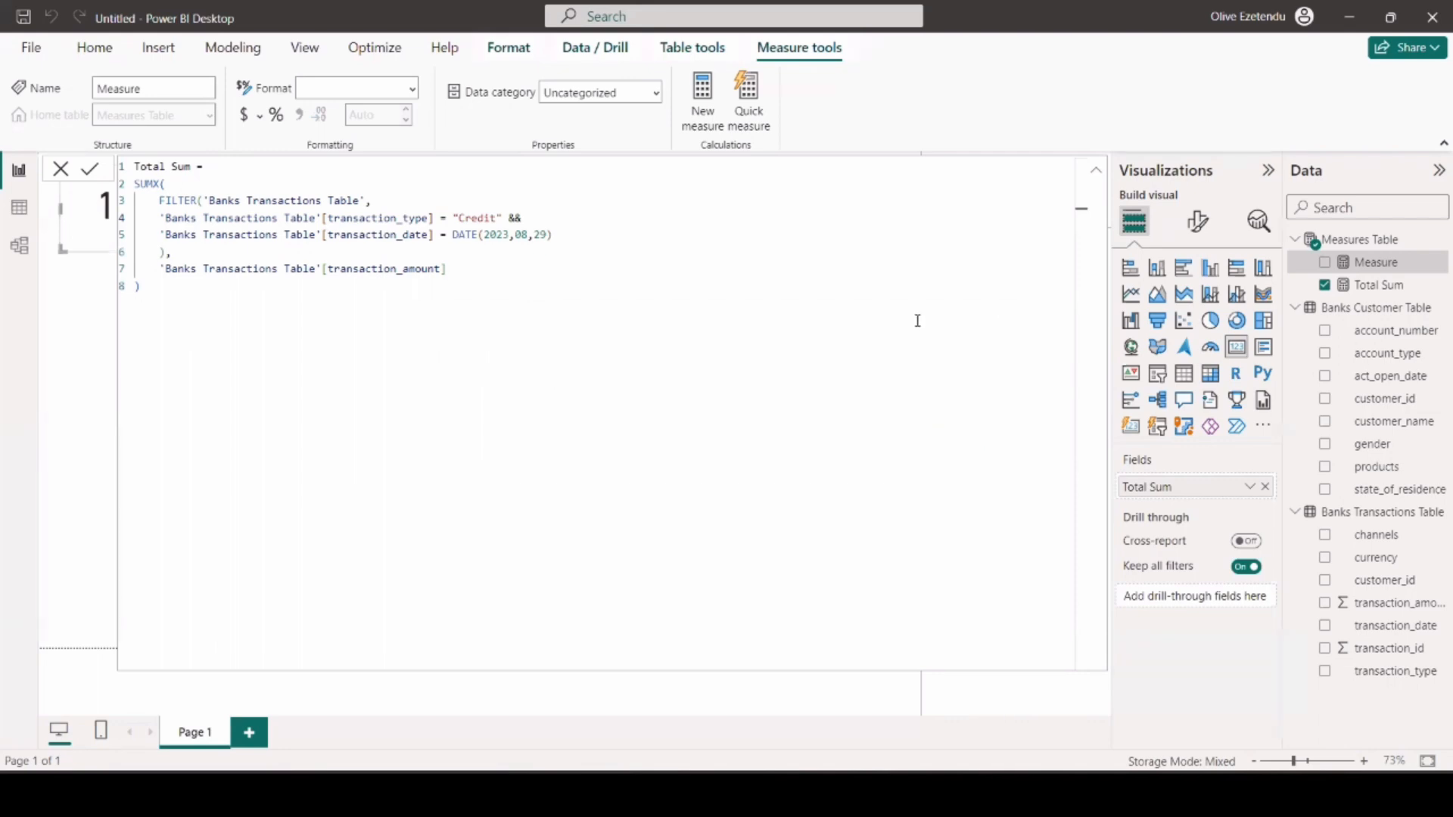
pyautogui.doubleClick(189, 165)
pyautogui.press('BackSpace')
pyautogui.write('Credit')
pyautogui.press('Return')
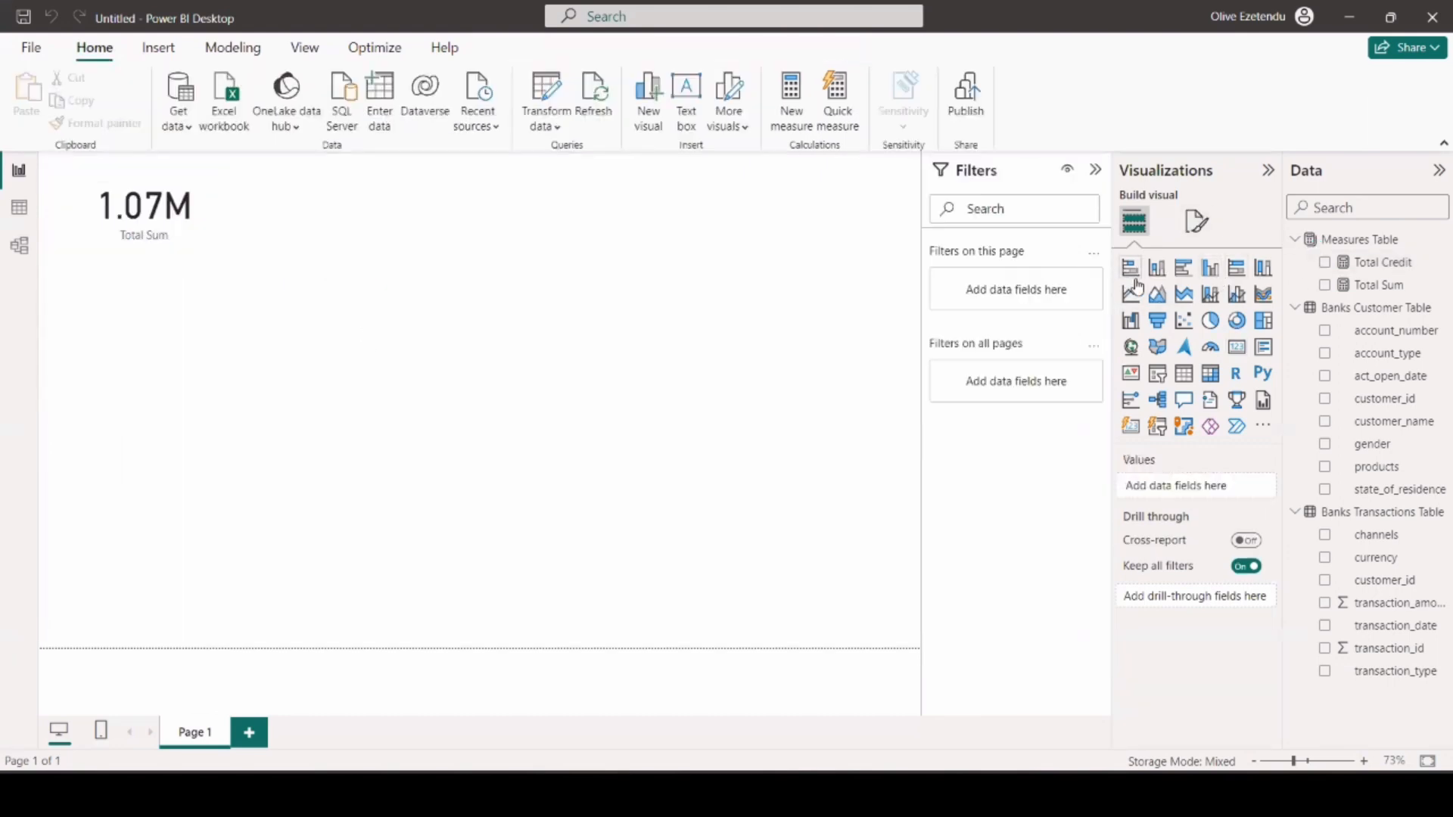
# Add a card showing Total Credit to the right of the Total Sum card and set that measure to 1 decimal place.
pyautogui.click(1237, 349)
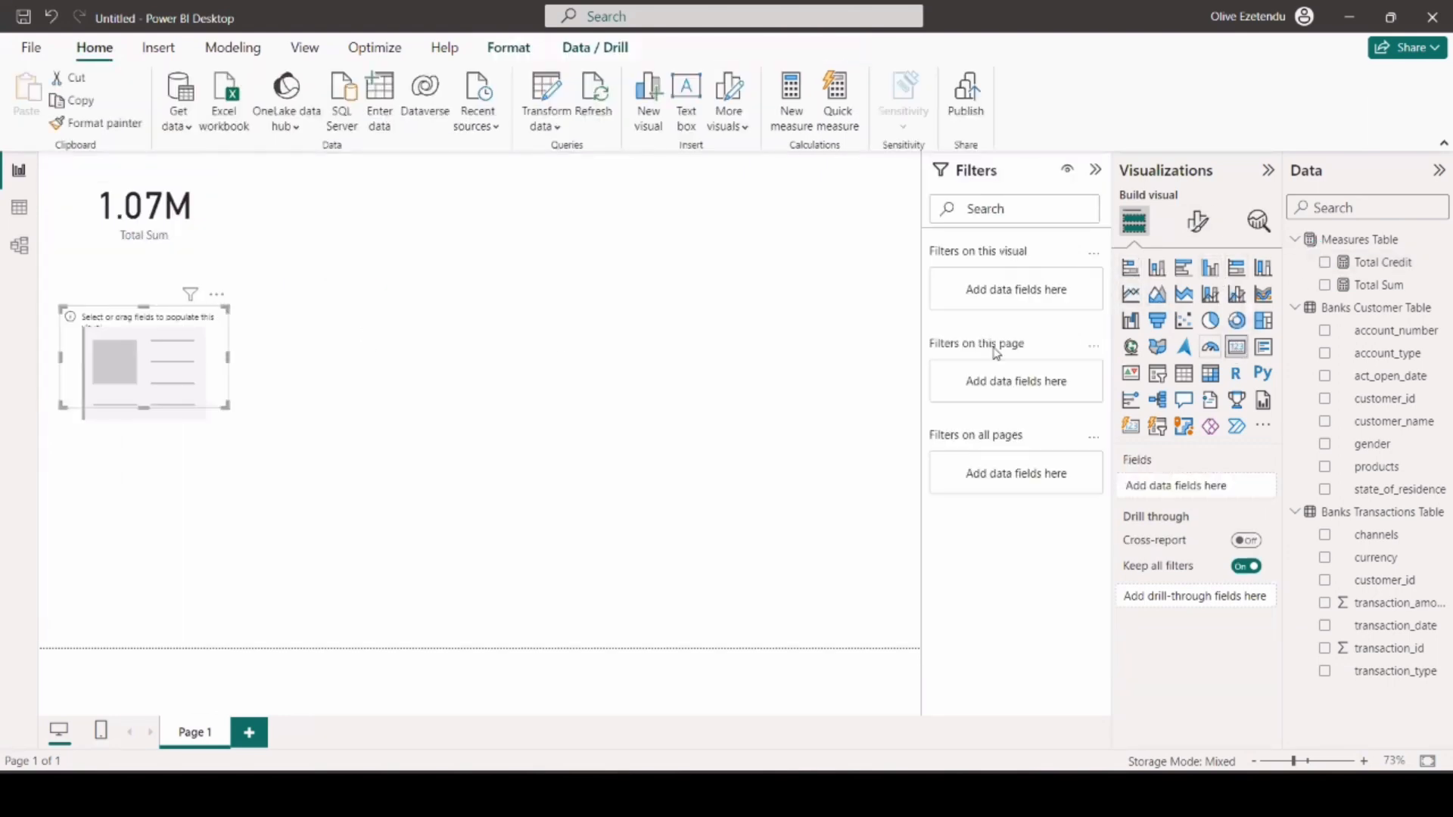
pyautogui.moveTo(119, 339); pyautogui.dragTo(323, 178)
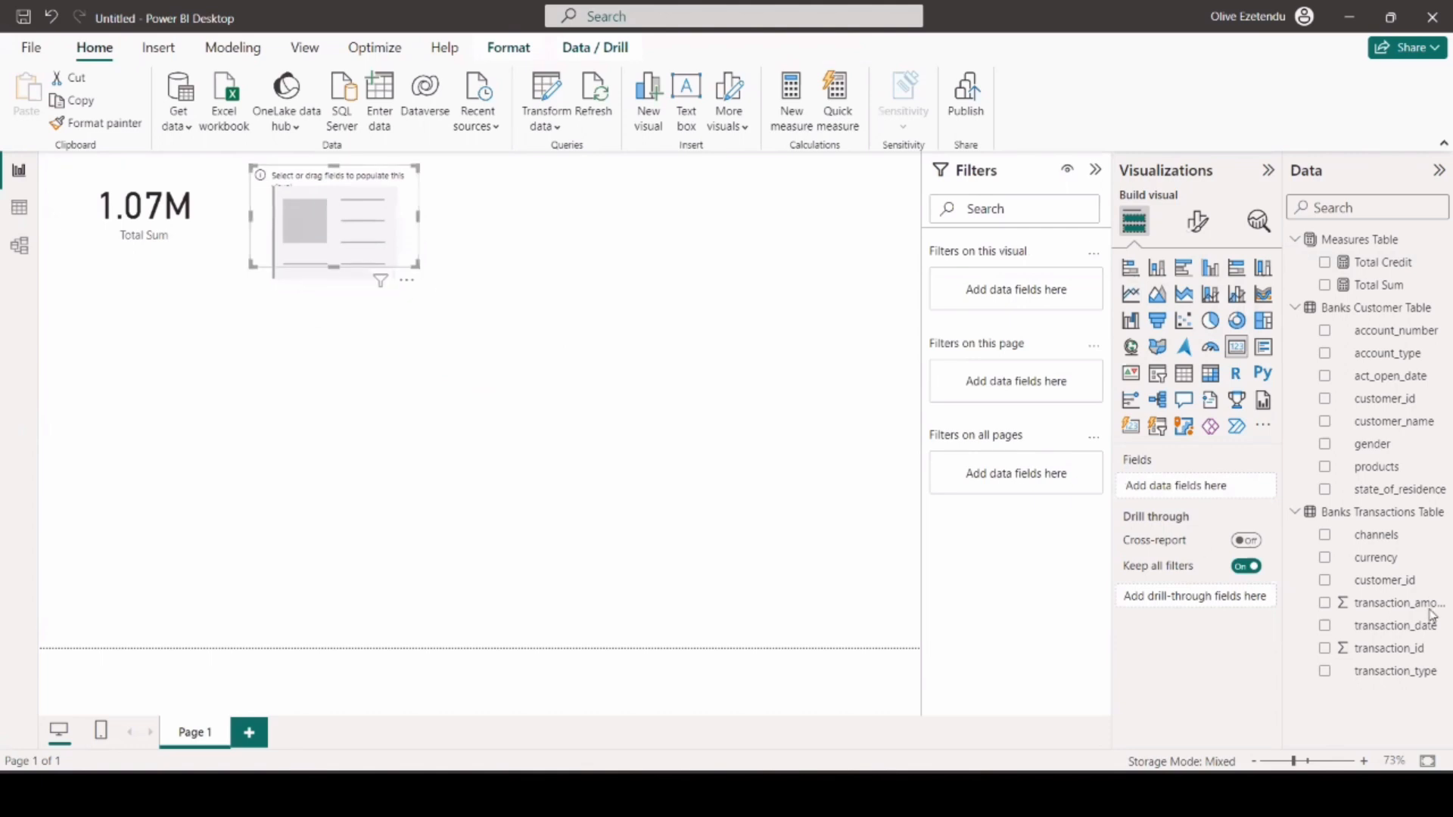
pyautogui.moveTo(1374, 271); pyautogui.dragTo(1185, 488)
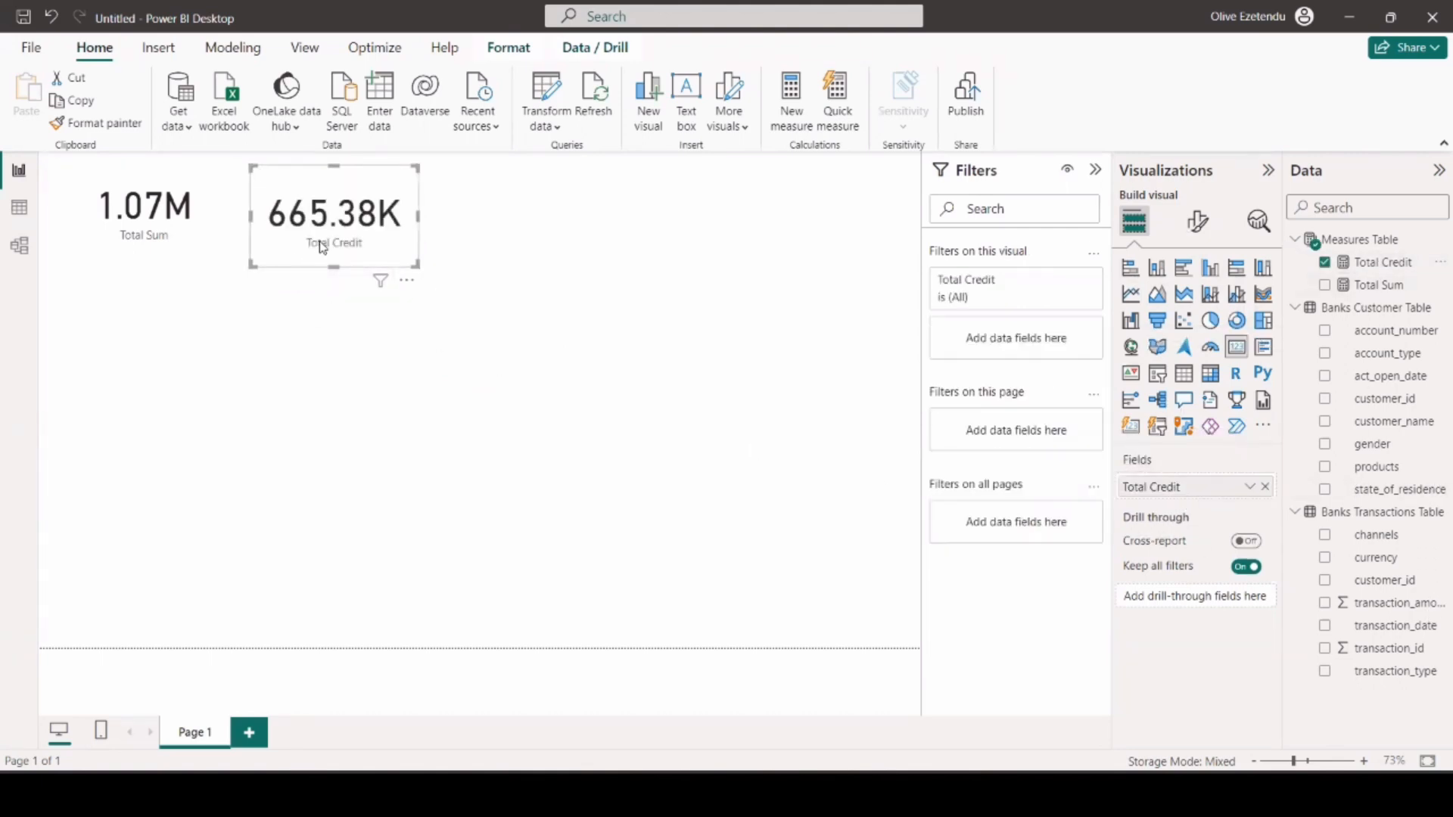
pyautogui.click(1382, 262)
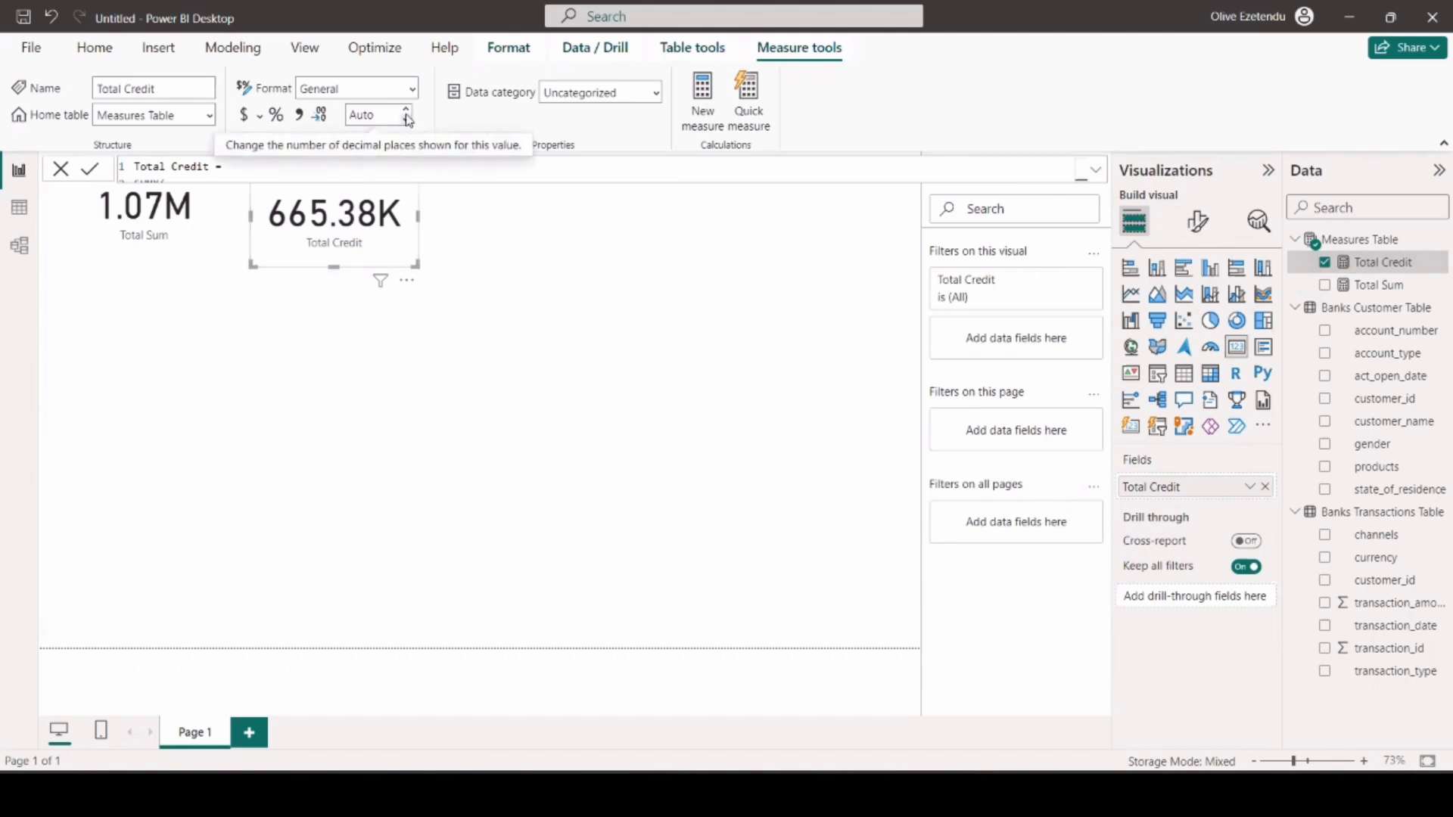
pyautogui.click(406, 120)
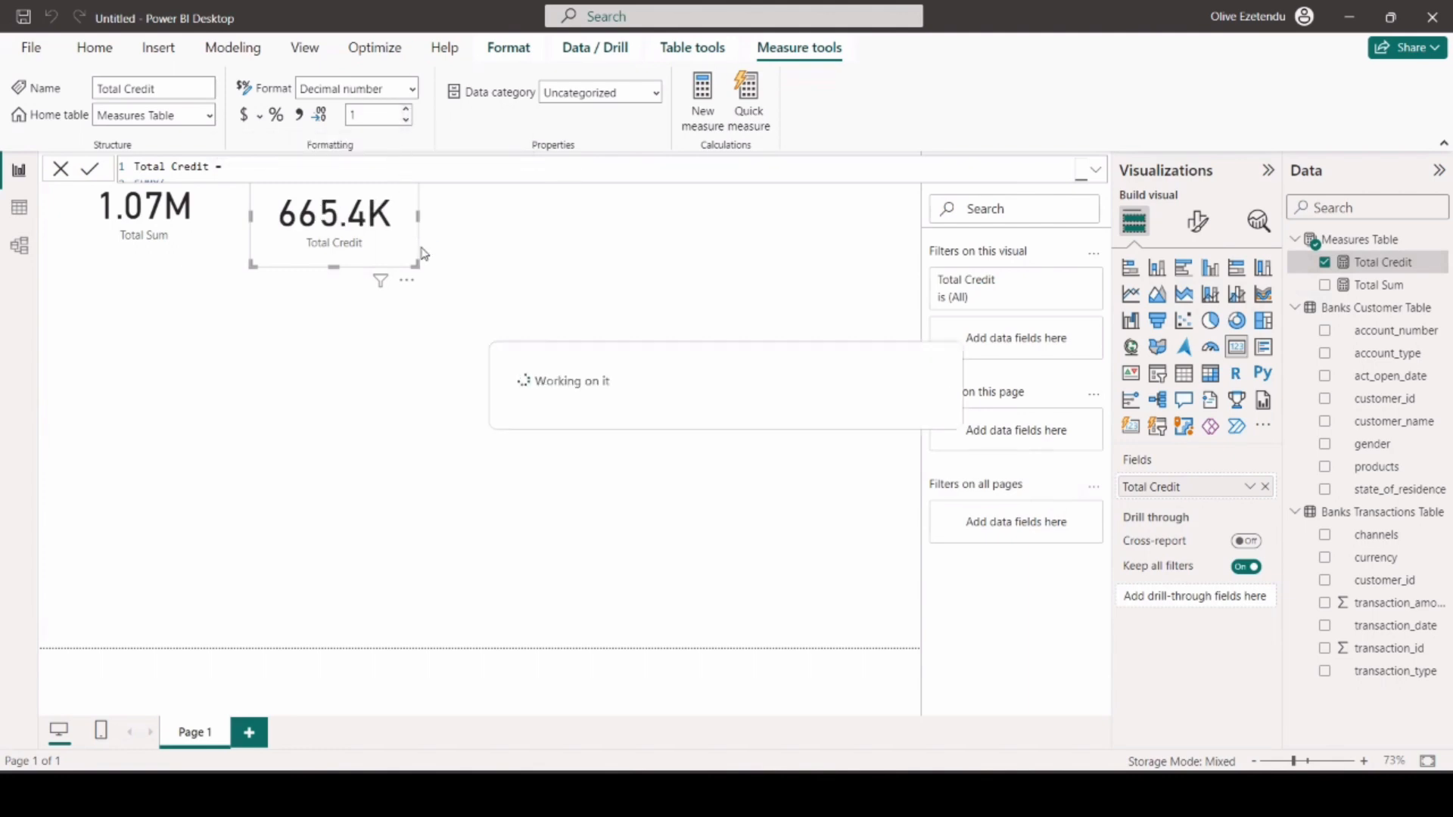
# Copy the whole Total Credit formula into another new measure in the Measures Table.
pyautogui.click(1359, 239)
pyautogui.click(1367, 261)
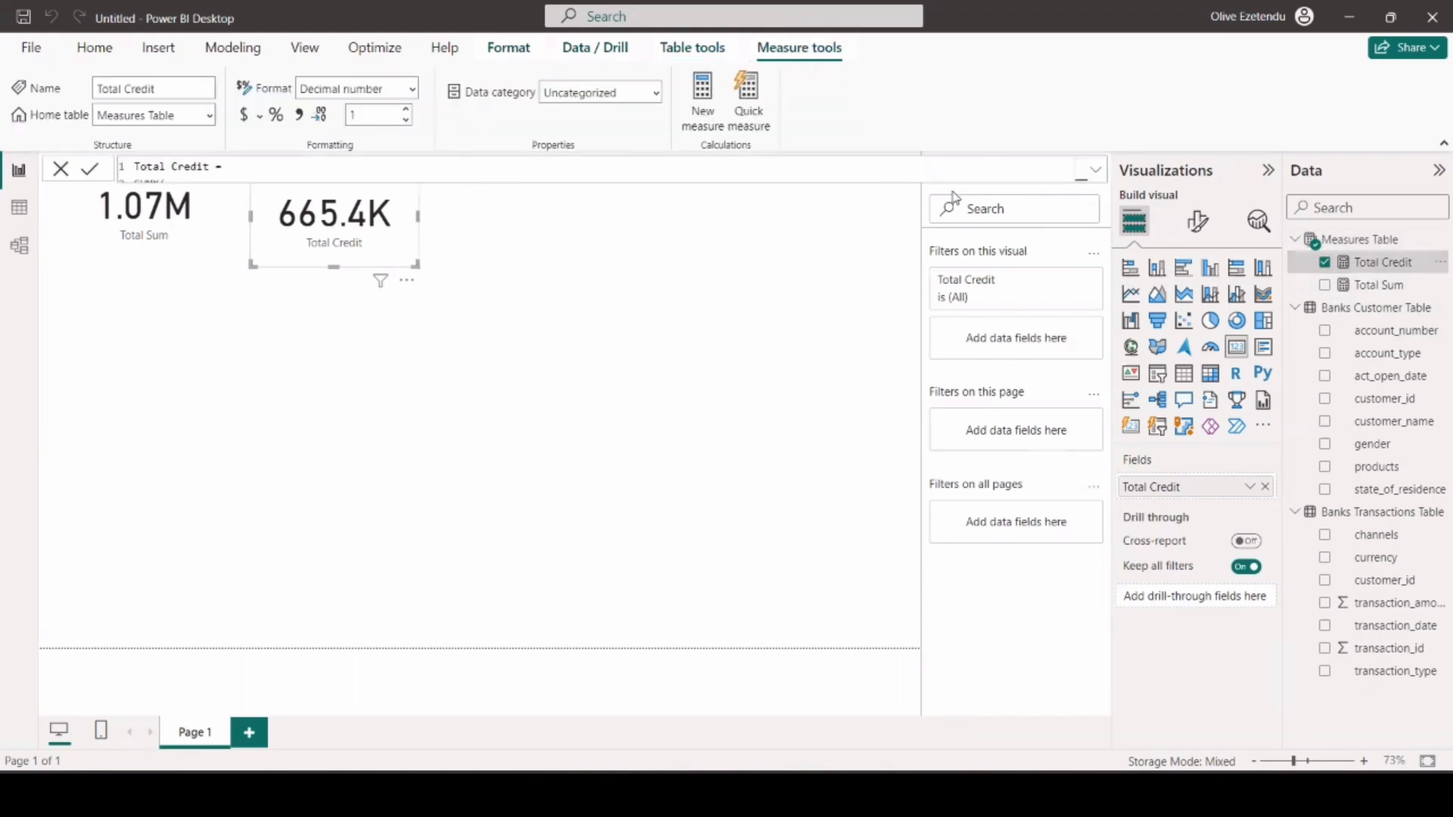
pyautogui.click(1095, 169)
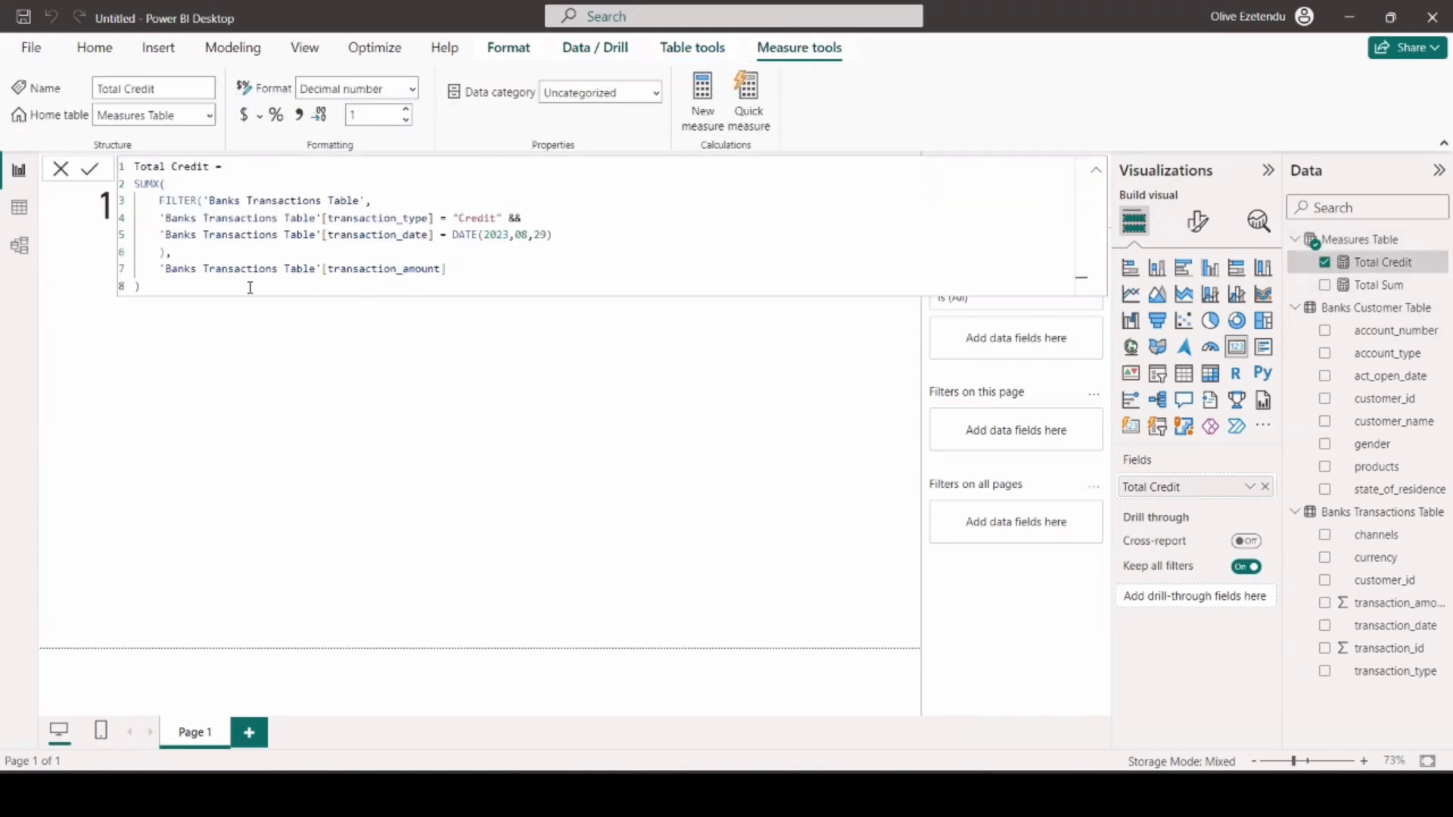
pyautogui.moveTo(181, 284); pyautogui.dragTo(135, 167)
pyautogui.hotkey('ctrl', 'c')
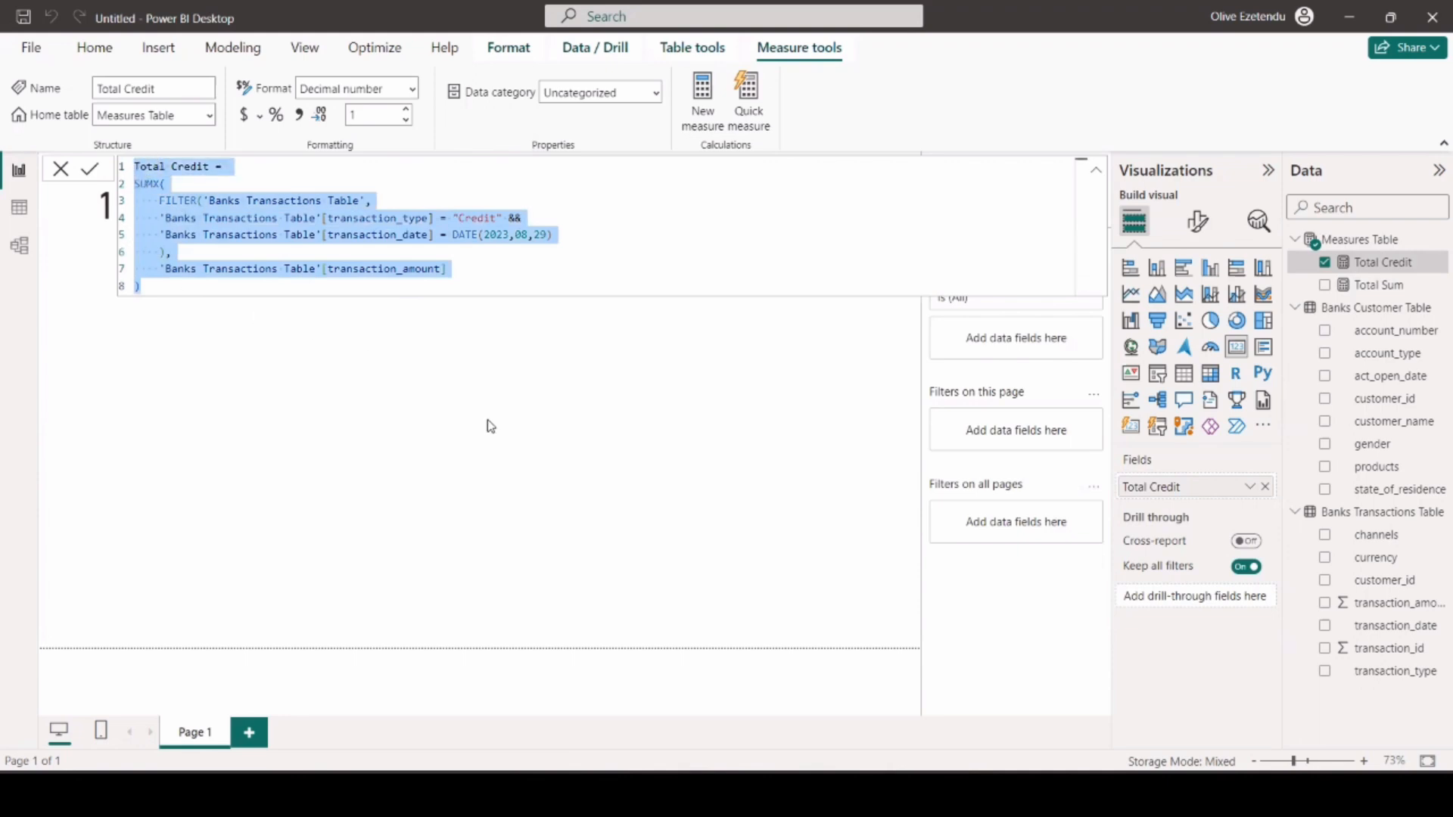
pyautogui.click(1352, 241)
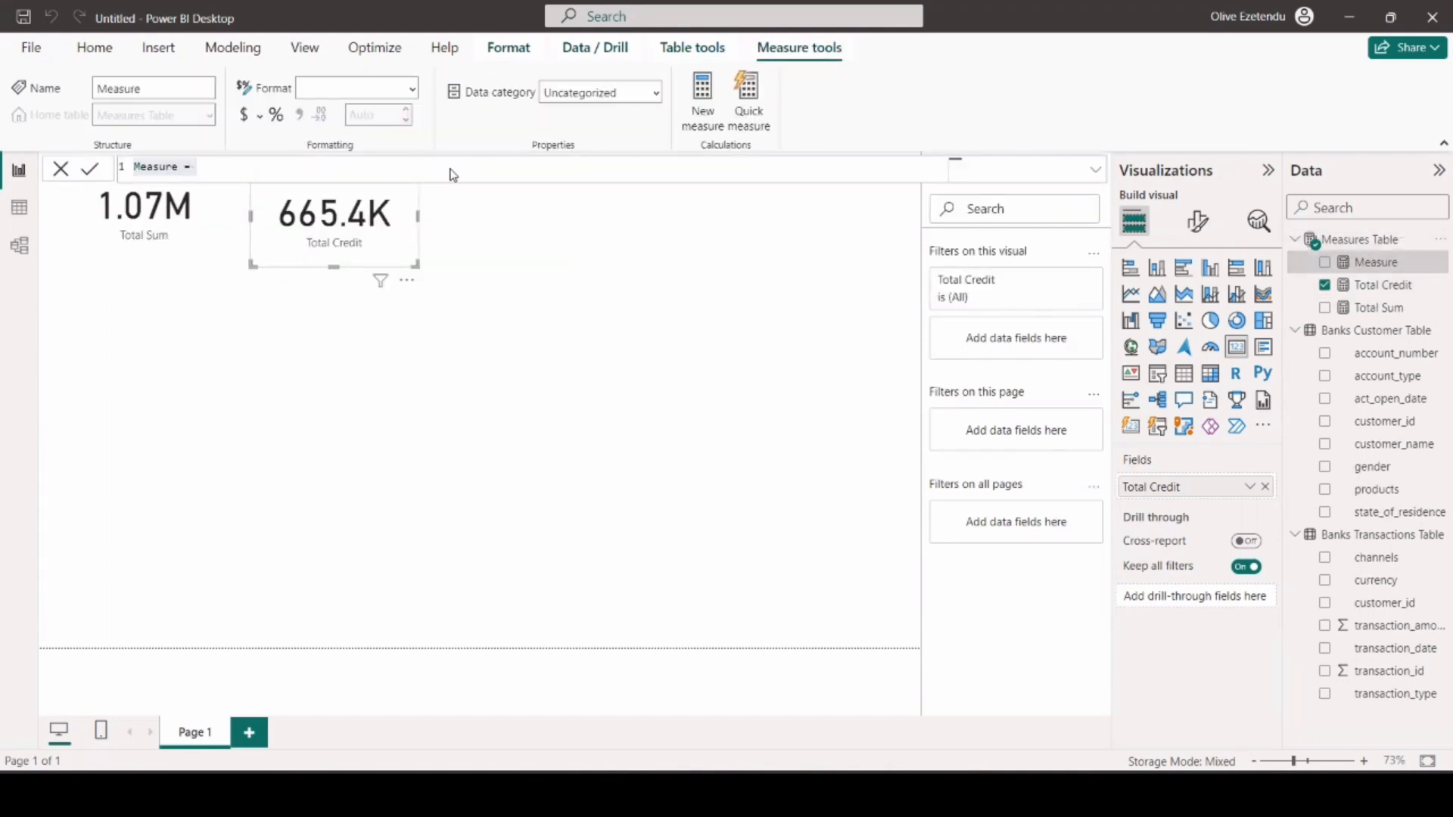
pyautogui.hotkey('ctrl', 'v')
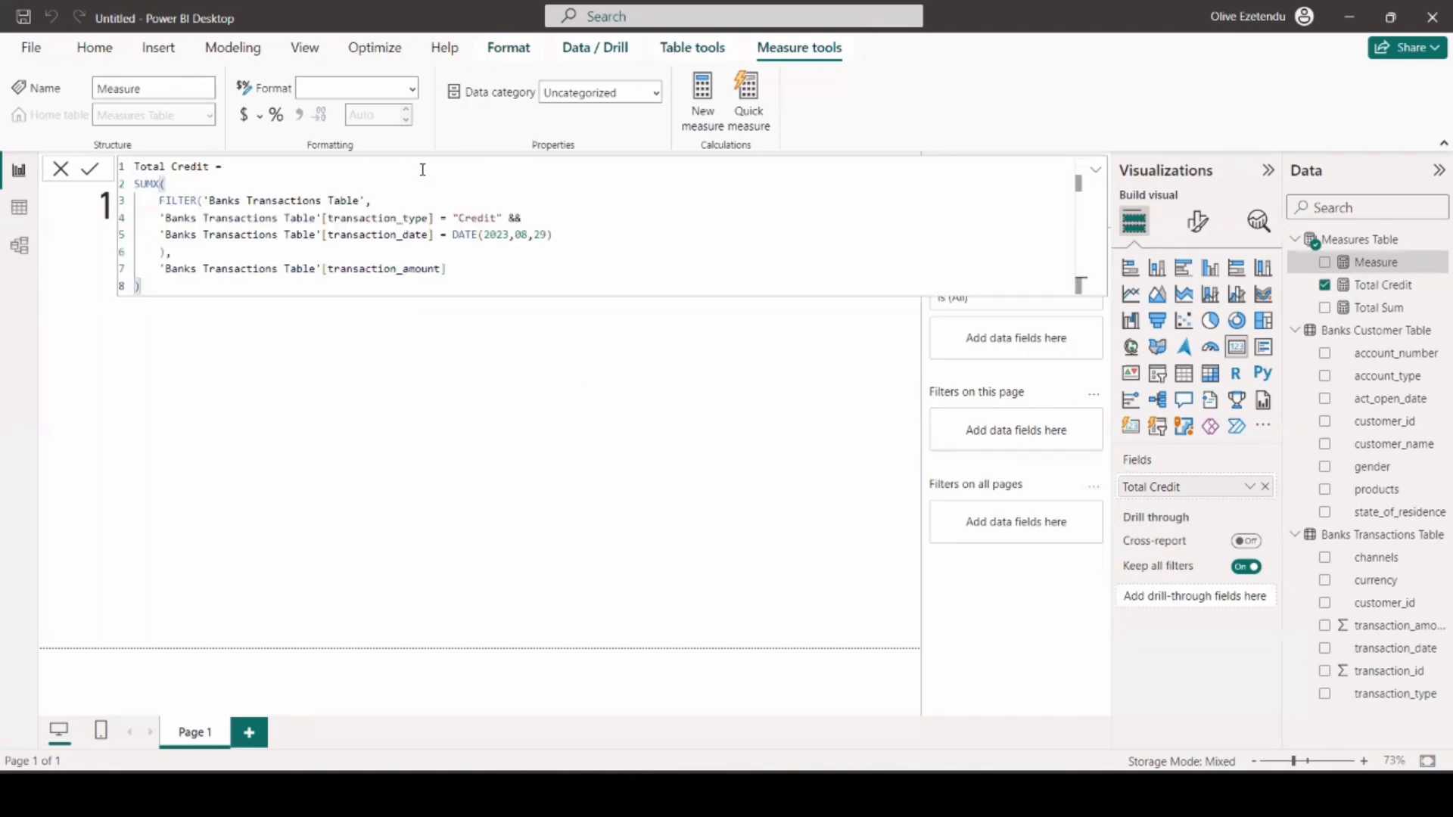
# Change the transaction type condition to "Debit", rename the measure Total Debit and commit it.
pyautogui.click(485, 217)
pyautogui.press('BackSpace')
pyautogui.press('BackSpace')
pyautogui.press('BackSpace')
pyautogui.press('BackSpace')
pyautogui.press('BackSpace')
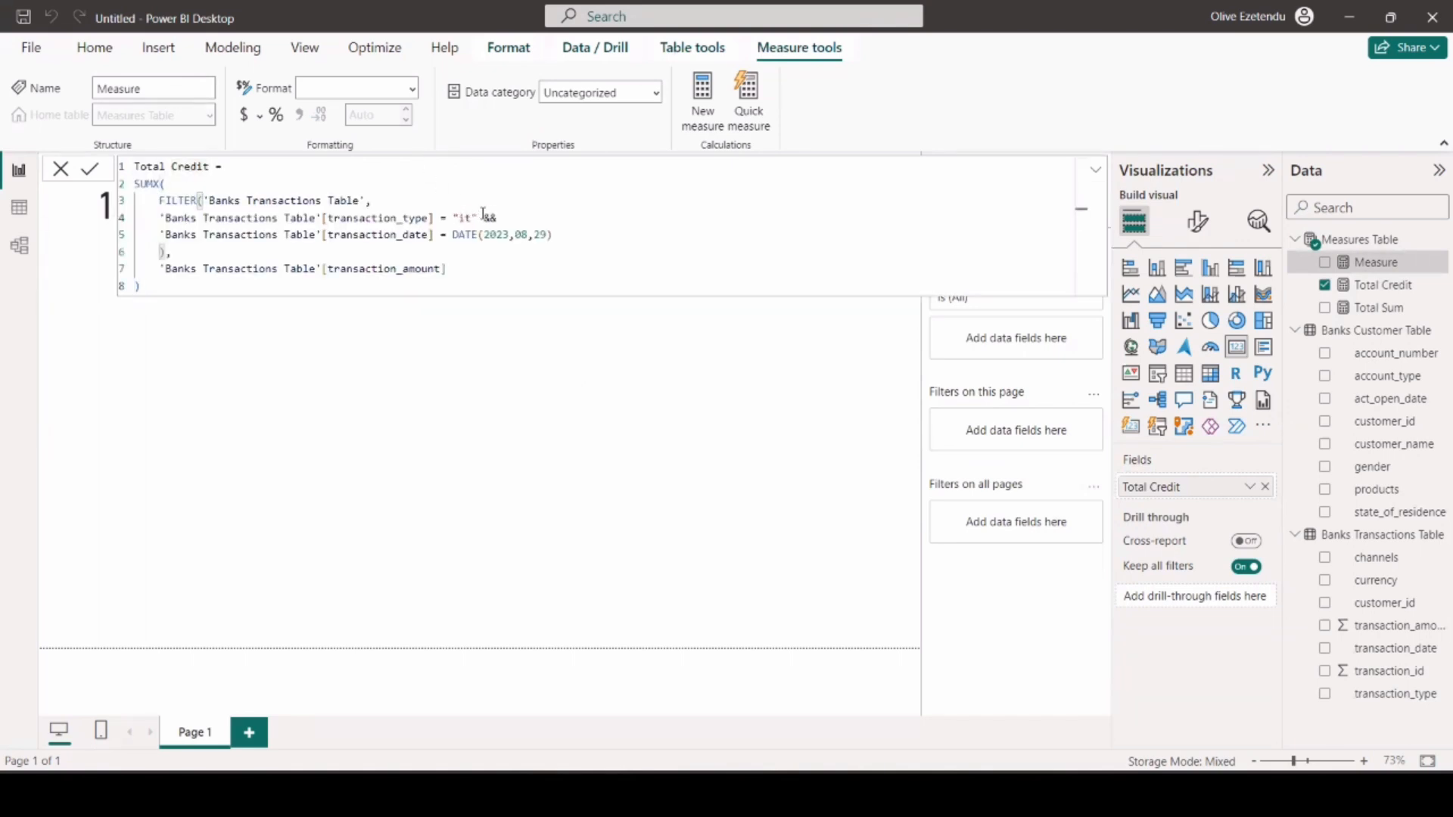
pyautogui.write('Debi')
pyautogui.write('b')
pyautogui.moveTo(209, 165); pyautogui.dragTo(174, 166)
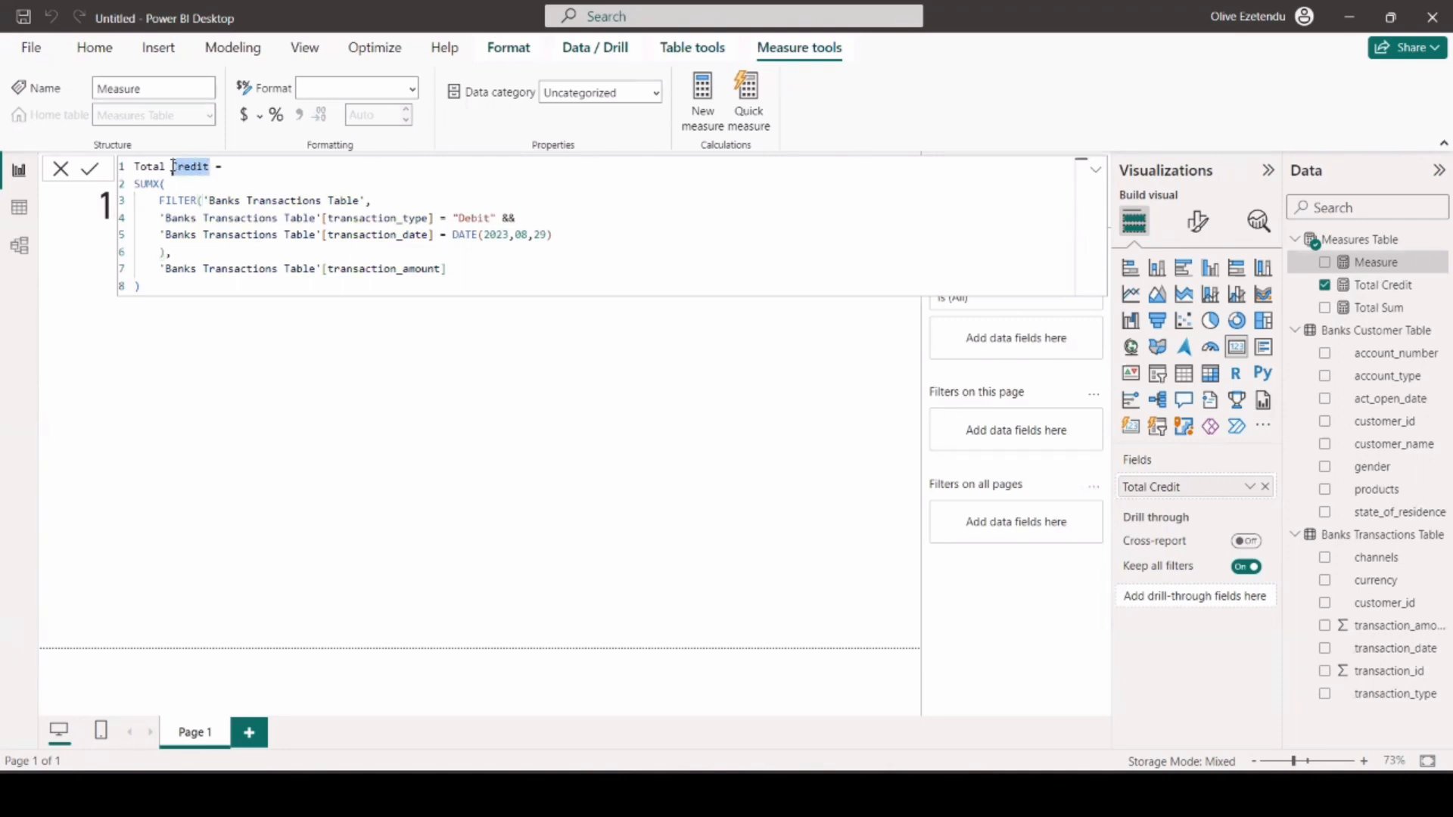
pyautogui.write('Debit')
pyautogui.click(516, 422)
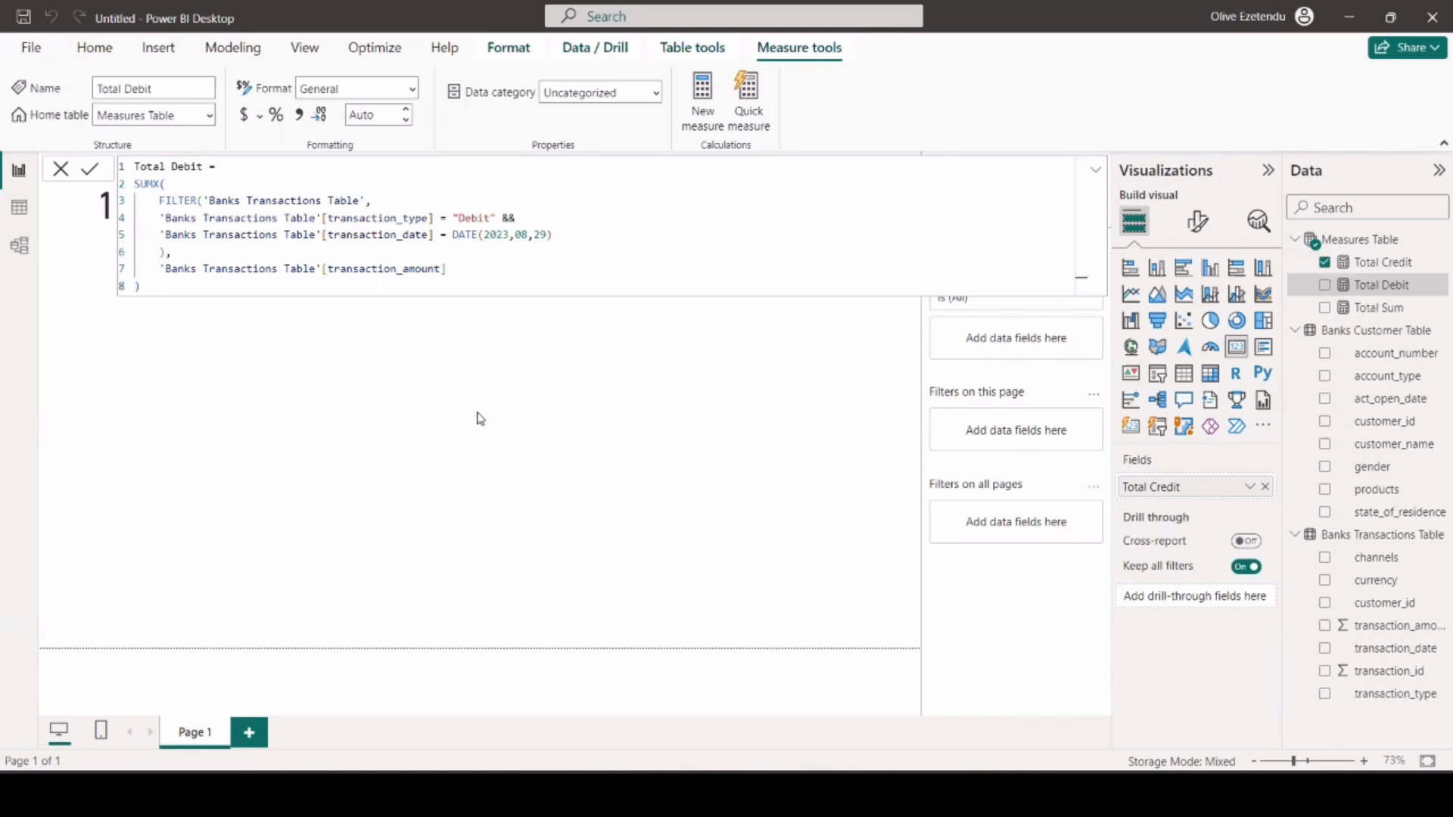
# Add a card showing Total Debit to the right of the Total Credit card and copy the Total Credit card's formatting onto it.
pyautogui.click(1236, 348)
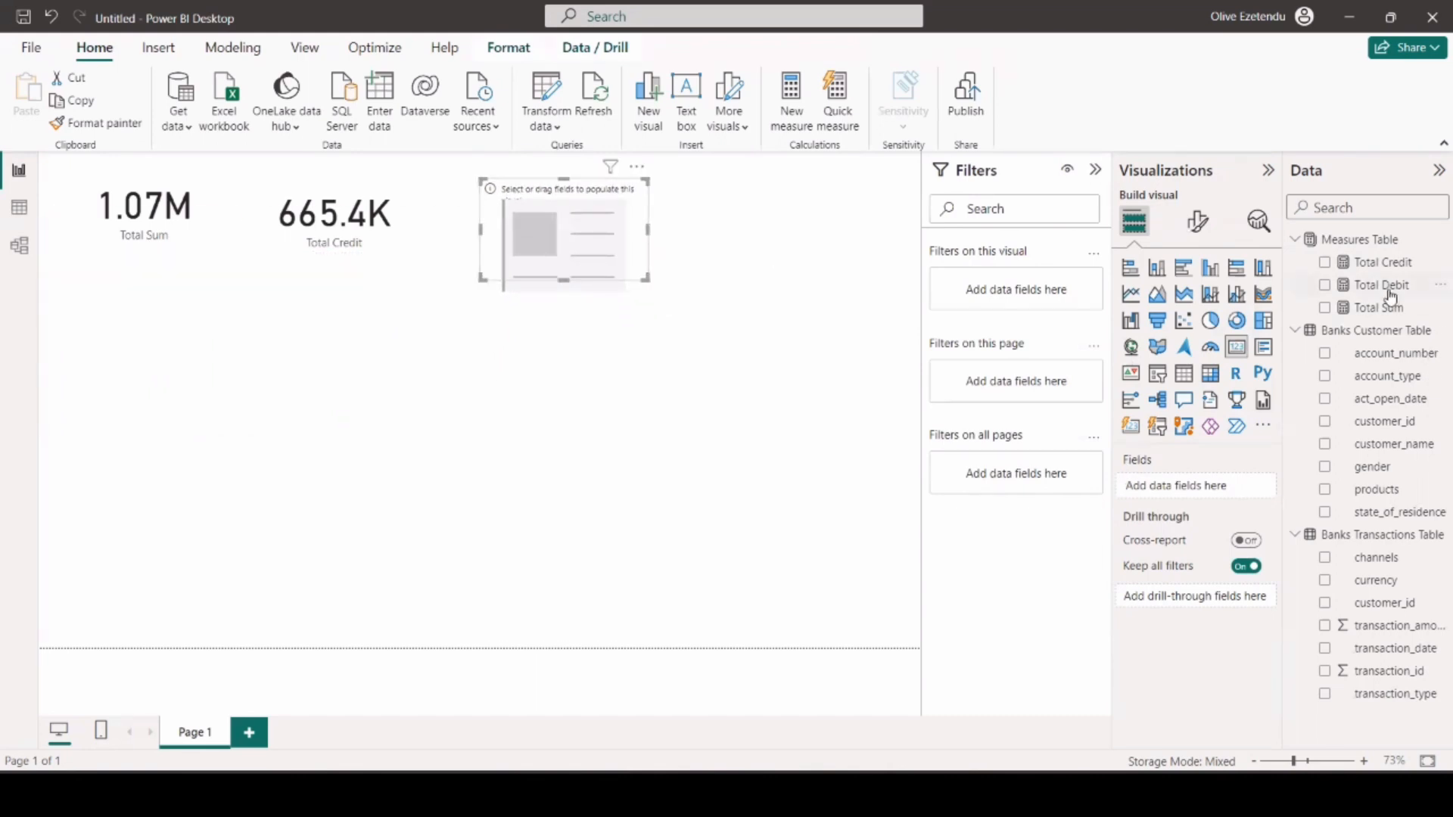
pyautogui.moveTo(1391, 293); pyautogui.dragTo(1218, 486)
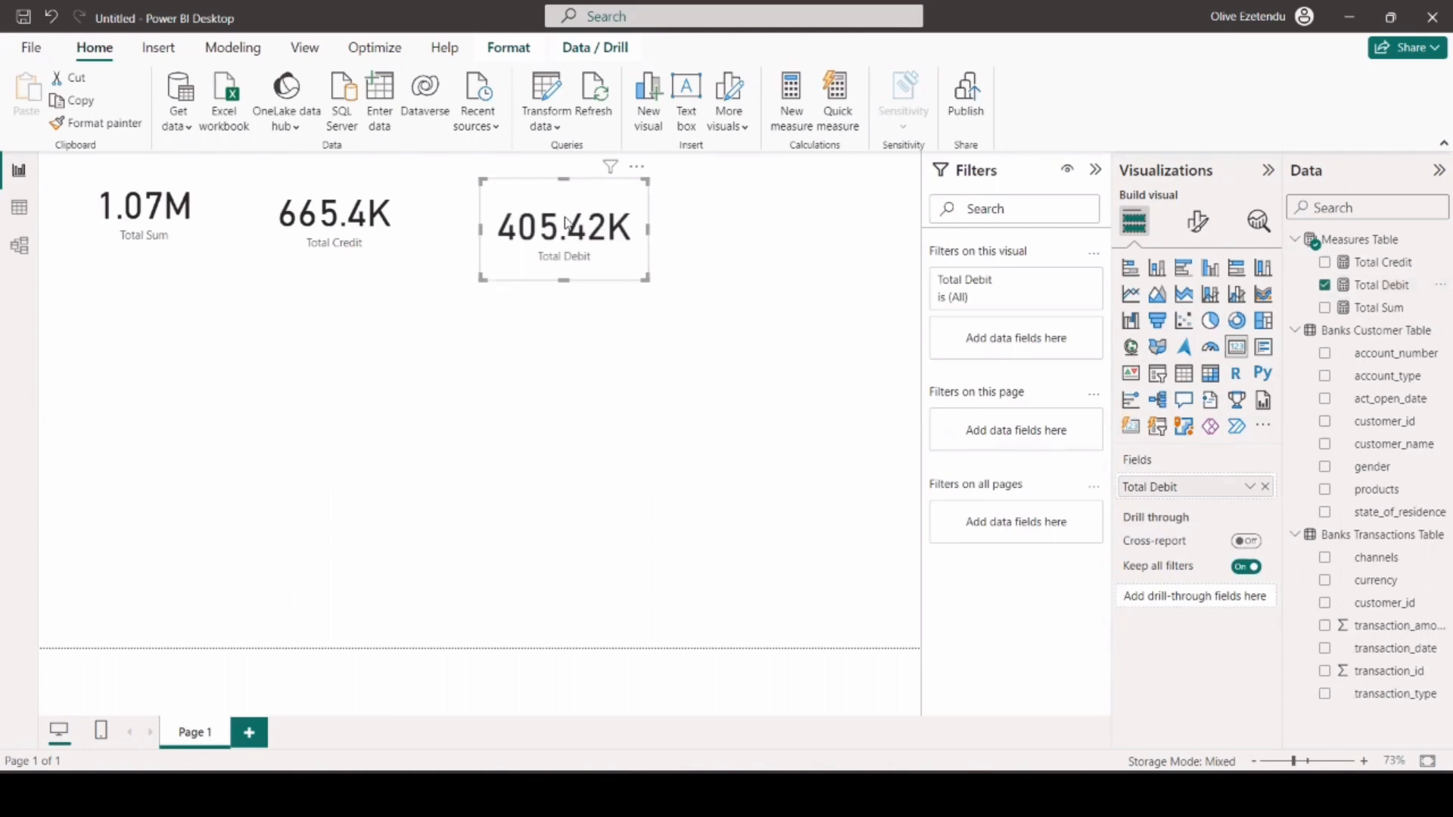
pyautogui.click(88, 123)
pyautogui.click(592, 237)
# Set the Total Debit measure to 1 decimal place and collapse the formula editor.
pyautogui.click(1393, 285)
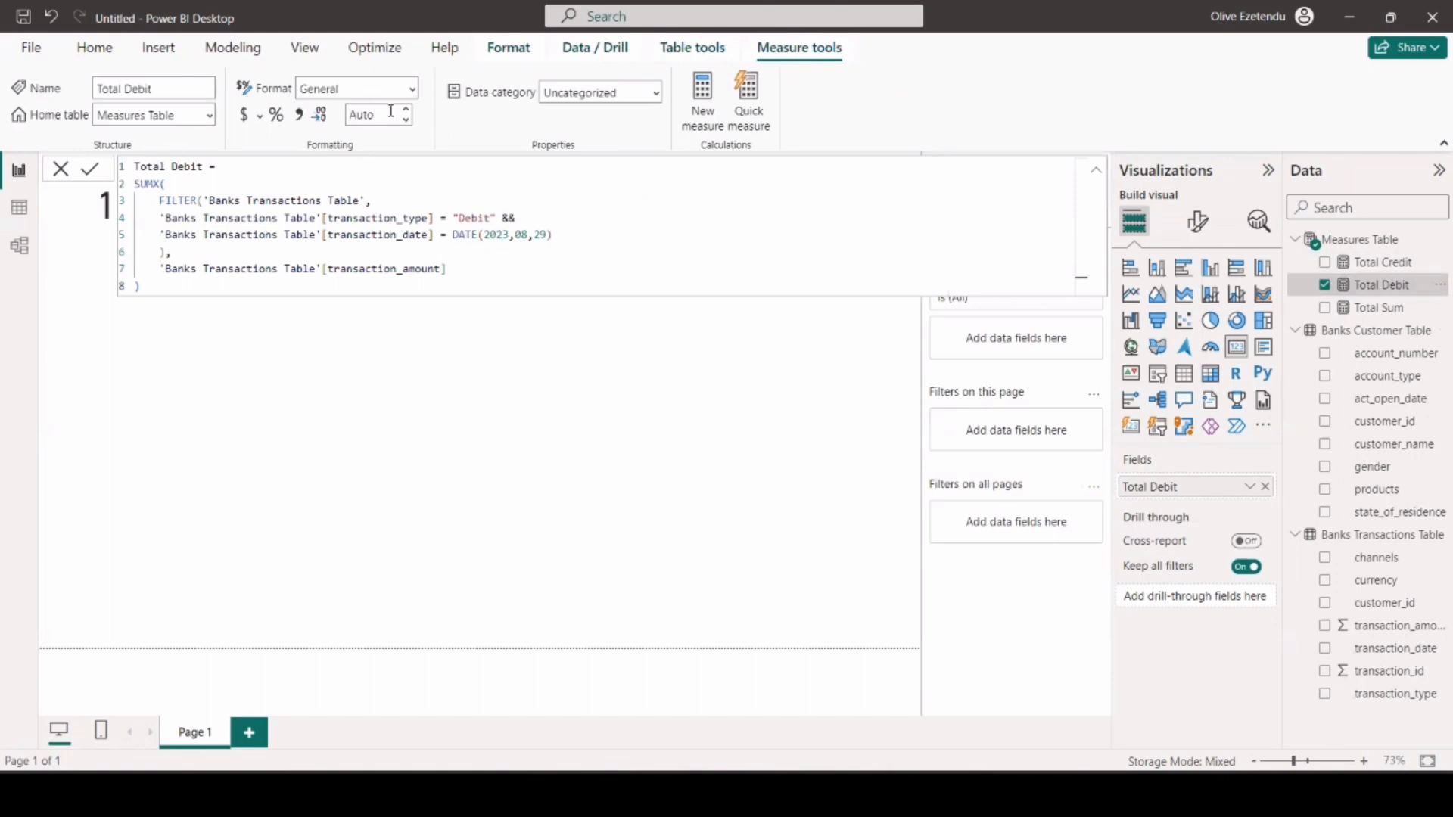
pyautogui.click(407, 111)
pyautogui.click(1096, 176)
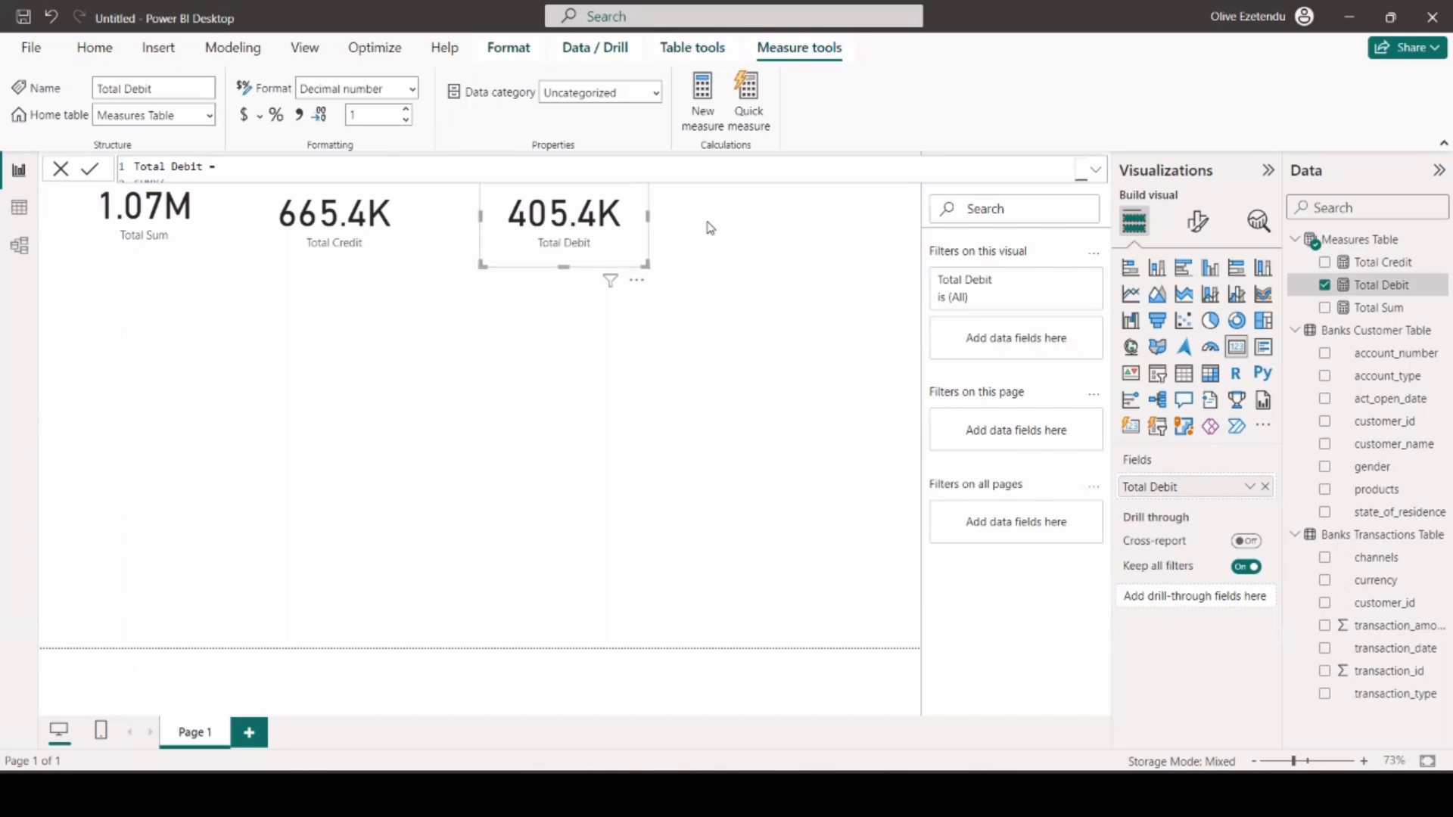
# Create a new measure in the Measures Table with the formula Net Profit = [Total Credit]-[Total Debit] and commit it.
pyautogui.click(1362, 240)
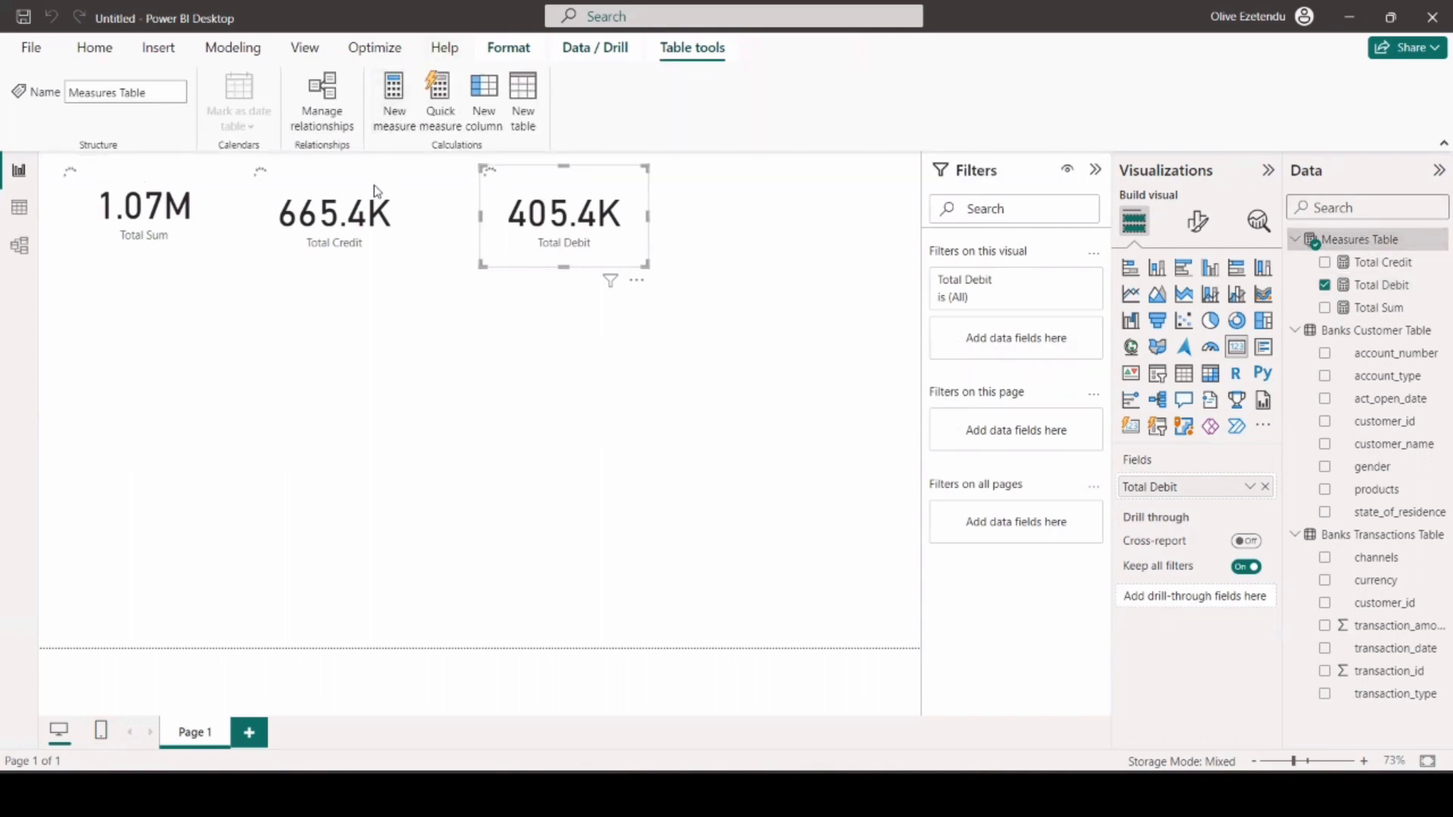
pyautogui.write('Net Profit =')
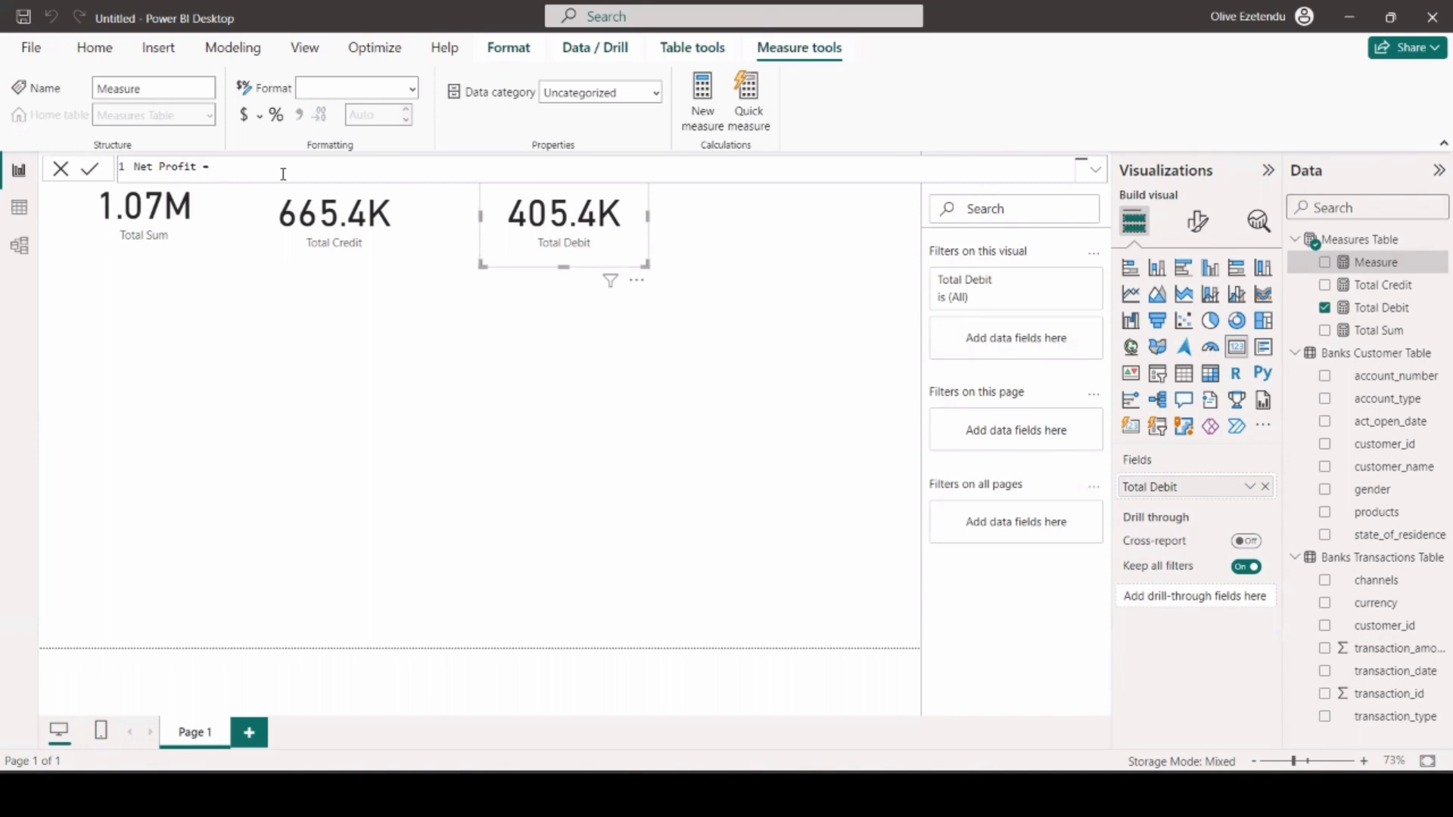
pyautogui.write('Total')
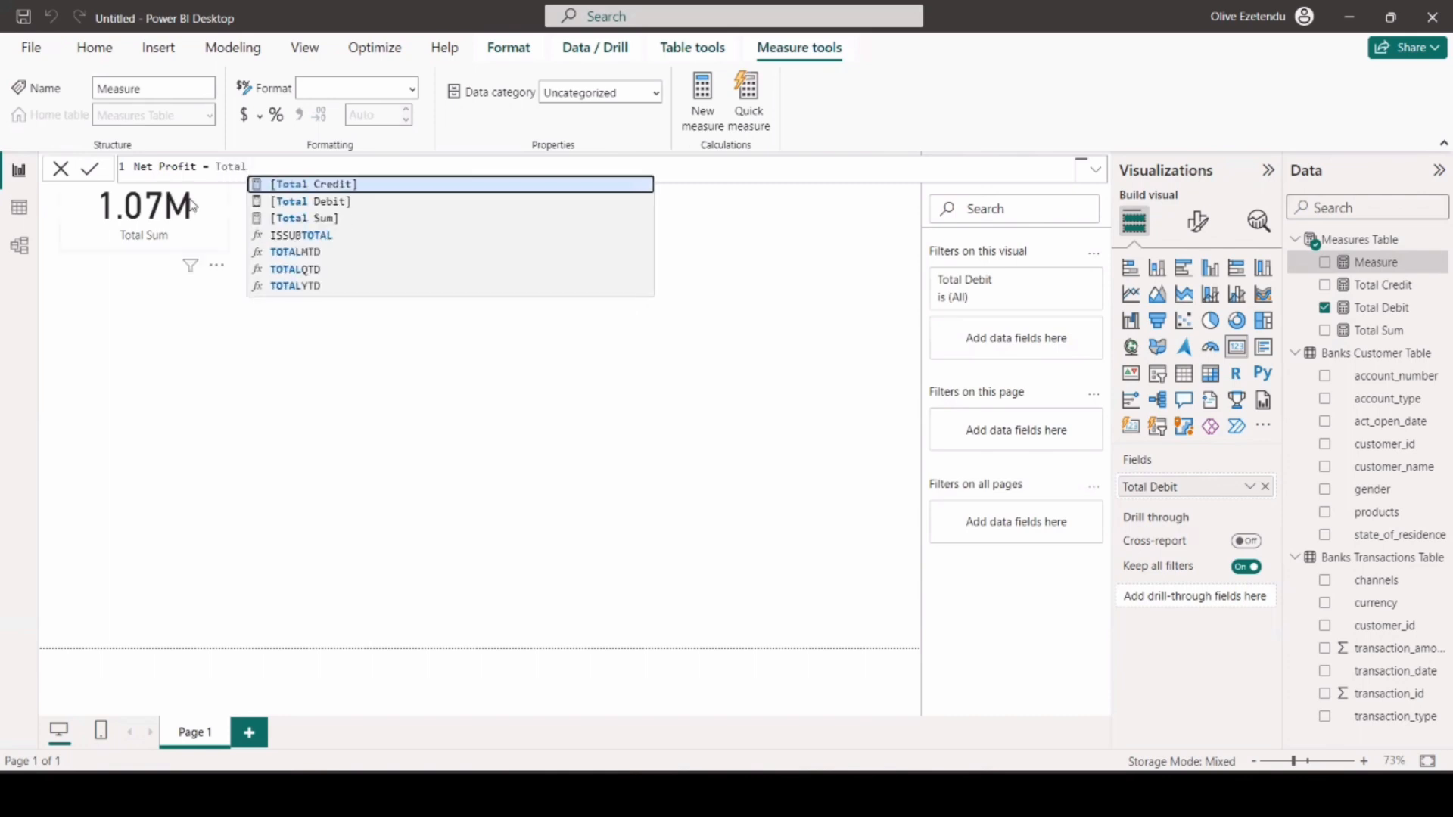
pyautogui.click(342, 183)
pyautogui.write('-')
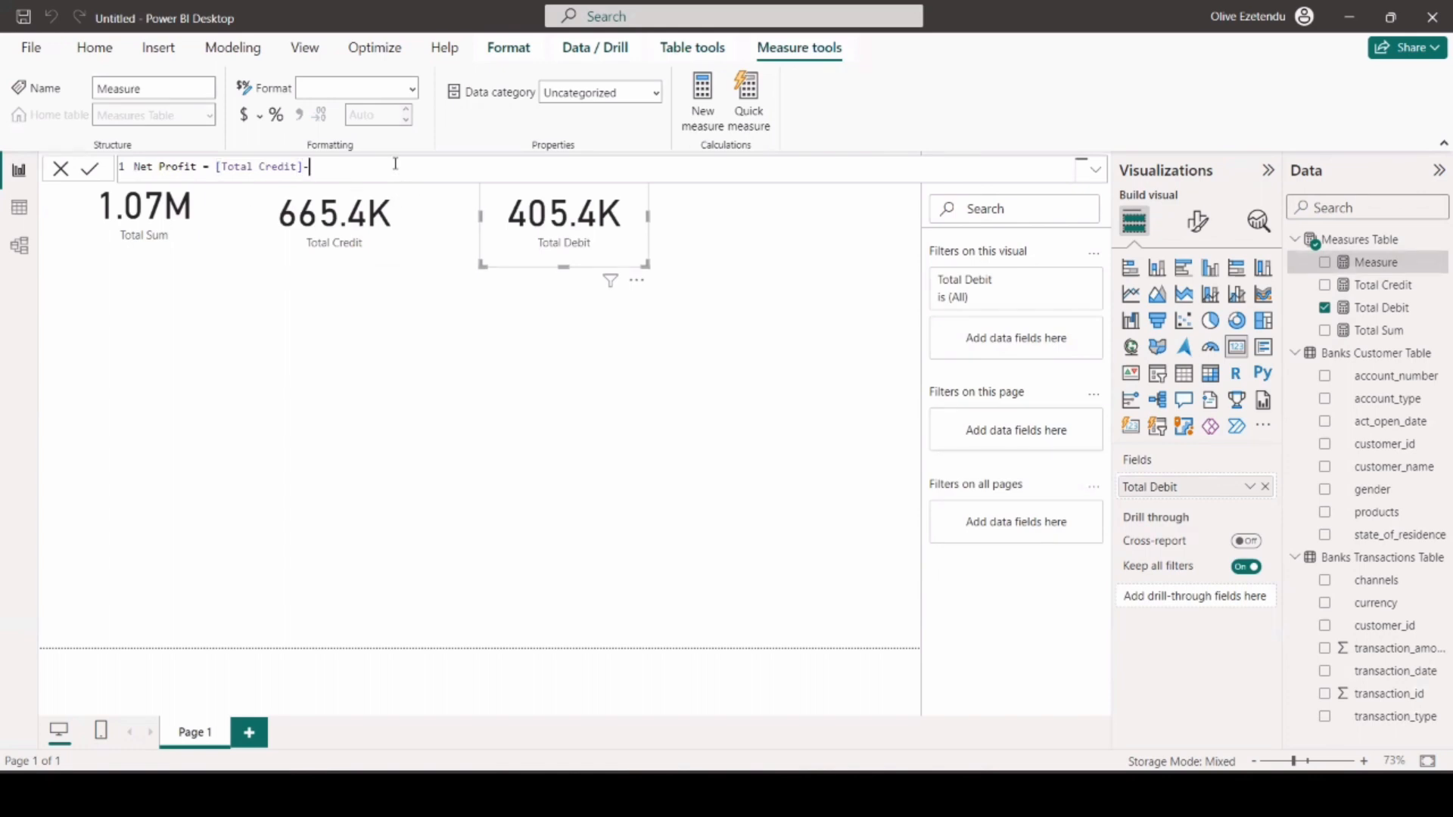
pyautogui.write('to')
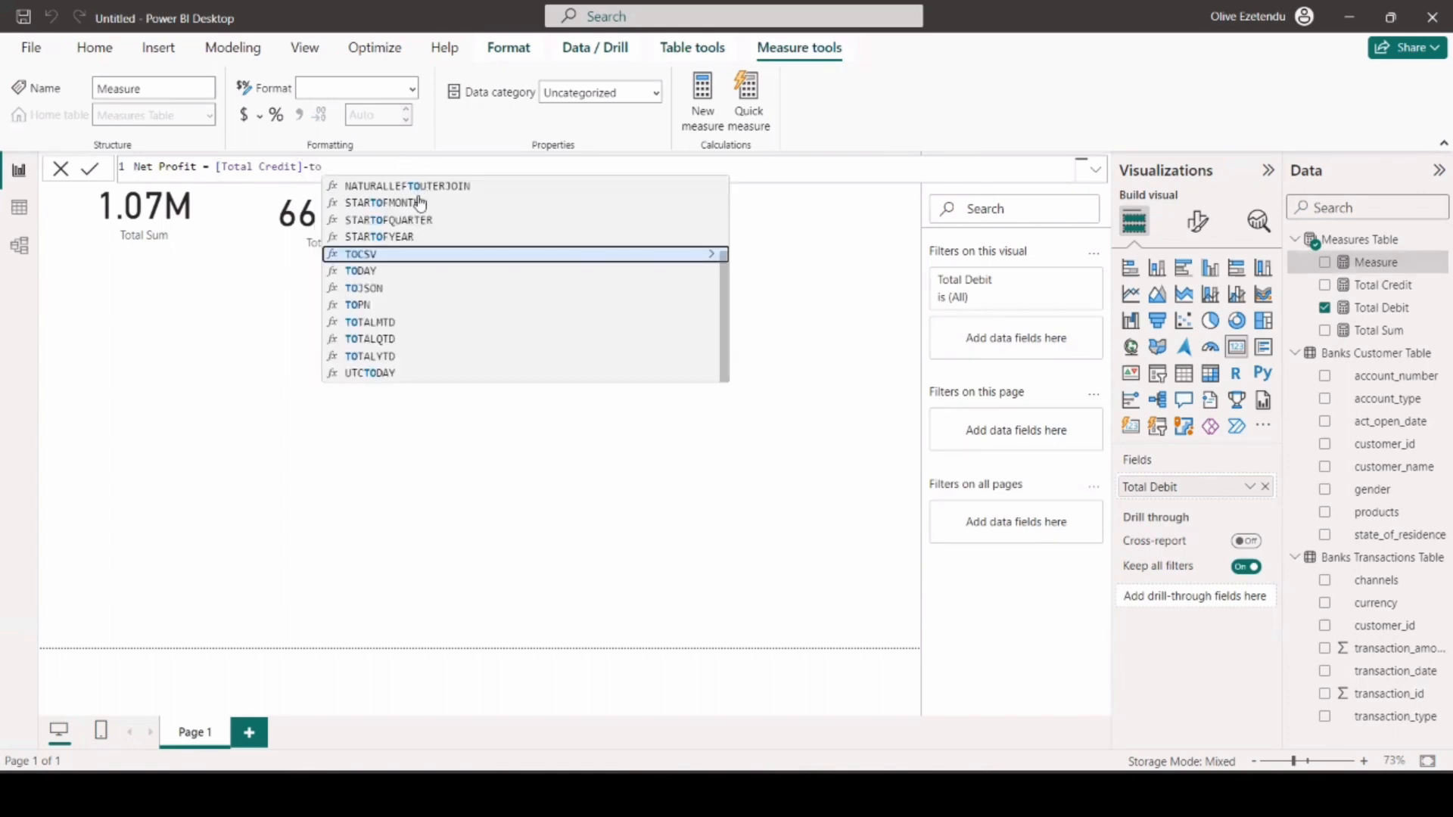
pyautogui.write('t')
pyautogui.click(419, 203)
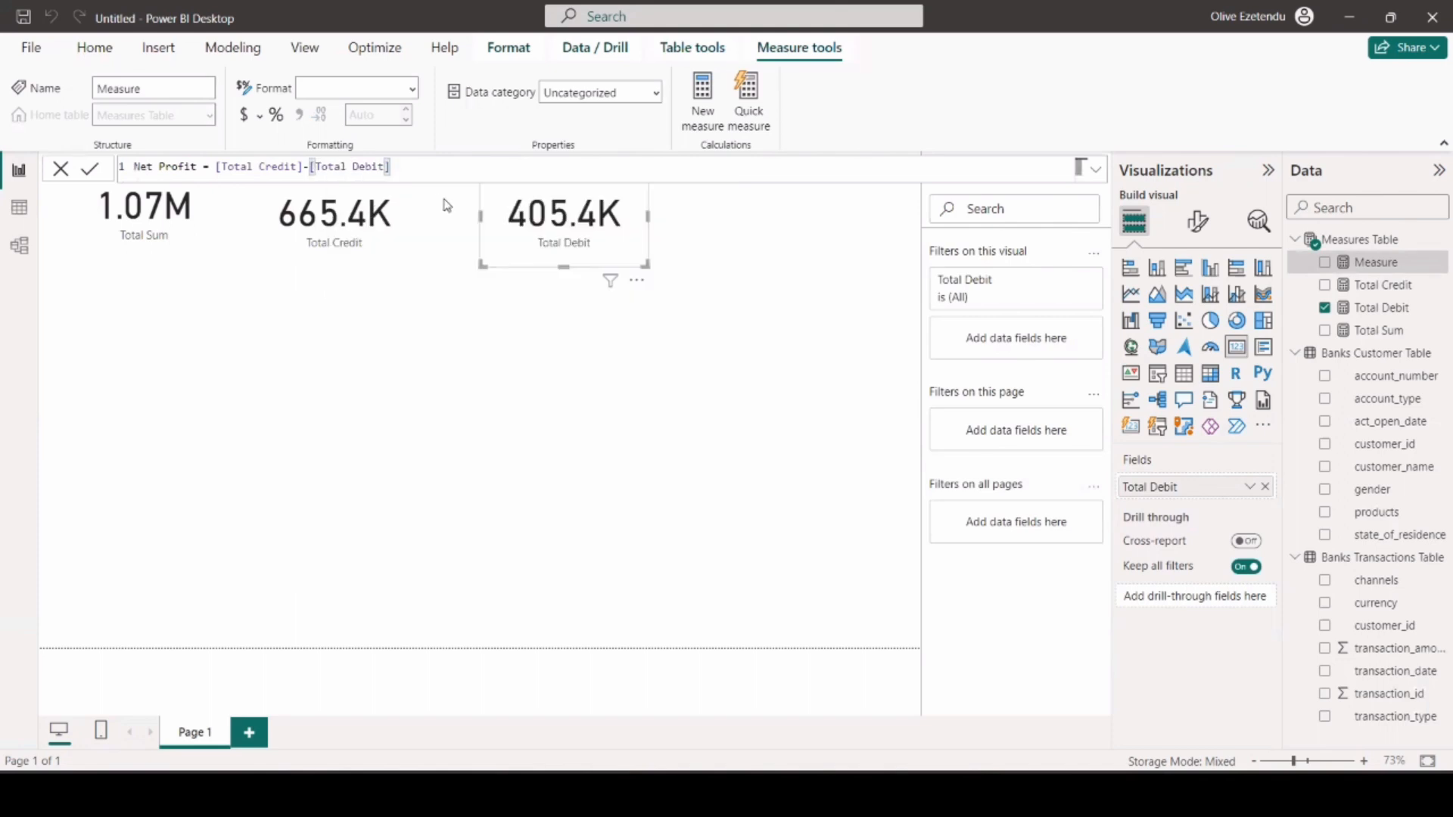
pyautogui.press('Return')
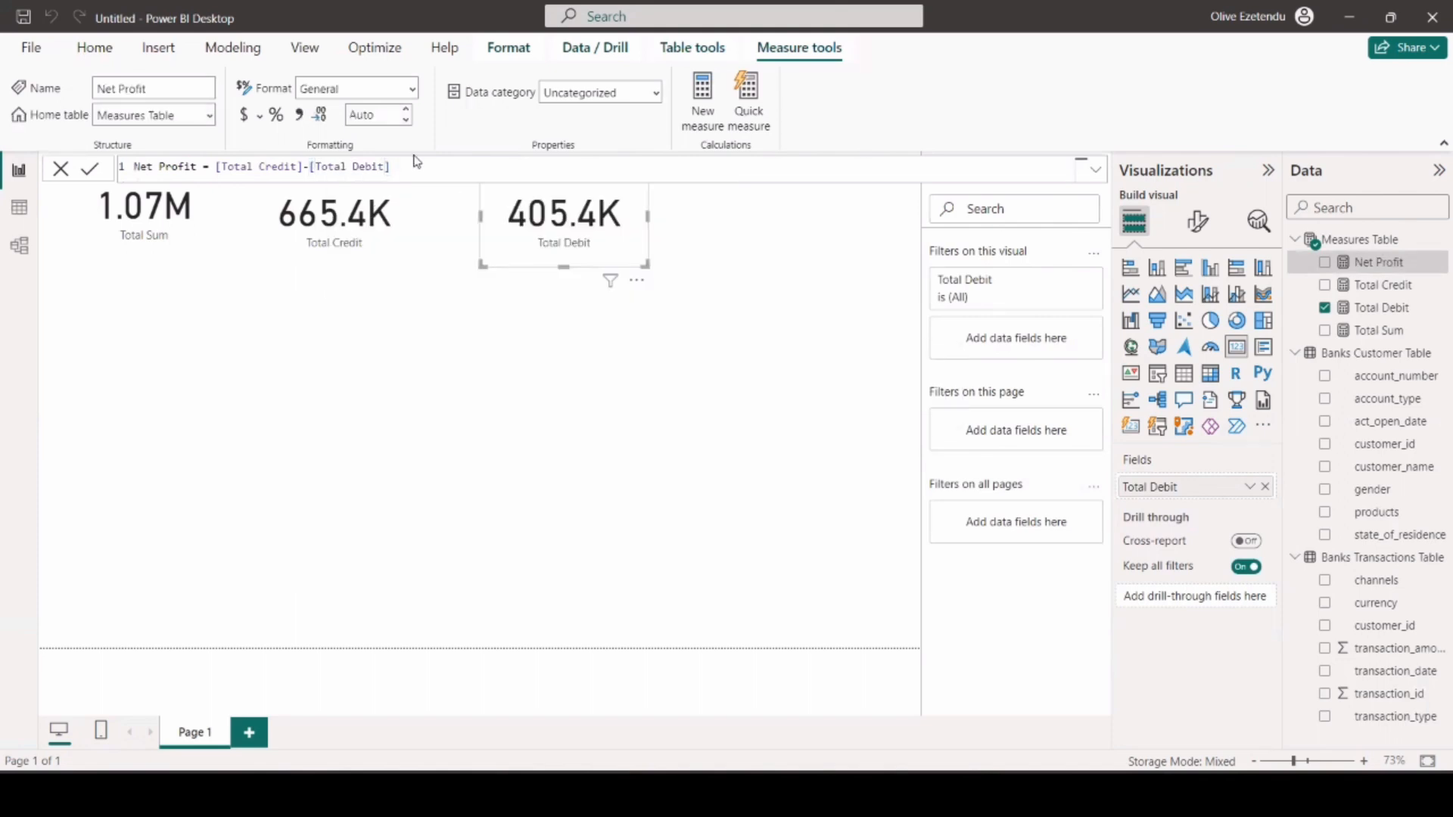
# Add a card showing Net Profit to the right of the Total Debit card.
pyautogui.click(920, 260)
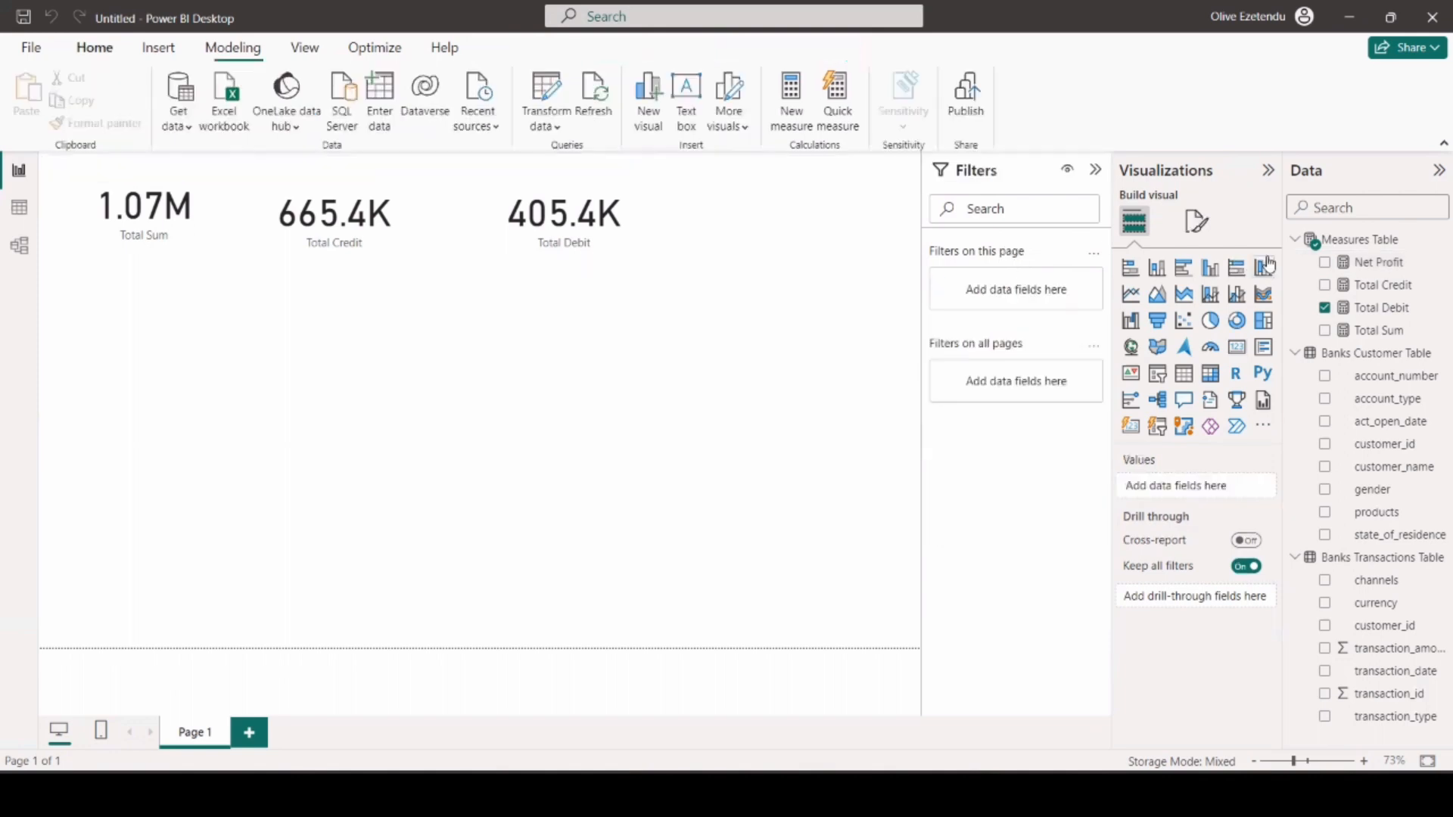
pyautogui.click(1246, 349)
pyautogui.moveTo(174, 367); pyautogui.dragTo(821, 225)
pyautogui.moveTo(1379, 265); pyautogui.dragTo(1143, 487)
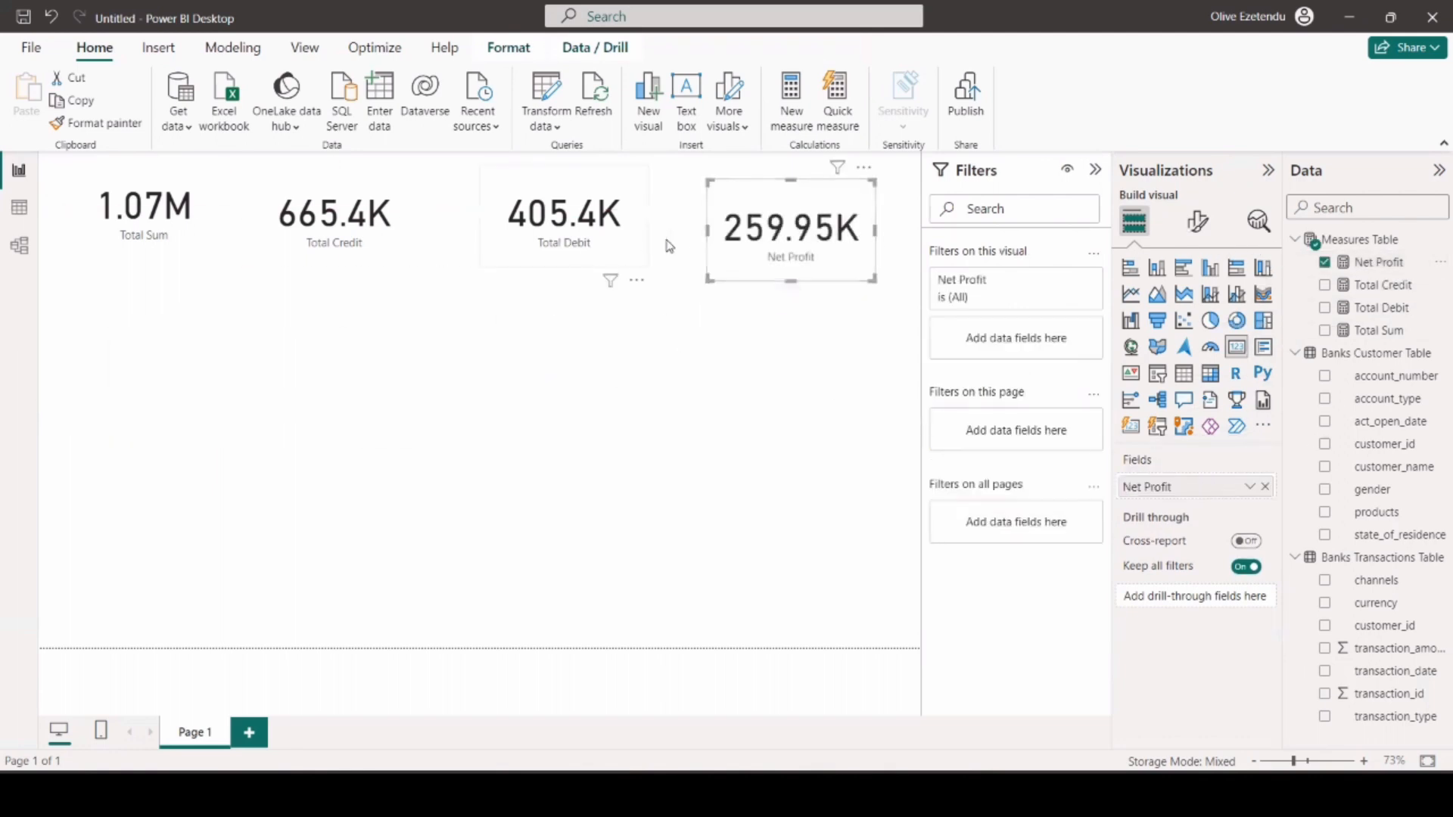
# Set the Net Profit measure to 1 decimal place and deselect its card.
pyautogui.click(1354, 265)
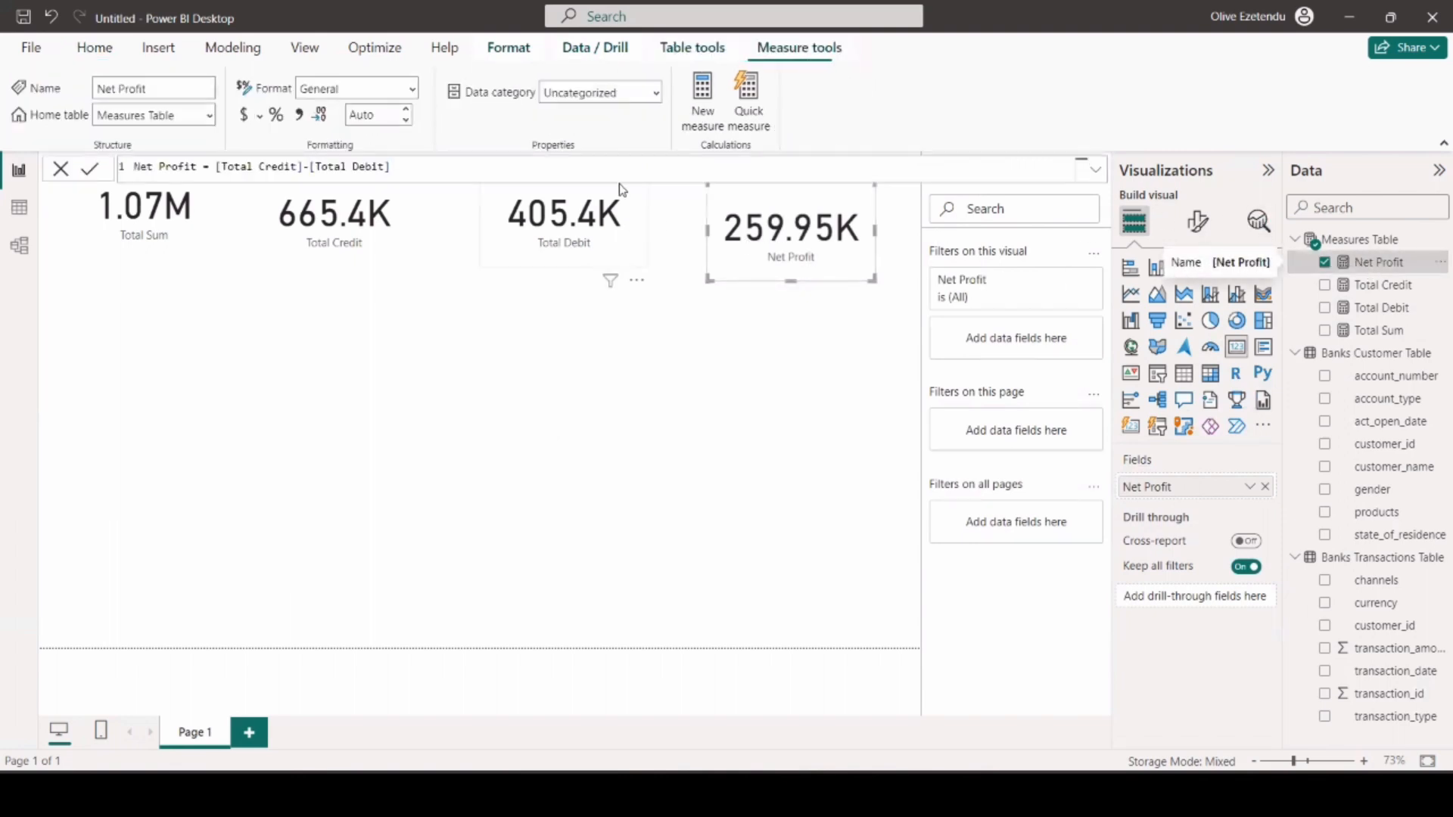
pyautogui.click(407, 115)
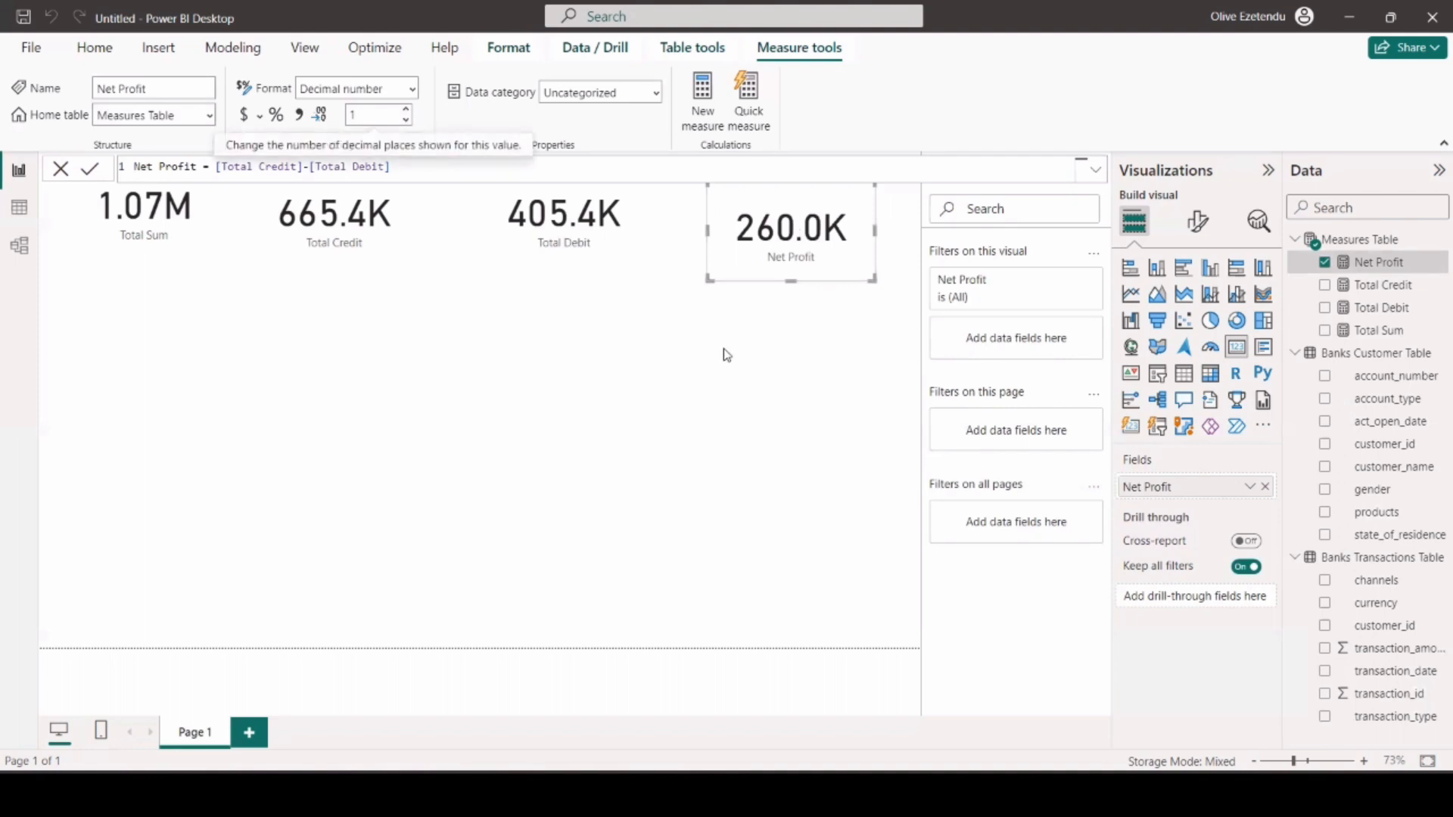
pyautogui.click(733, 329)
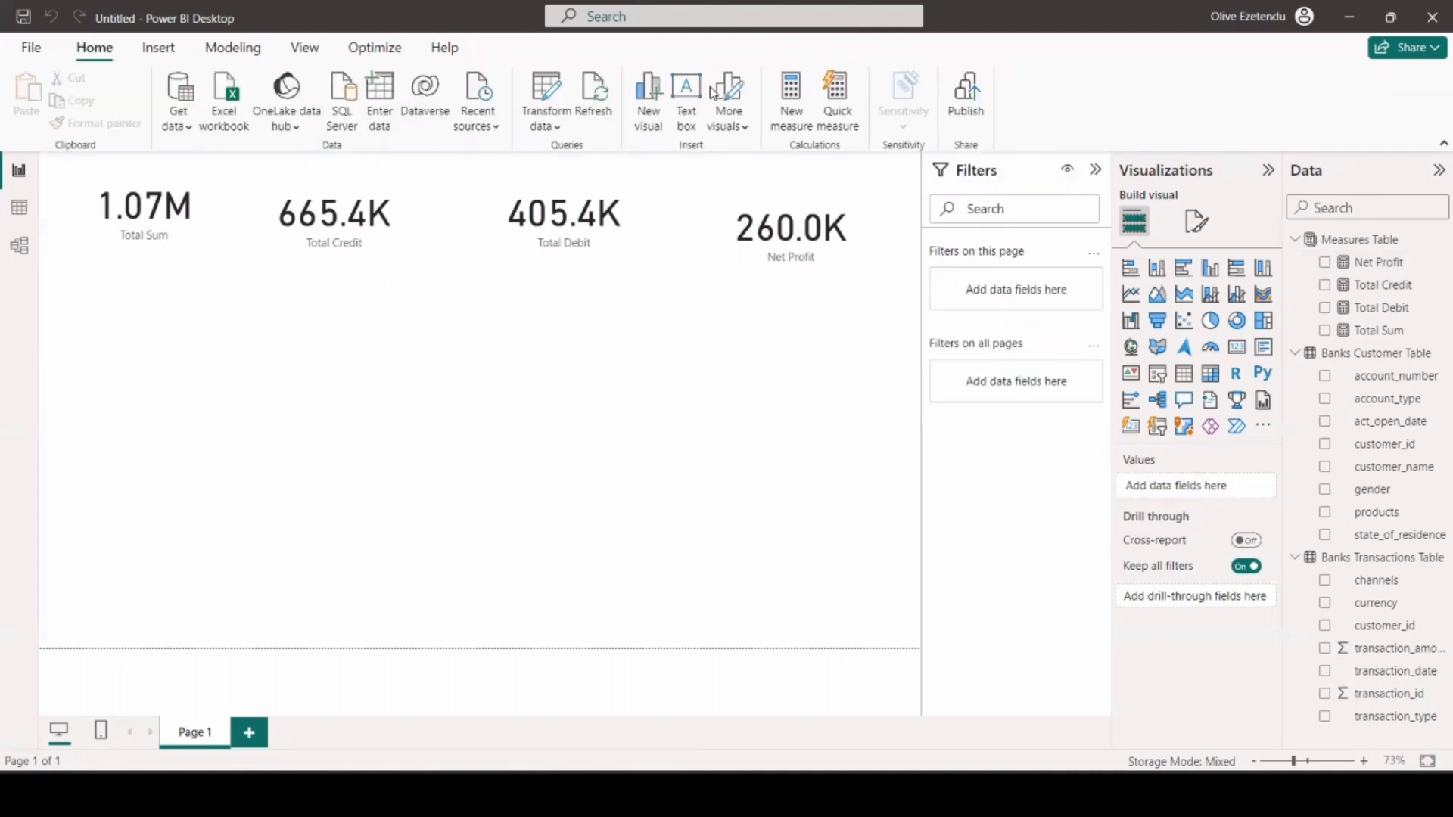
# Give the report page's canvas background a light grey colour and lower its transparency.
pyautogui.click(1196, 221)
pyautogui.click(1166, 453)
pyautogui.click(1145, 189)
pyautogui.moveTo(1259, 612); pyautogui.dragTo(1227, 611)
# Move the Total Sum, Total Credit, Total Debit and Net Profit cards further down the page.
pyautogui.moveTo(221, 191); pyautogui.dragTo(201, 308)
pyautogui.moveTo(398, 235); pyautogui.dragTo(395, 330)
pyautogui.moveTo(594, 227); pyautogui.dragTo(594, 329)
pyautogui.moveTo(787, 242); pyautogui.dragTo(795, 331)
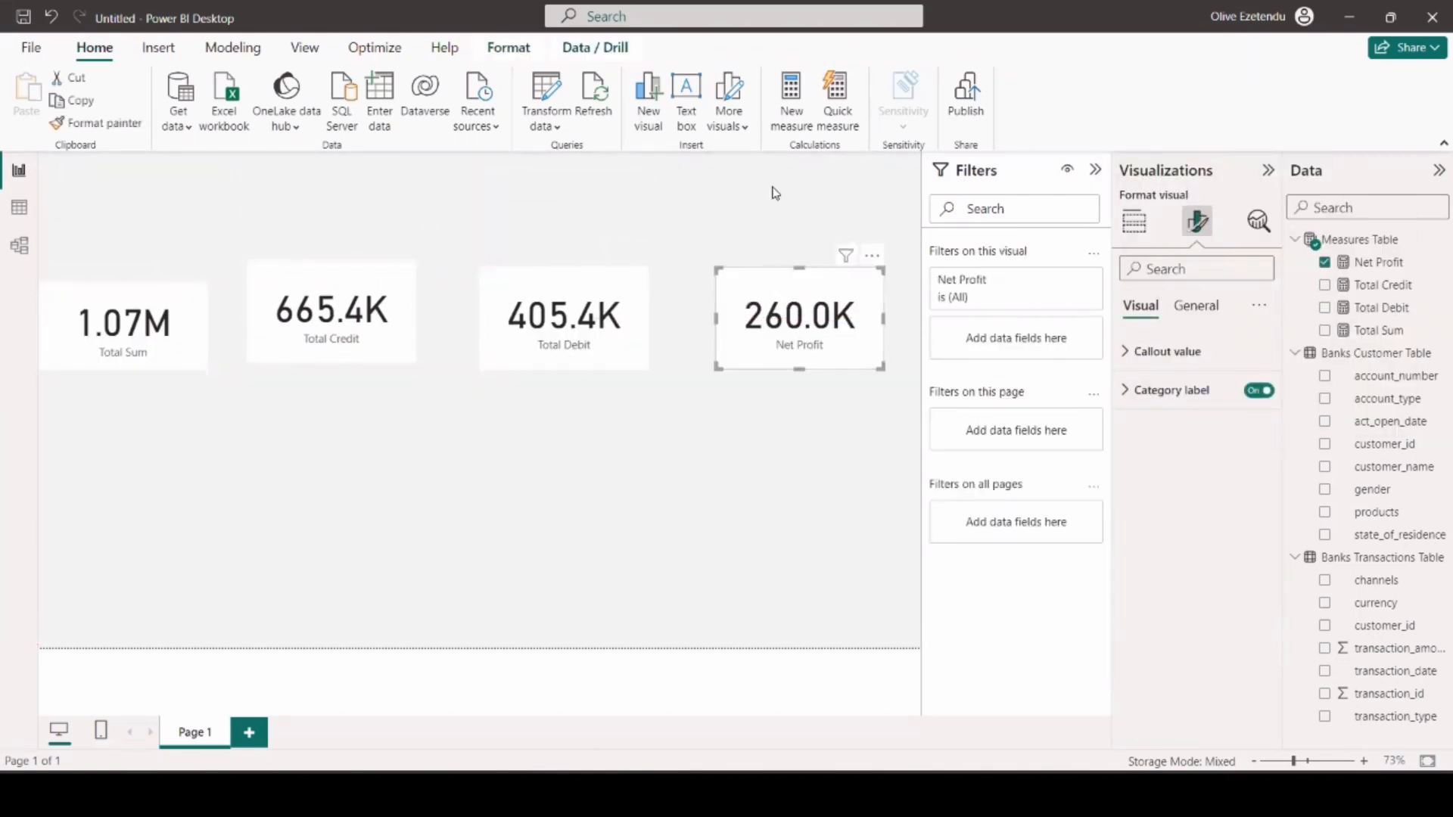
# Insert a rounded rectangle shape and place it just above the Total Sum card.
pyautogui.click(158, 47)
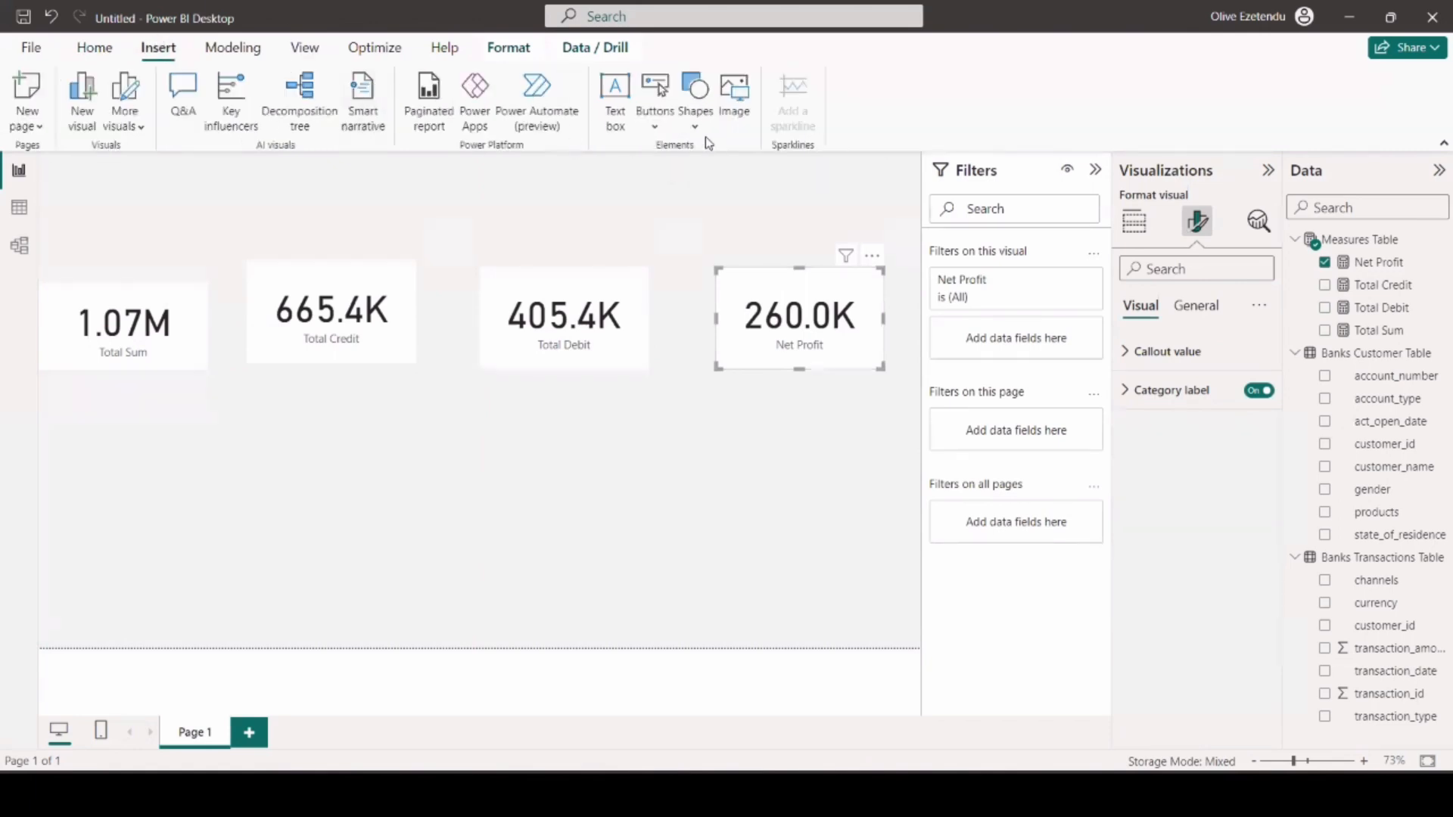
pyautogui.click(696, 129)
pyautogui.click(744, 191)
pyautogui.moveTo(168, 212); pyautogui.dragTo(168, 252)
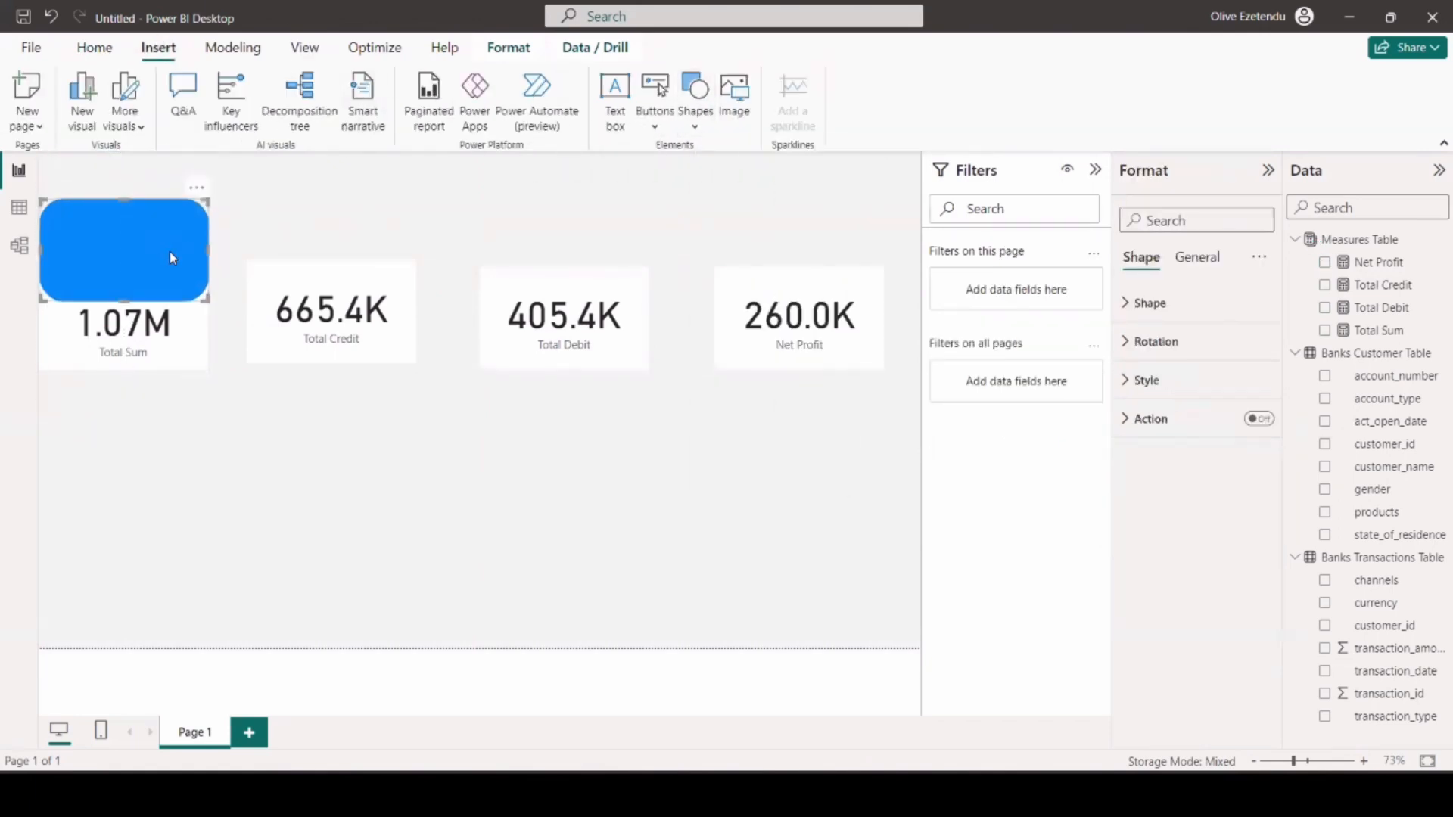
# Reduce the rectangle's rounded corners to 9%.
pyautogui.click(1149, 302)
pyautogui.moveTo(1224, 422); pyautogui.dragTo(1198, 422)
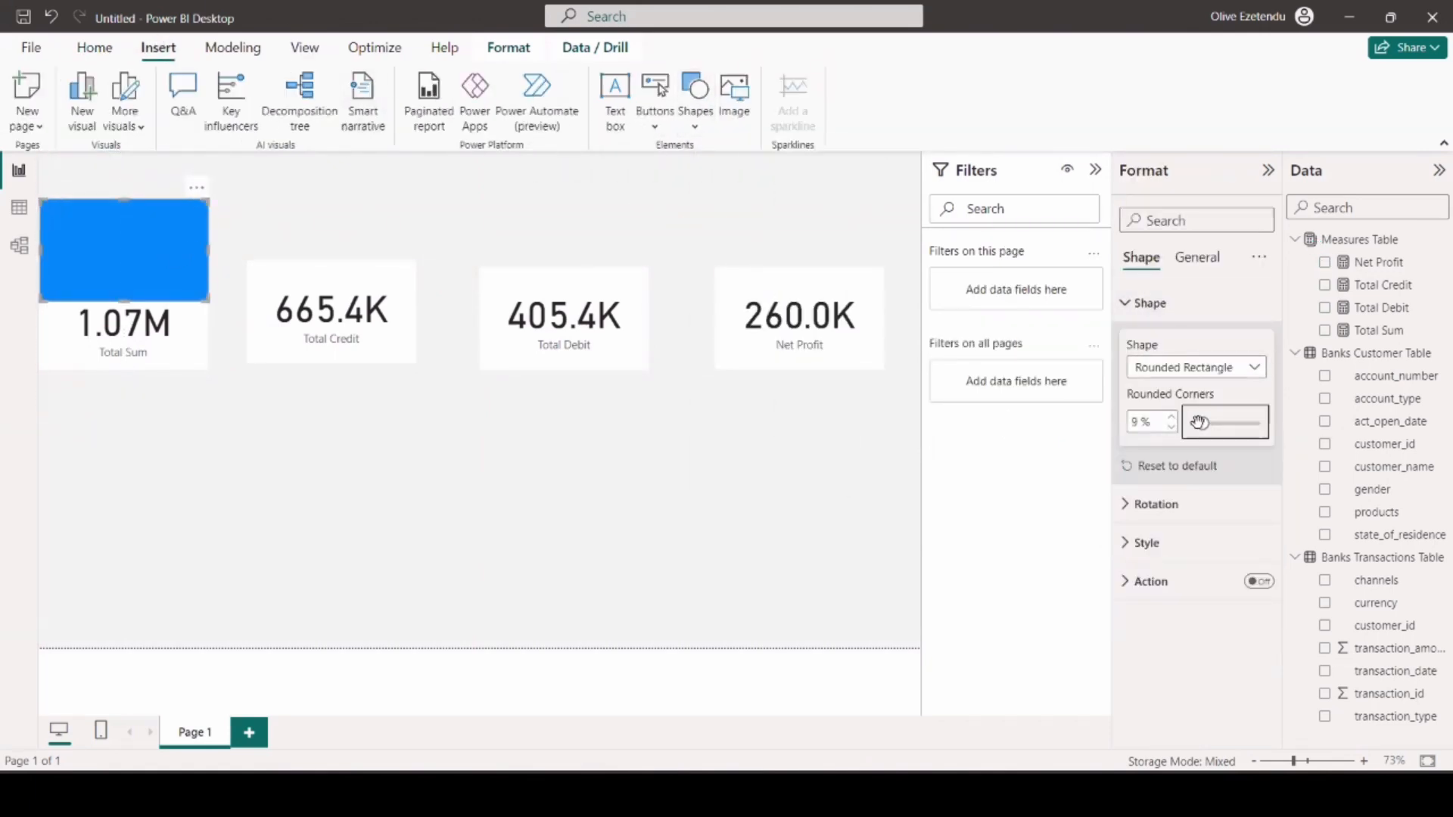
pyautogui.click(383, 226)
# Fill the rectangle with white, turn off its border and turn on its shadow.
pyautogui.click(151, 250)
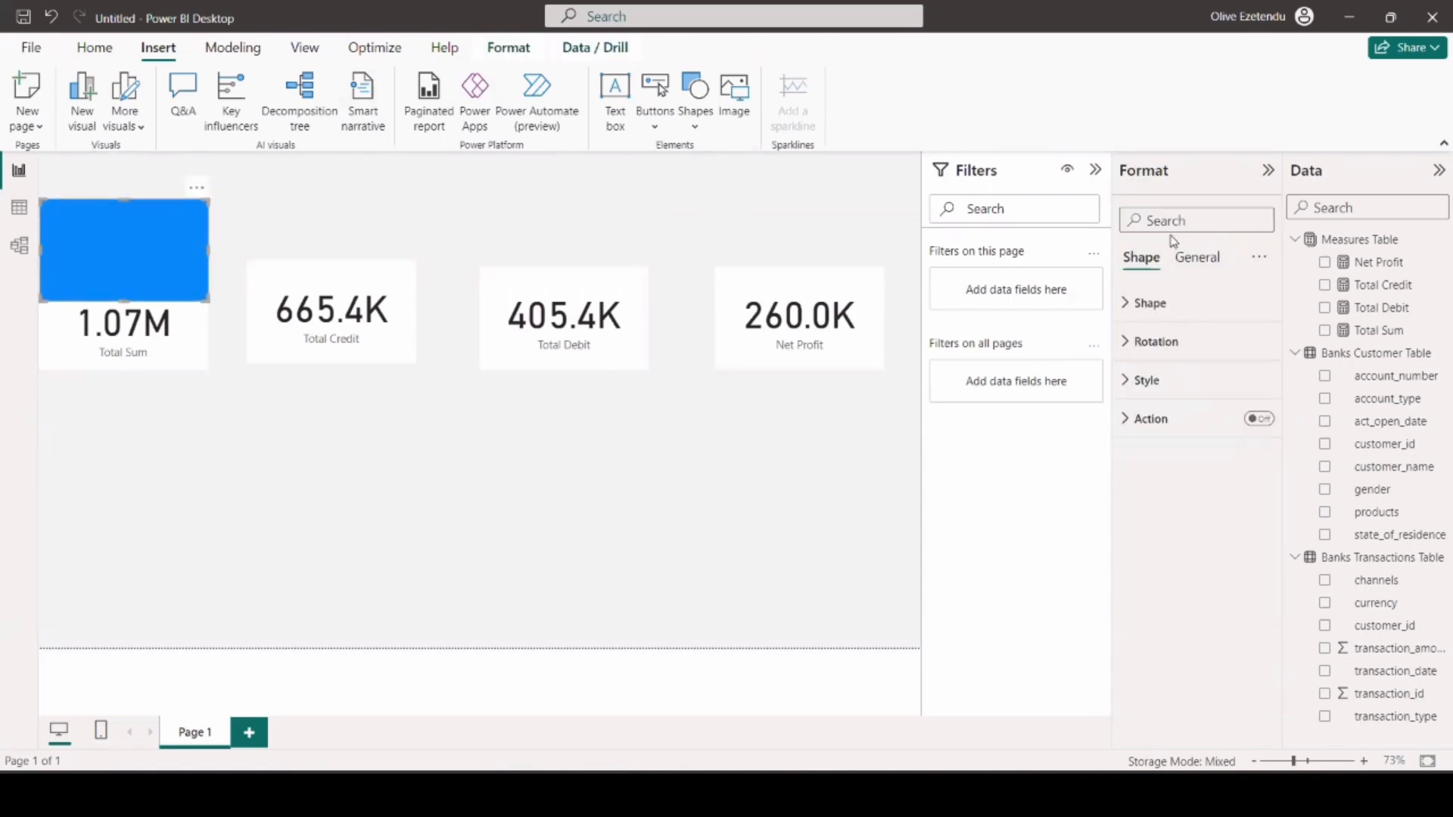
pyautogui.click(1146, 380)
pyautogui.click(1165, 474)
pyautogui.click(1196, 393)
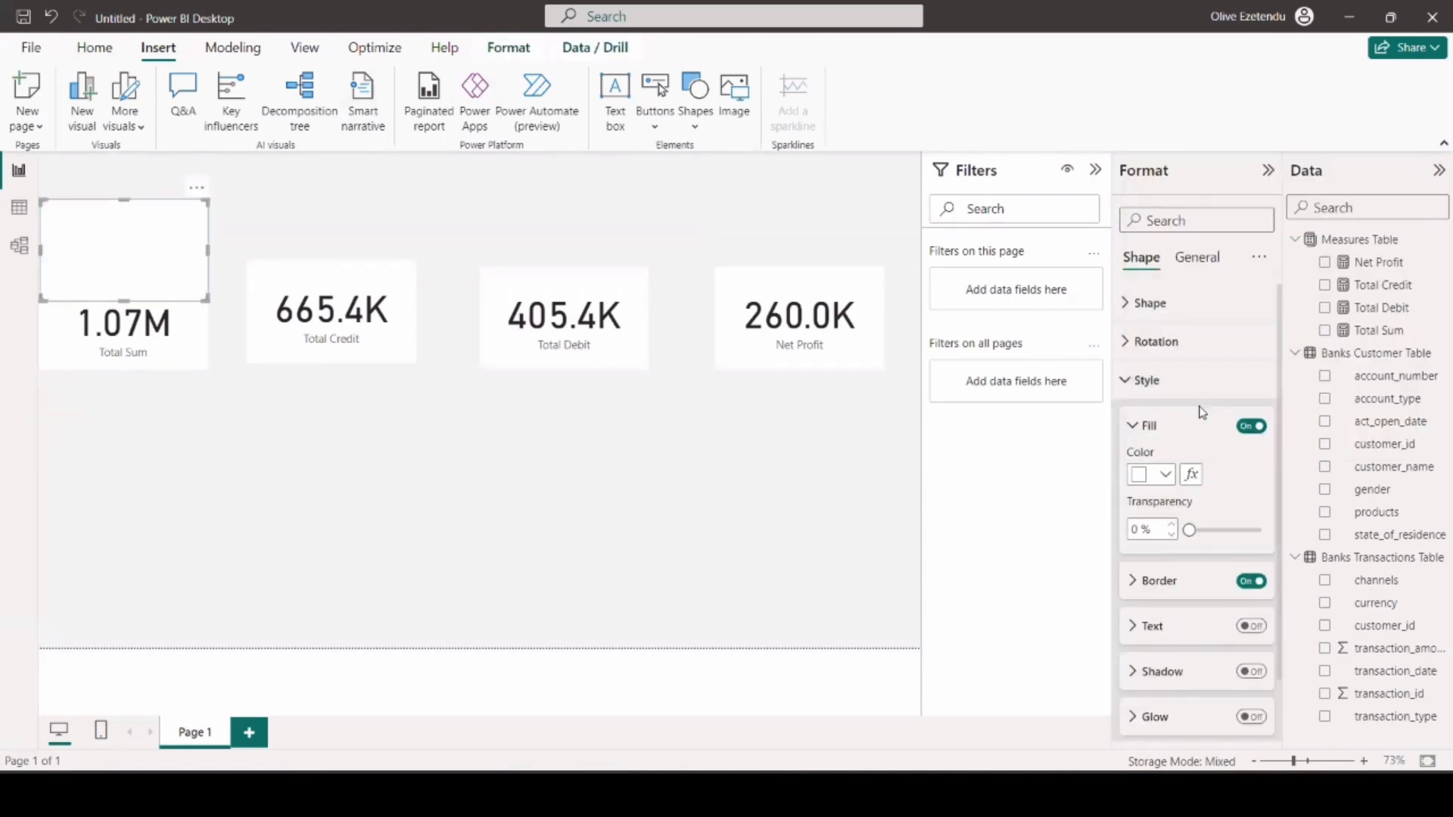
pyautogui.click(1250, 582)
pyautogui.click(1239, 670)
# Duplicate the white rectangle until there are four and spread the copies in a row above the cards.
pyautogui.moveTo(171, 331); pyautogui.dragTo(189, 360)
pyautogui.click(151, 261)
pyautogui.hotkey('ctrl', 'c')
pyautogui.hotkey('ctrl', 'v')
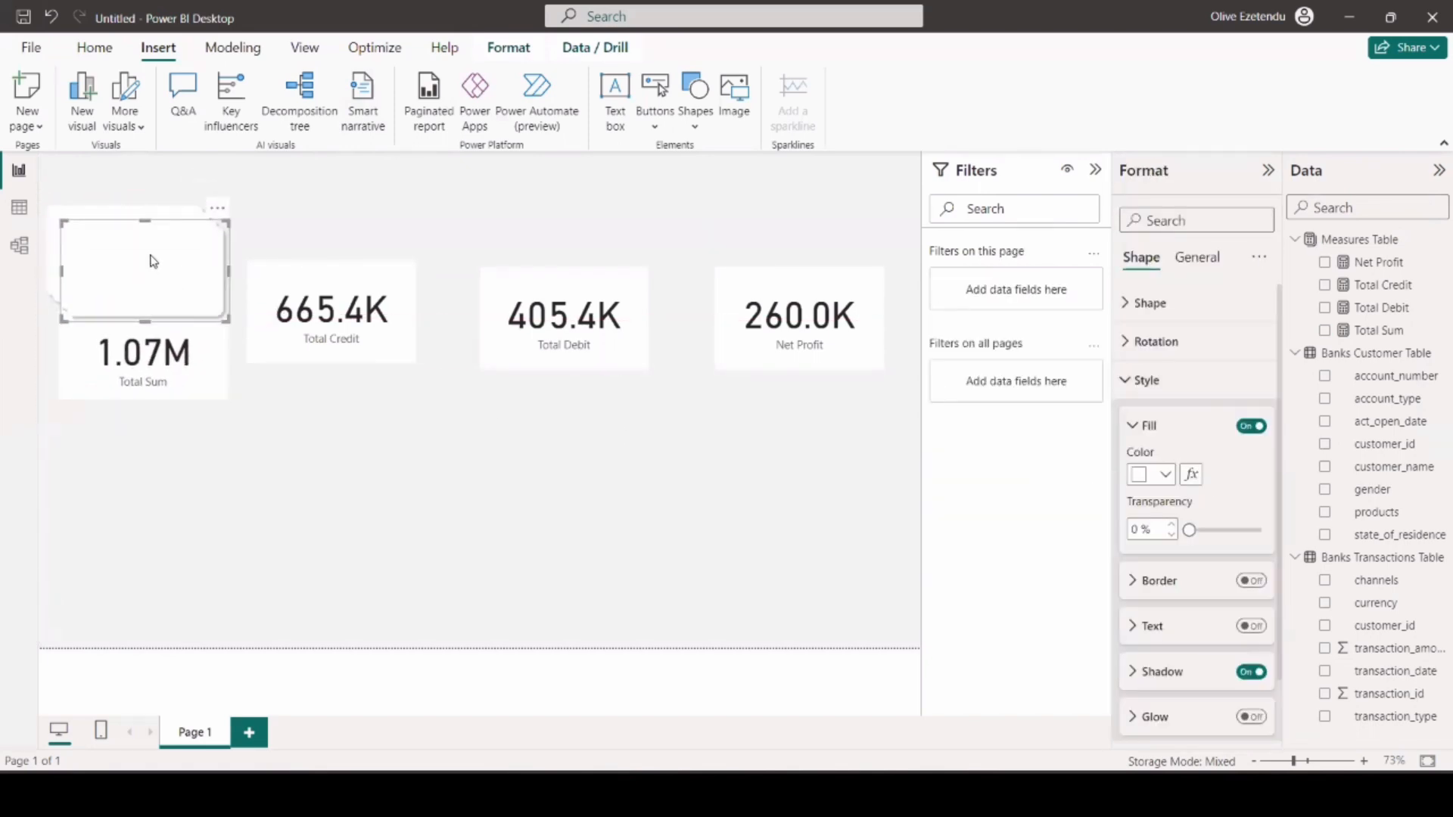
pyautogui.moveTo(153, 260); pyautogui.dragTo(634, 246)
pyautogui.moveTo(77, 250); pyautogui.dragTo(154, 253)
pyautogui.moveTo(327, 279); pyautogui.dragTo(355, 279)
# Reduce the size of the four white rectangles so they form low, equally tall card backgrounds.
pyautogui.click(185, 278)
pyautogui.moveTo(246, 311); pyautogui.dragTo(241, 281)
pyautogui.click(413, 300)
pyautogui.moveTo(457, 310); pyautogui.dragTo(444, 278)
pyautogui.moveTo(600, 262); pyautogui.dragTo(584, 256)
pyautogui.moveTo(655, 306); pyautogui.dragTo(647, 278)
pyautogui.click(815, 287)
pyautogui.moveTo(884, 309); pyautogui.dragTo(871, 279)
# Space the white rectangles out across the page and move the Total Sum card below the Total Credit card.
pyautogui.moveTo(804, 242); pyautogui.dragTo(822, 240)
pyautogui.moveTo(537, 239); pyautogui.dragTo(560, 237)
pyautogui.moveTo(356, 234); pyautogui.dragTo(400, 234)
pyautogui.moveTo(150, 241); pyautogui.dragTo(227, 237)
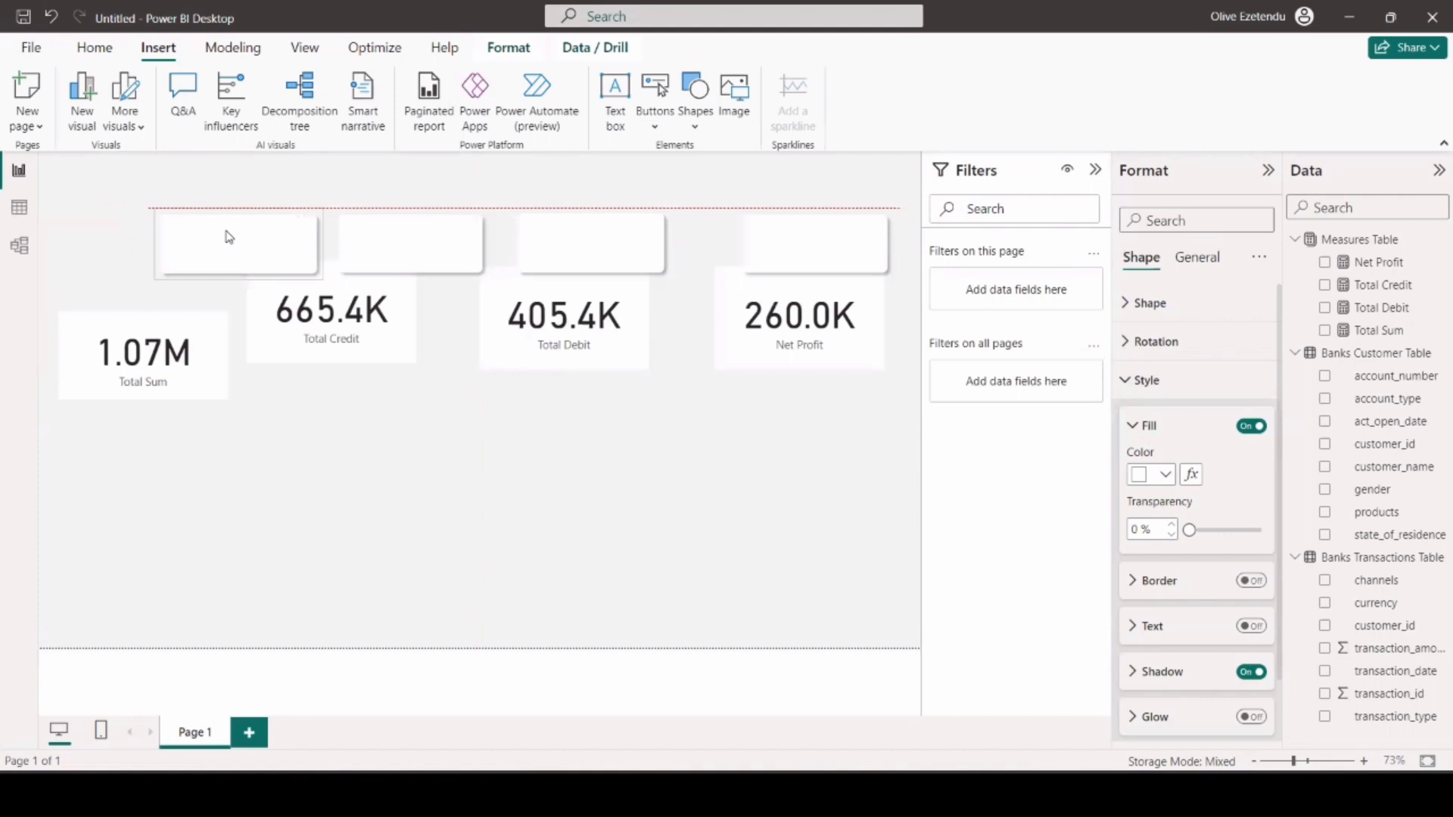
pyautogui.moveTo(613, 249); pyautogui.dragTo(652, 250)
pyautogui.moveTo(426, 246); pyautogui.dragTo(477, 245)
pyautogui.click(217, 242)
pyautogui.moveTo(163, 344); pyautogui.dragTo(343, 421)
# Turn a rectangle copy into a narrow full-height sidebar along the page's left edge.
pyautogui.click(249, 262)
pyautogui.moveTo(249, 262); pyautogui.dragTo(154, 200)
pyautogui.moveTo(208, 187); pyautogui.dragTo(50, 647)
pyautogui.moveTo(96, 400); pyautogui.dragTo(105, 400)
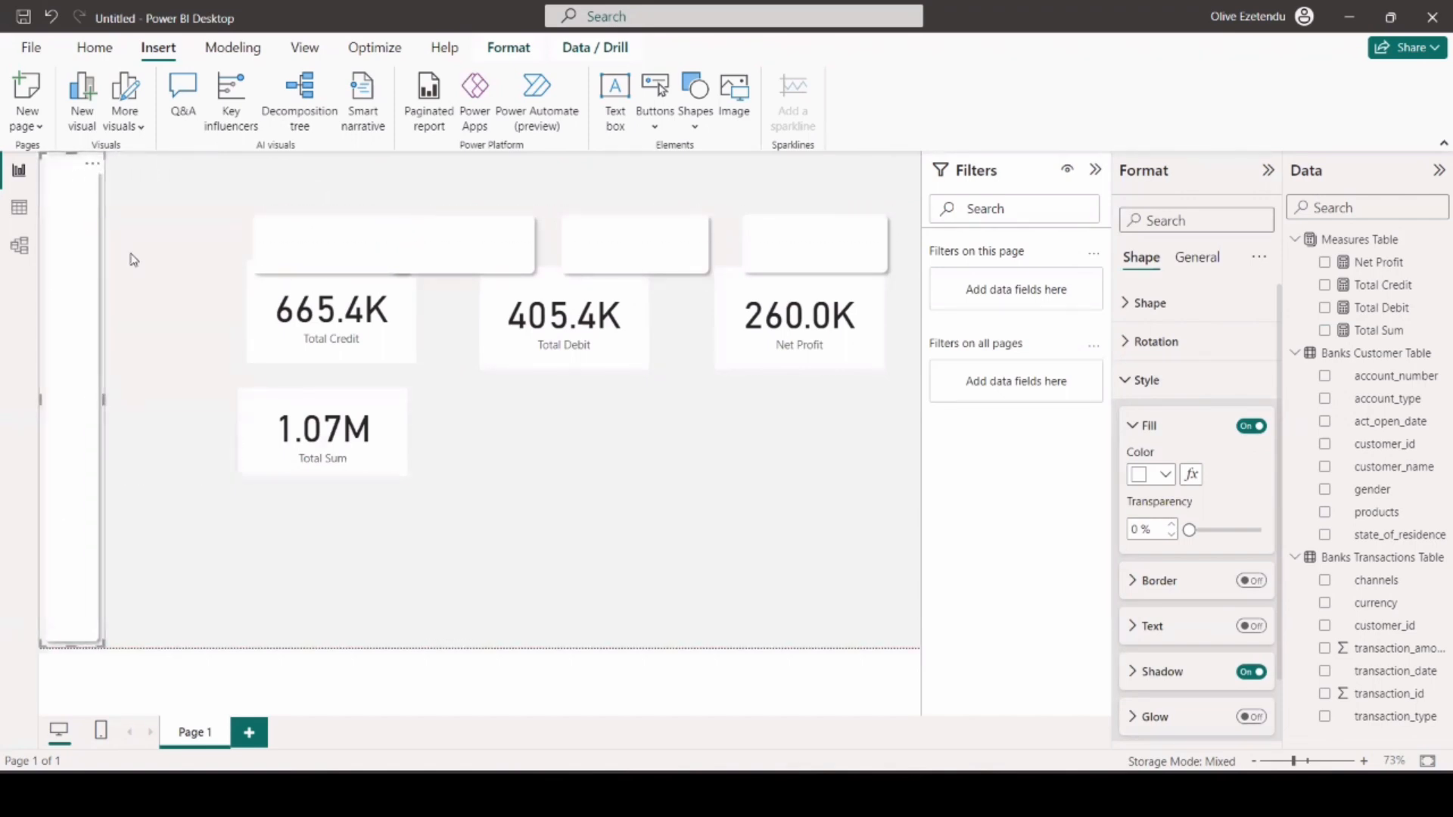
# Paste another rectangle and reshape it into a wide, low header strip centred along the page's upper edge.
pyautogui.click(170, 348)
pyautogui.moveTo(310, 250); pyautogui.dragTo(443, 192)
pyautogui.hotkey('ctrl', 'v')
pyautogui.moveTo(552, 194); pyautogui.dragTo(713, 195)
pyautogui.moveTo(550, 228); pyautogui.dragTo(557, 200)
pyautogui.moveTo(387, 183); pyautogui.dragTo(361, 183)
pyautogui.moveTo(468, 191); pyautogui.dragTo(469, 183)
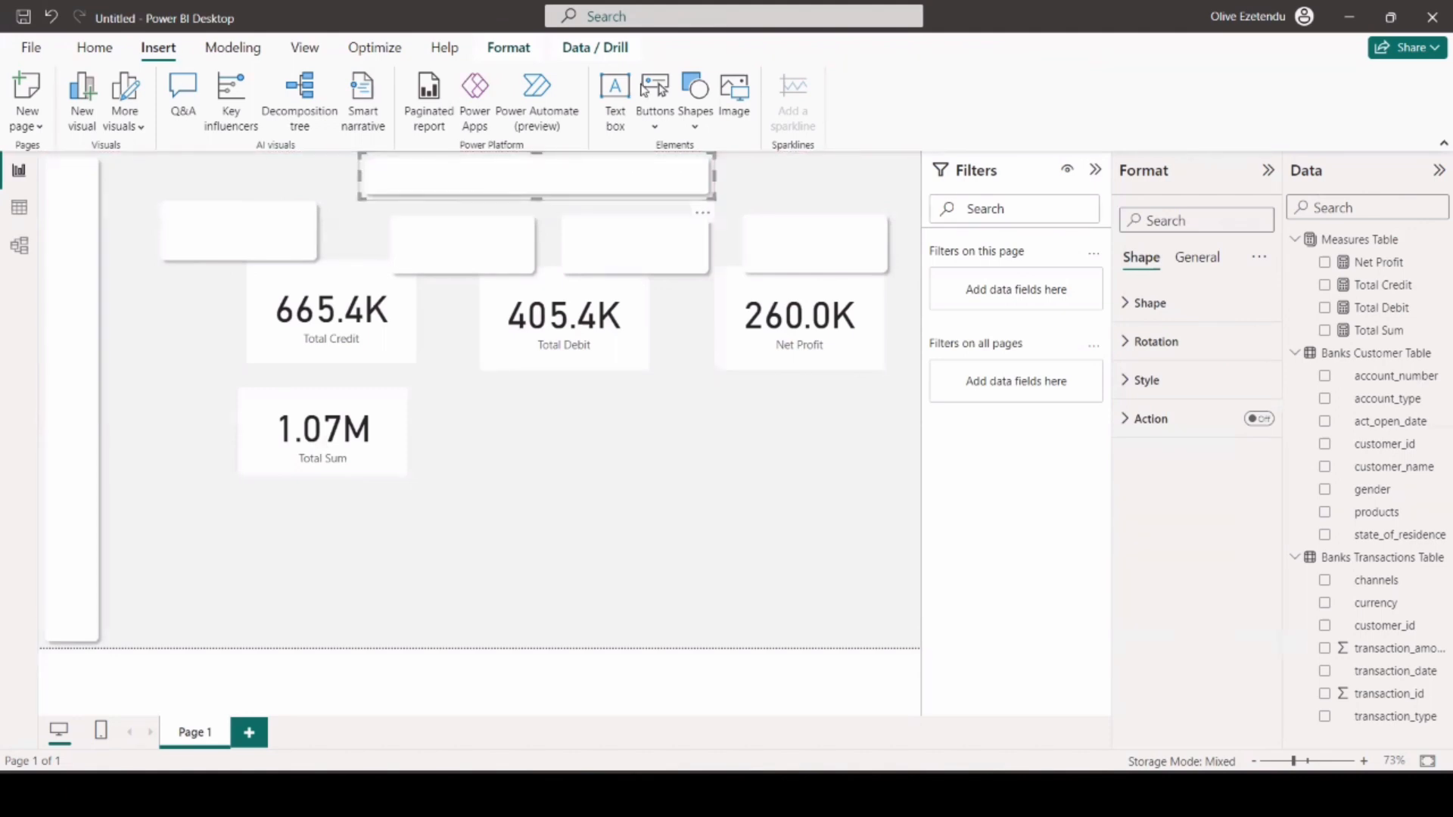
# Insert a text box over the header strip and set its font to DIN at size 24.
pyautogui.click(616, 102)
pyautogui.moveTo(205, 269); pyautogui.dragTo(404, 174)
pyautogui.moveTo(496, 174); pyautogui.dragTo(675, 194)
pyautogui.click(477, 169)
pyautogui.click(484, 243)
pyautogui.click(431, 513)
pyautogui.click(596, 243)
pyautogui.click(595, 458)
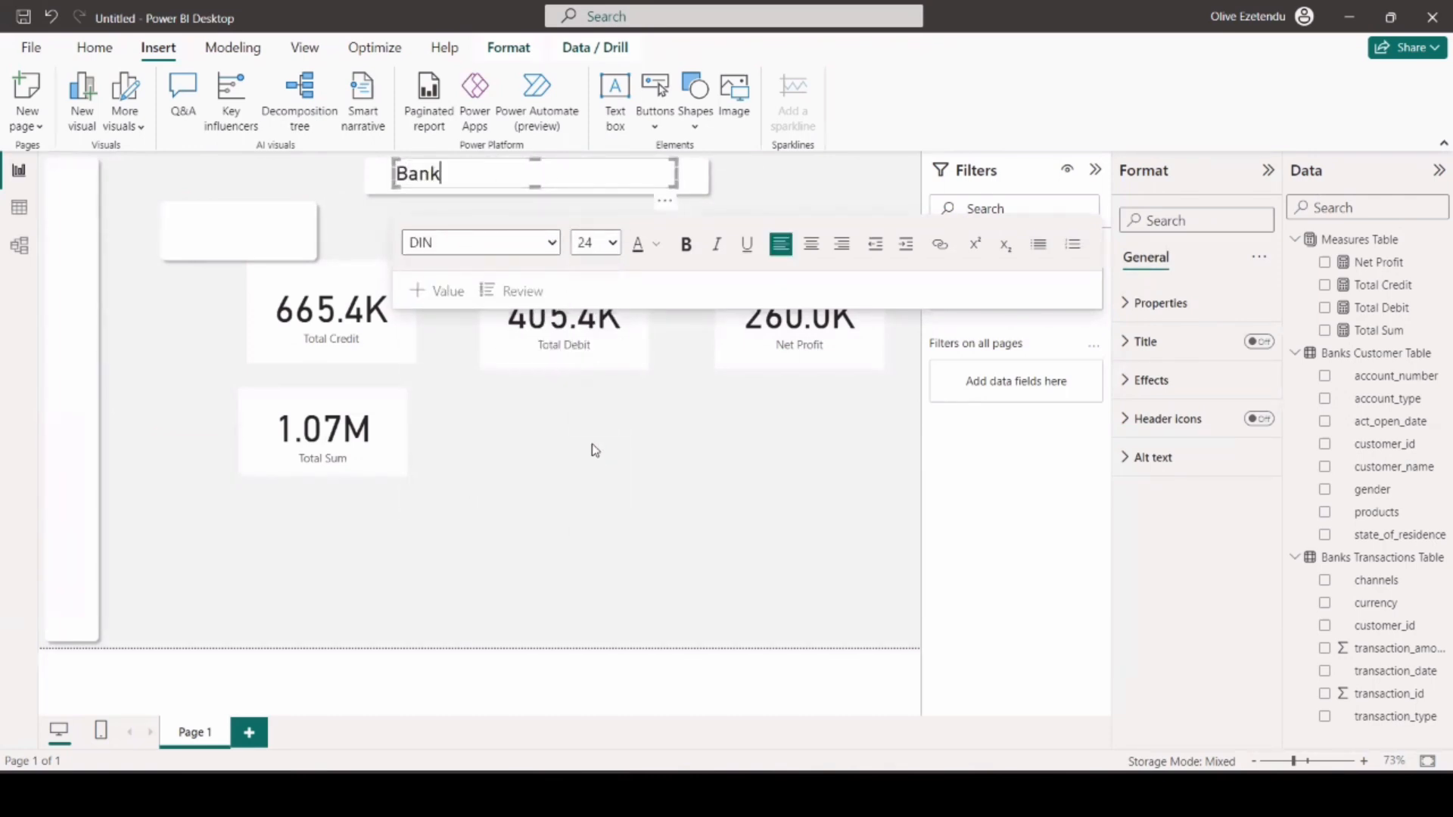
# Enter the report title Daily Report (29-08-2023 in the text box and fit the box over the header strip.
pyautogui.write("Bank's Daily Report (29-")
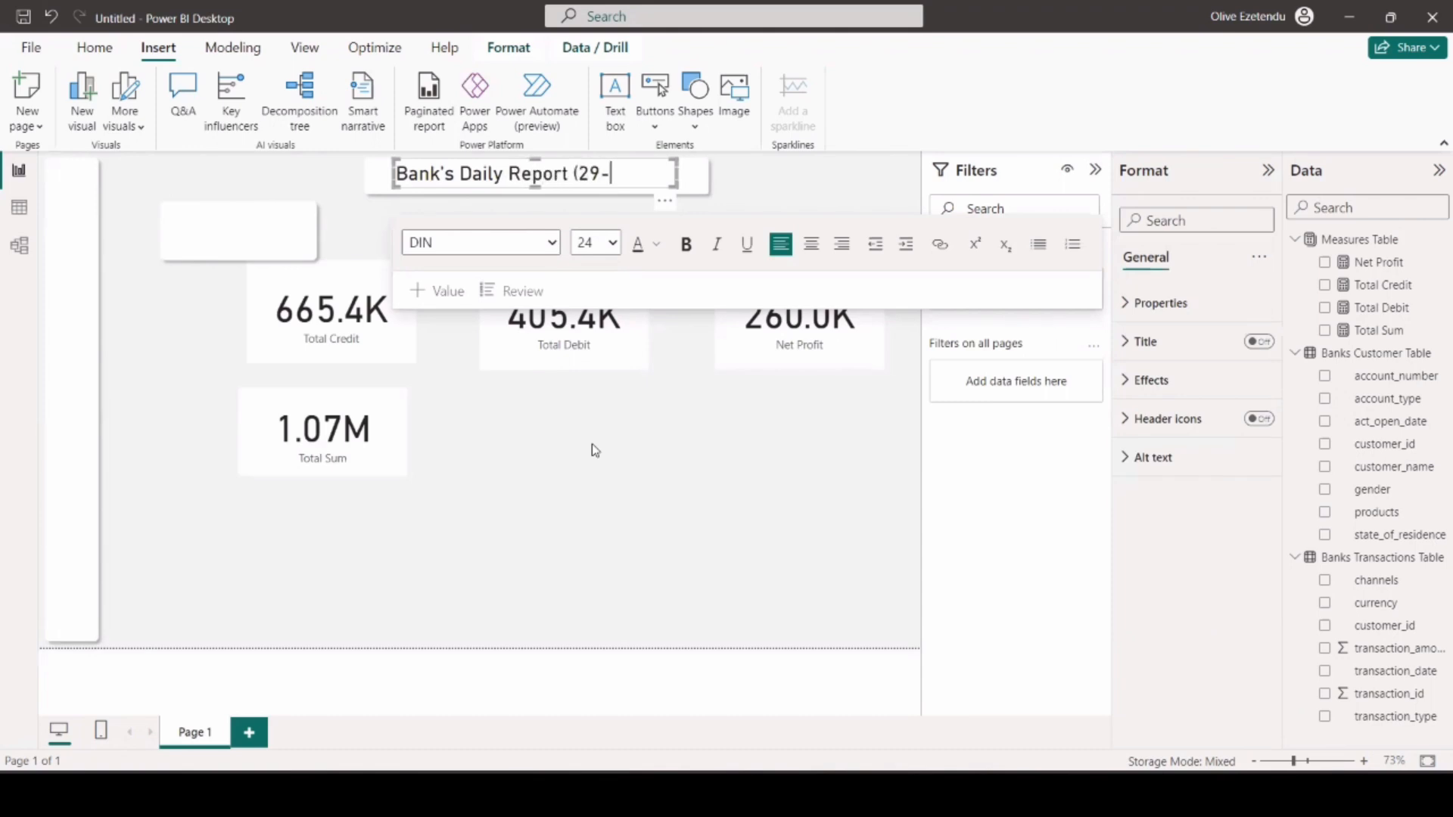
pyautogui.write('08-2023')
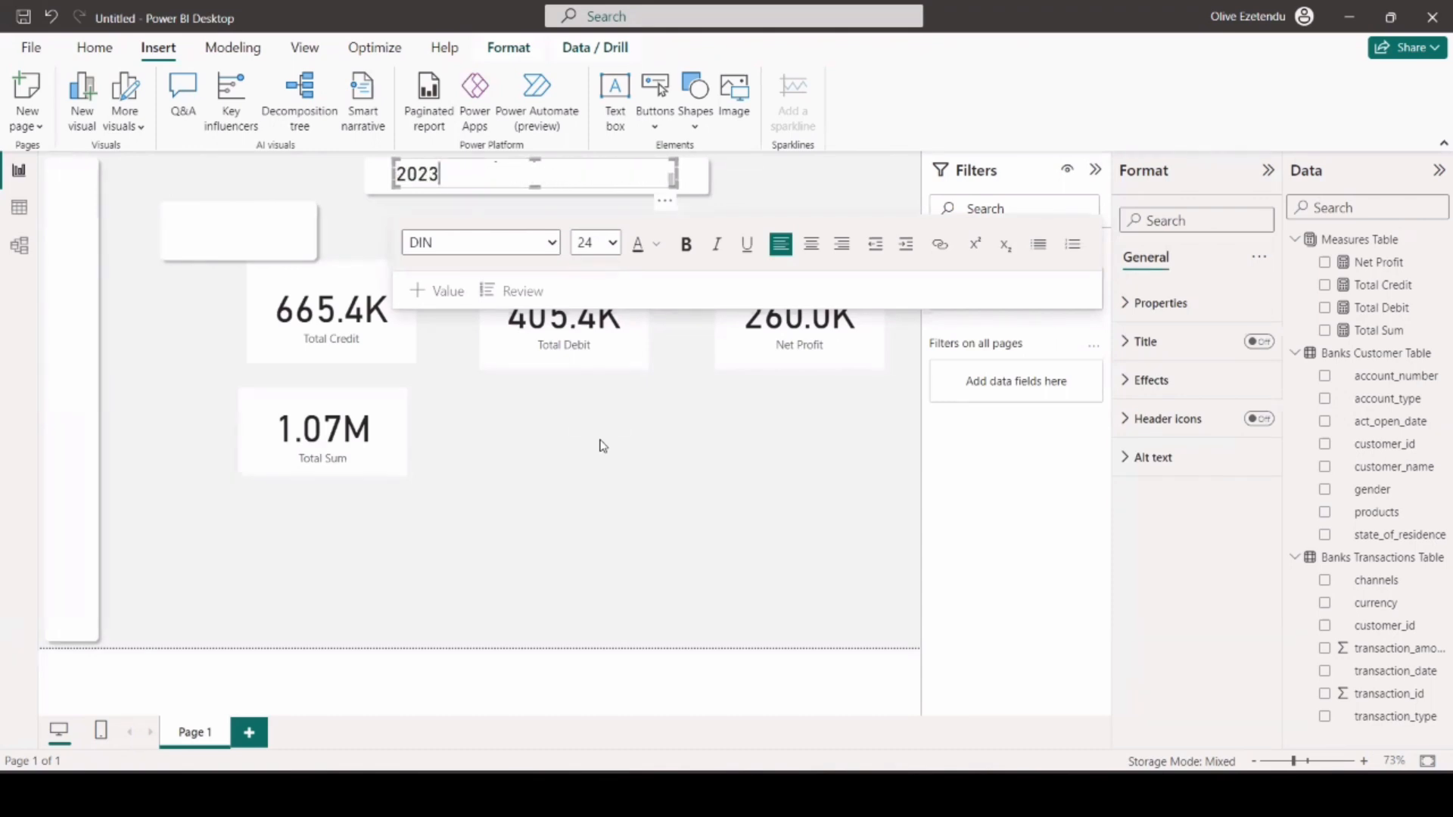
pyautogui.moveTo(675, 174); pyautogui.dragTo(700, 174)
pyautogui.press('BackSpace')
pyautogui.moveTo(456, 174); pyautogui.dragTo(379, 172)
# Shorten the header strip to suit the title and add the closing parenthesis after 2023.
pyautogui.moveTo(701, 178); pyautogui.dragTo(671, 176)
pyautogui.click(703, 178)
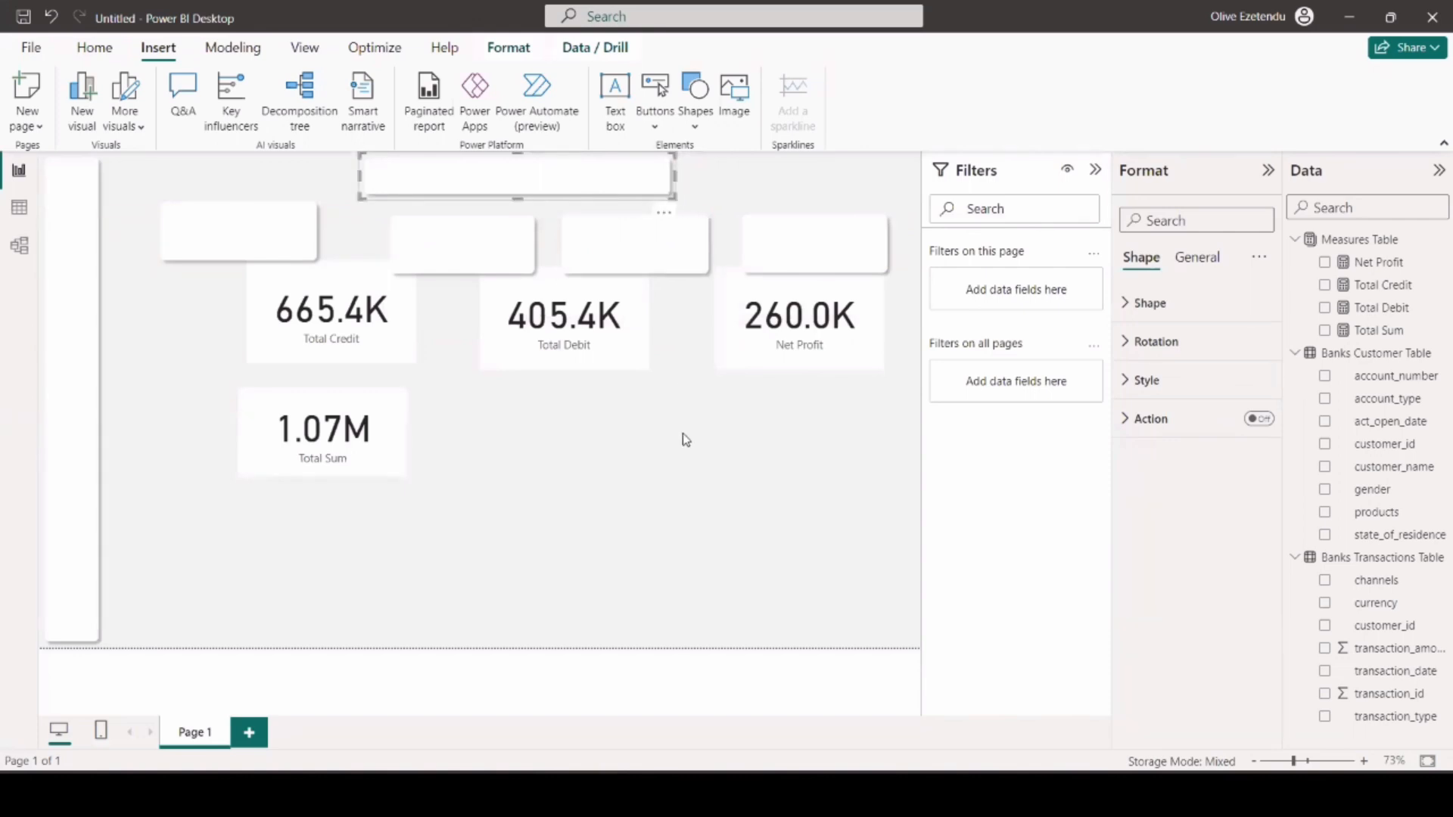
pyautogui.click(684, 437)
pyautogui.click(616, 167)
pyautogui.write(')')
pyautogui.click(662, 178)
pyautogui.click(780, 444)
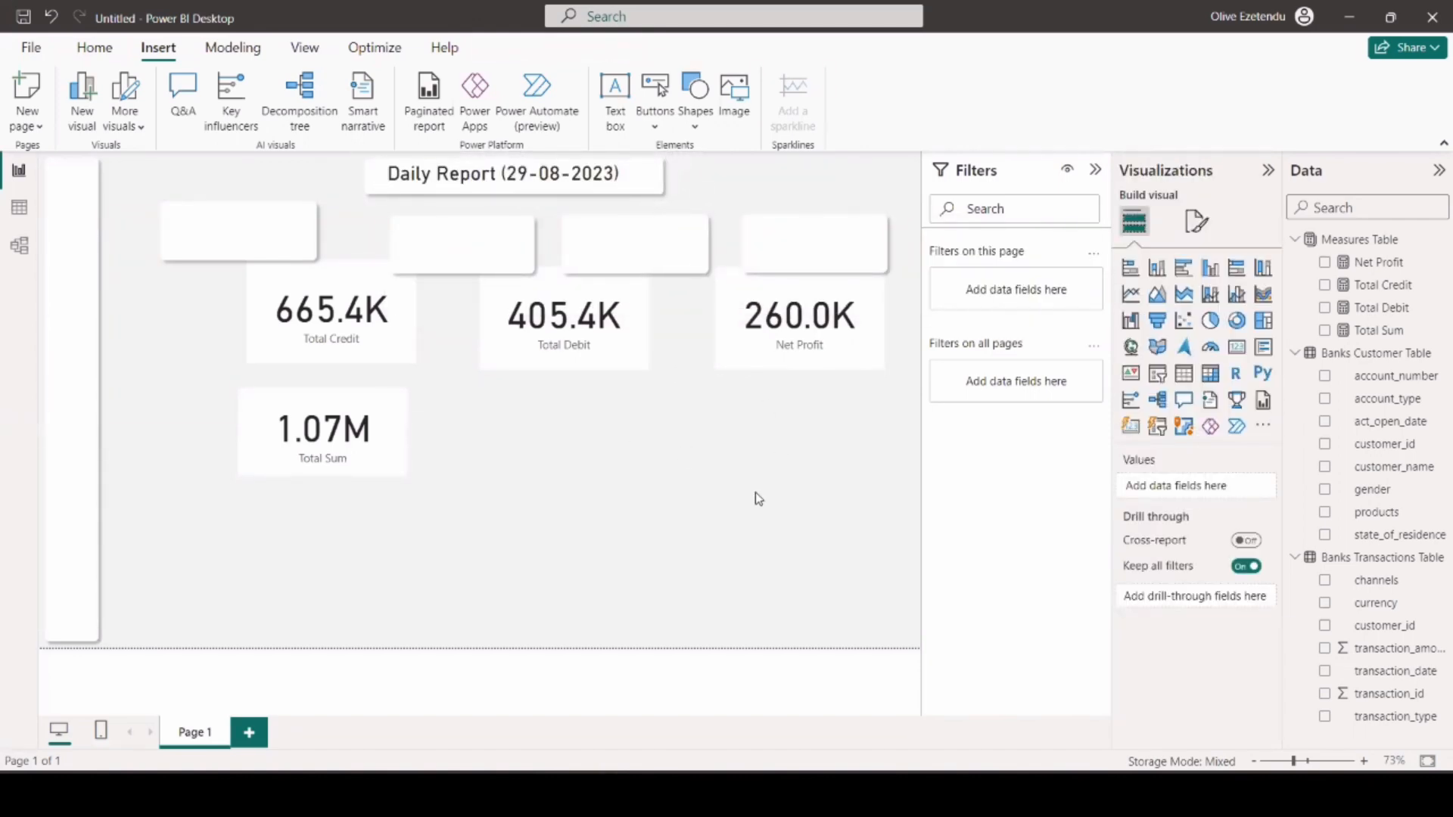
# Rearrange the four blank white rectangles into an evenly spaced row below the header.
pyautogui.moveTo(240, 230); pyautogui.dragTo(205, 234)
pyautogui.moveTo(455, 265); pyautogui.dragTo(407, 258)
pyautogui.moveTo(610, 264); pyautogui.dragTo(600, 257)
pyautogui.moveTo(802, 271); pyautogui.dragTo(817, 265)
pyautogui.click(625, 258)
# Move the Total Credit and Total Sum cards apart and bring all four cards forward above the rectangles.
pyautogui.moveTo(355, 301); pyautogui.dragTo(564, 404)
pyautogui.moveTo(360, 405); pyautogui.dragTo(283, 318)
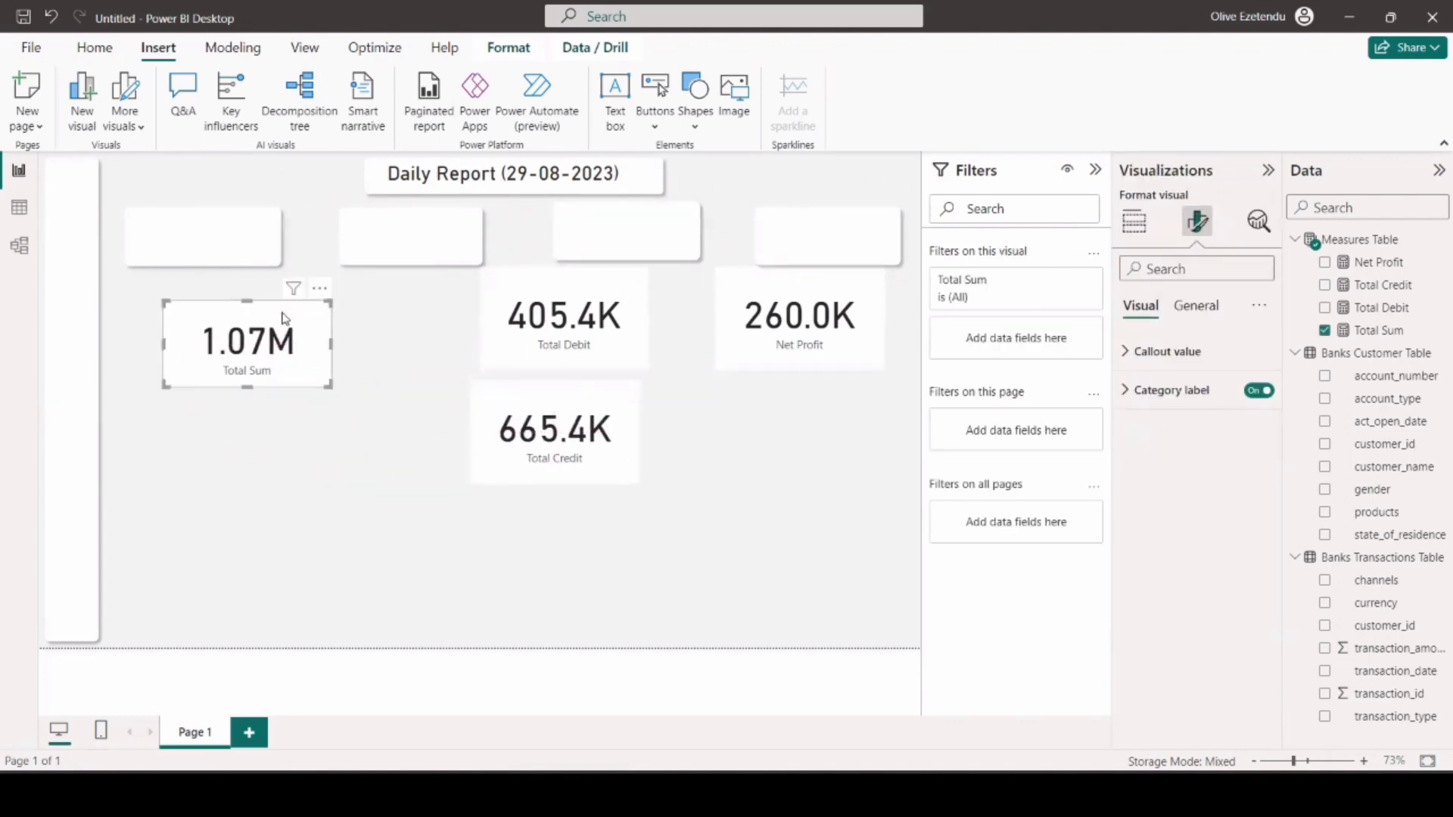
pyautogui.keyDown('ctrl'); pyautogui.click(512, 364); pyautogui.keyUp('ctrl')
pyautogui.keyDown('ctrl'); pyautogui.click(619, 428); pyautogui.keyUp('ctrl')
pyautogui.keyDown('ctrl'); pyautogui.click(795, 355); pyautogui.keyUp('ctrl')
pyautogui.click(508, 47)
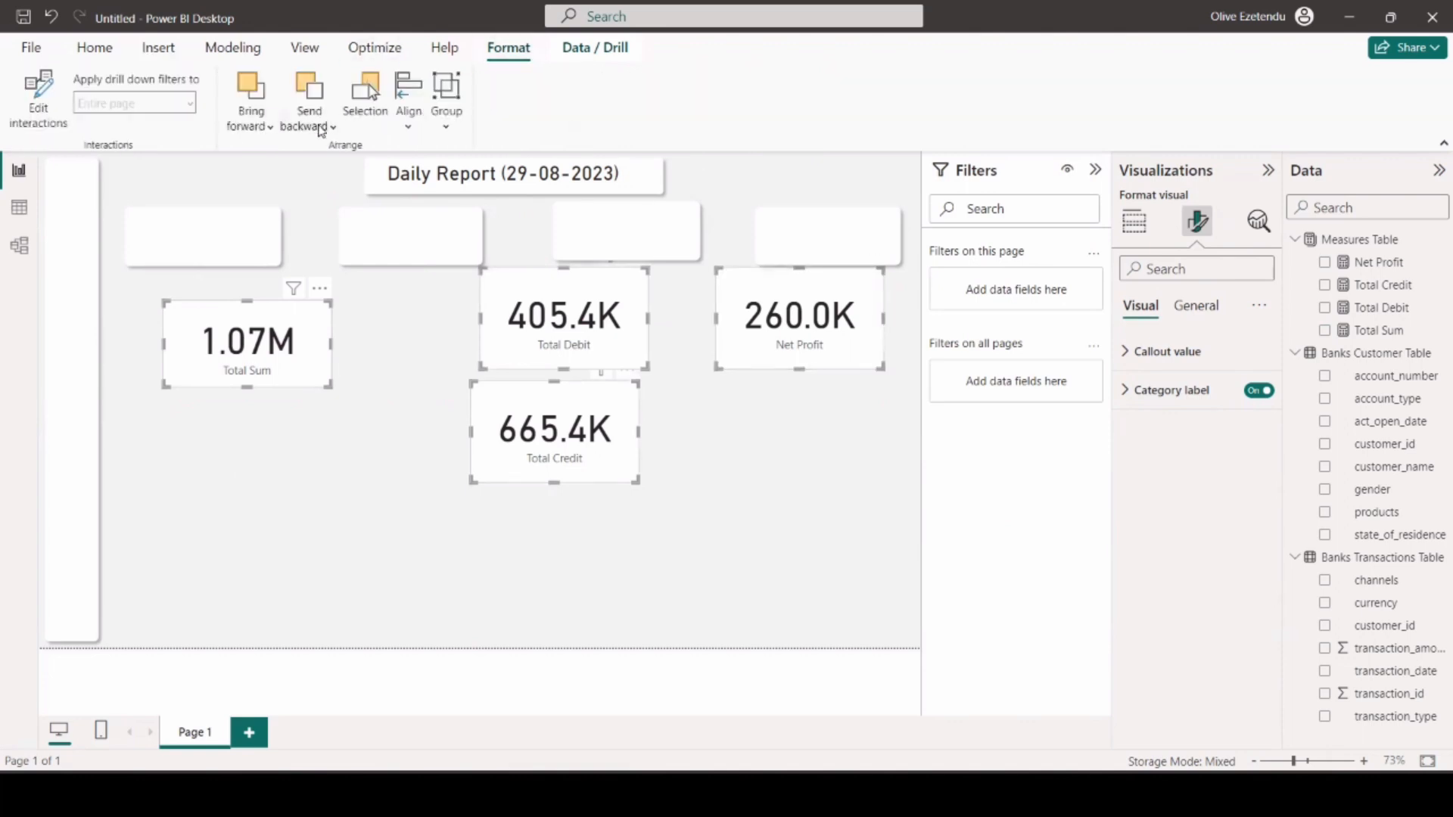
pyautogui.click(268, 126)
pyautogui.click(265, 156)
# Place the Total Sum card over the first white rectangle and shrink it to fit.
pyautogui.moveTo(254, 339); pyautogui.dragTo(205, 292)
pyautogui.click(213, 271)
pyautogui.moveTo(293, 317); pyautogui.dragTo(251, 243)
# Change the Total Sum card's category label colour to black.
pyautogui.click(1195, 221)
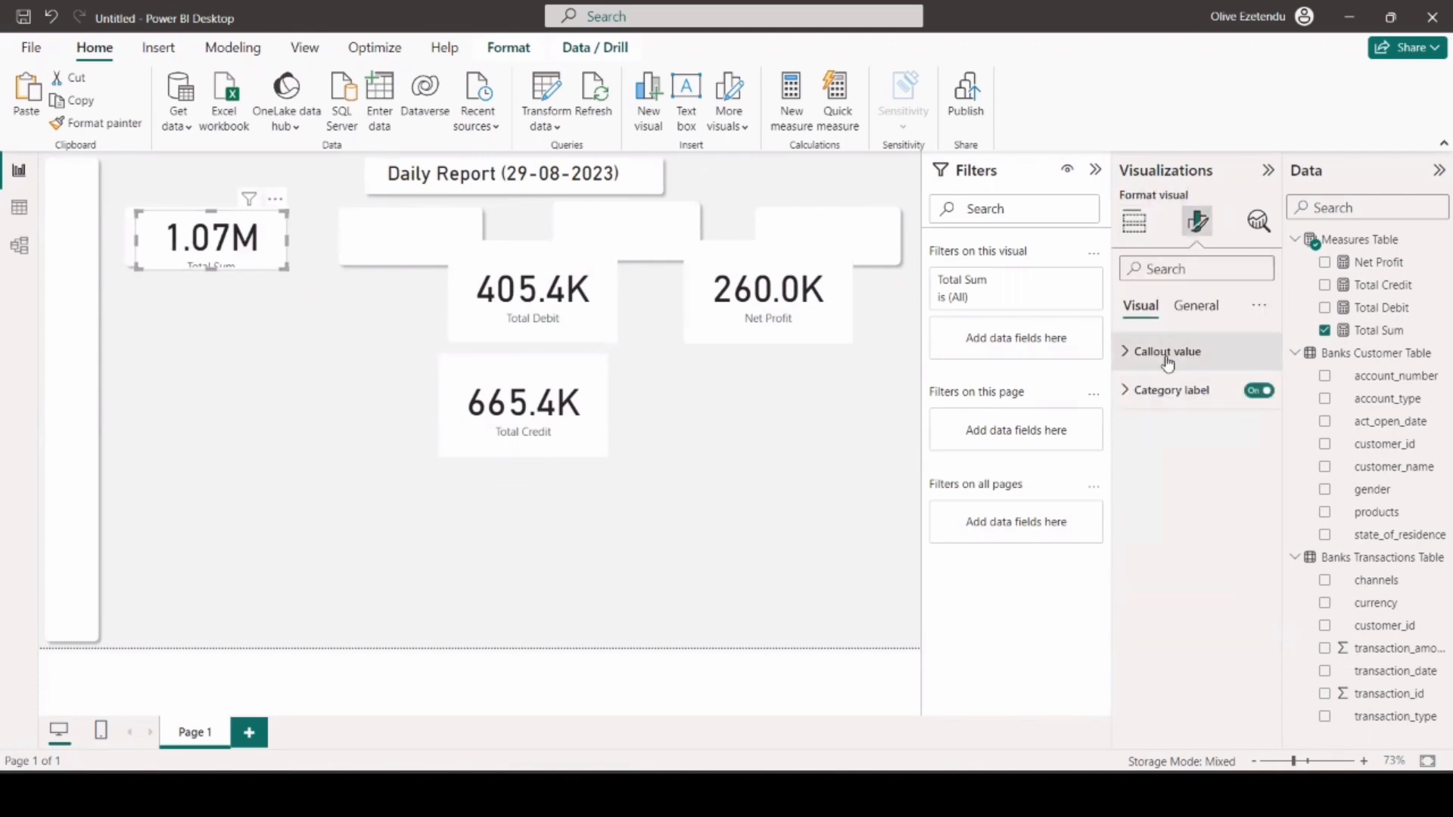
pyautogui.click(1161, 390)
pyautogui.click(1150, 532)
pyautogui.click(1177, 330)
pyautogui.click(1166, 536)
pyautogui.click(1177, 383)
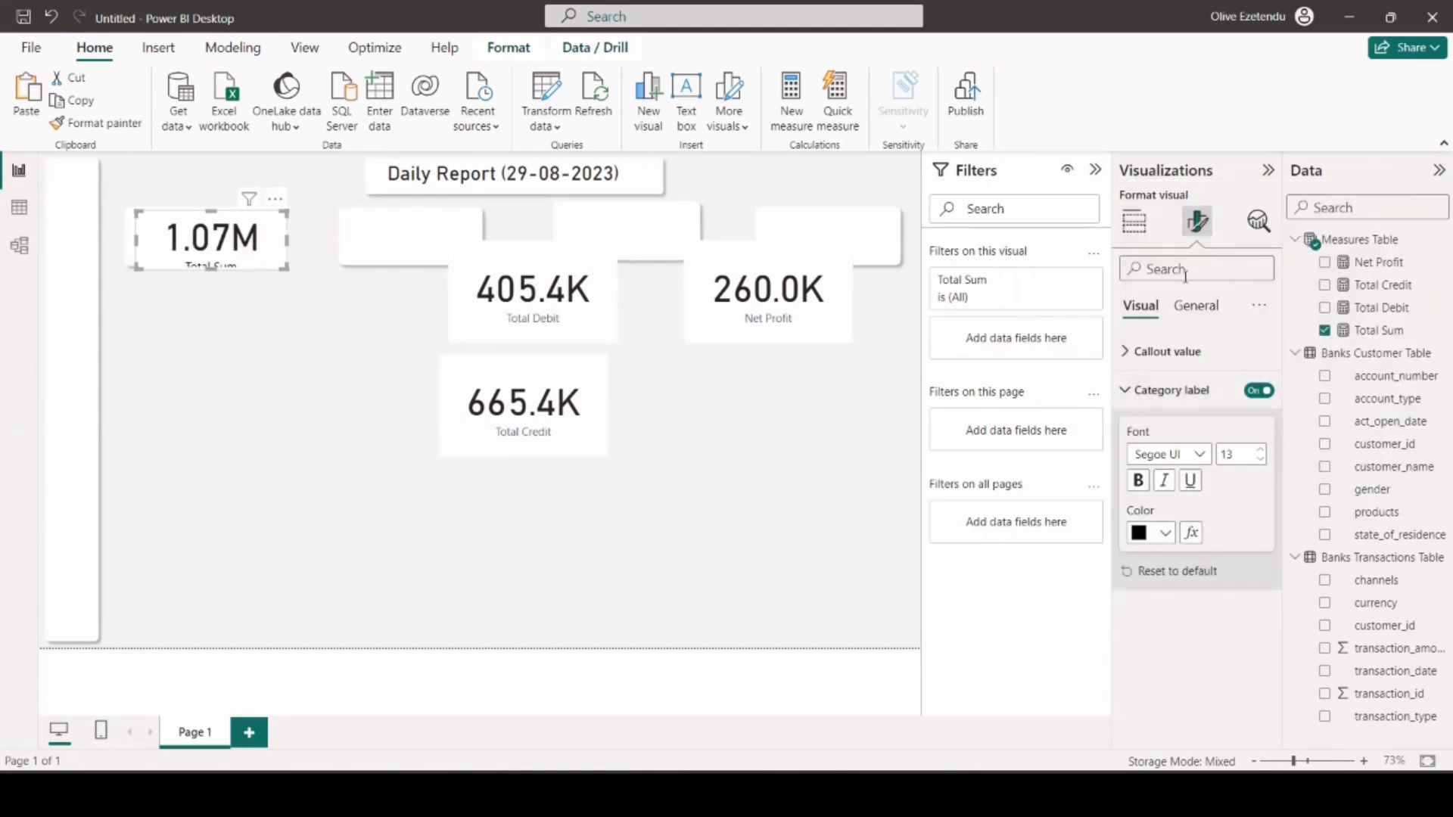
# Reduce the Total Sum card's callout value font size, starting with 35, and fit the card inside its rectangle.
pyautogui.click(1181, 351)
pyautogui.write('35')
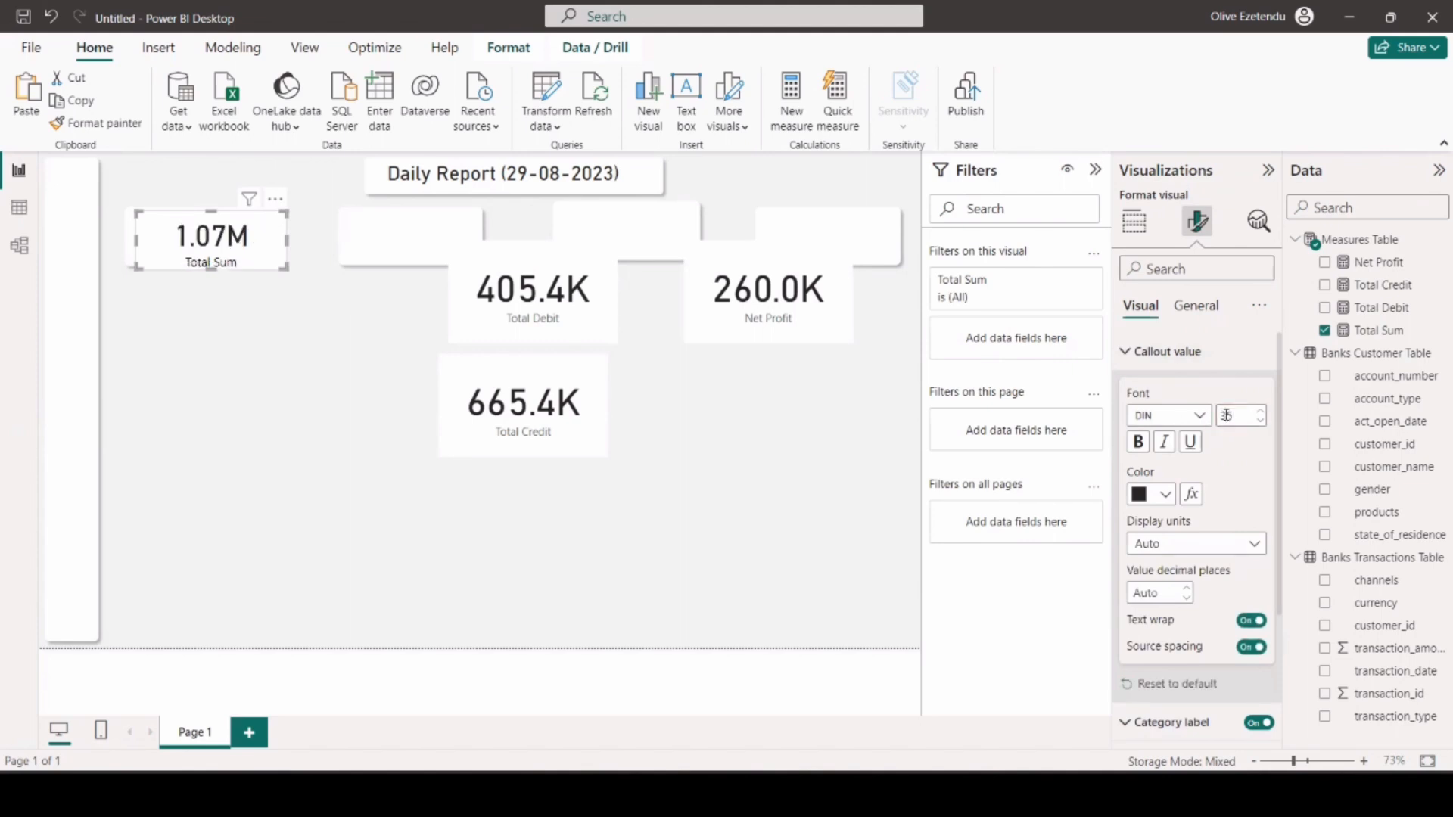
pyautogui.moveTo(246, 253); pyautogui.dragTo(230, 265)
pyautogui.moveTo(273, 208); pyautogui.dragTo(270, 213)
pyautogui.moveTo(215, 254); pyautogui.dragTo(273, 214)
pyautogui.doubleClick(1260, 421)
# Place the Total Credit card over the second rectangle, clear of Total Debit, and copy the Total Sum card's formatting onto it.
pyautogui.moveTo(544, 409)
pyautogui.mouseDown()
pyautogui.moveTo(451, 295)
pyautogui.moveTo(451, 266)
pyautogui.mouseUp()
pyautogui.moveTo(556, 297); pyautogui.dragTo(607, 433)
pyautogui.click(221, 240)
pyautogui.click(87, 121)
pyautogui.click(431, 256)
# Shrink the Total Credit card to fit its rectangle and fine-tune the Total Sum card's fit.
pyautogui.moveTo(514, 314)
pyautogui.mouseDown()
pyautogui.moveTo(485, 260)
pyautogui.moveTo(413, 267)
pyautogui.moveTo(409, 250)
pyautogui.mouseUp()
pyautogui.click(597, 244)
pyautogui.click(594, 394)
pyautogui.click(423, 257)
pyautogui.click(210, 265)
pyautogui.moveTo(208, 266); pyautogui.dragTo(275, 257)
pyautogui.click(426, 311)
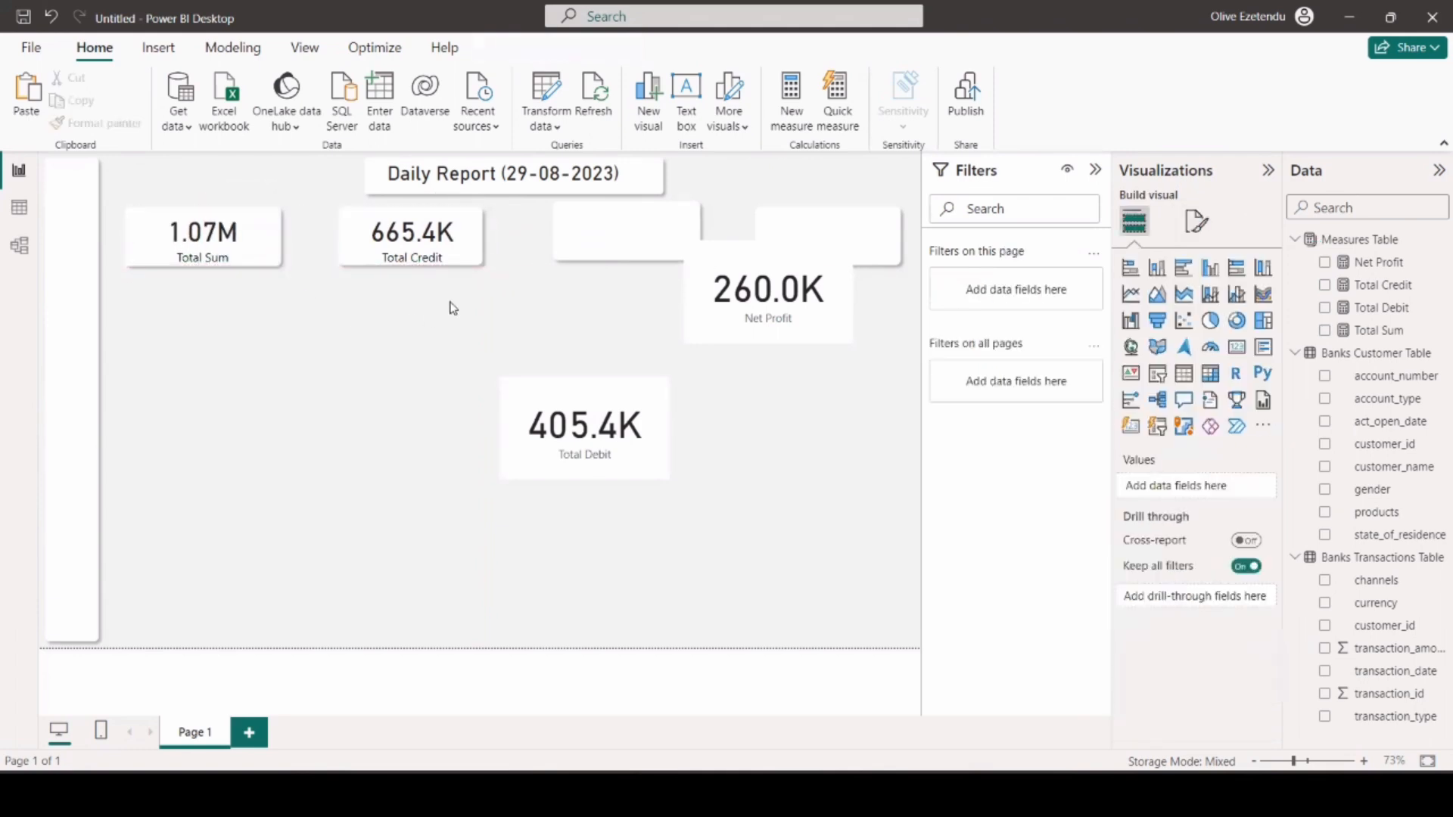
# Widen the second rectangle slightly and adjust the third rectangle's width and position in the row.
pyautogui.click(476, 241)
pyautogui.click(339, 232)
pyautogui.moveTo(337, 234); pyautogui.dragTo(326, 234)
pyautogui.click(534, 272)
pyautogui.moveTo(591, 237); pyautogui.dragTo(578, 245)
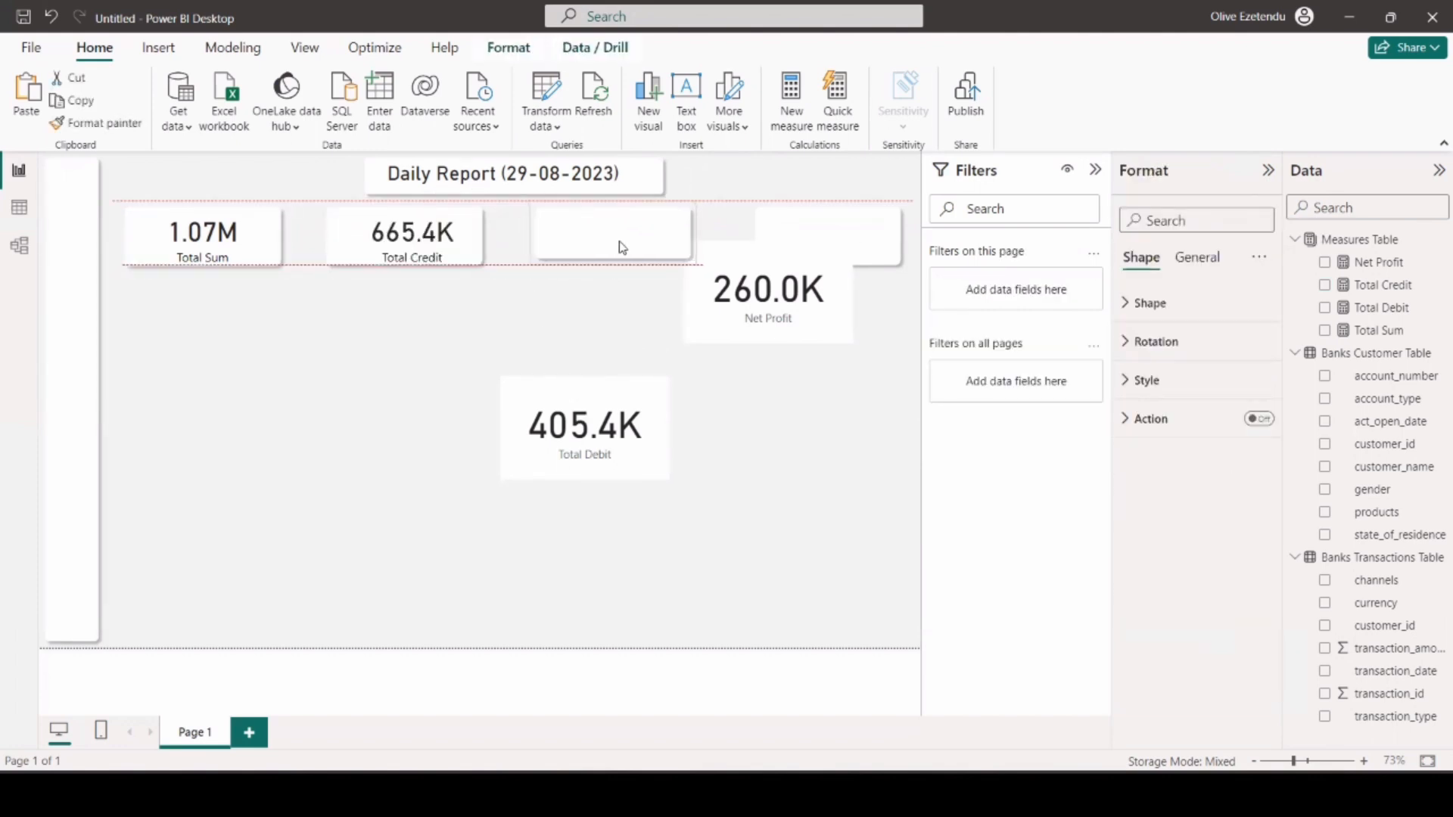
# Copy the Total Credit card's formatting onto the Total Debit card and place it over the third rectangle.
pyautogui.click(427, 251)
pyautogui.click(137, 130)
pyautogui.click(587, 412)
pyautogui.moveTo(586, 412)
pyautogui.mouseDown()
pyautogui.moveTo(619, 249)
pyautogui.moveTo(602, 246)
pyautogui.mouseUp()
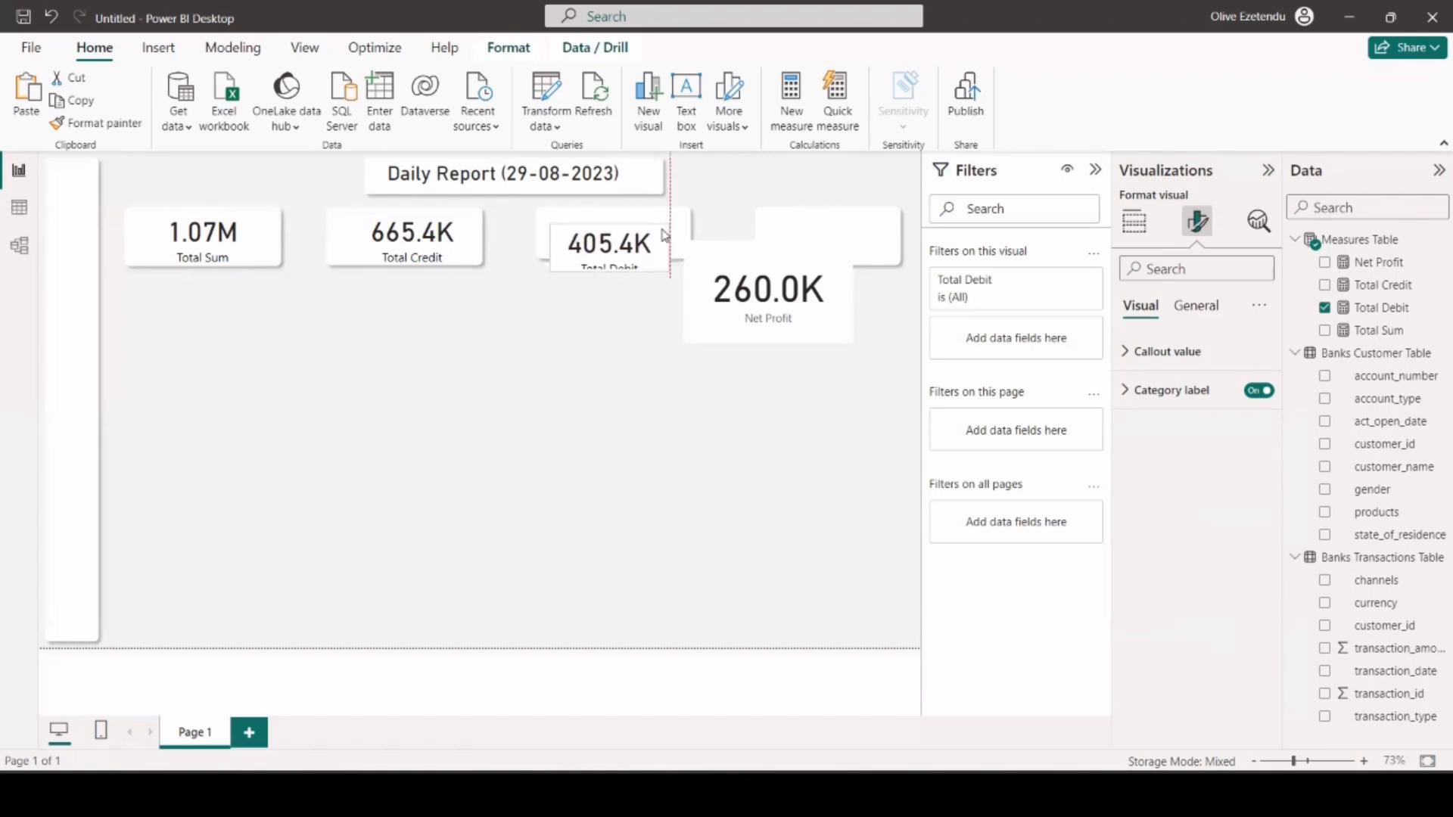
# Fit the Total Debit card to its rectangle and adjust its callout value font size to 32.
pyautogui.click(1159, 351)
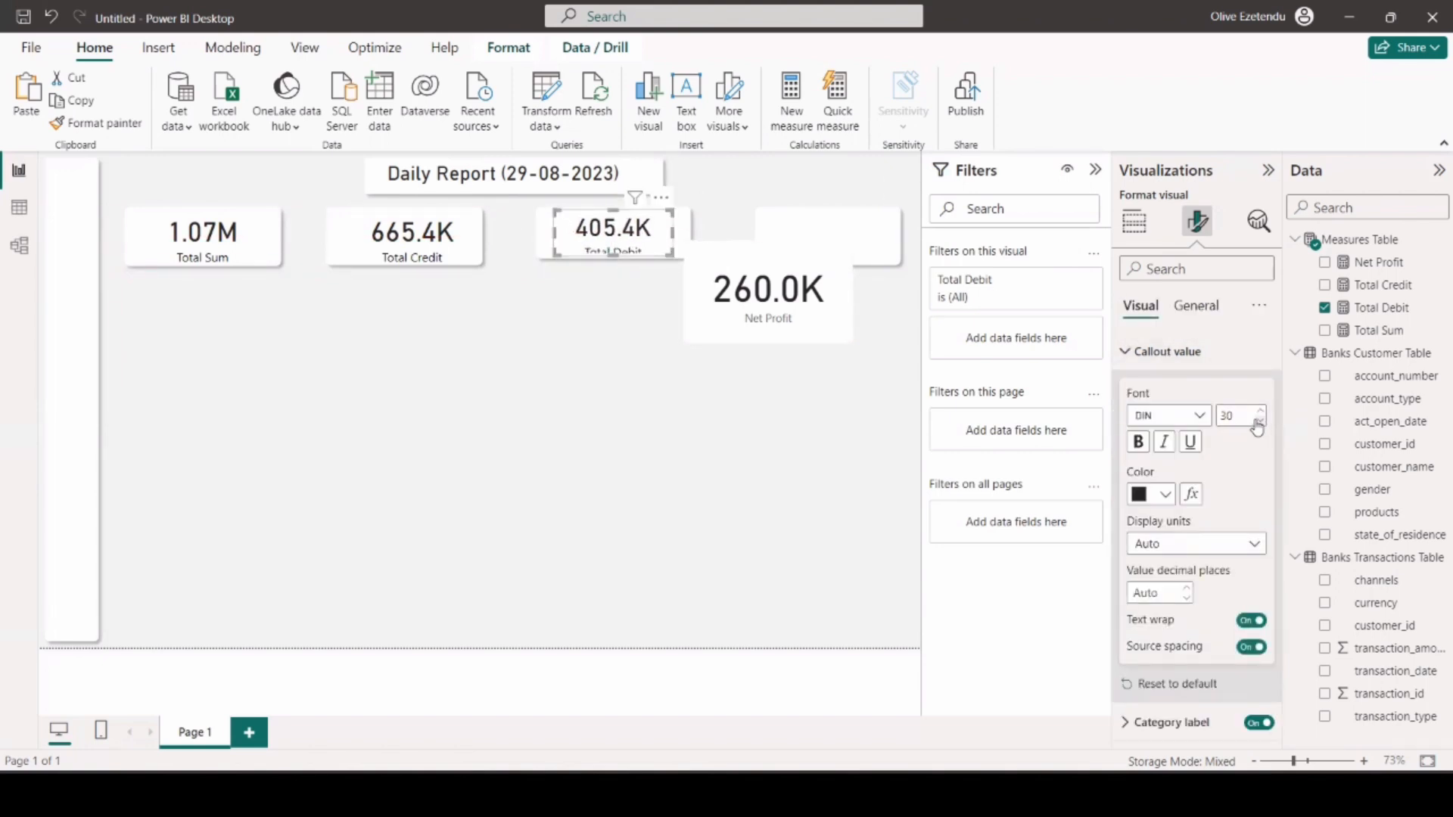
pyautogui.click(611, 259)
pyautogui.moveTo(611, 267); pyautogui.dragTo(611, 264)
pyautogui.click(598, 310)
pyautogui.click(1197, 221)
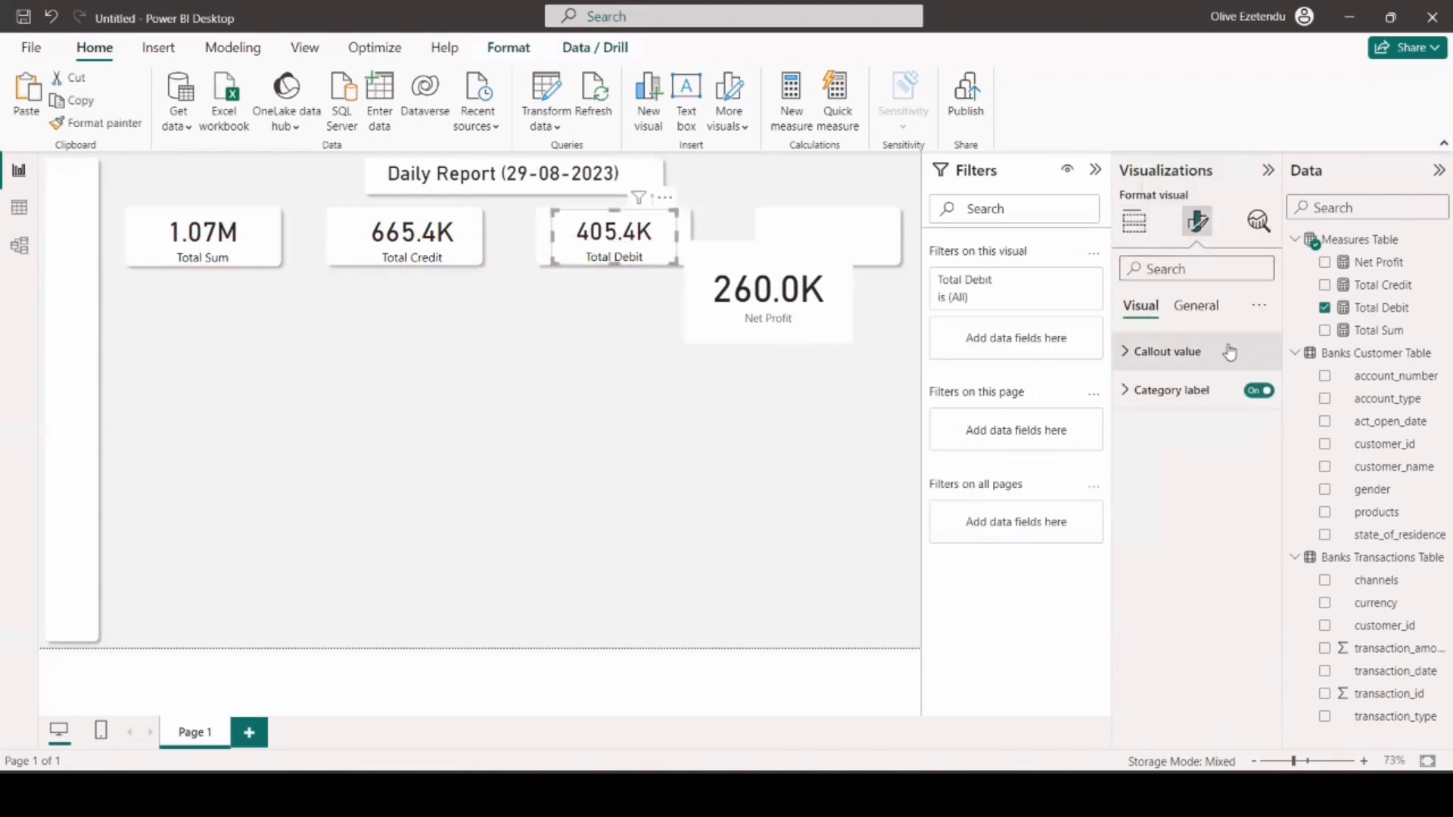
pyautogui.click(1226, 350)
pyautogui.click(1259, 423)
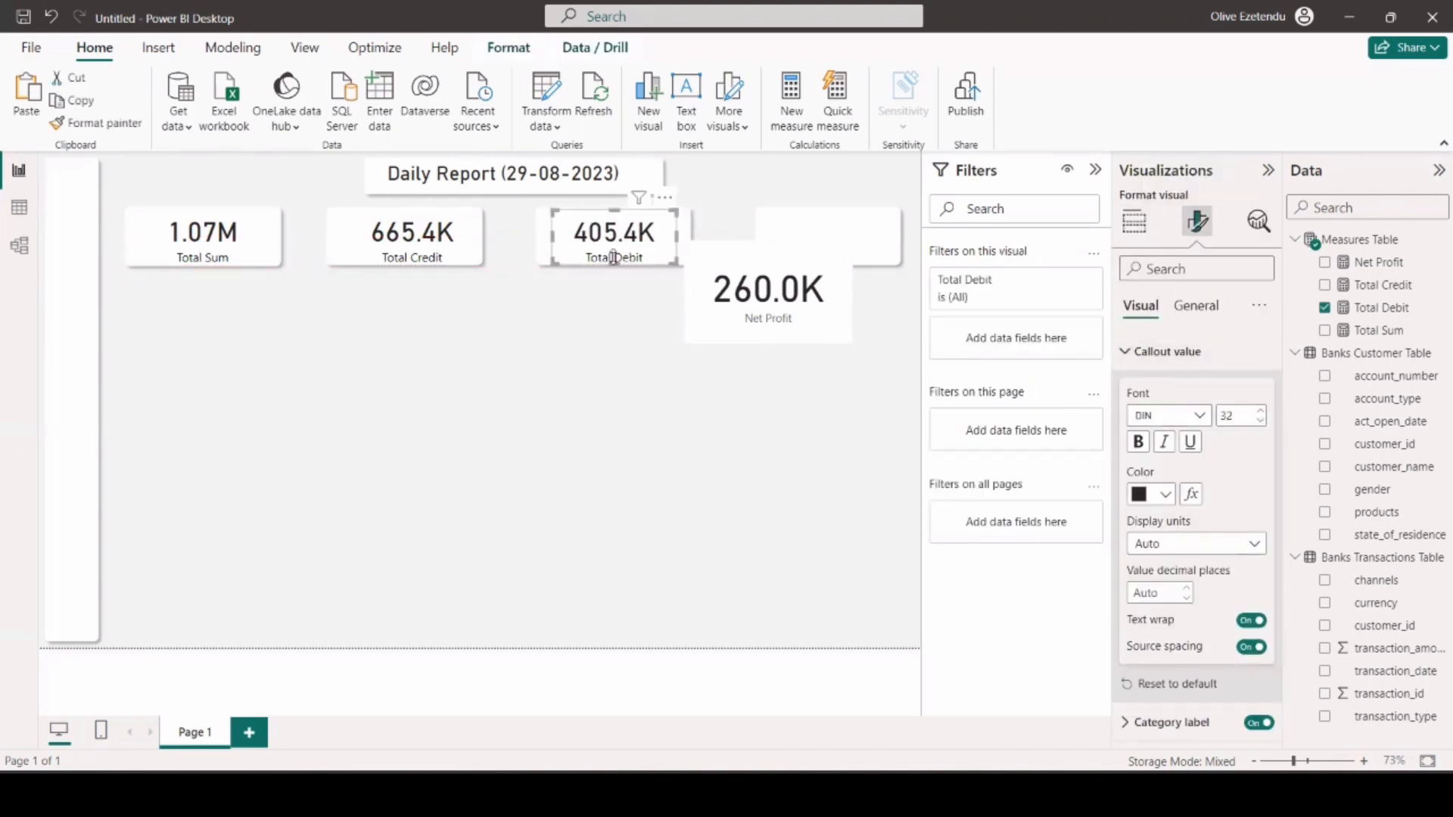
pyautogui.click(599, 349)
# Copy the Total Debit card's formatting onto the Net Profit card and place it over the fourth rectangle.
pyautogui.moveTo(777, 297); pyautogui.dragTo(798, 354)
pyautogui.click(617, 244)
pyautogui.click(137, 122)
pyautogui.click(795, 341)
pyautogui.moveTo(706, 399)
pyautogui.mouseDown()
pyautogui.moveTo(725, 354)
pyautogui.moveTo(791, 299)
pyautogui.moveTo(789, 247)
pyautogui.moveTo(766, 242)
pyautogui.moveTo(831, 239)
pyautogui.mouseUp()
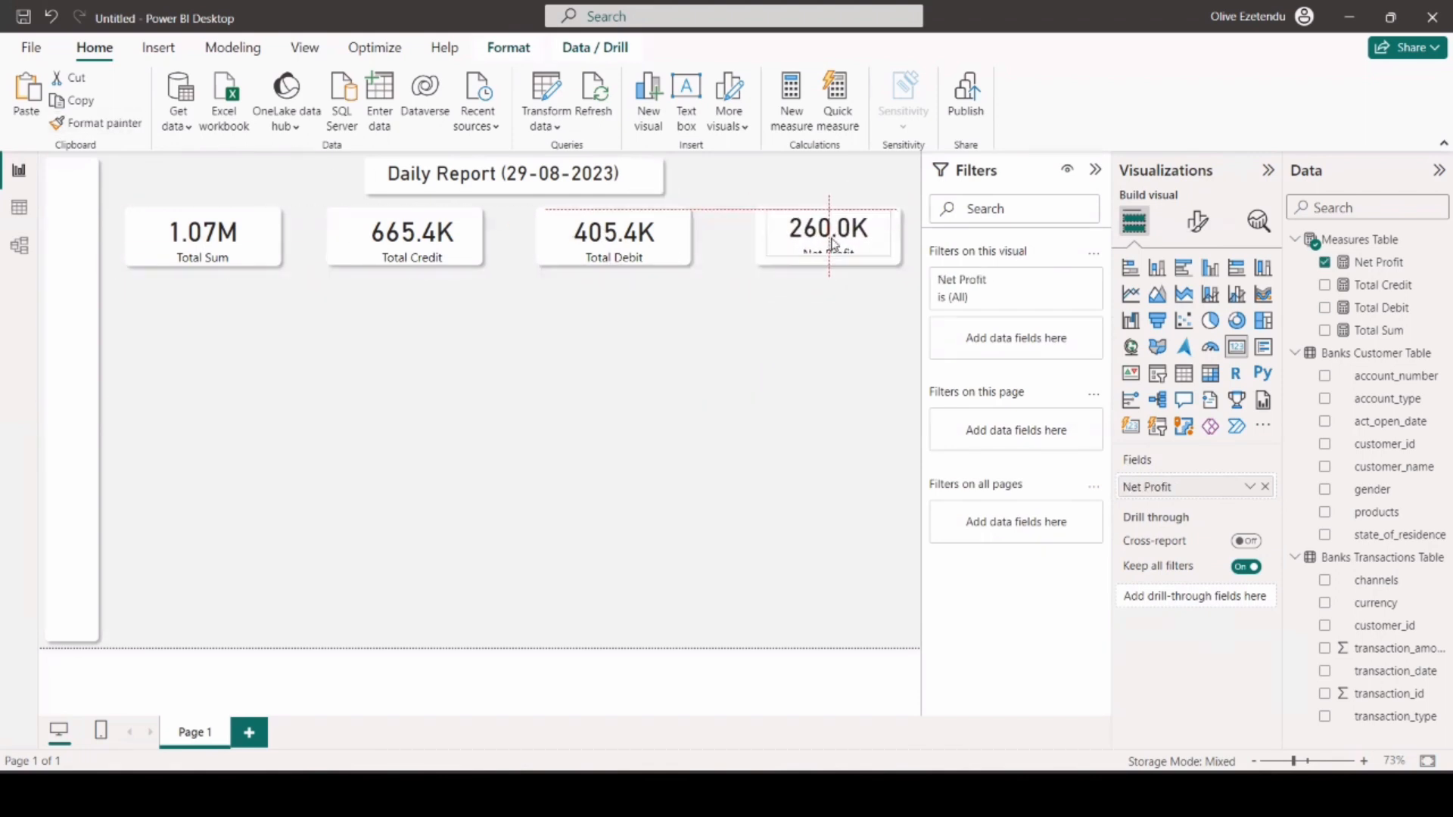
pyautogui.click(277, 275)
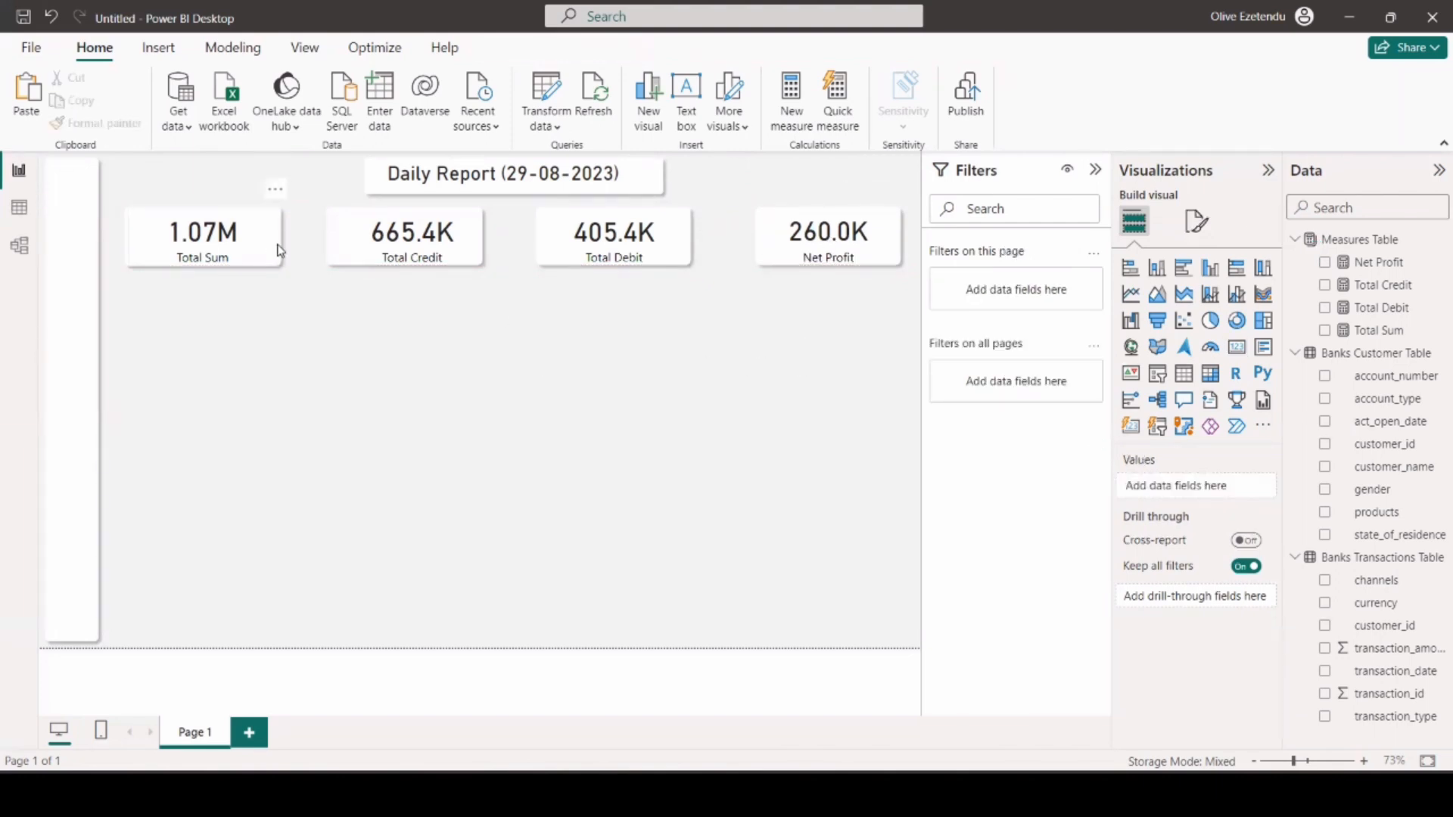
# Duplicate a card rectangle to make two large white rectangles side by side beneath the row of cards.
pyautogui.click(276, 268)
pyautogui.moveTo(229, 227); pyautogui.dragTo(229, 324)
pyautogui.moveTo(286, 366); pyautogui.dragTo(321, 432)
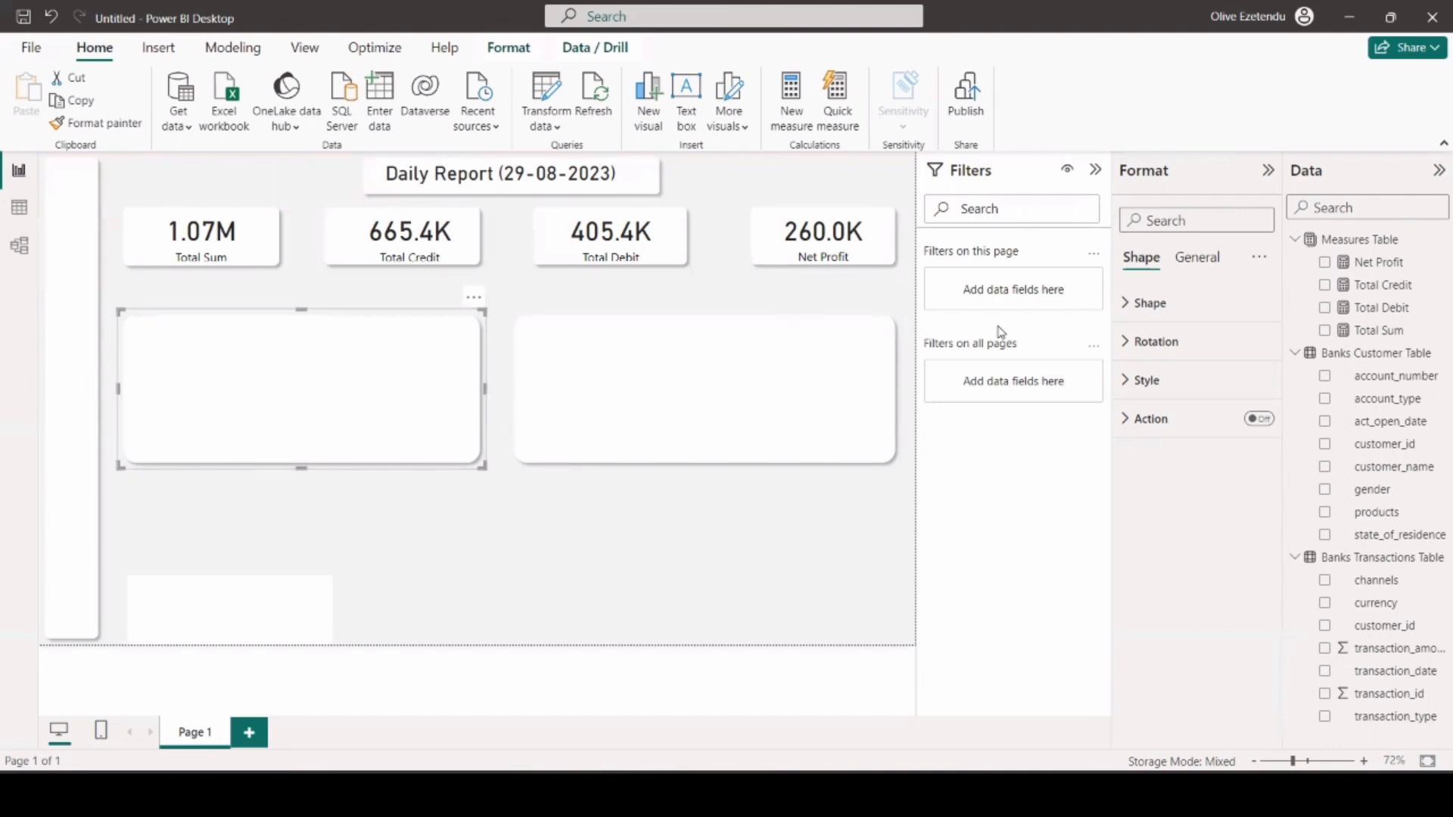
pyautogui.click(860, 543)
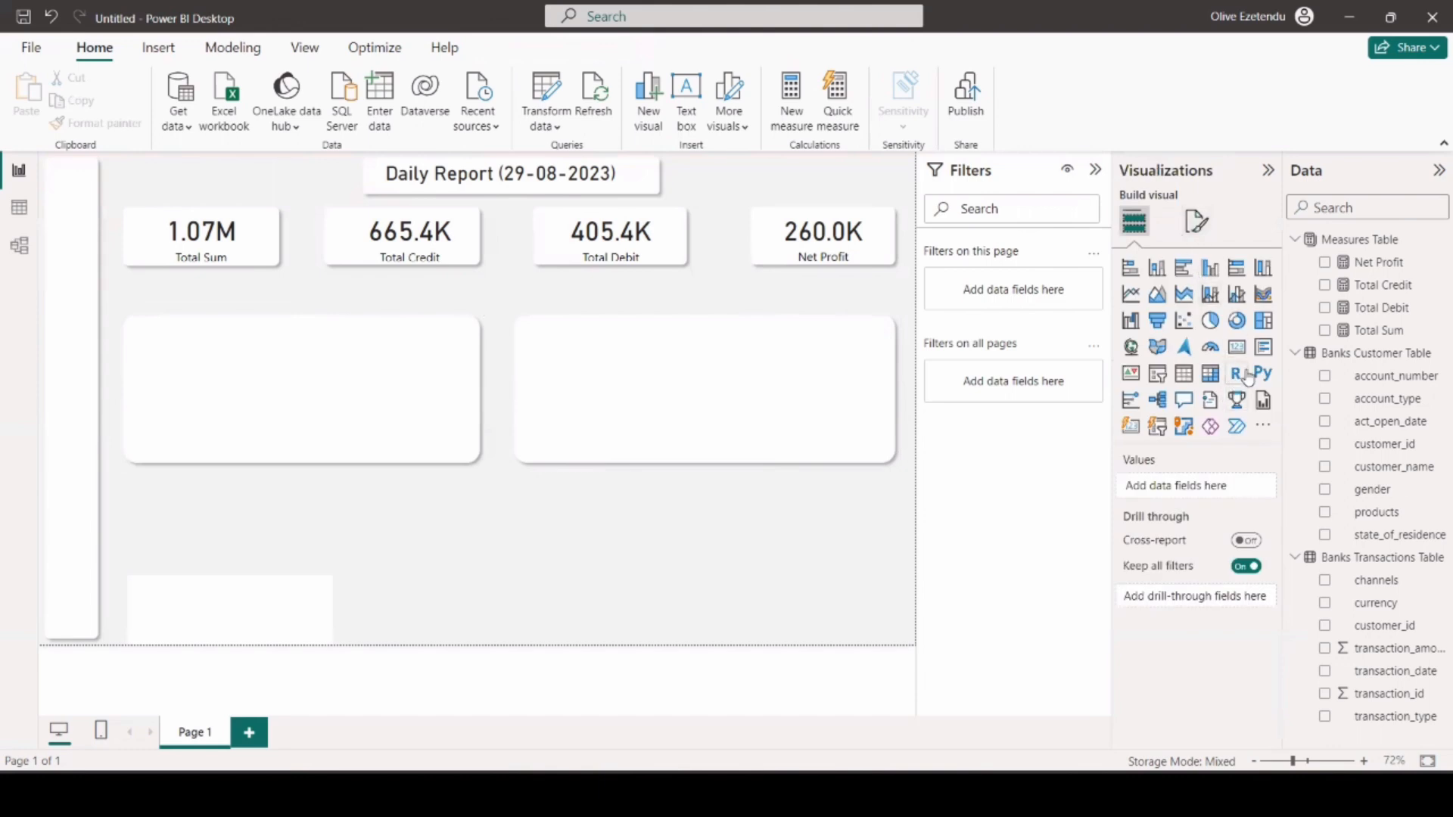
# Insert a table visual and fit it inside the large rectangle beneath the Total Sum and Total Credit cards.
pyautogui.click(1185, 382)
pyautogui.moveTo(255, 513); pyautogui.dragTo(268, 384)
pyautogui.moveTo(497, 383); pyautogui.dragTo(463, 387)
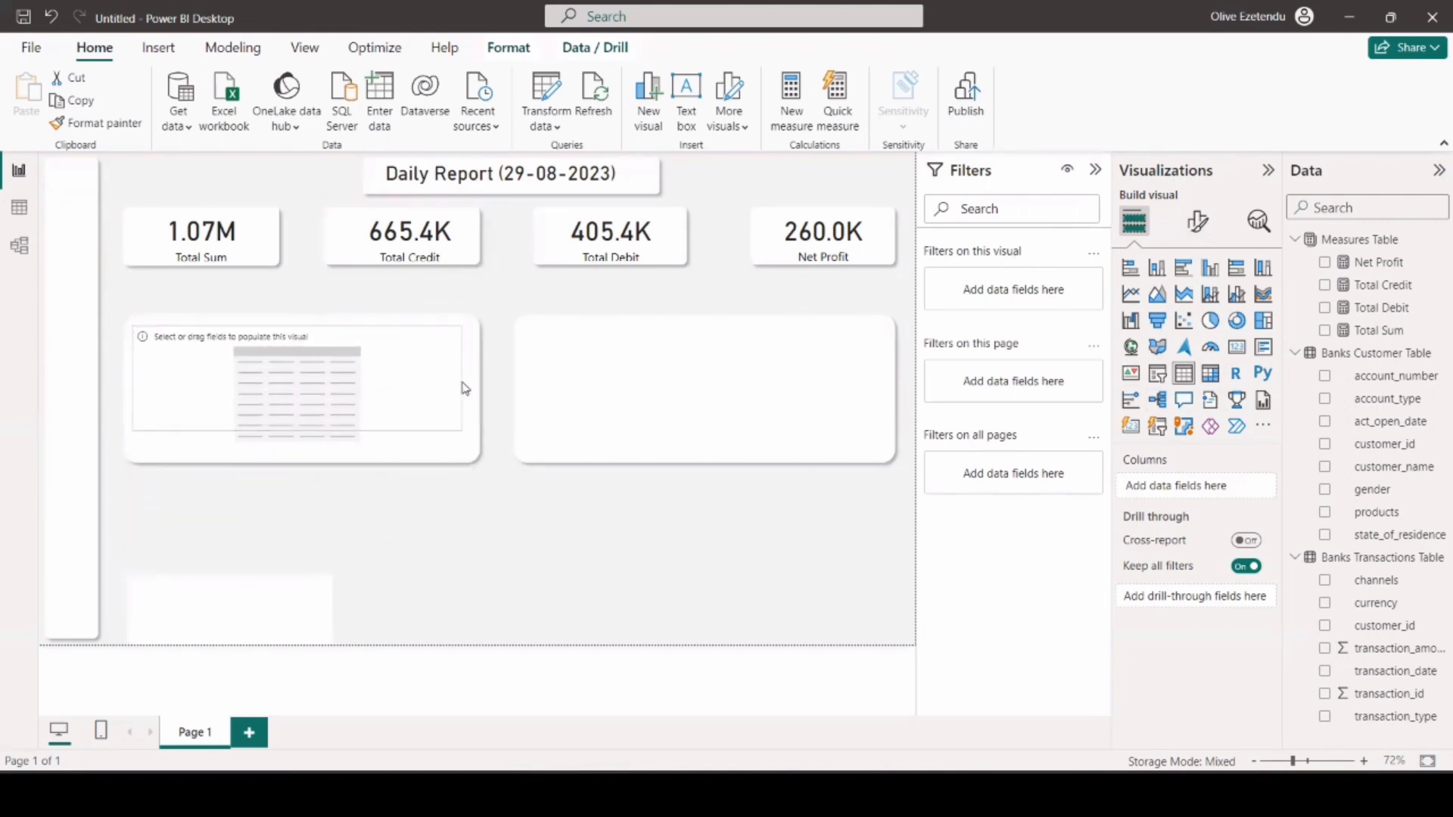
pyautogui.moveTo(297, 433); pyautogui.dragTo(302, 451)
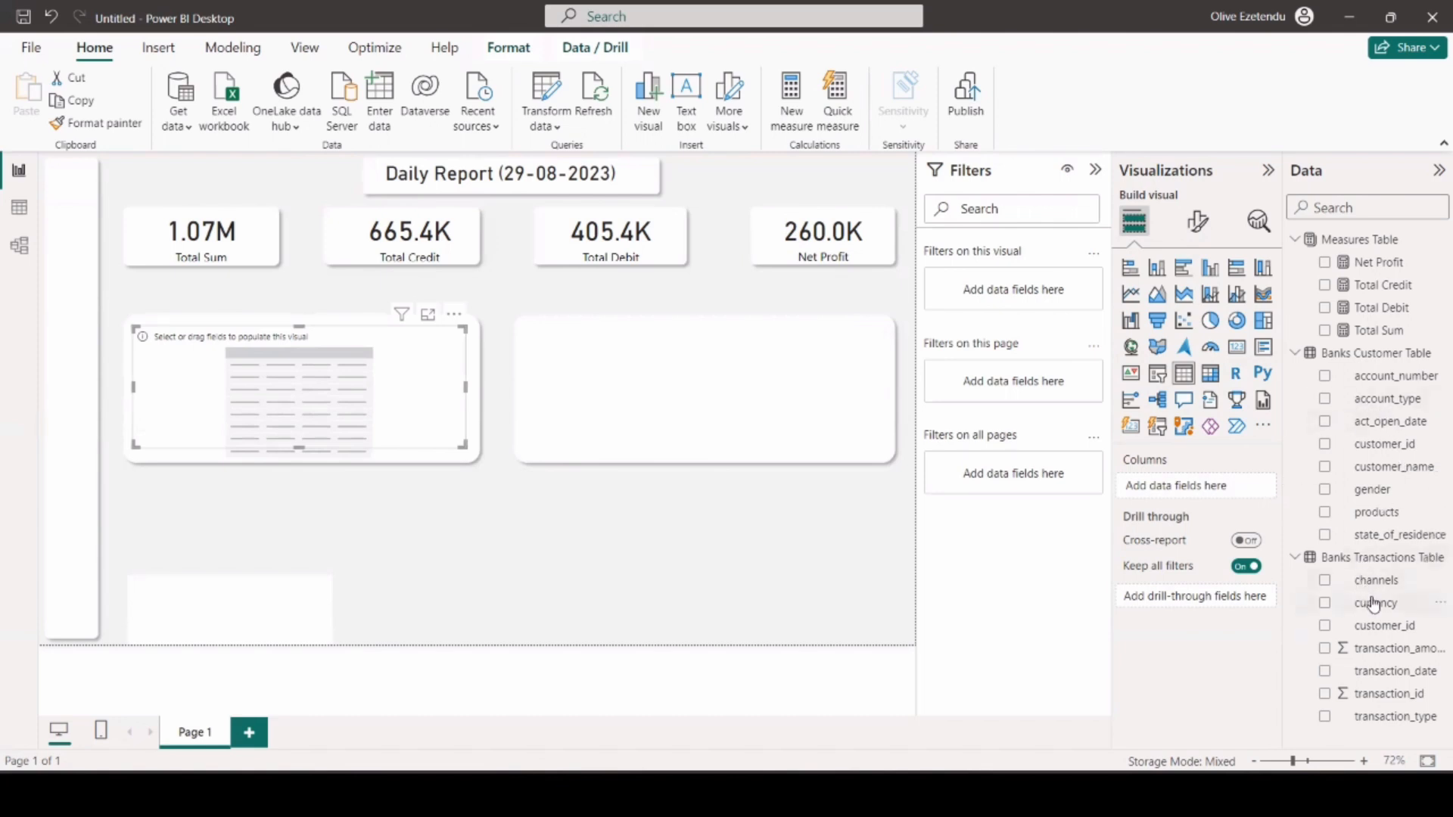
# Fill the table with customer_name, Total Sum, Total Credit, Total Debit and Net Profit, and resize it to leave title space above.
pyautogui.moveTo(1354, 471); pyautogui.dragTo(1213, 488)
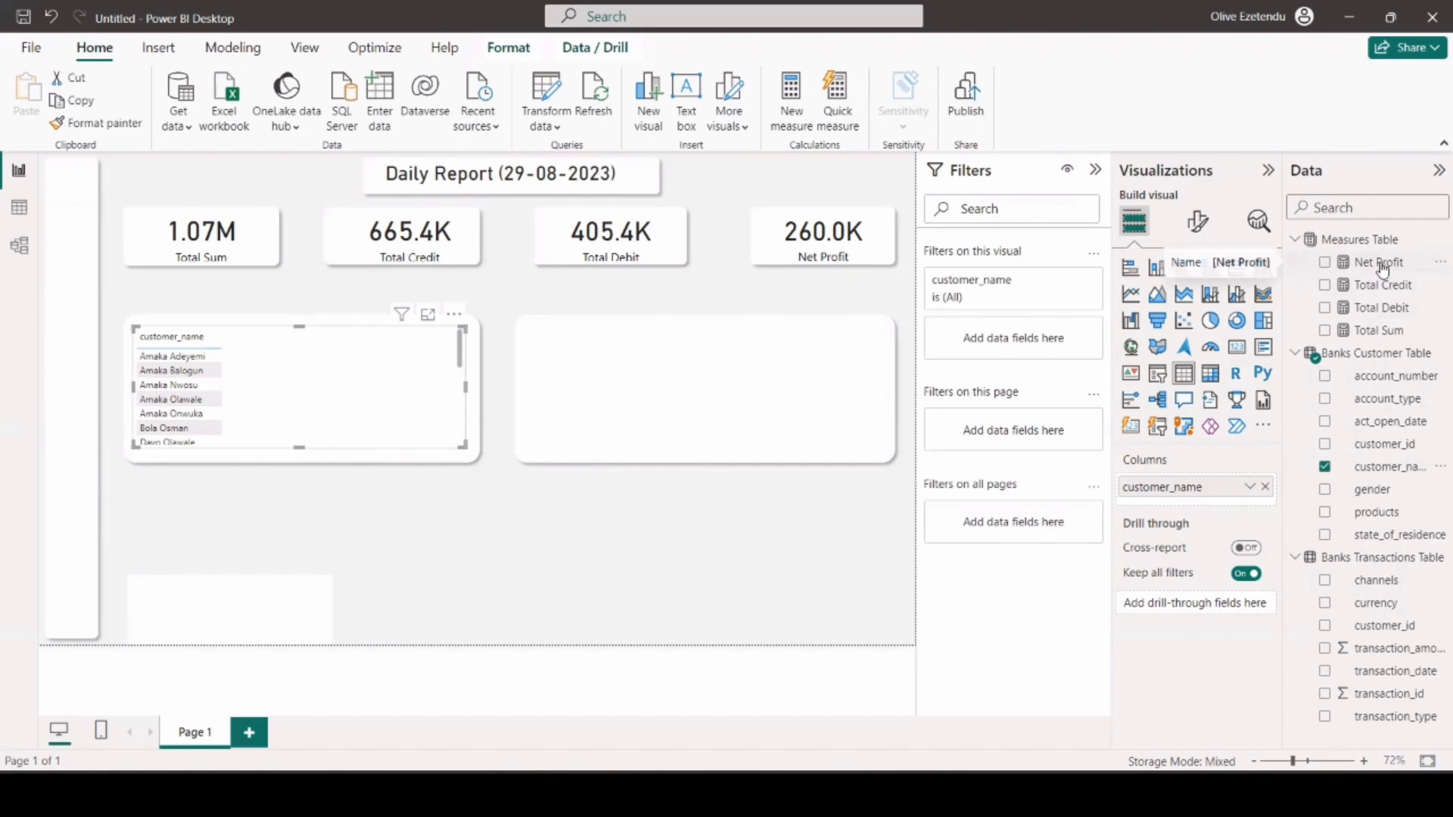
pyautogui.moveTo(1394, 330); pyautogui.dragTo(1233, 513)
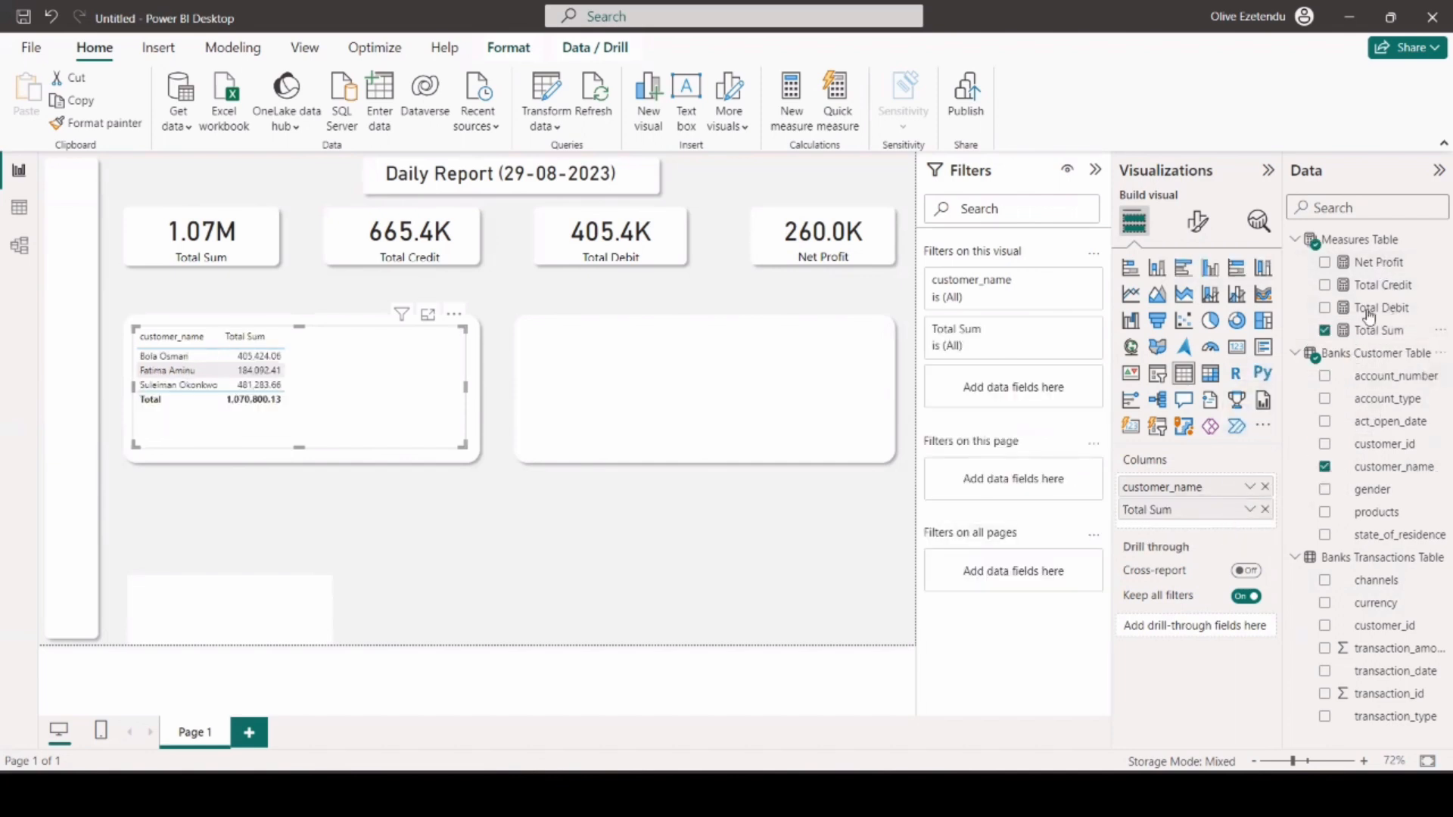
pyautogui.moveTo(1396, 287); pyautogui.dragTo(1241, 533)
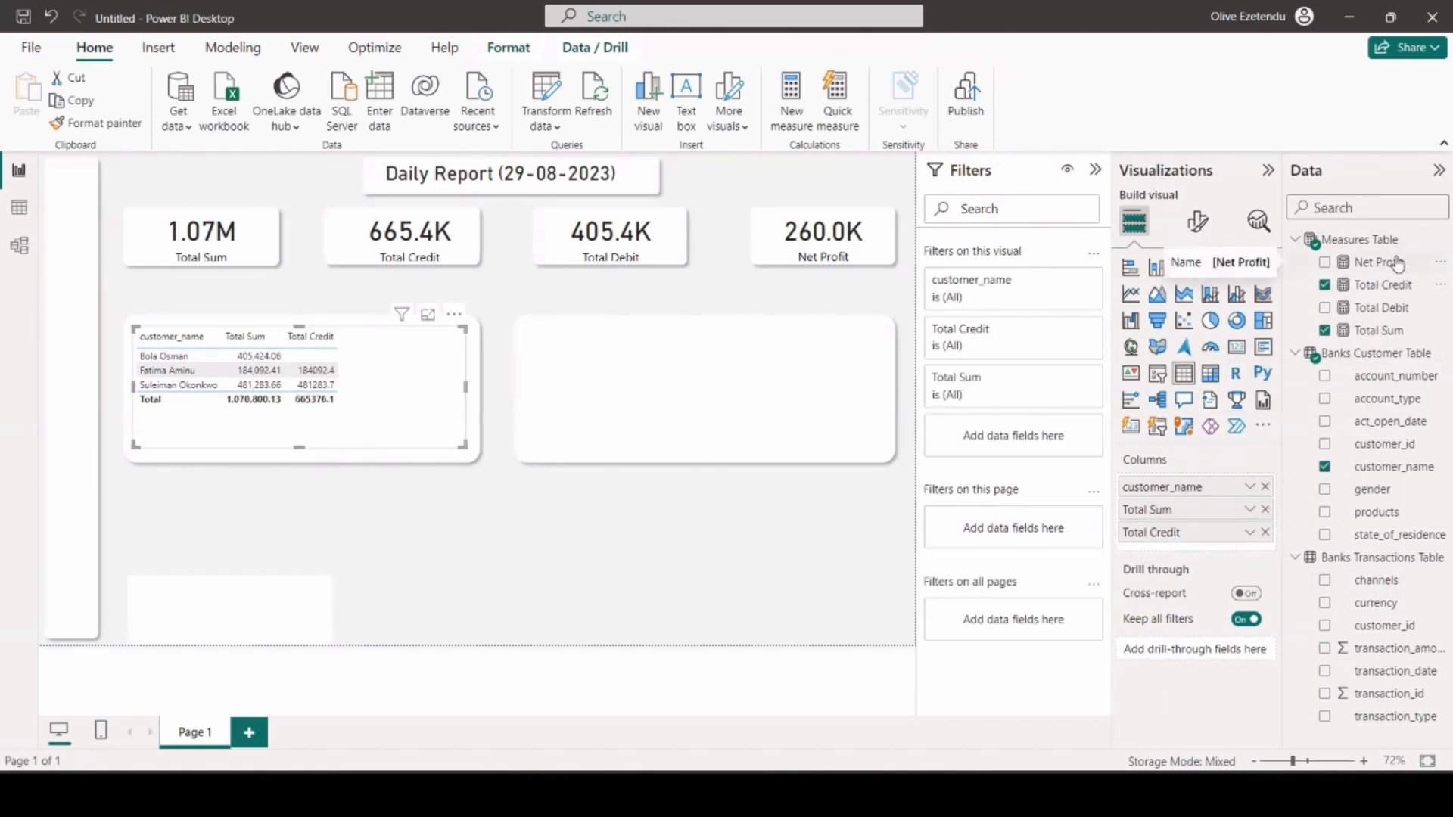
pyautogui.moveTo(1380, 307); pyautogui.dragTo(1223, 552)
pyautogui.moveTo(1379, 262); pyautogui.dragTo(1234, 579)
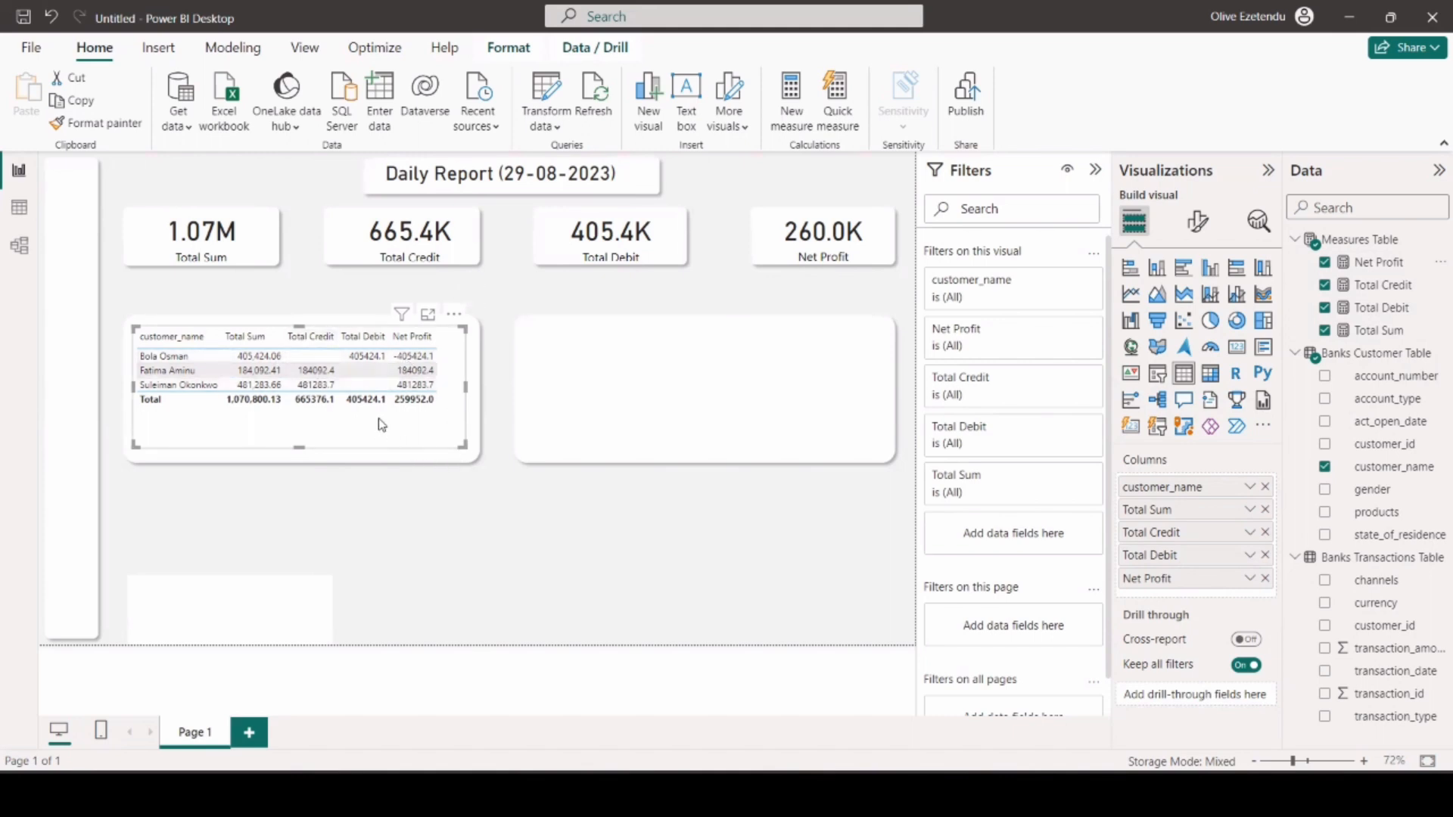
pyautogui.moveTo(314, 333); pyautogui.dragTo(299, 360)
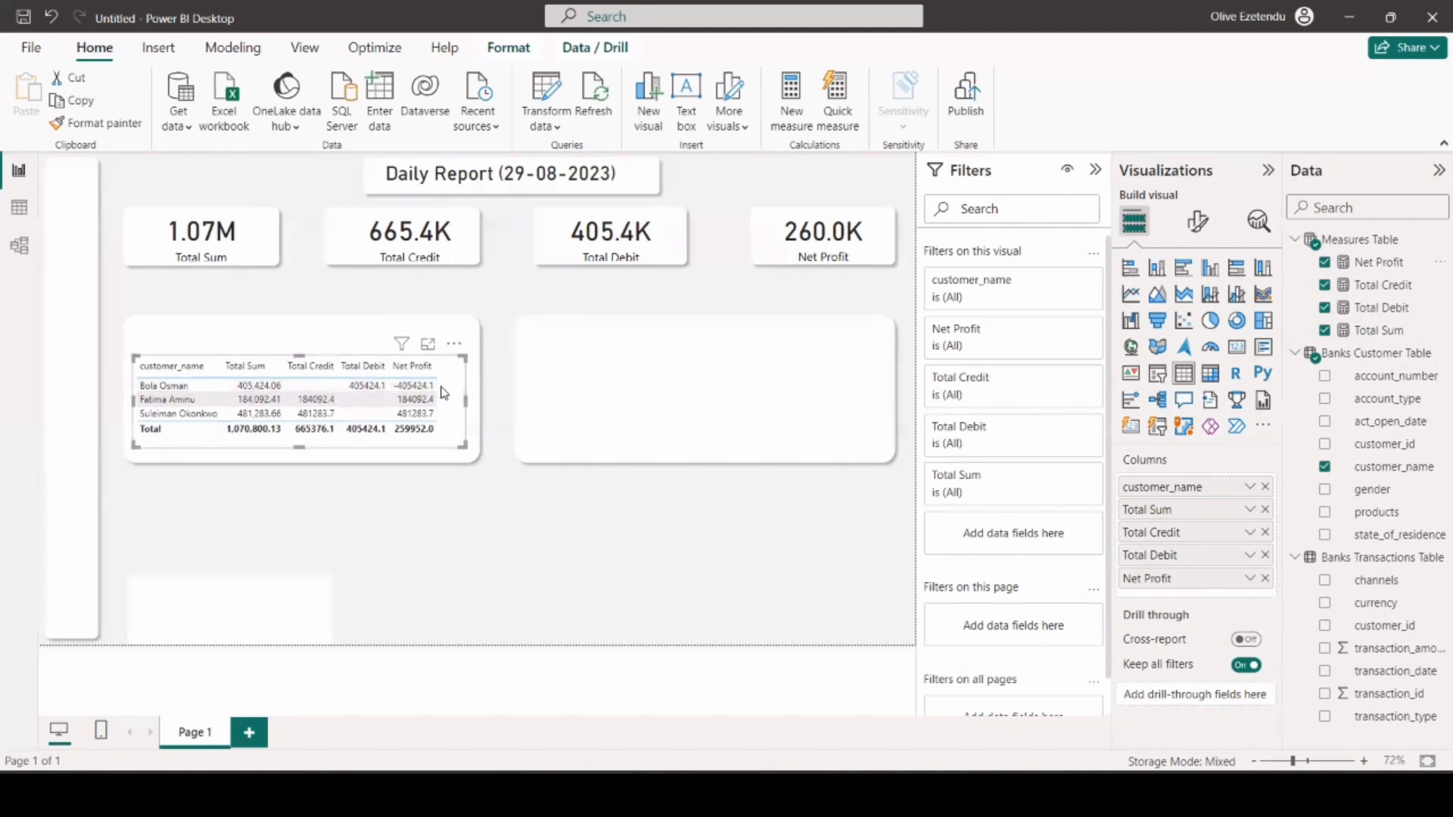
pyautogui.moveTo(464, 400); pyautogui.dragTo(470, 406)
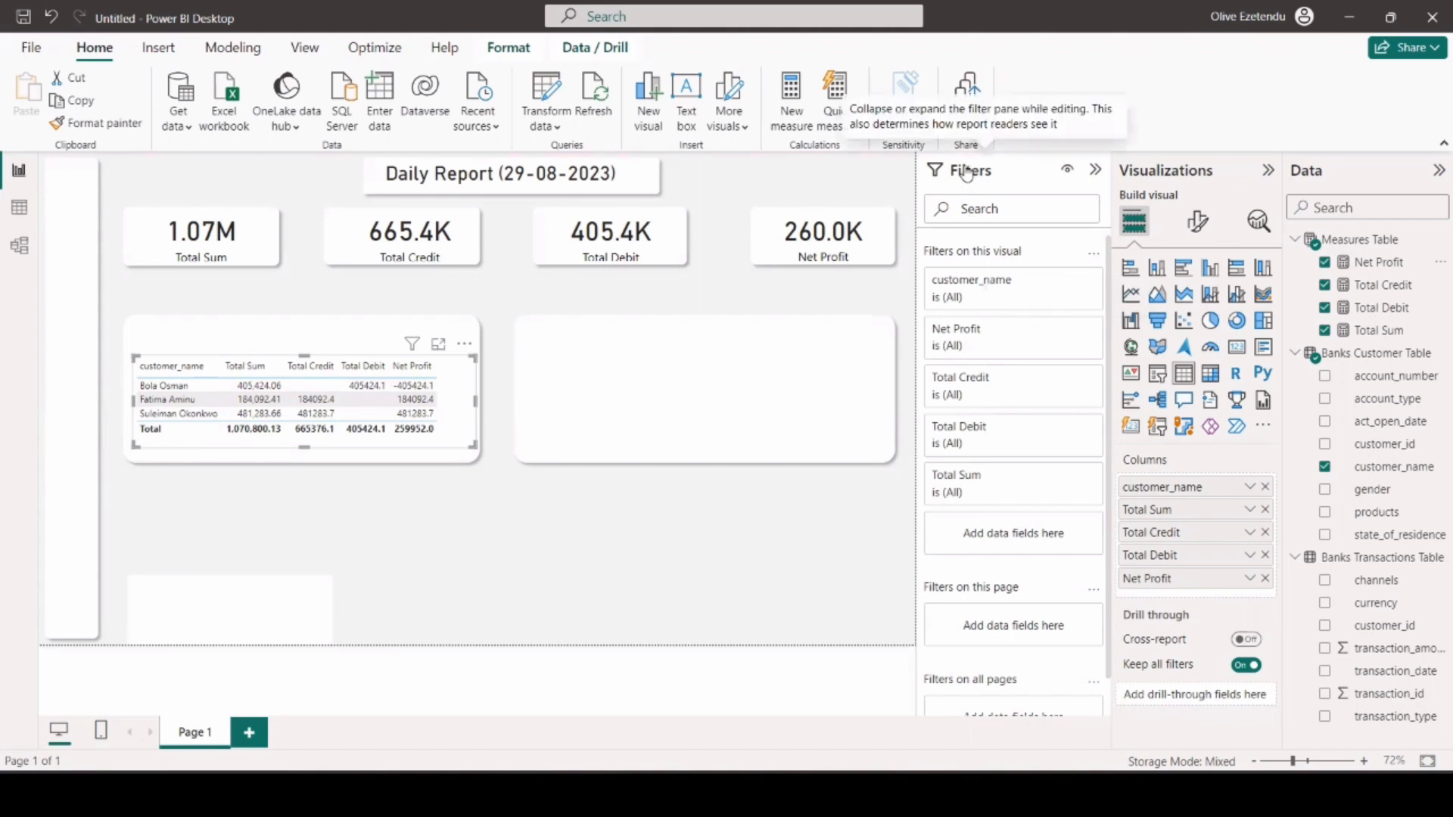
# Filter the table to rows where Net Profit is greater than 0.
pyautogui.click(1066, 330)
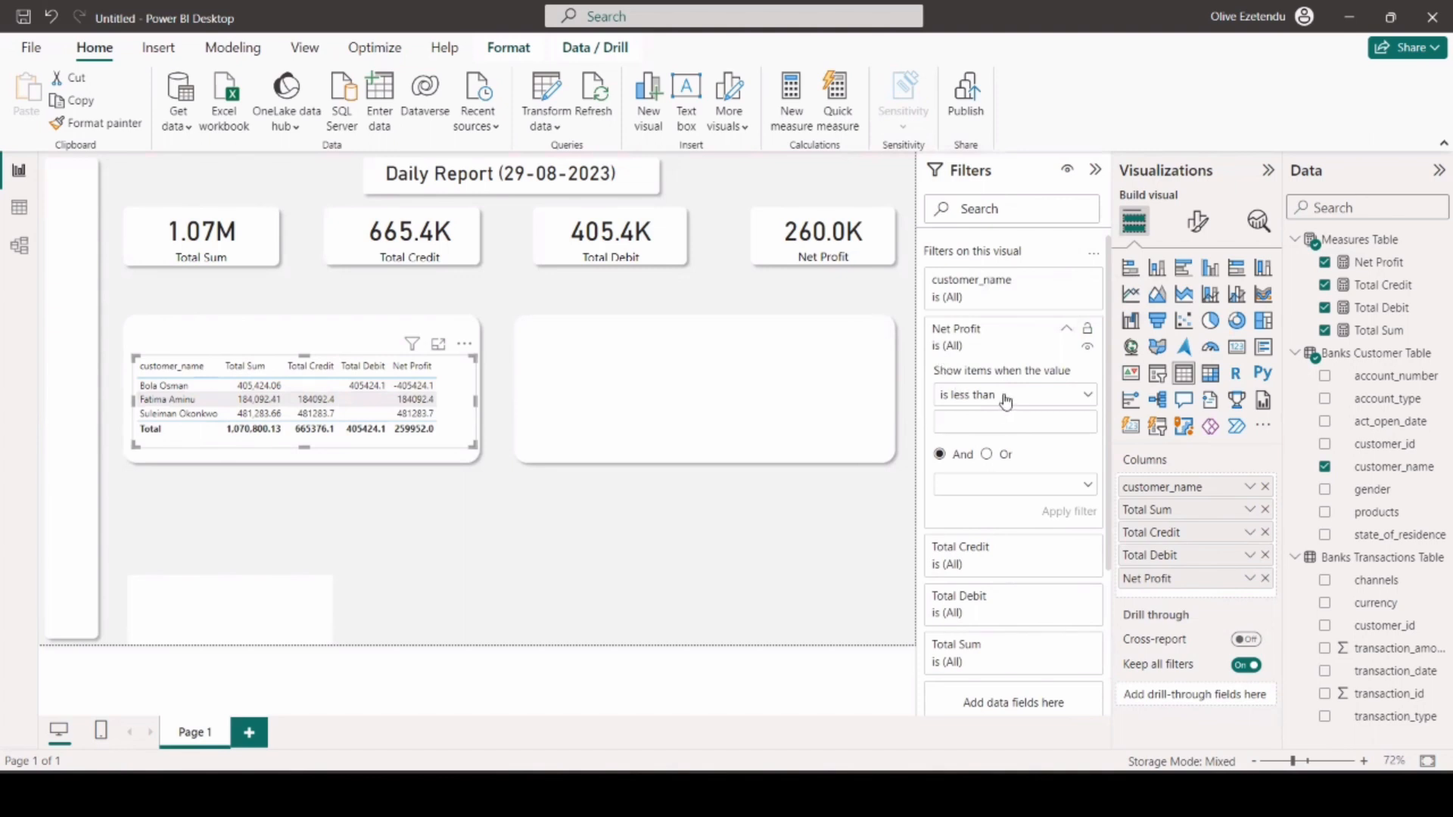
pyautogui.click(1089, 399)
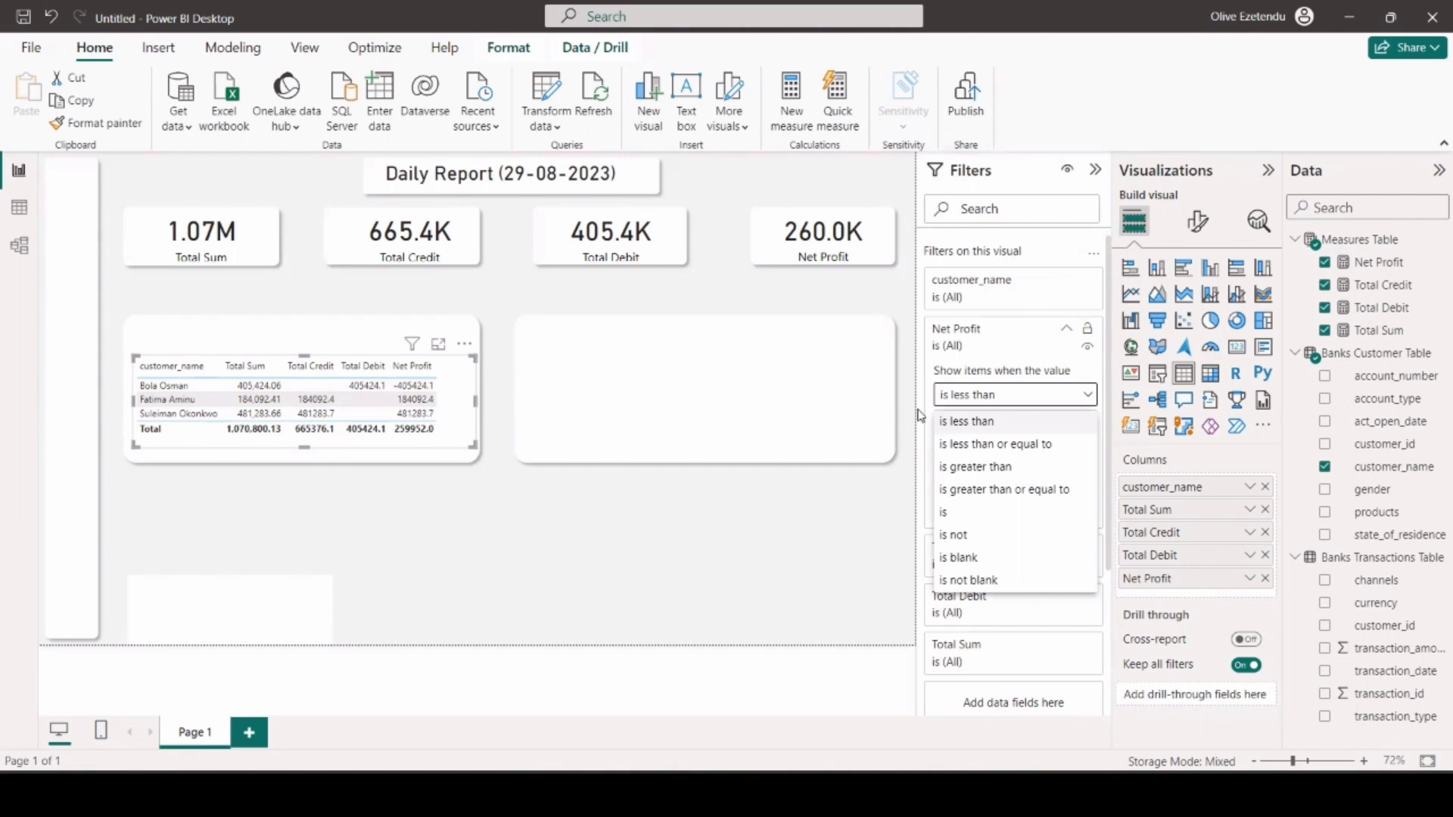
pyautogui.click(984, 468)
pyautogui.click(986, 494)
pyautogui.click(968, 425)
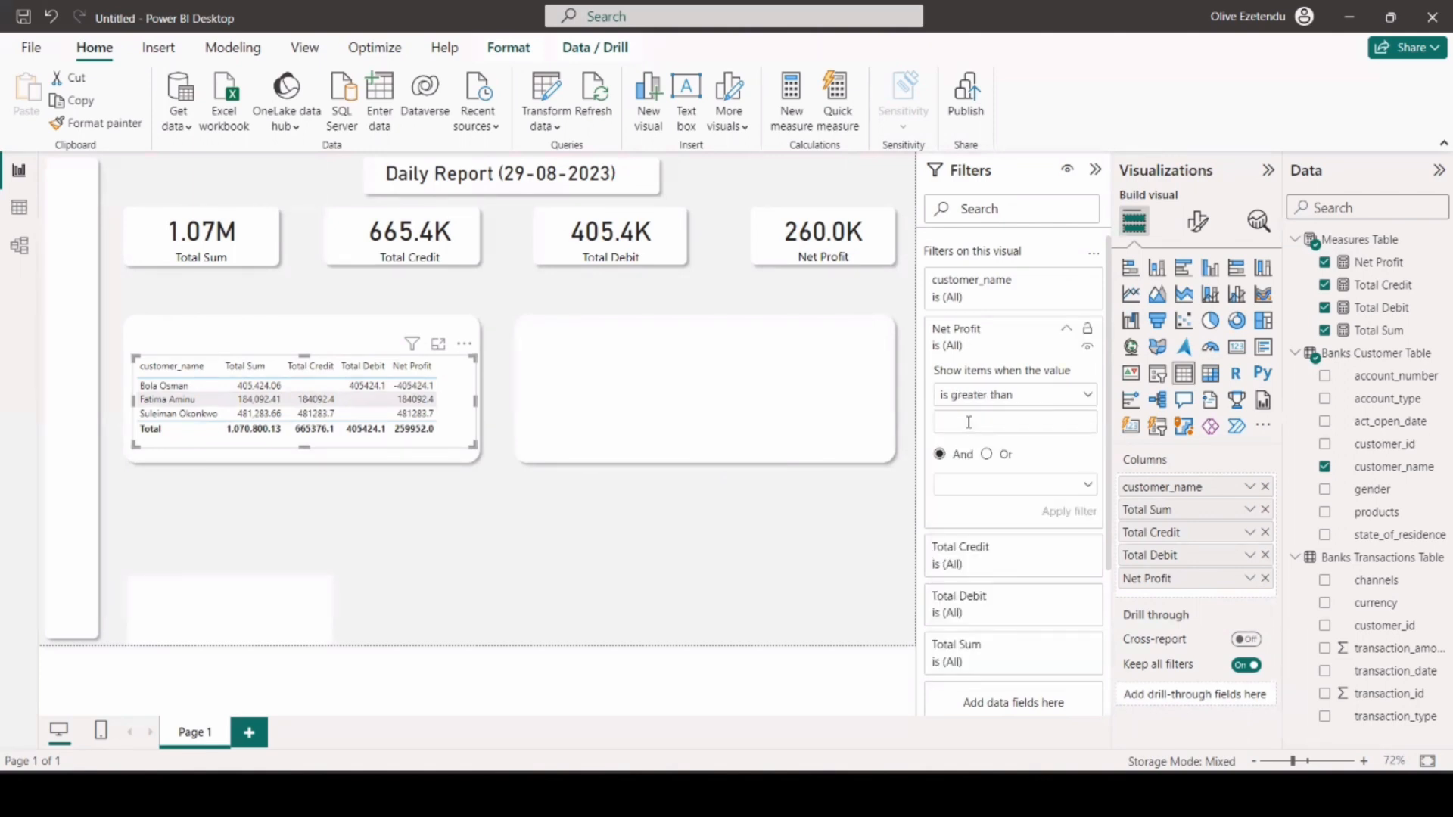
pyautogui.write('0')
pyautogui.click(1054, 517)
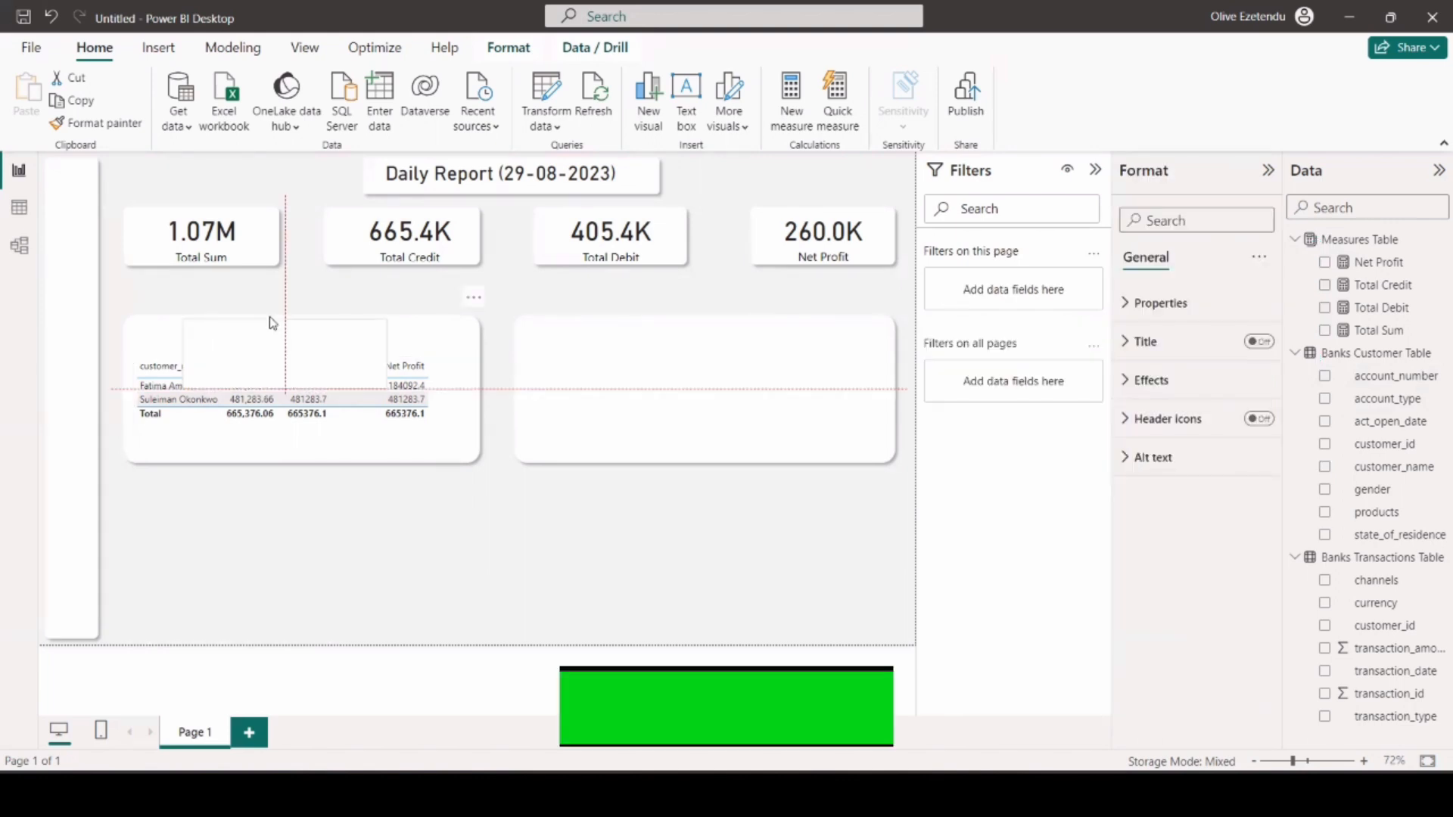
# Place a text box above the table with the title "Top 2 Customers with Positive Net Value".
pyautogui.moveTo(270, 317); pyautogui.dragTo(270, 319)
pyautogui.moveTo(286, 388); pyautogui.dragTo(301, 347)
pyautogui.click(254, 321)
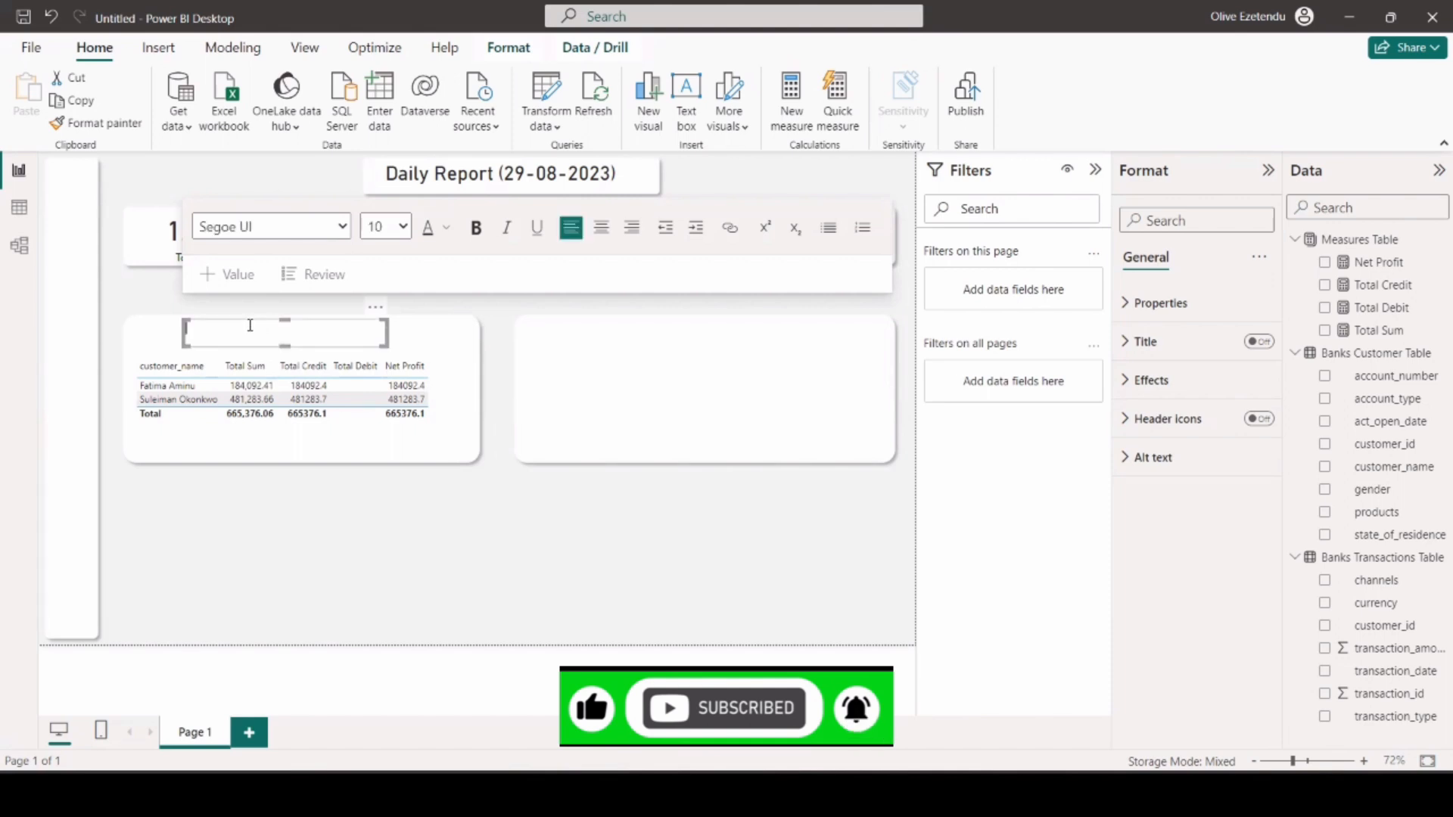
pyautogui.write('Top 2 Customers with Positive Net Value')
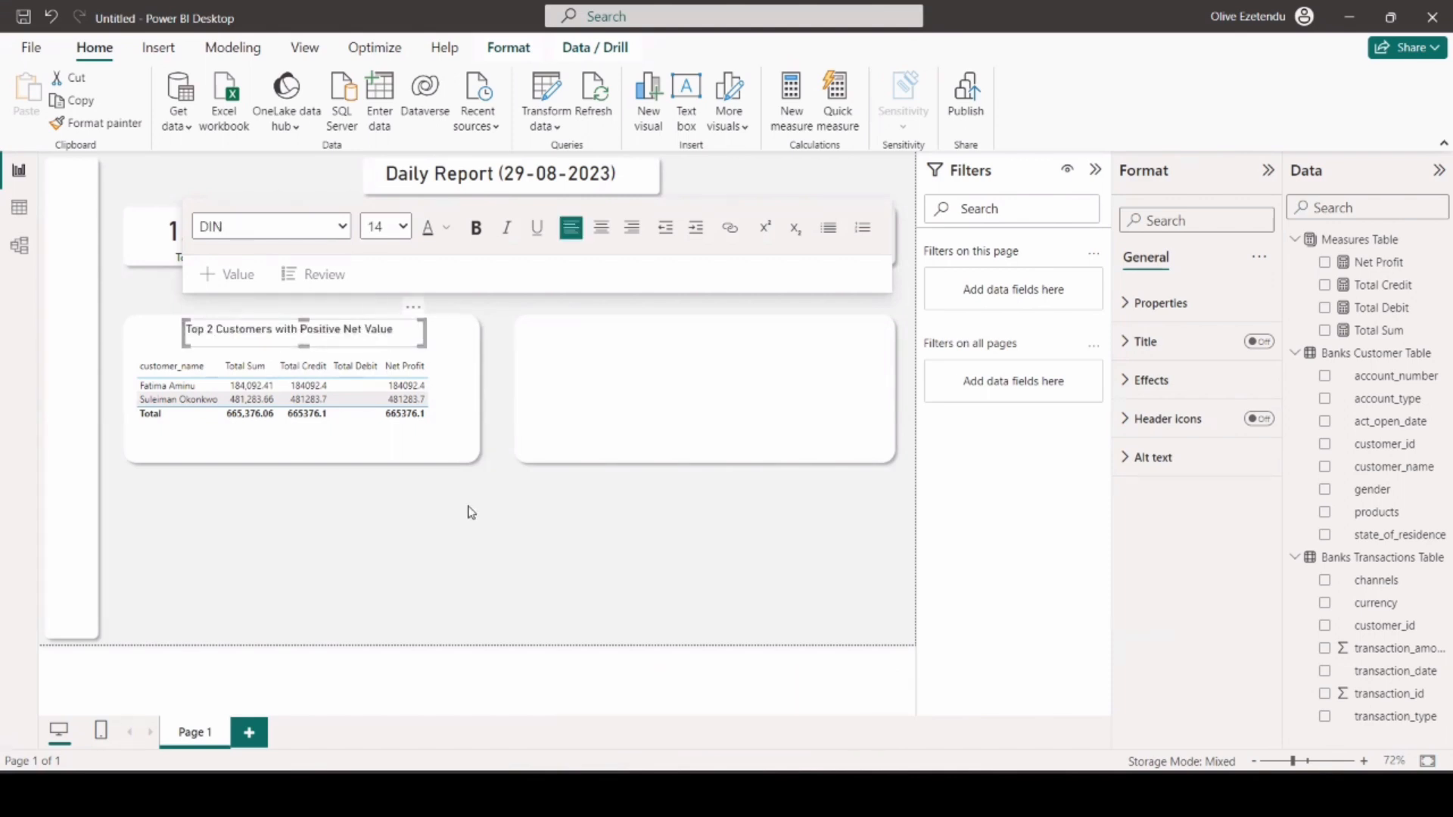
pyautogui.click(468, 509)
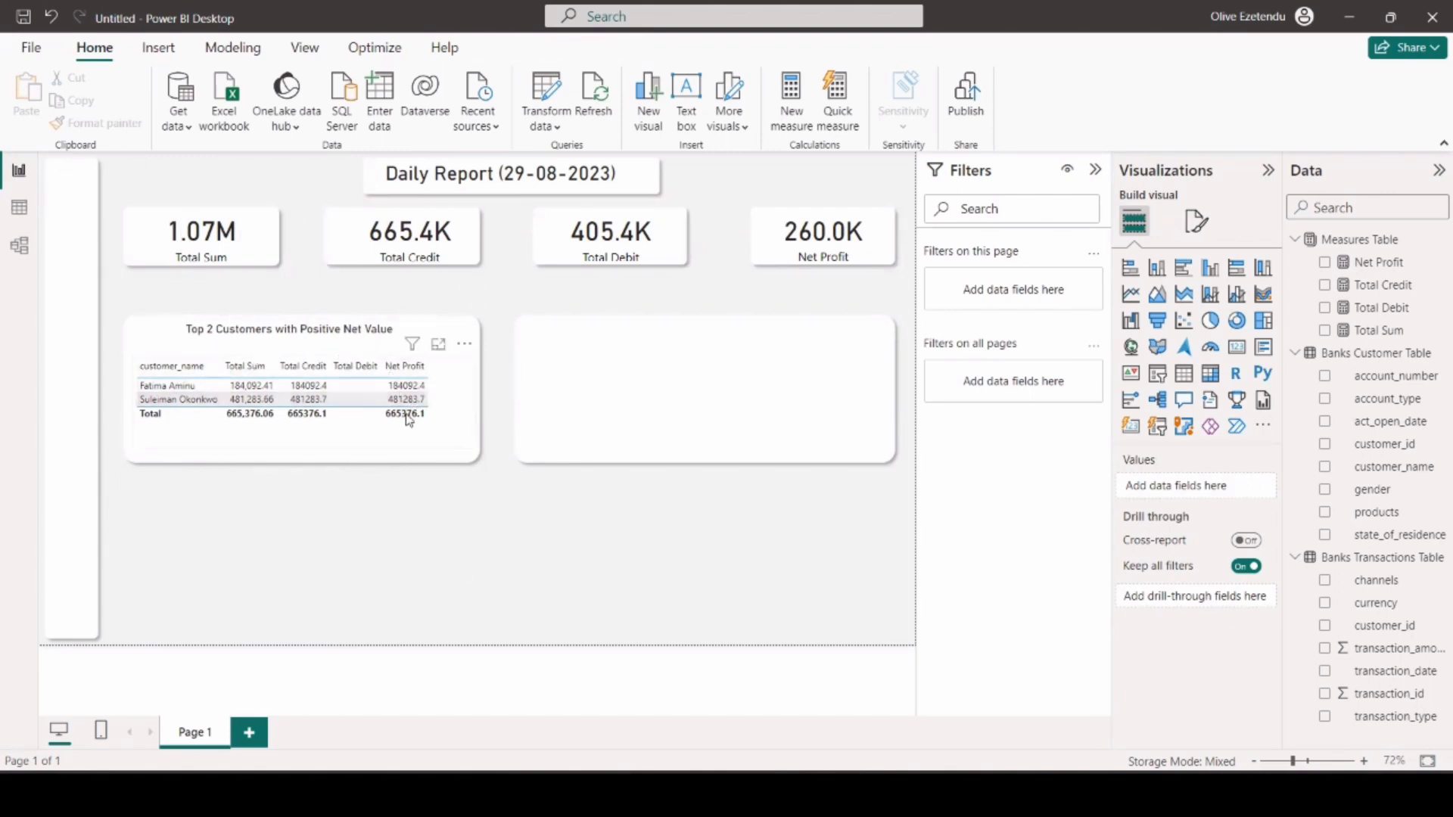
# Duplicate the customer table and position the copy inside the second large rectangle.
pyautogui.click(377, 439)
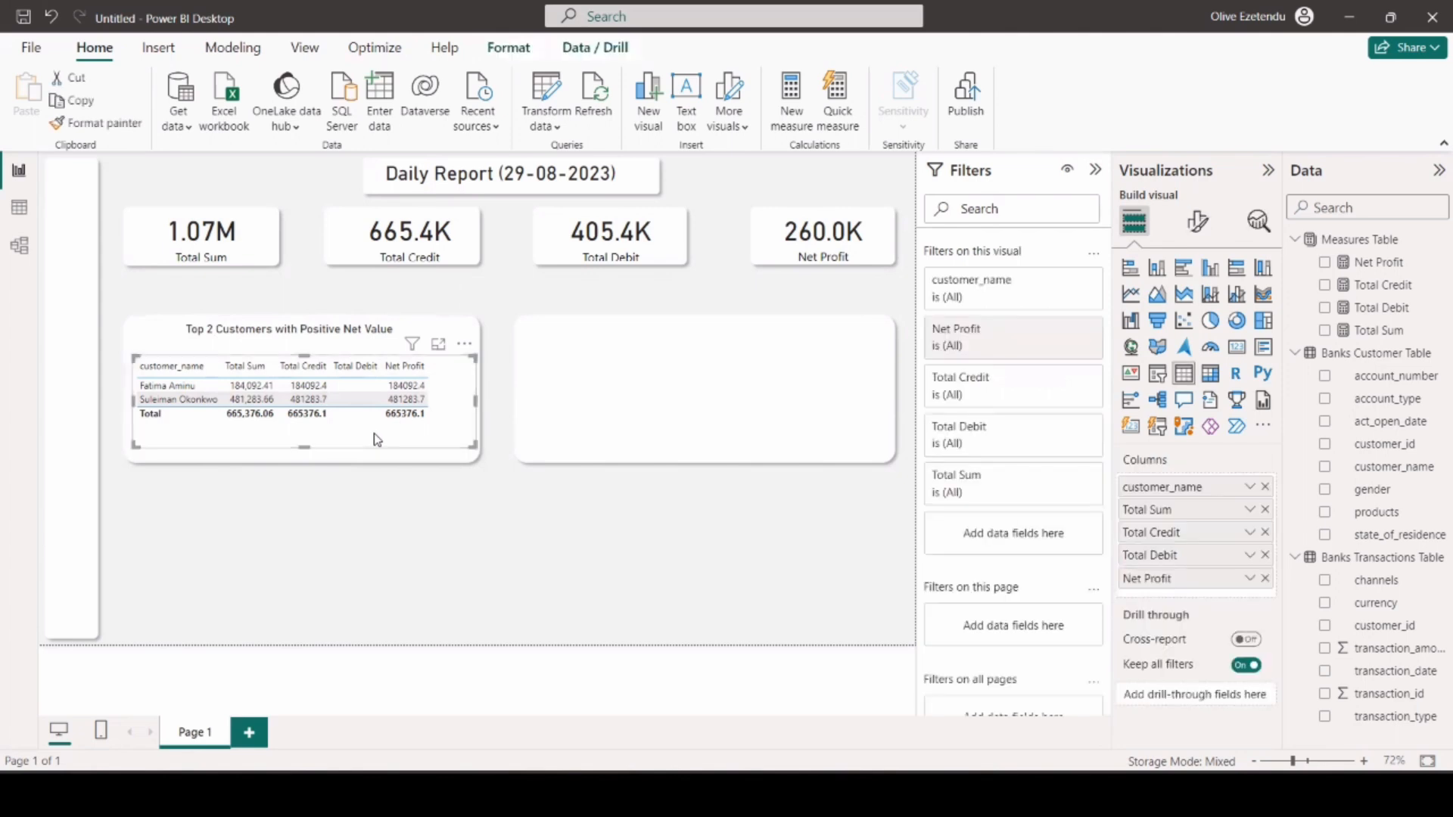
pyautogui.hotkey('ctrl', 'c')
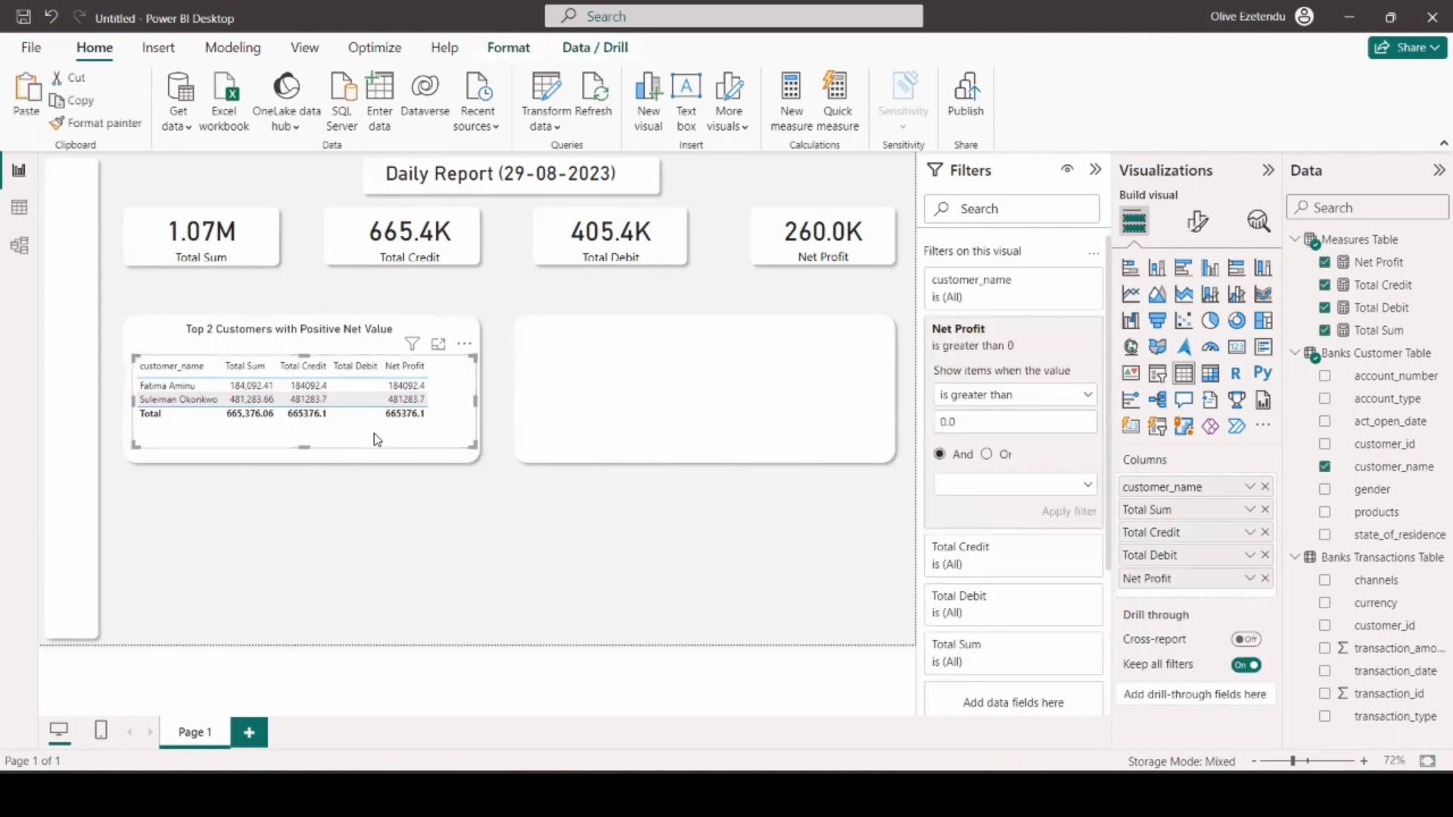
pyautogui.hotkey('ctrl', 'v')
pyautogui.moveTo(392, 452); pyautogui.dragTo(788, 447)
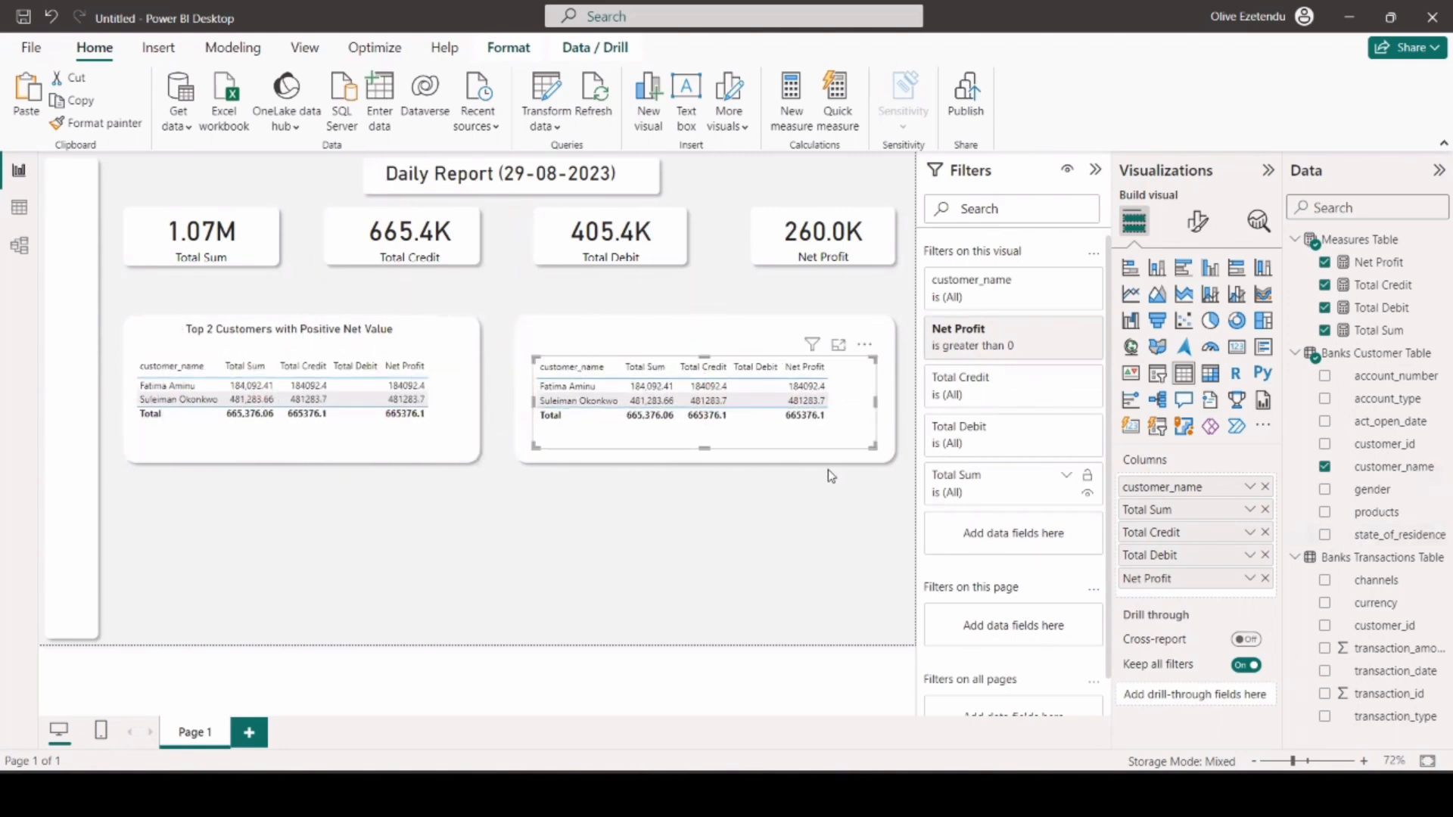
# Change the copied table's Net Profit filter to is less than 0.
pyautogui.click(1067, 330)
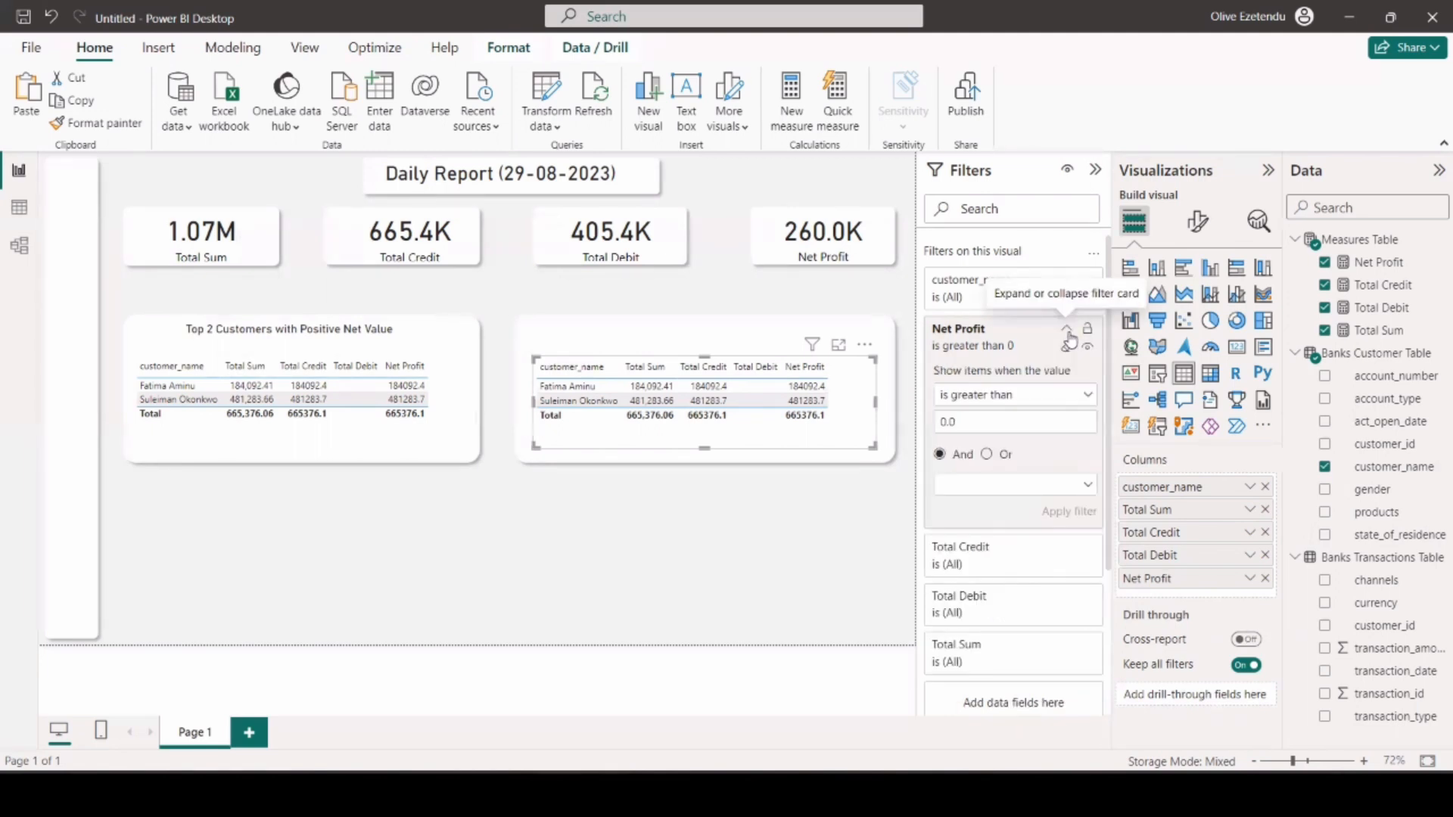
pyautogui.click(1088, 400)
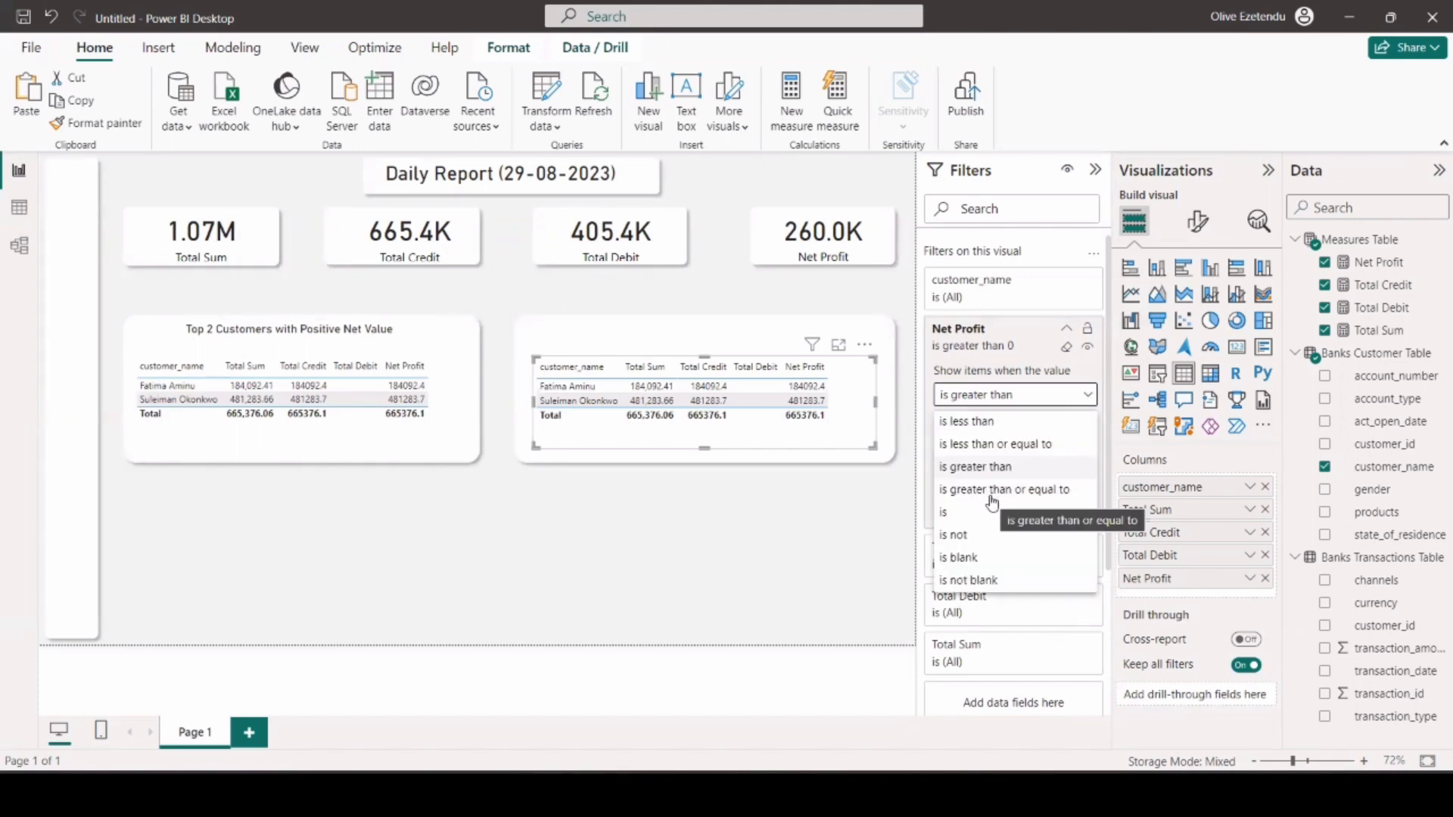
pyautogui.click(990, 423)
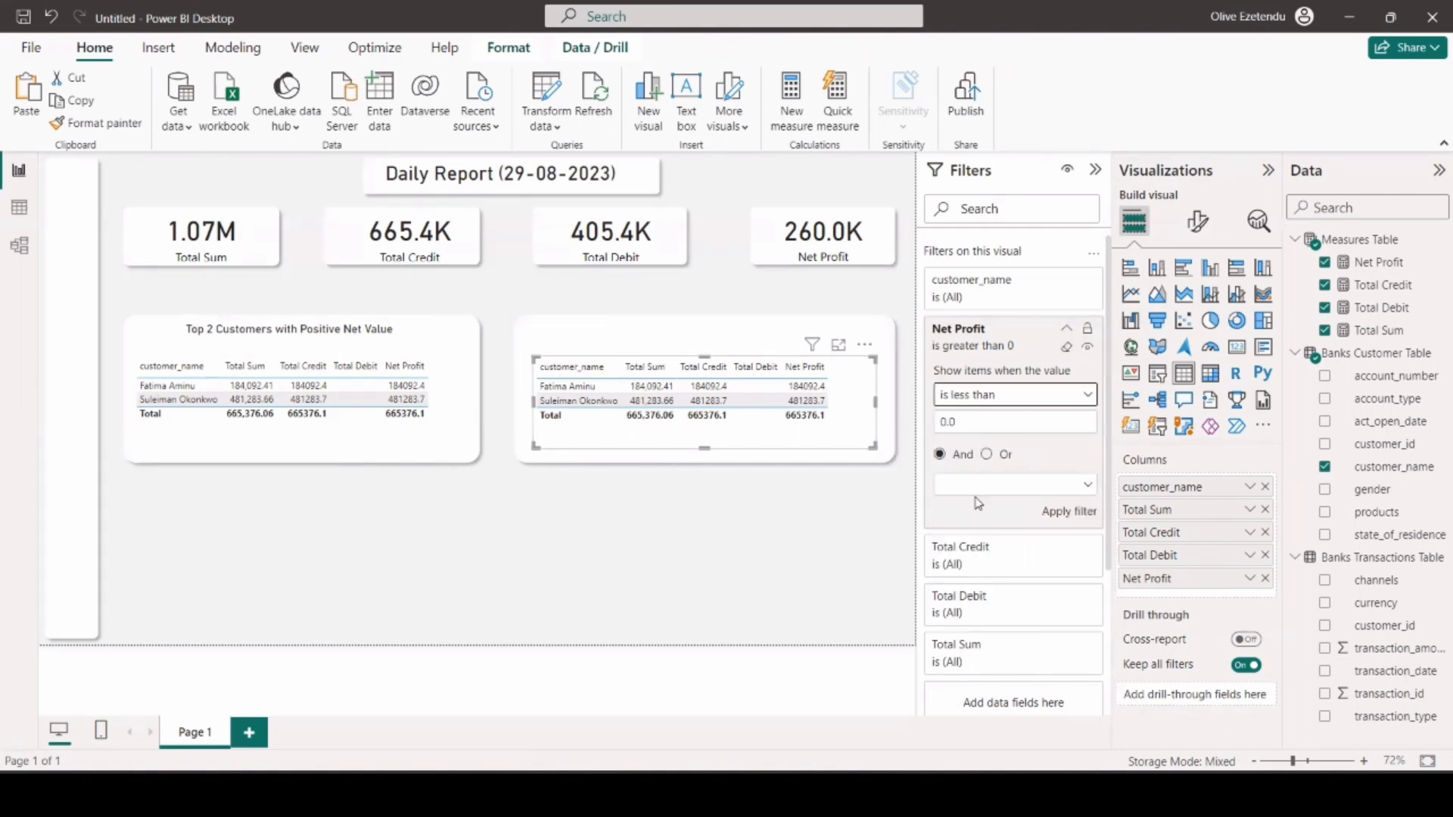
pyautogui.click(1064, 513)
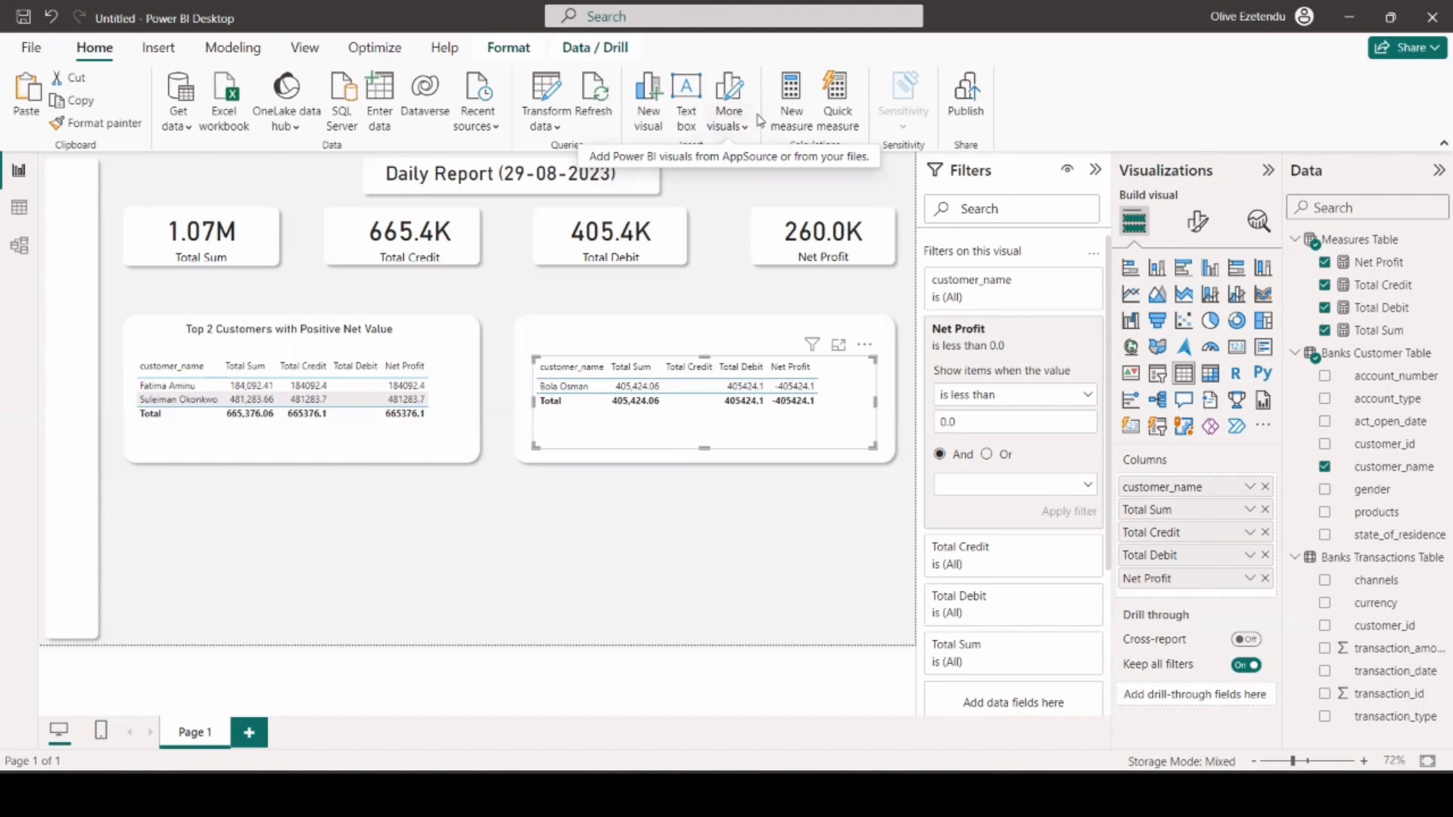
# Add a slim text box titled "Top 1 Customer with Negative Net Value" above the second table.
pyautogui.click(686, 98)
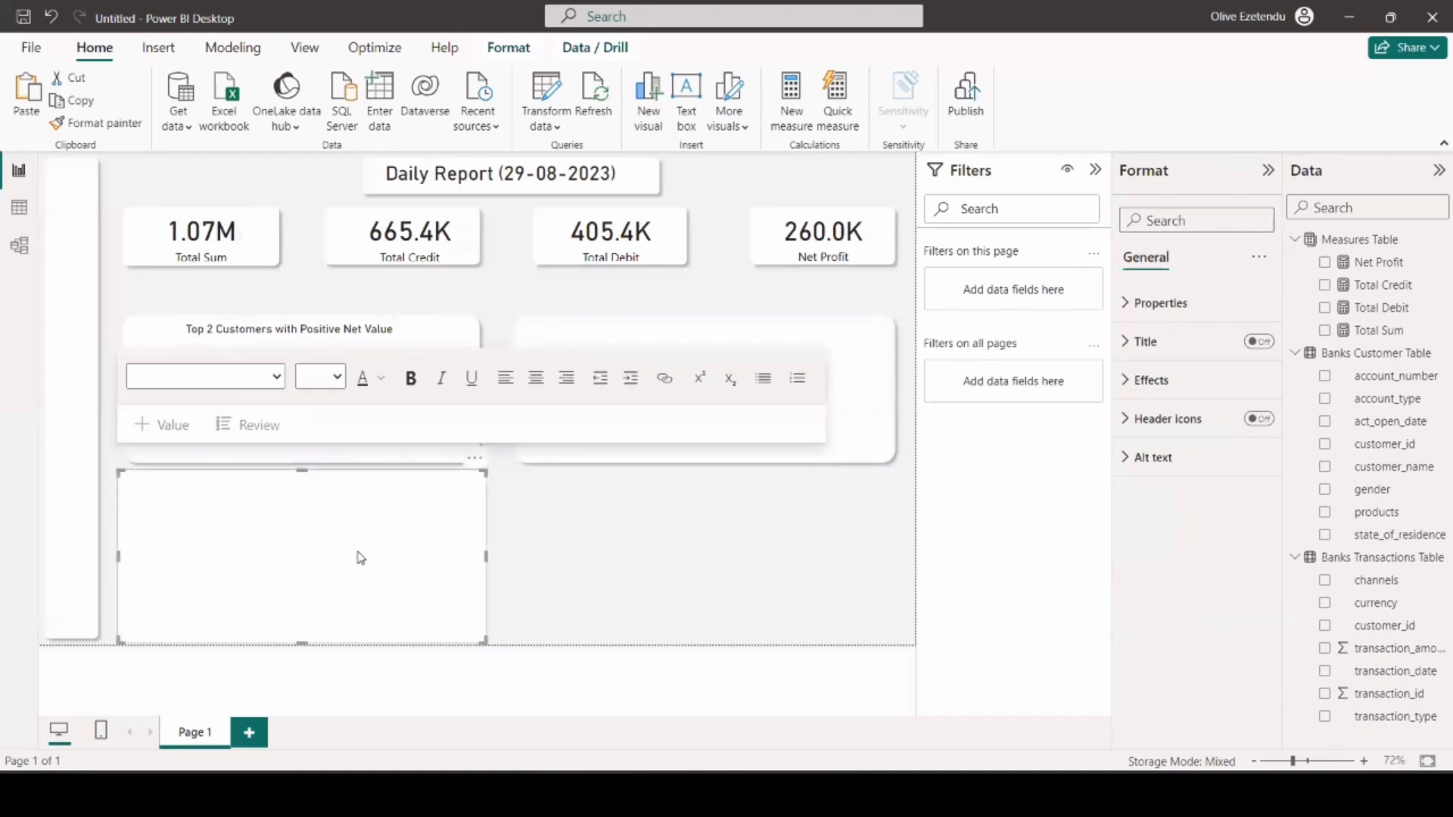
pyautogui.moveTo(300, 473); pyautogui.dragTo(292, 609)
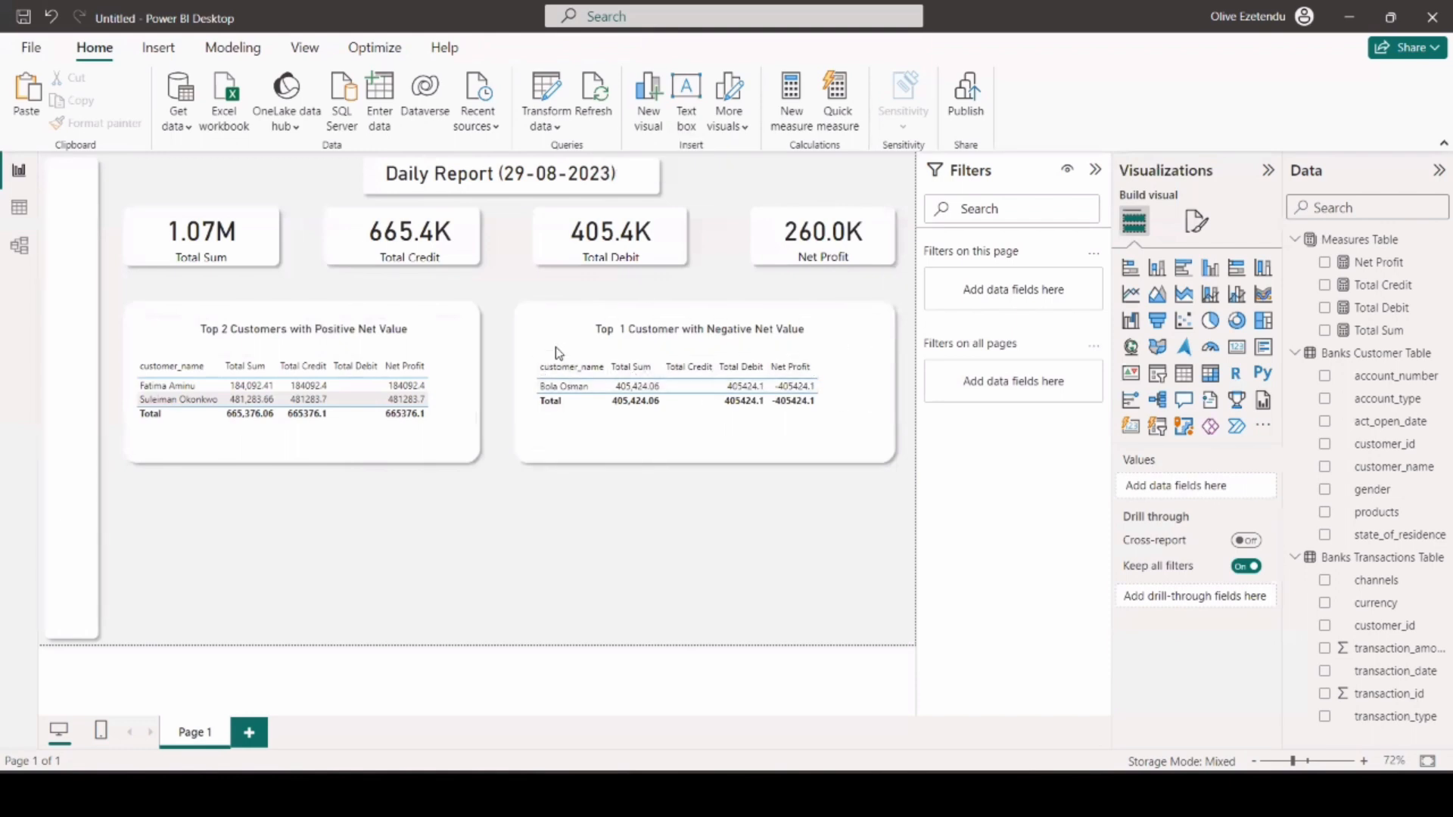
# Set the column headers of the negative net value table to font size 13 and make them bold.
pyautogui.click(1196, 221)
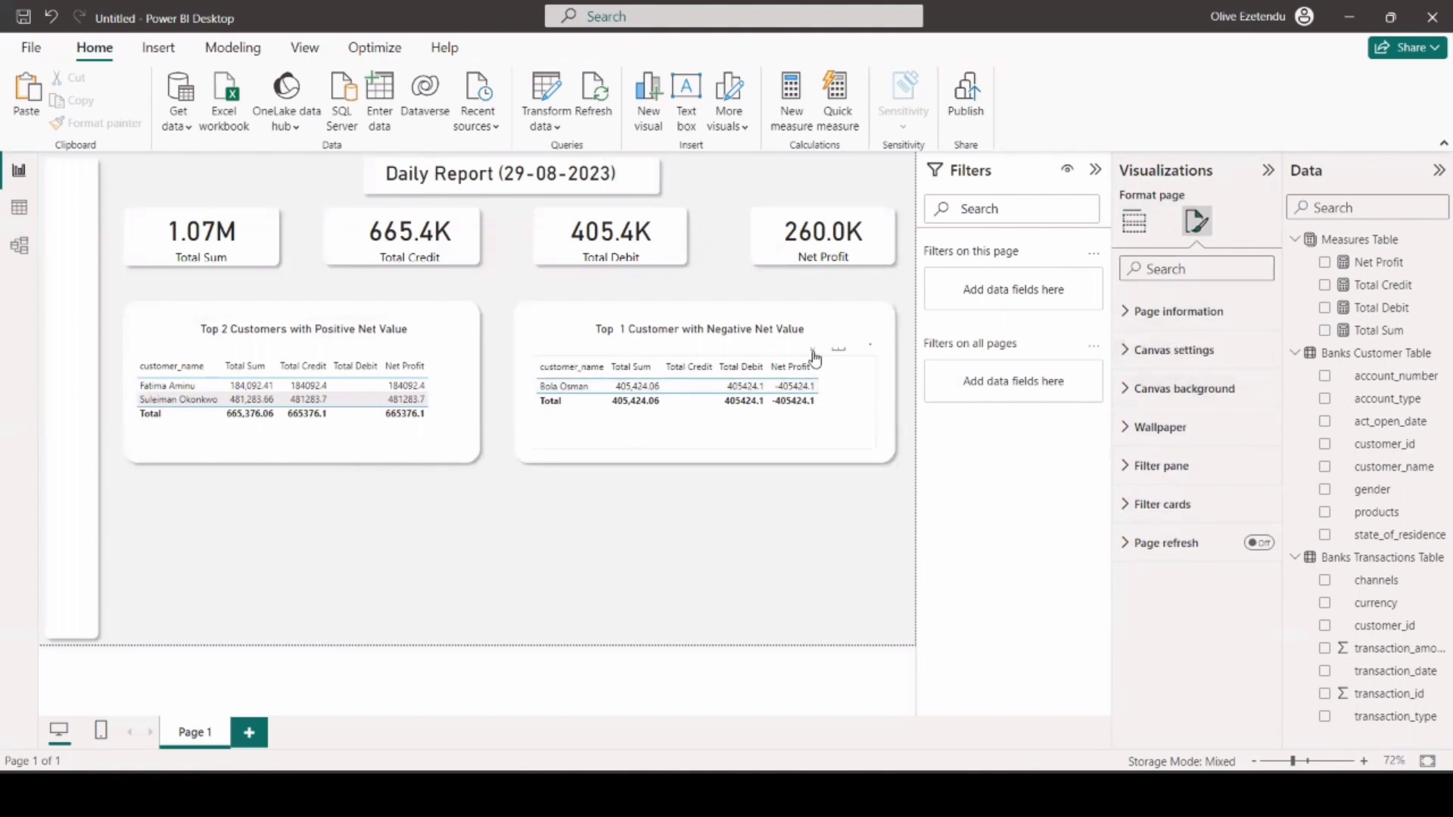
pyautogui.click(832, 373)
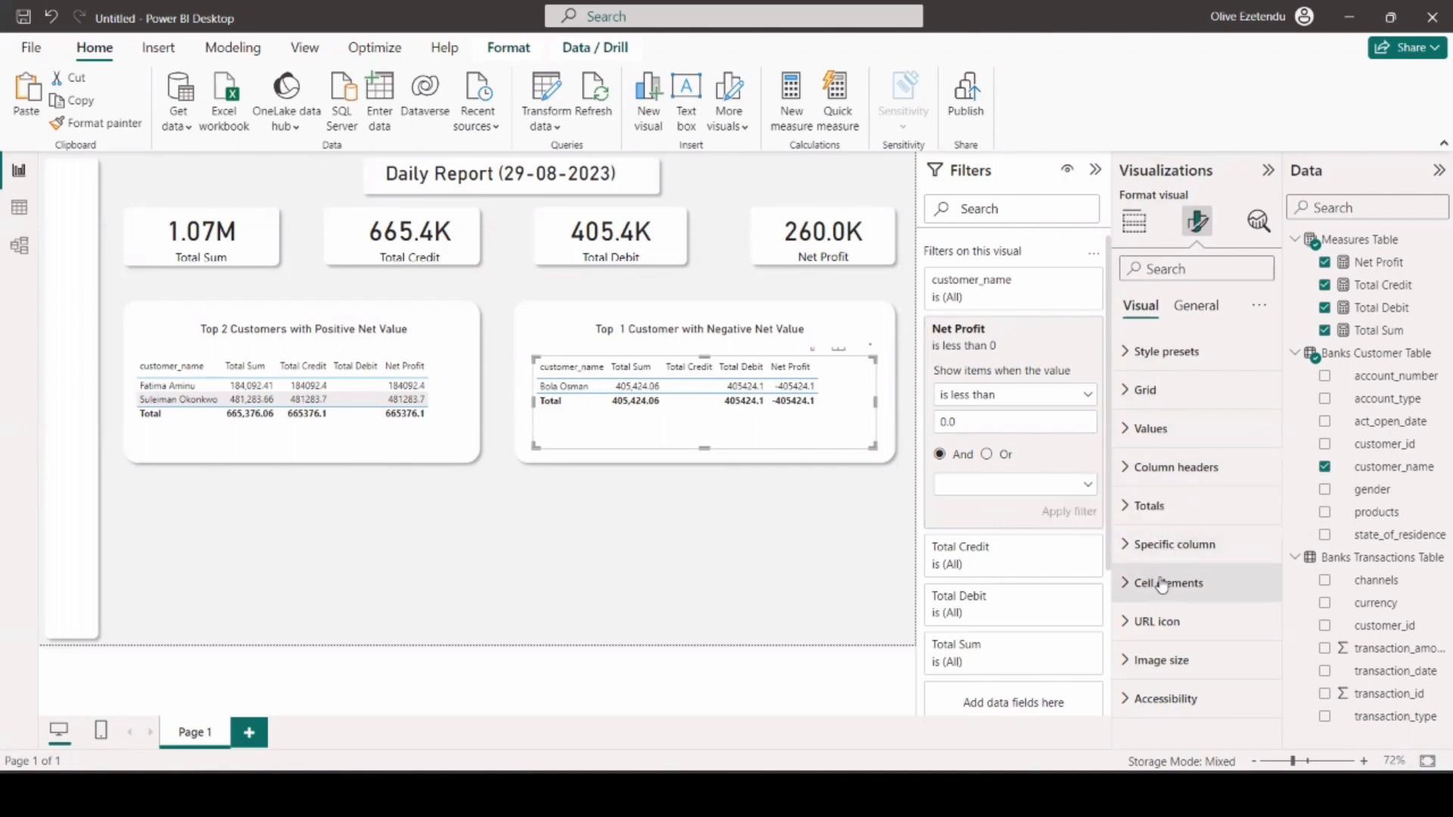
pyautogui.click(1145, 437)
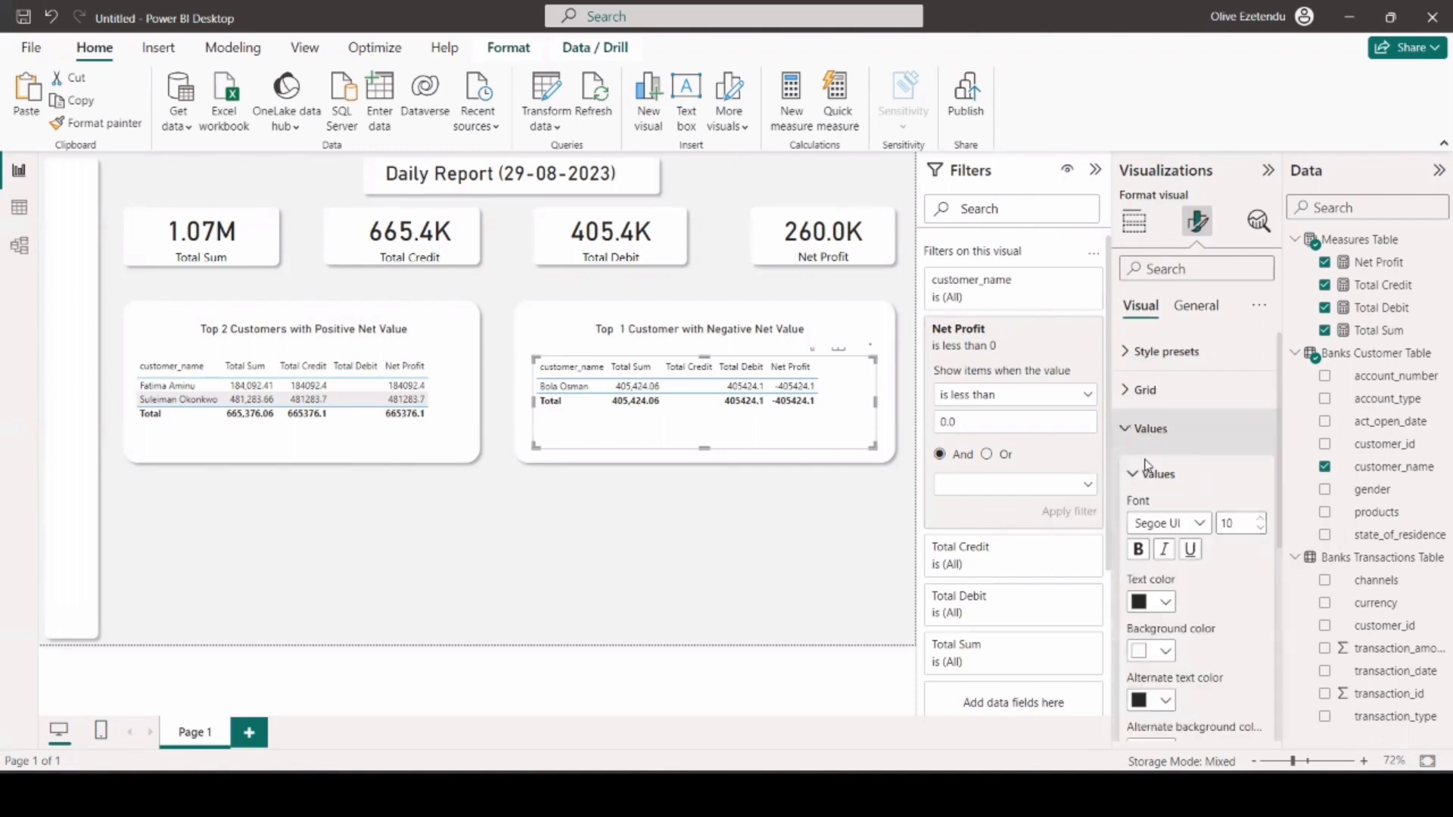
pyautogui.scroll(-4, 1161, 590)
pyautogui.scroll(-2, 1169, 598)
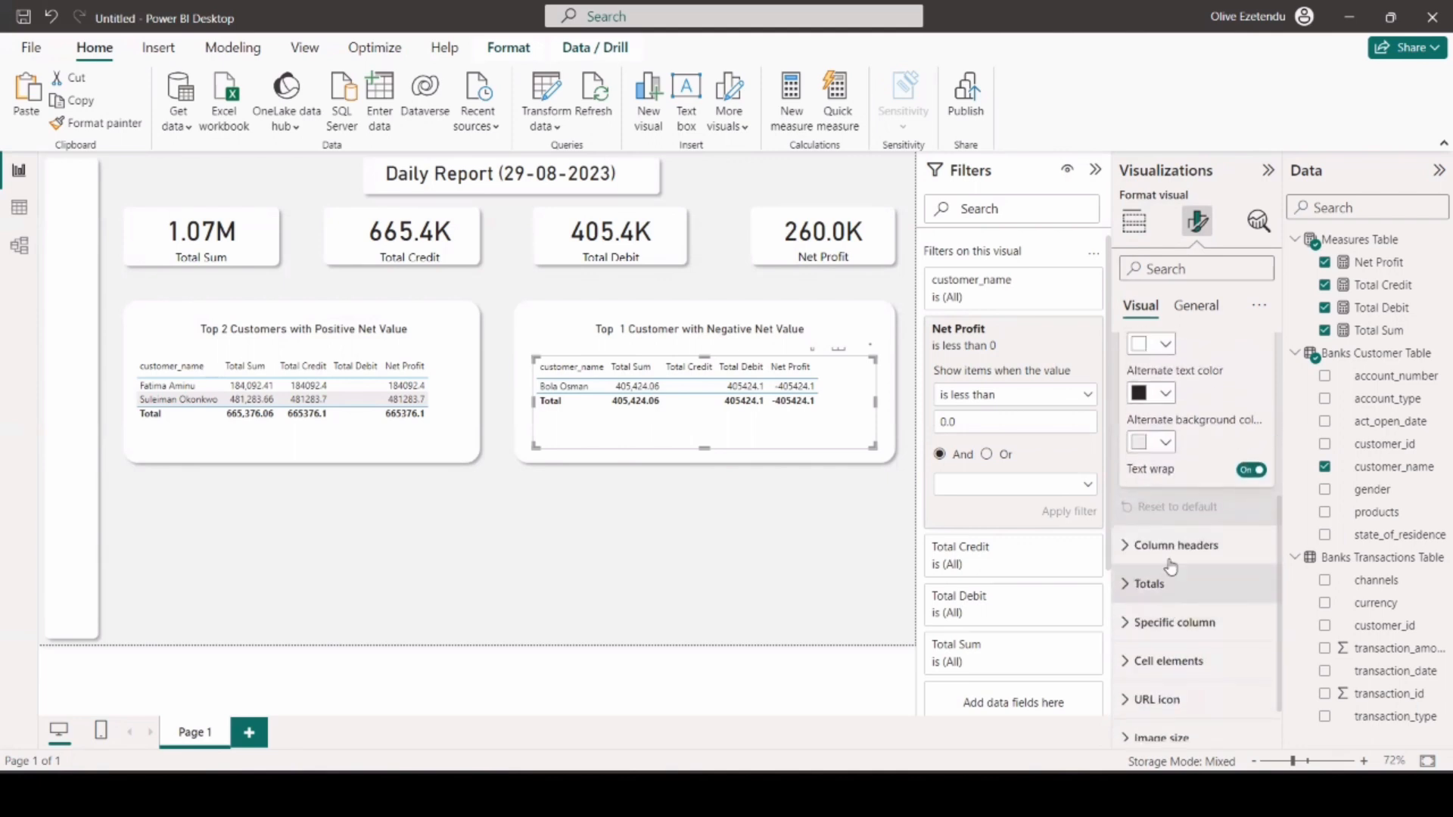
pyautogui.click(1169, 545)
pyautogui.scroll(-2, 1194, 598)
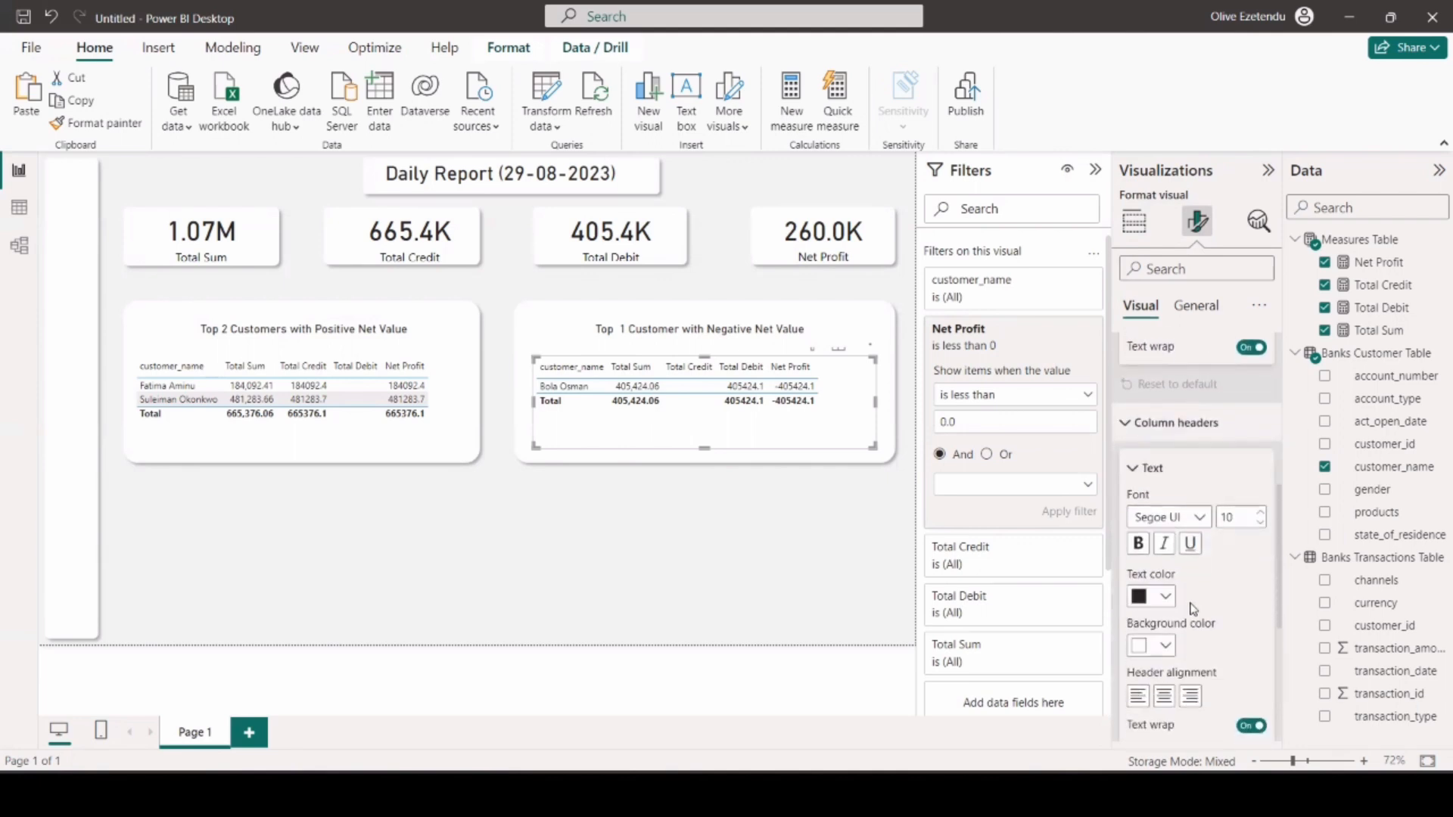
pyautogui.click(1258, 515)
pyautogui.click(1258, 515)
pyautogui.click(1259, 515)
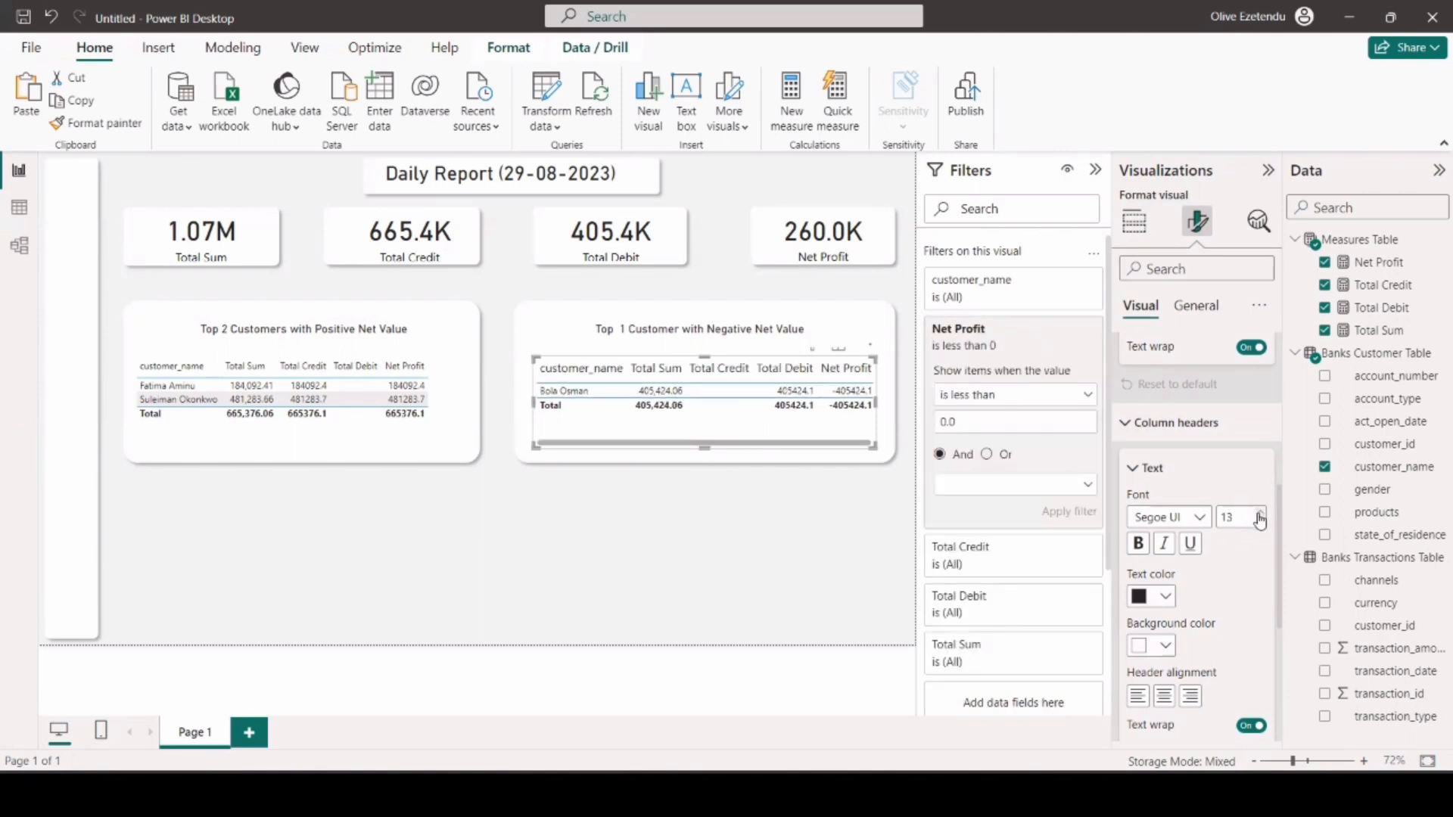
pyautogui.click(1260, 521)
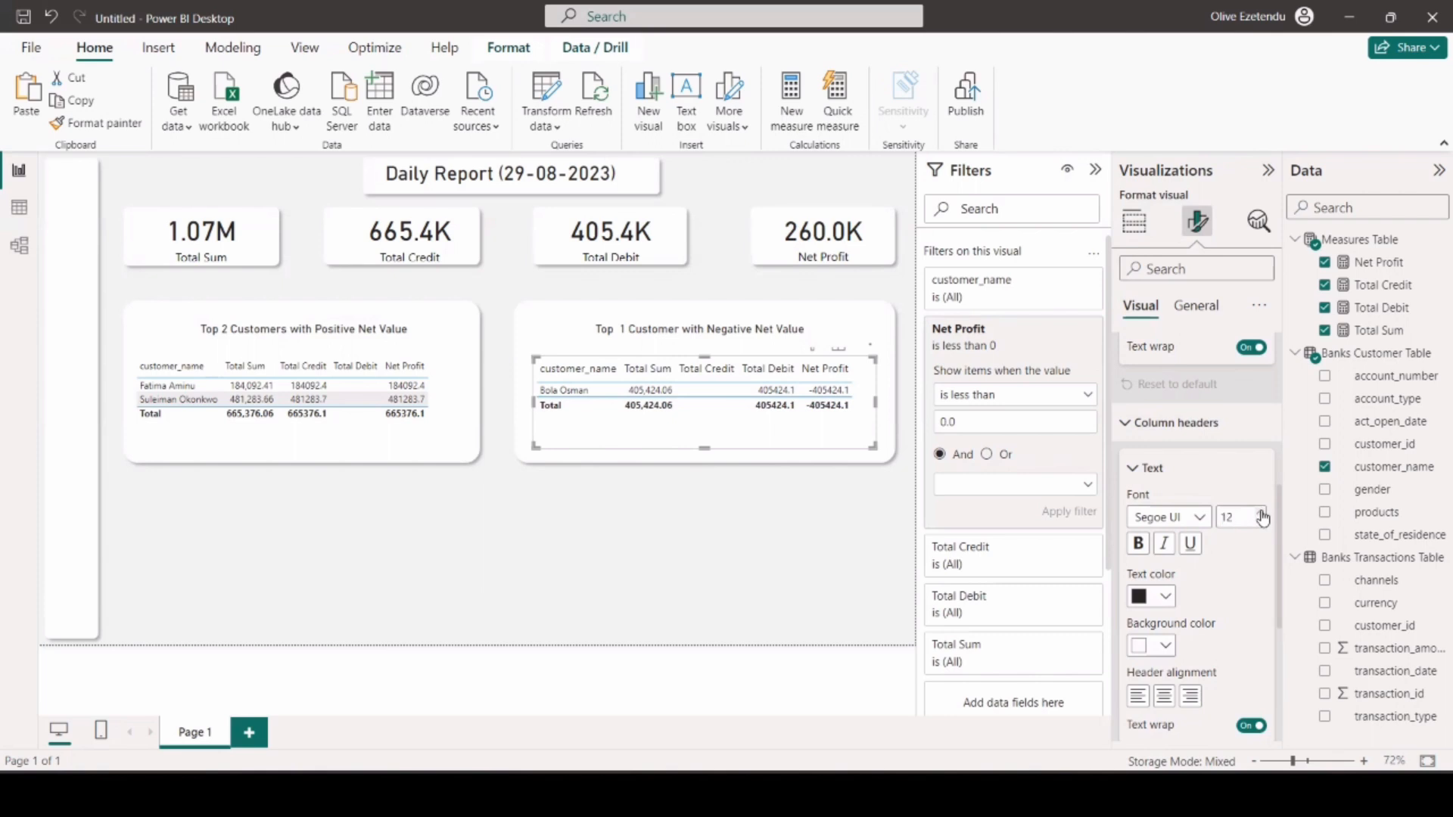
pyautogui.click(1261, 513)
pyautogui.click(1138, 543)
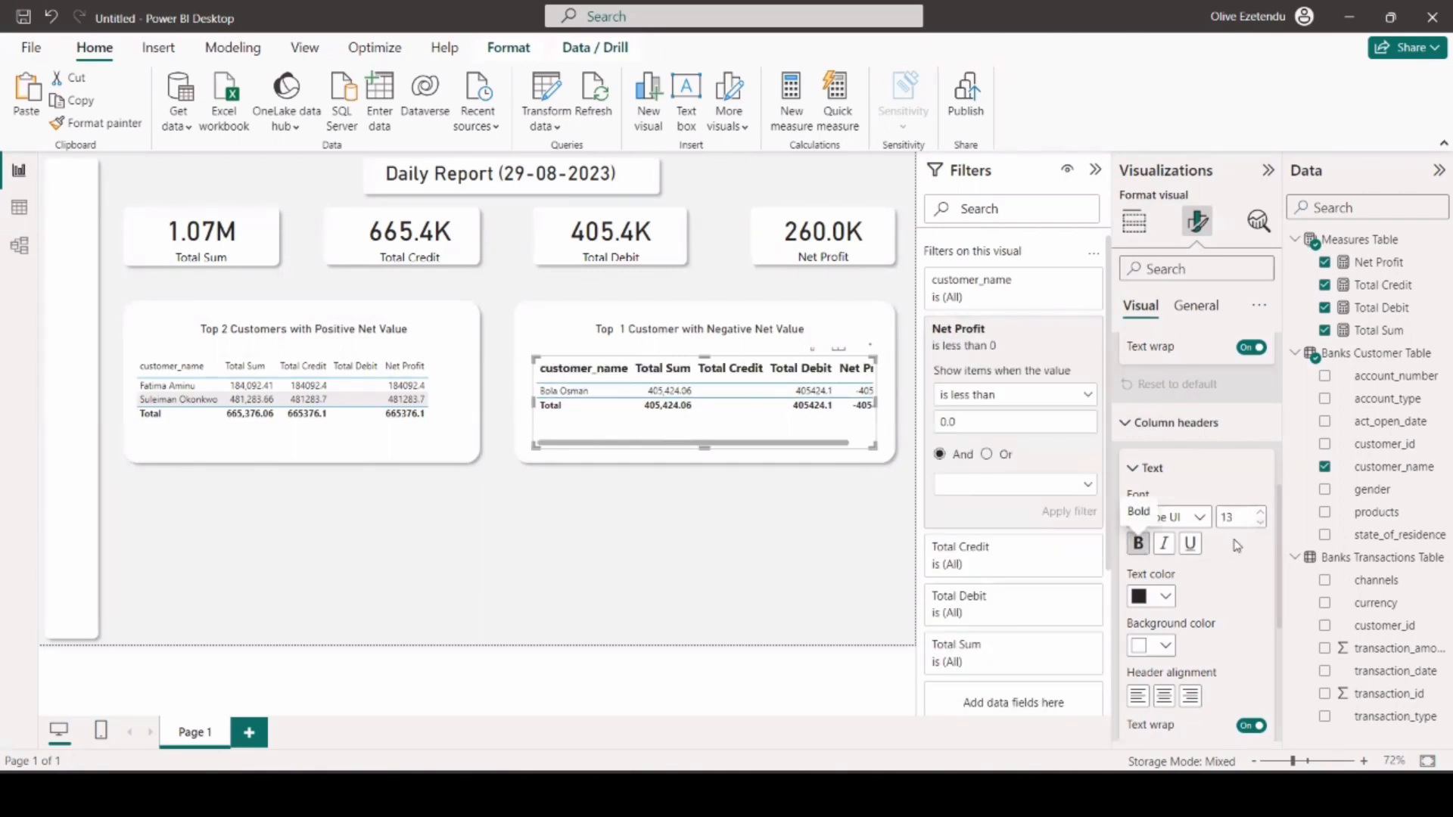
# Turn off the totals row of the negative net value table and add blue vertical gridlines with width 1.
pyautogui.scroll(-3, 1203, 606)
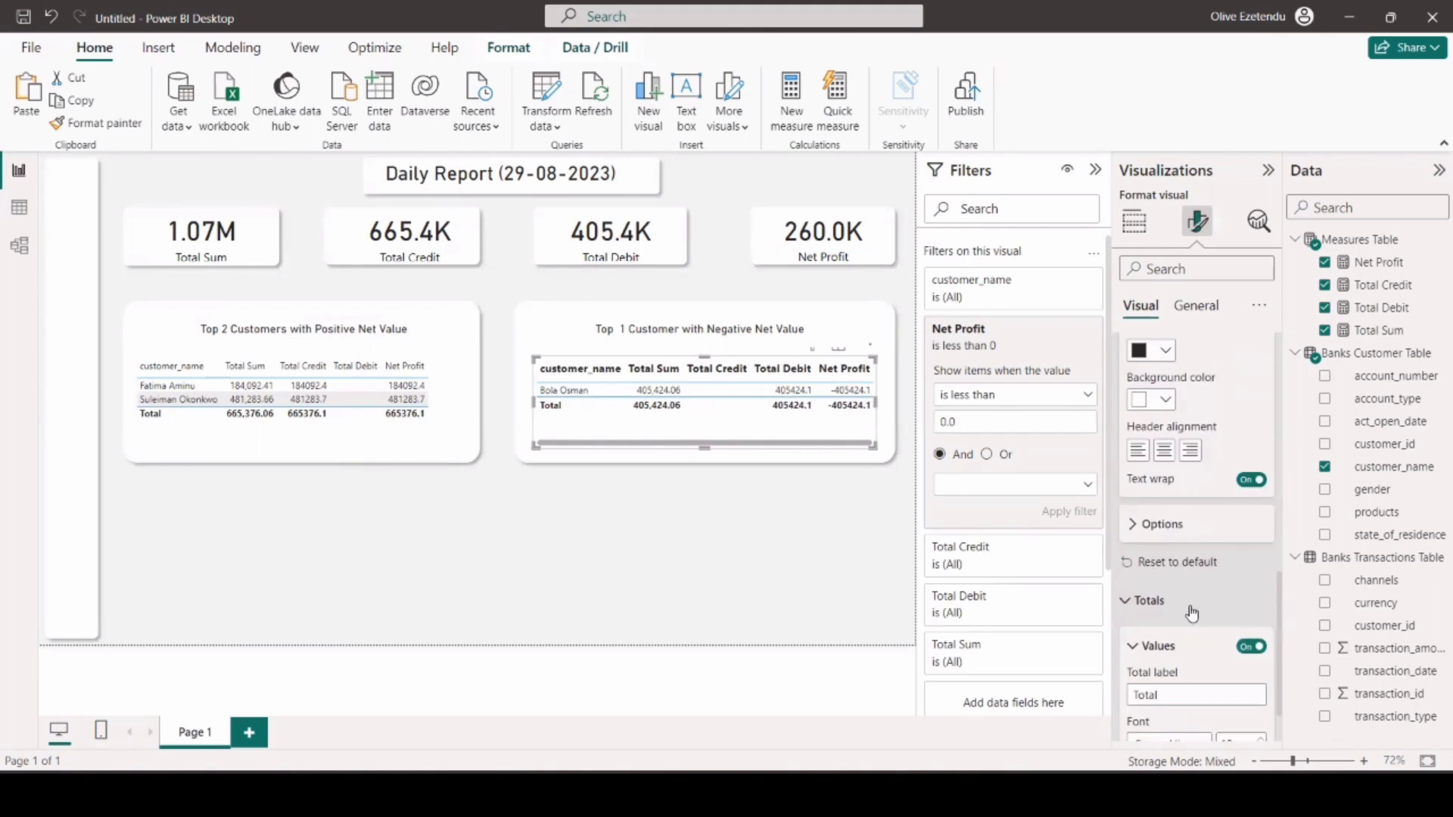
pyautogui.click(1251, 647)
pyautogui.scroll(10, 1178, 622)
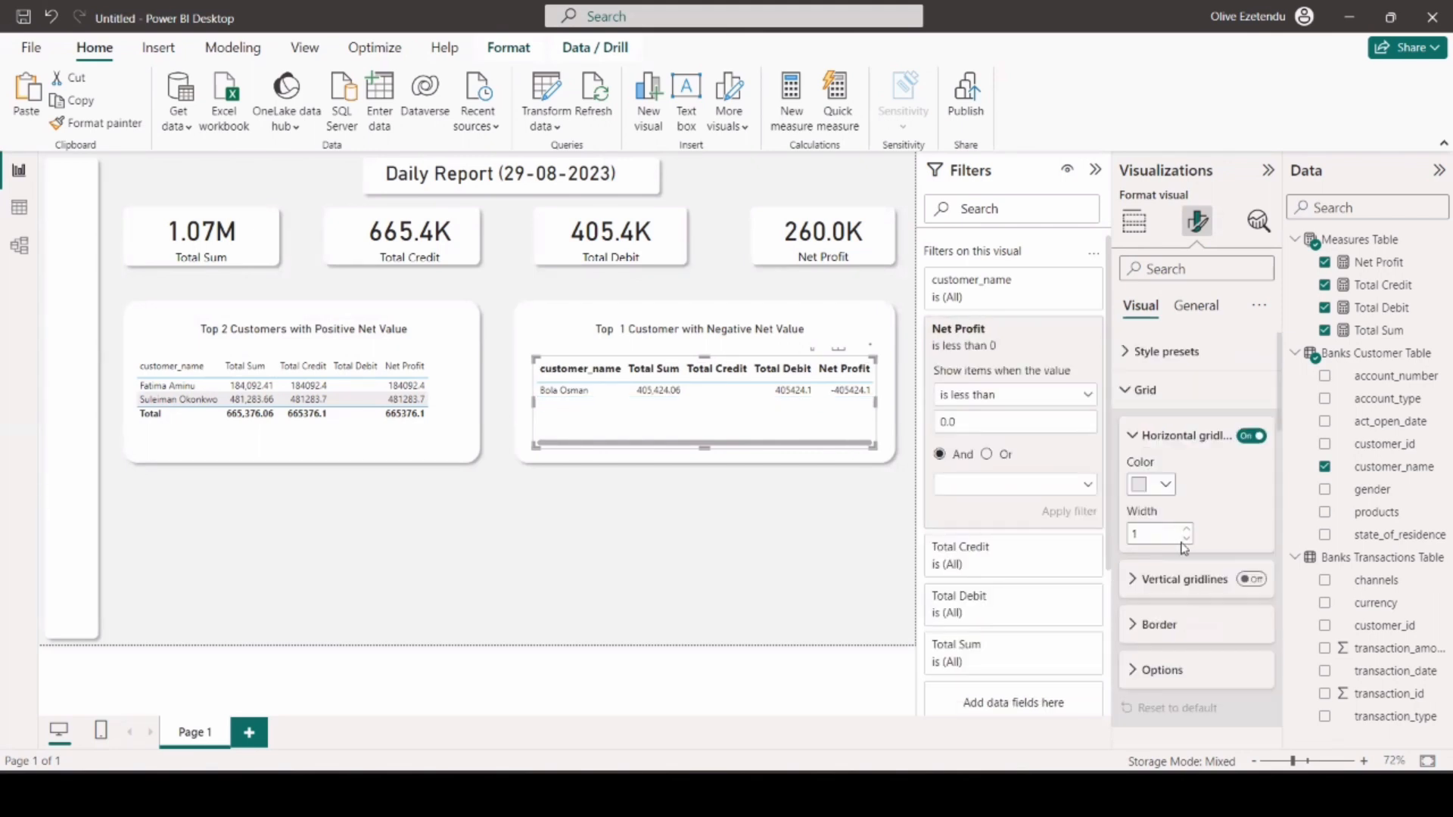
pyautogui.click(1251, 580)
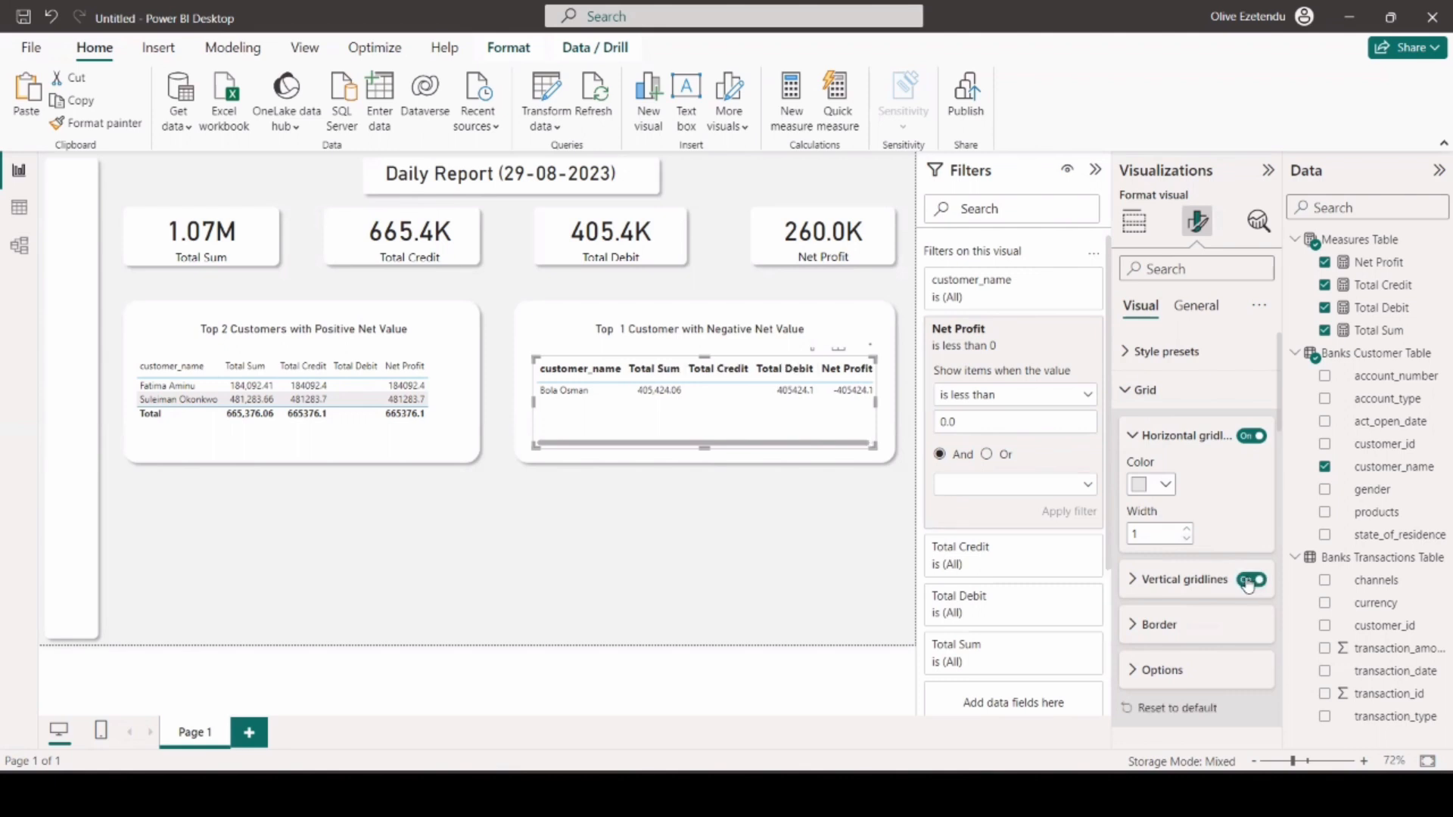
pyautogui.click(1144, 584)
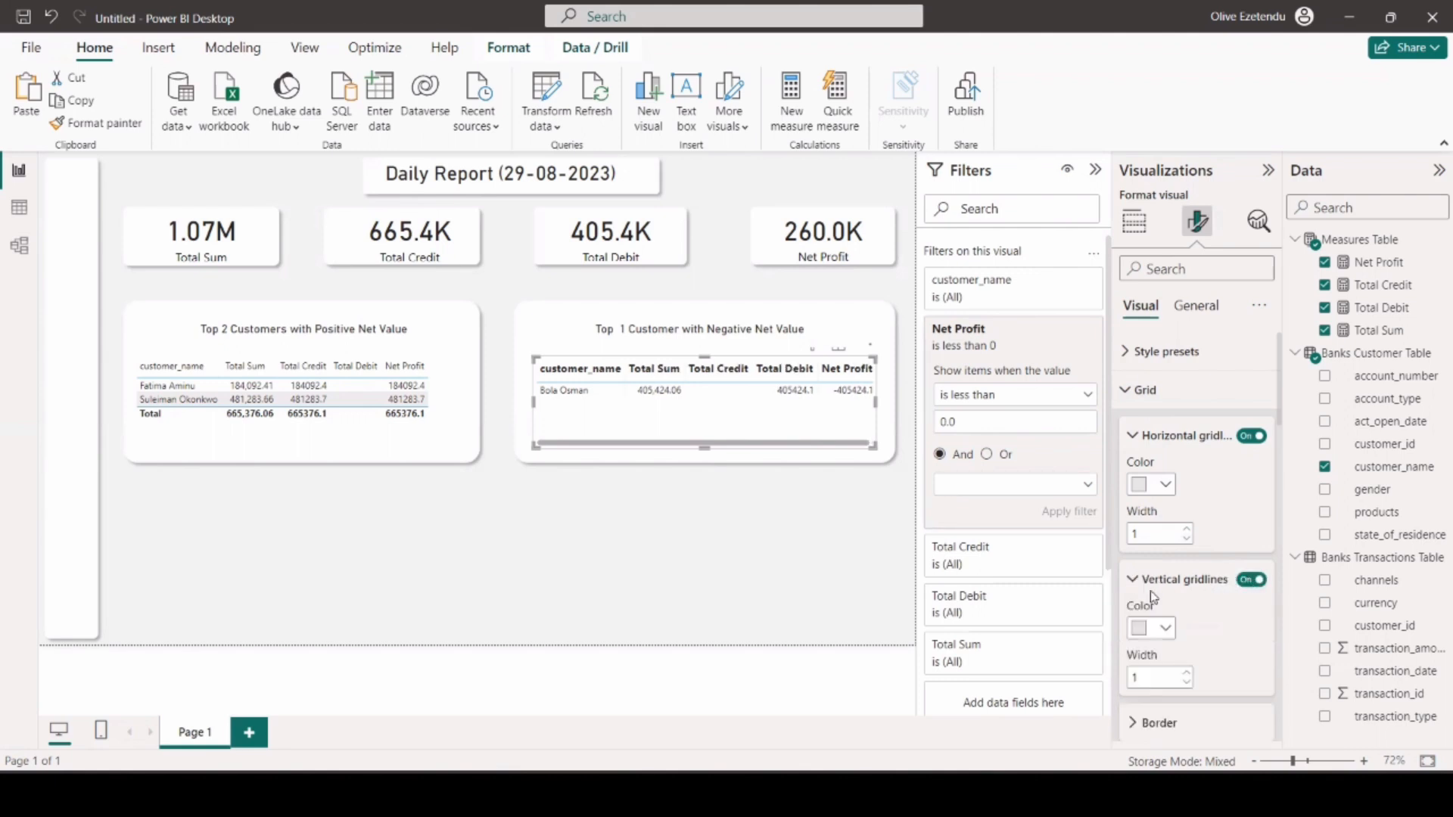
pyautogui.click(1187, 675)
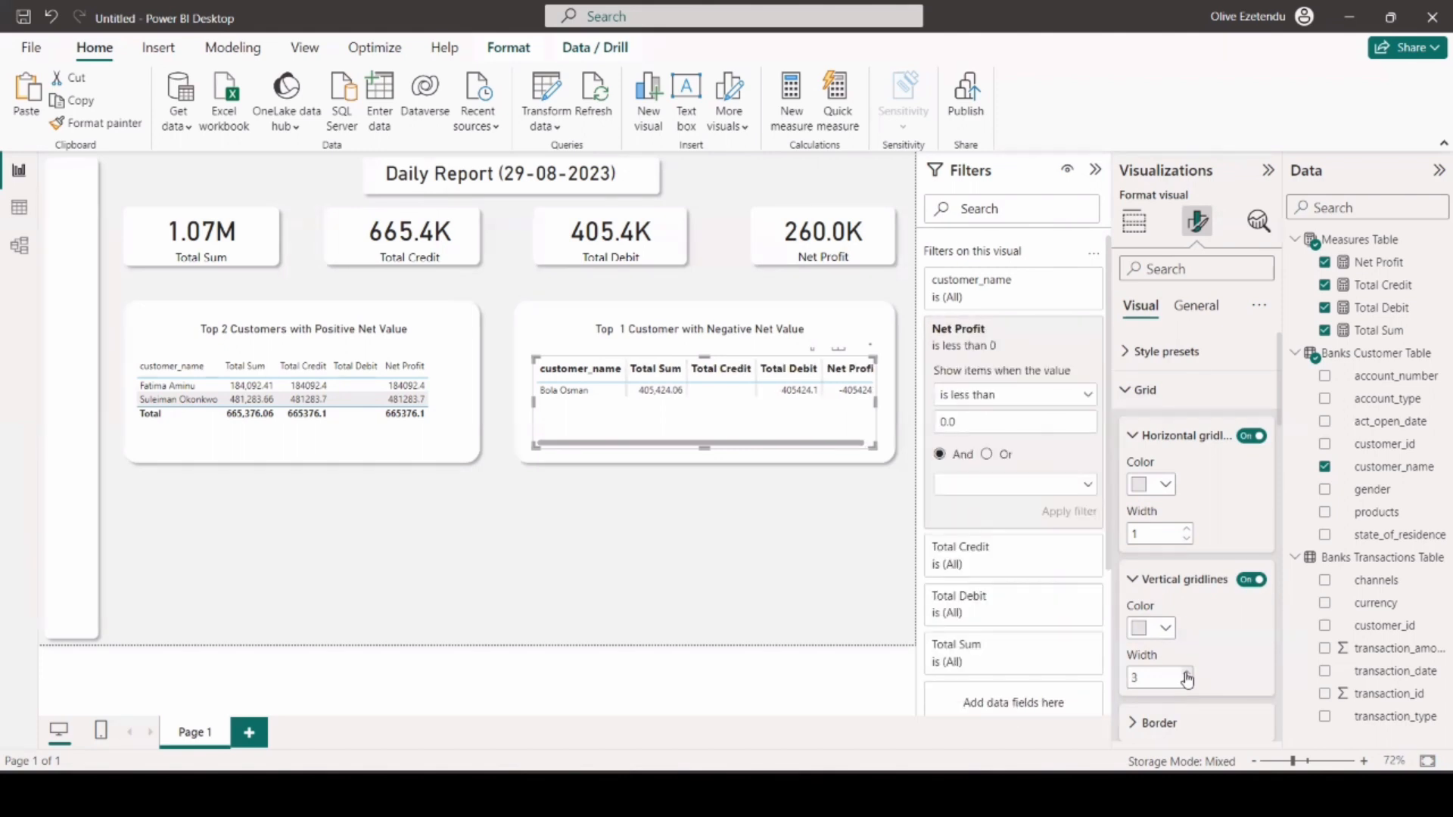
pyautogui.click(1160, 629)
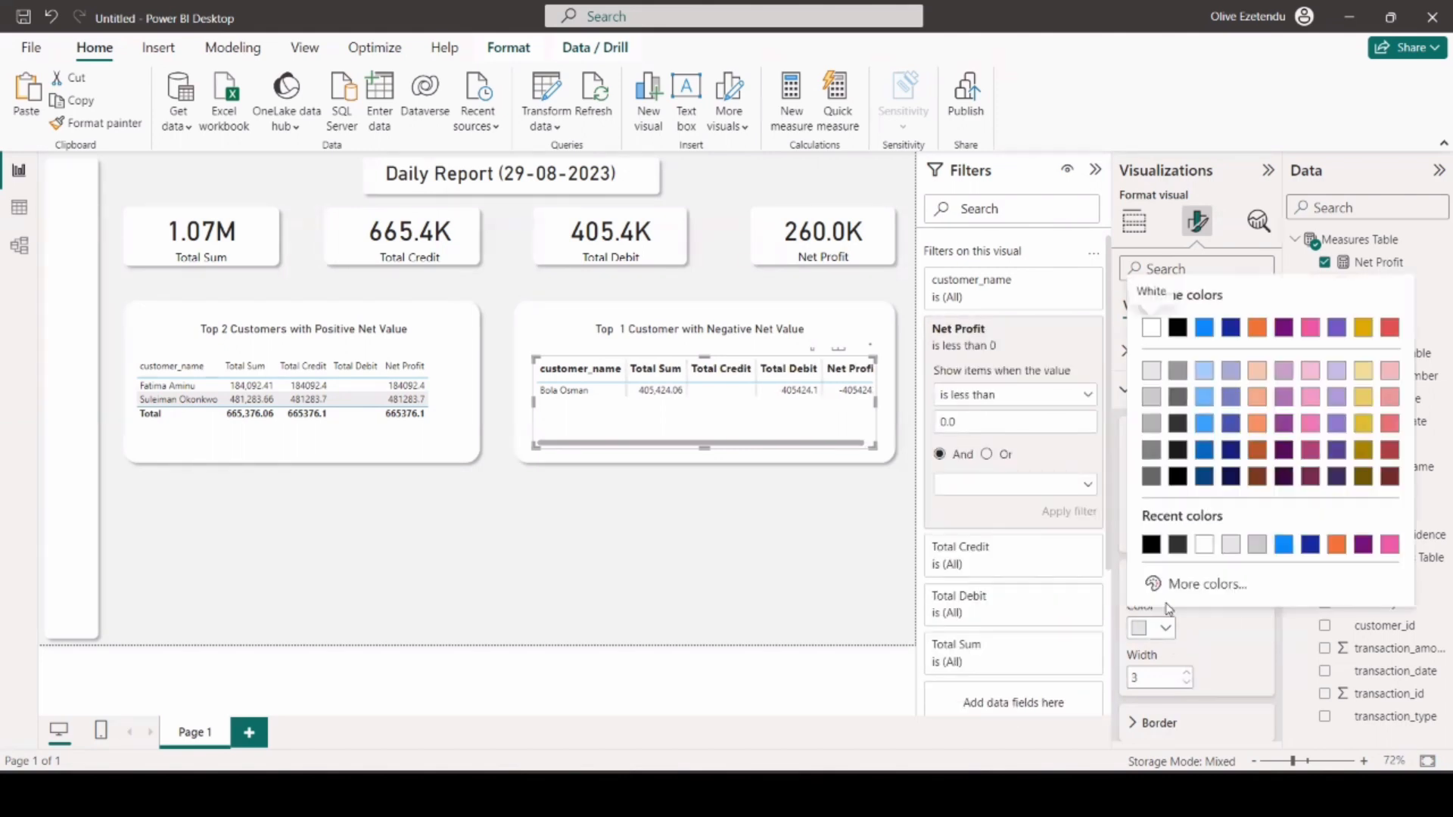
pyautogui.click(1284, 545)
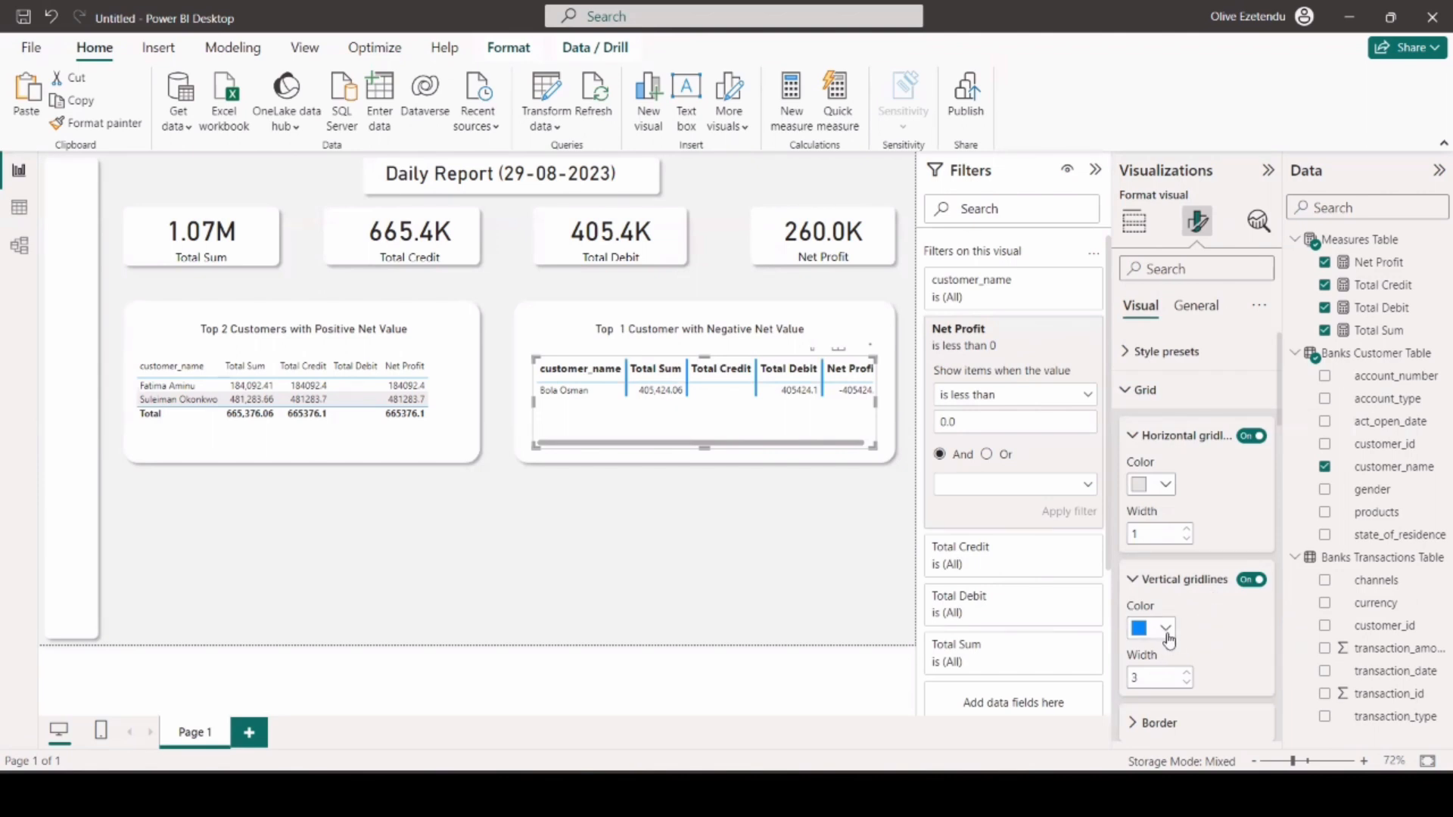
pyautogui.click(1187, 683)
pyautogui.click(1187, 683)
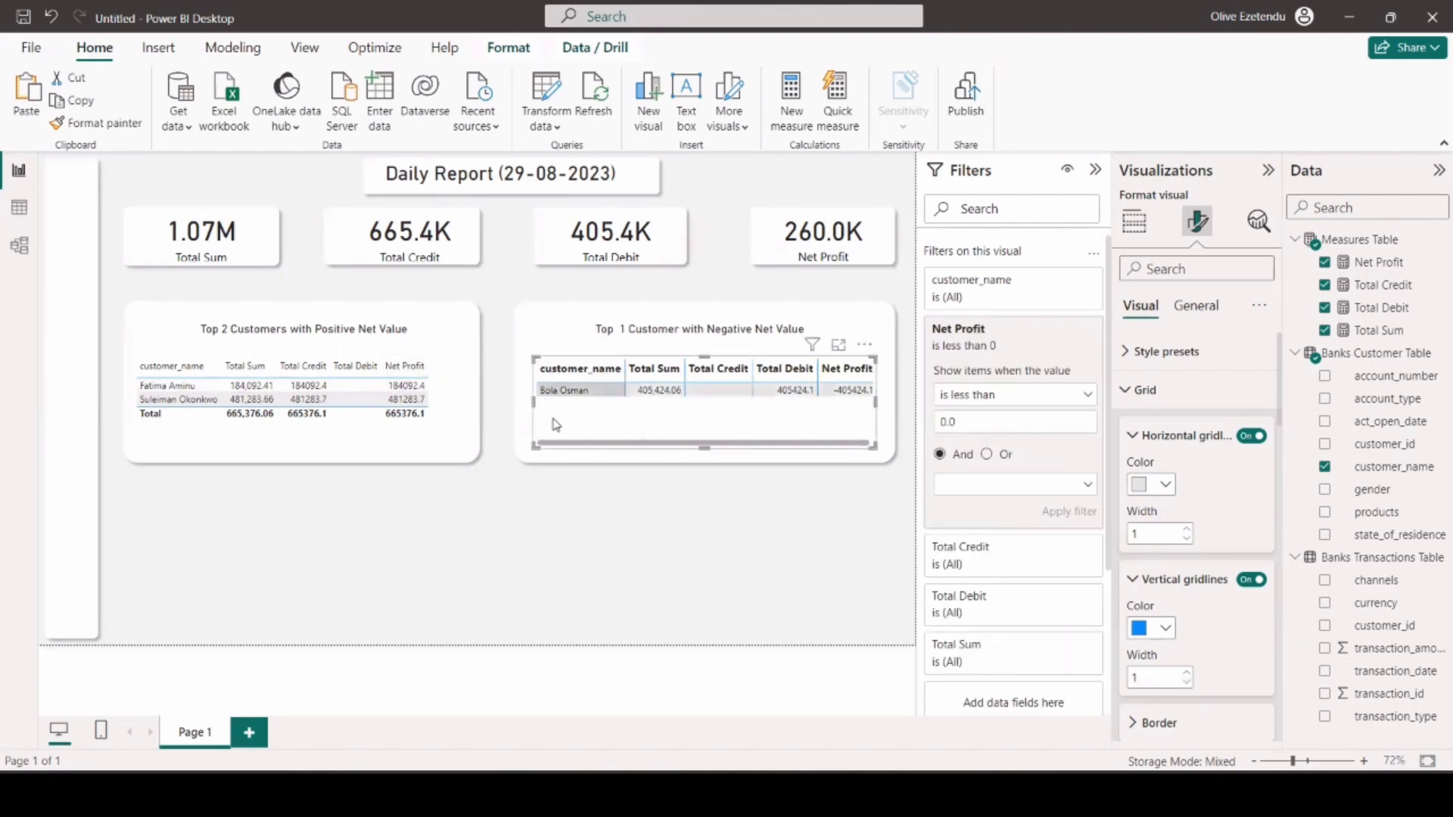
# Widen the negative net value table slightly on its right side so all its columns fit.
pyautogui.click(562, 497)
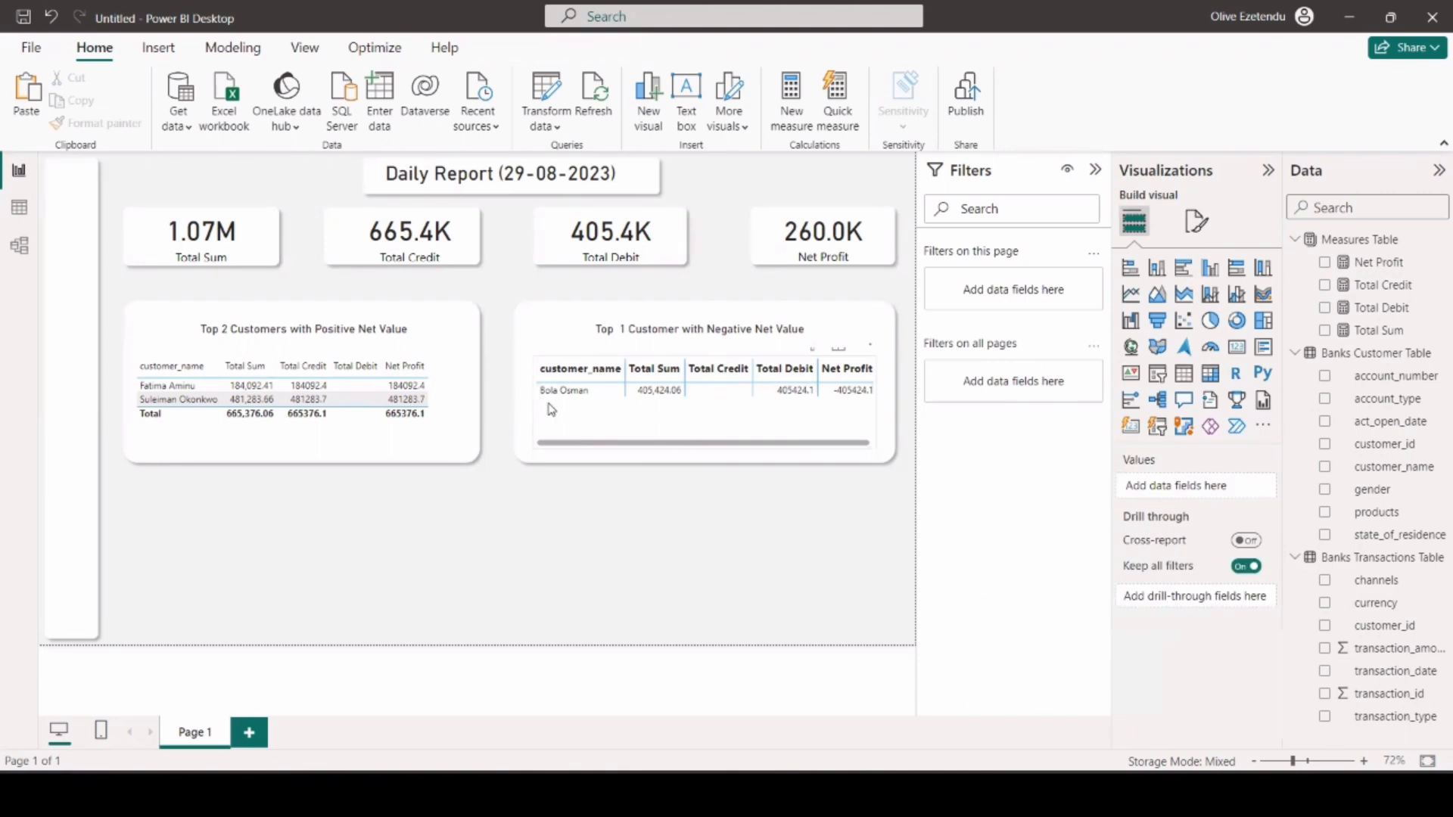
pyautogui.click(598, 427)
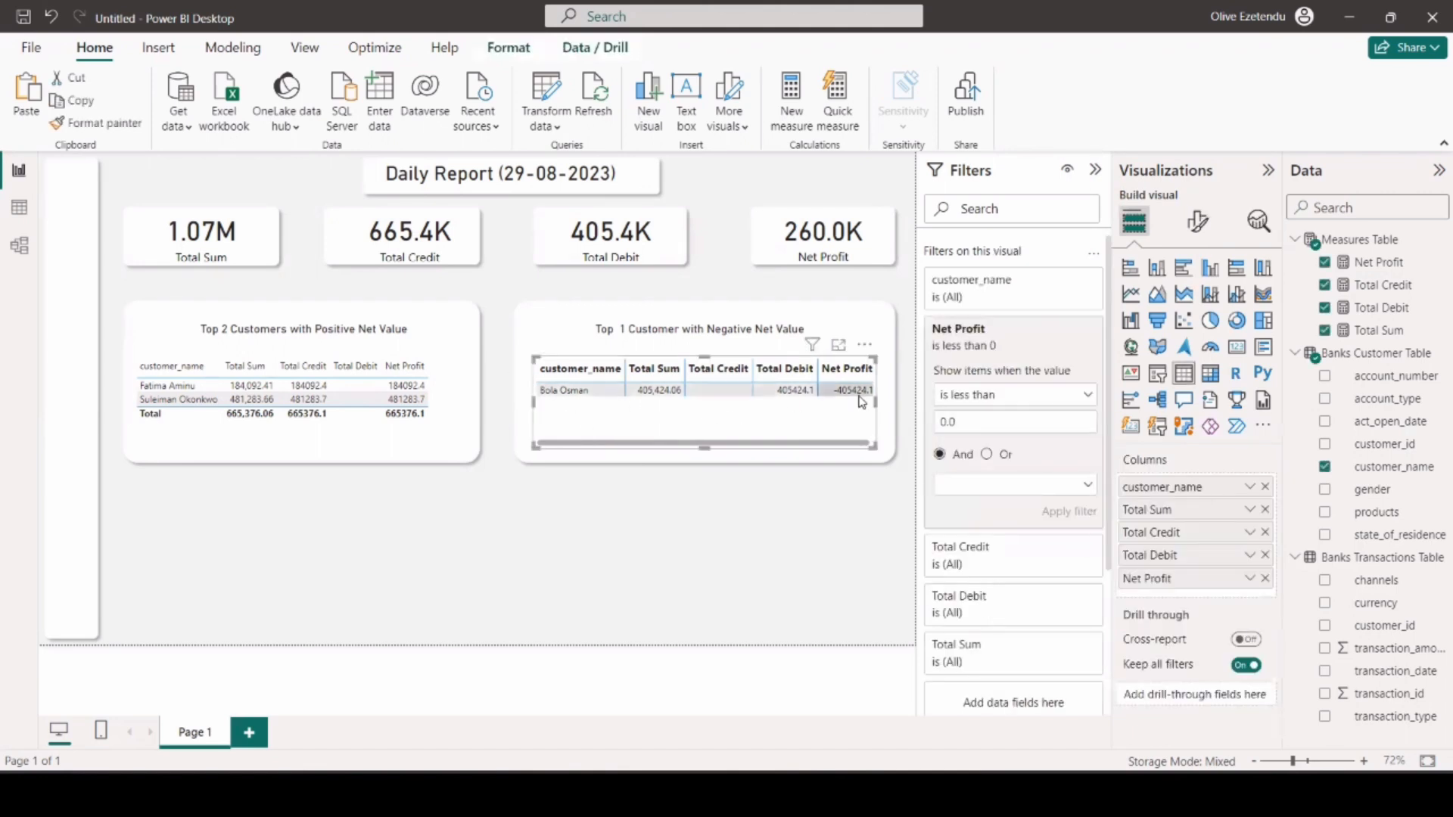
pyautogui.moveTo(877, 402); pyautogui.dragTo(886, 403)
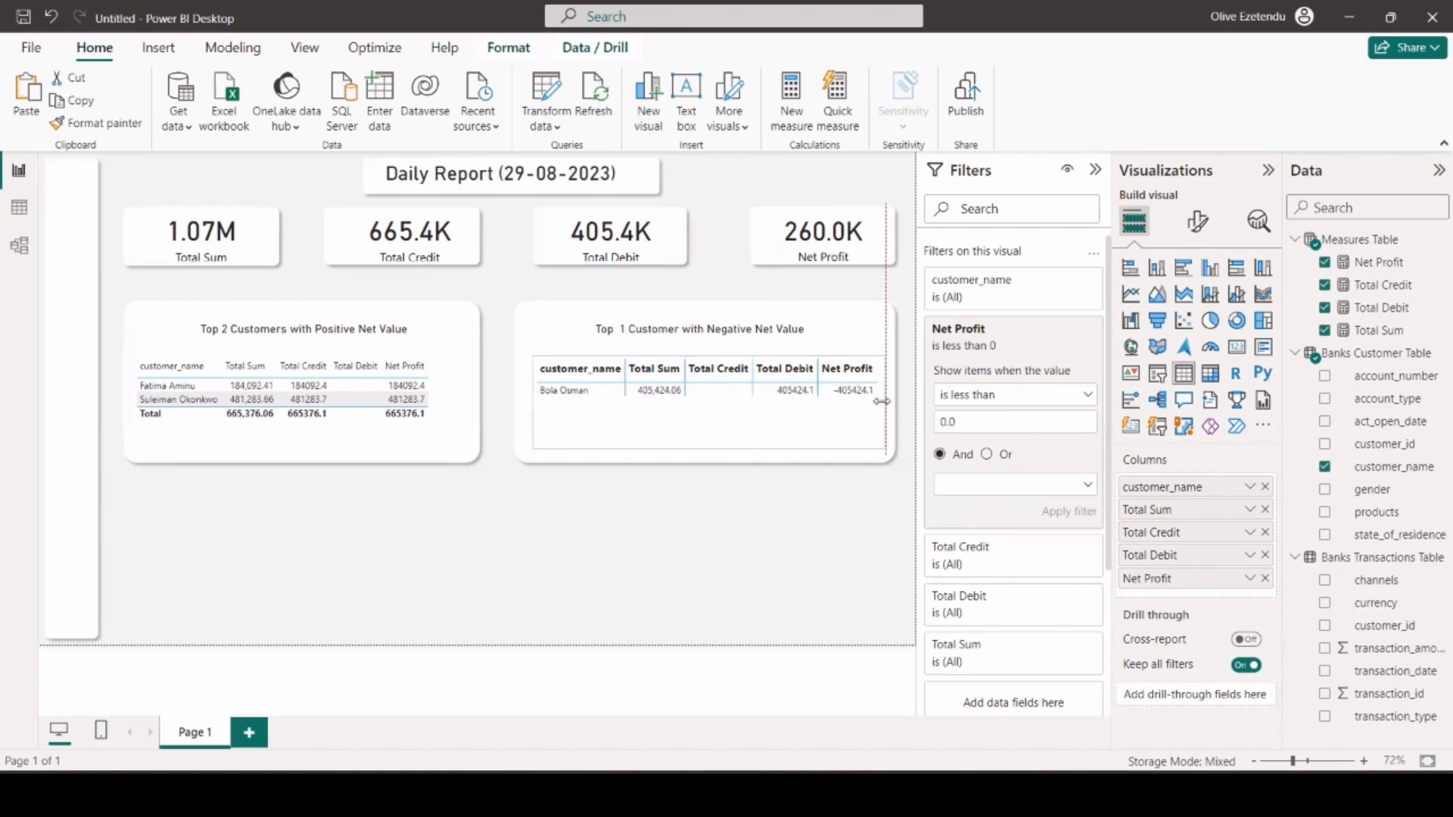
# Copy the negative net value table's formatting onto the positive net value table and widen that table slightly on its left side.
pyautogui.click(103, 122)
pyautogui.click(430, 363)
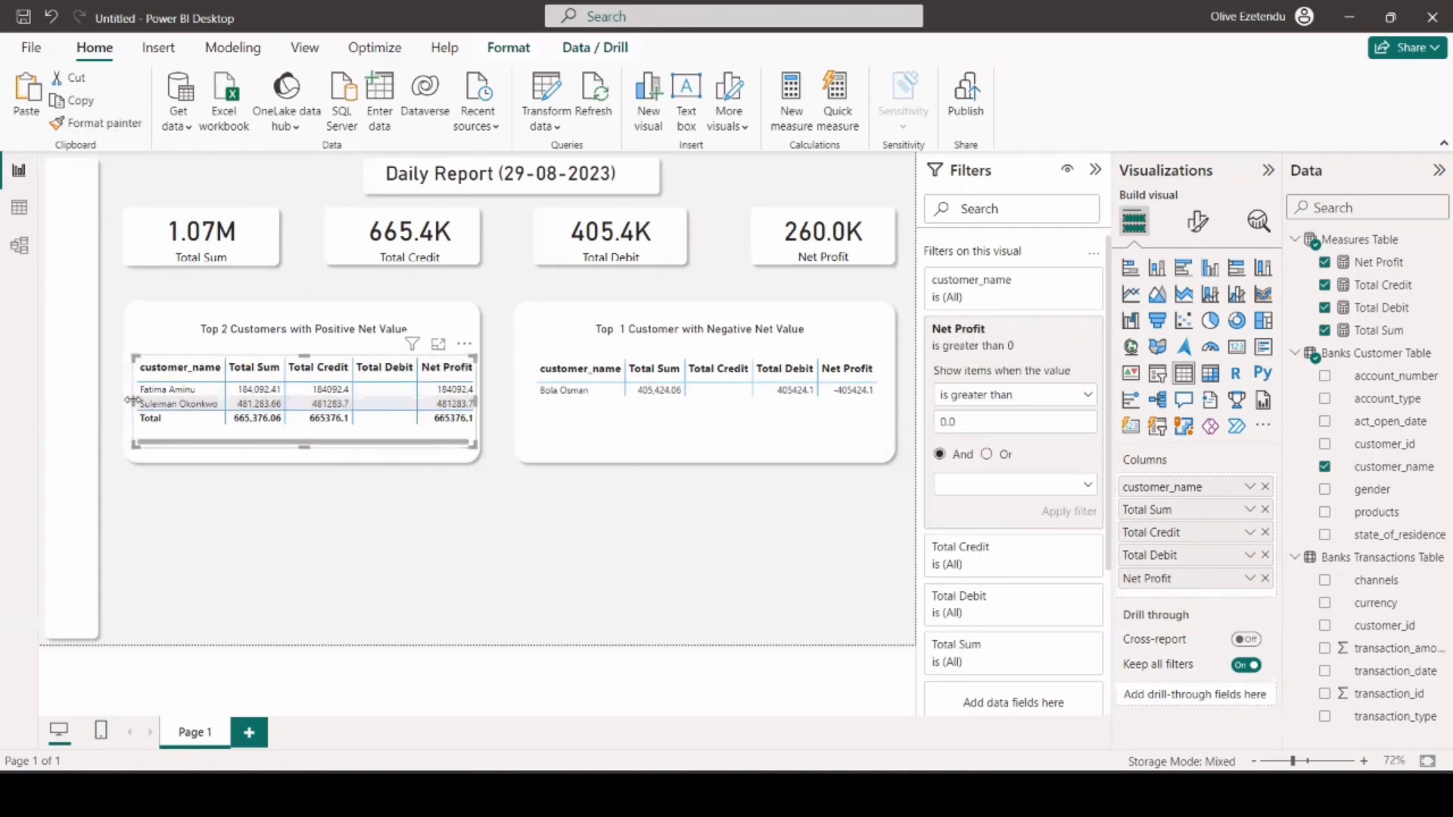
pyautogui.moveTo(129, 400); pyautogui.dragTo(125, 400)
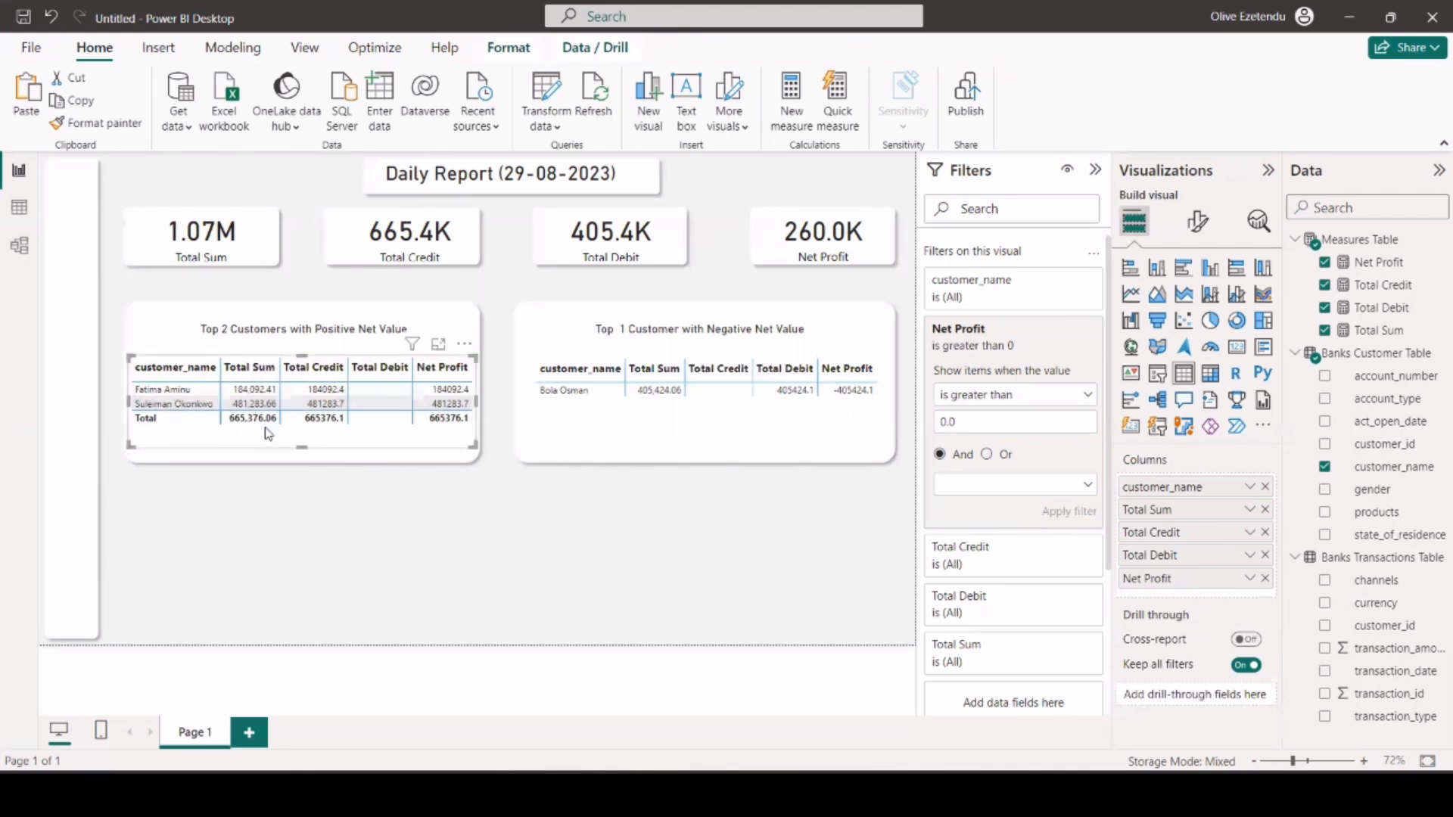
# Turn off the totals row of the positive net value table.
pyautogui.click(1196, 224)
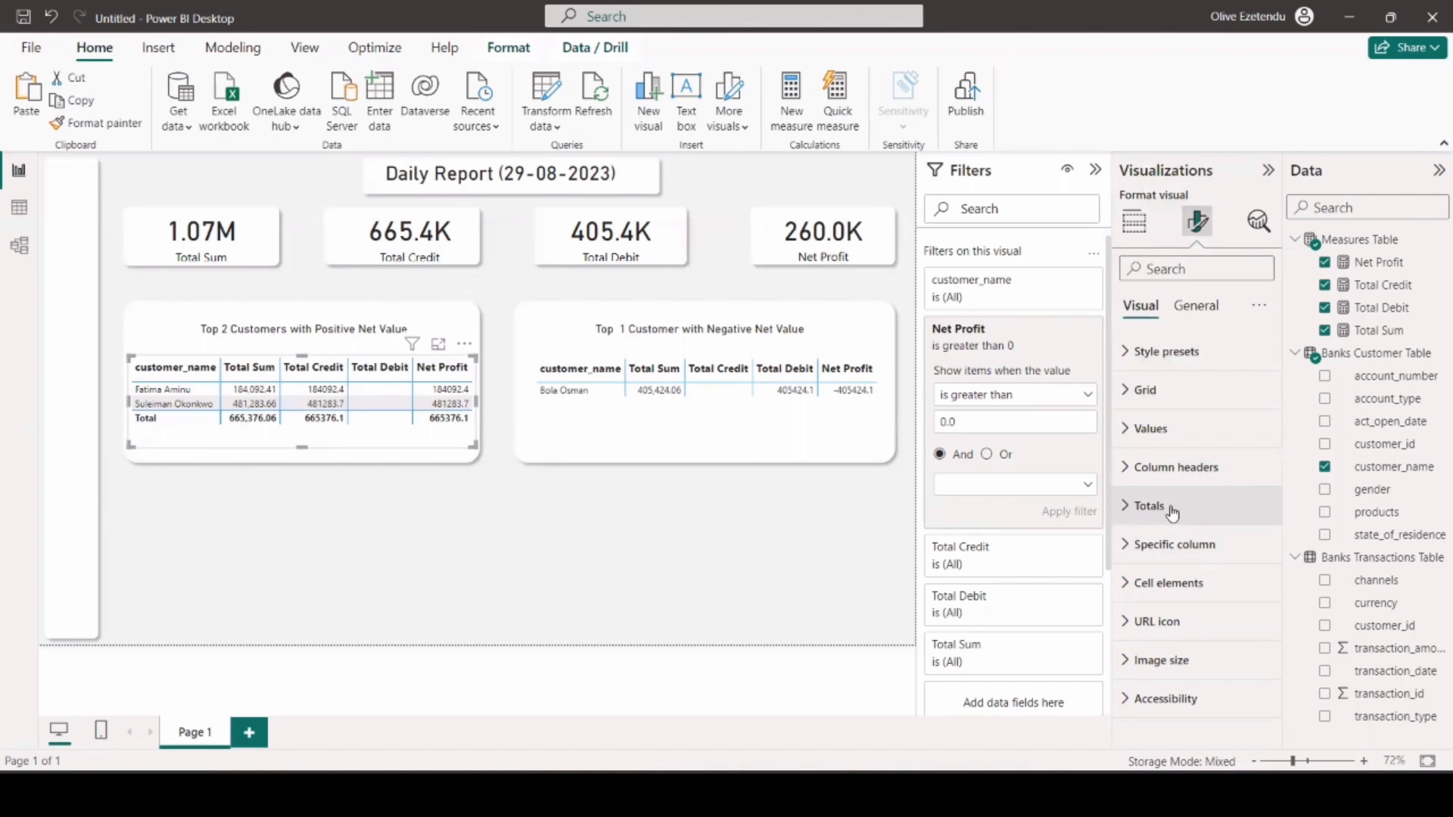
pyautogui.click(1211, 505)
pyautogui.scroll(-2, 1226, 630)
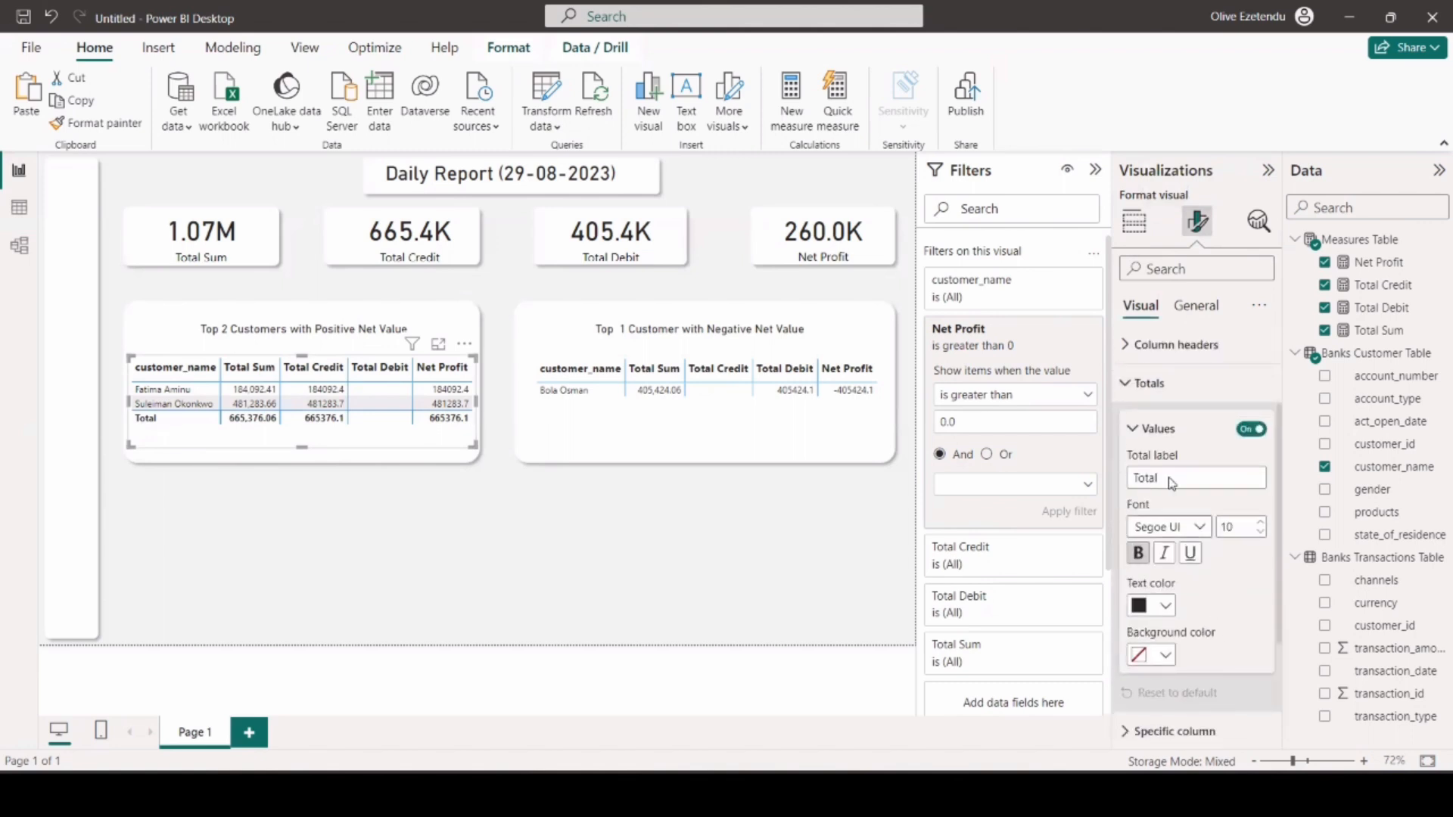
pyautogui.click(1252, 429)
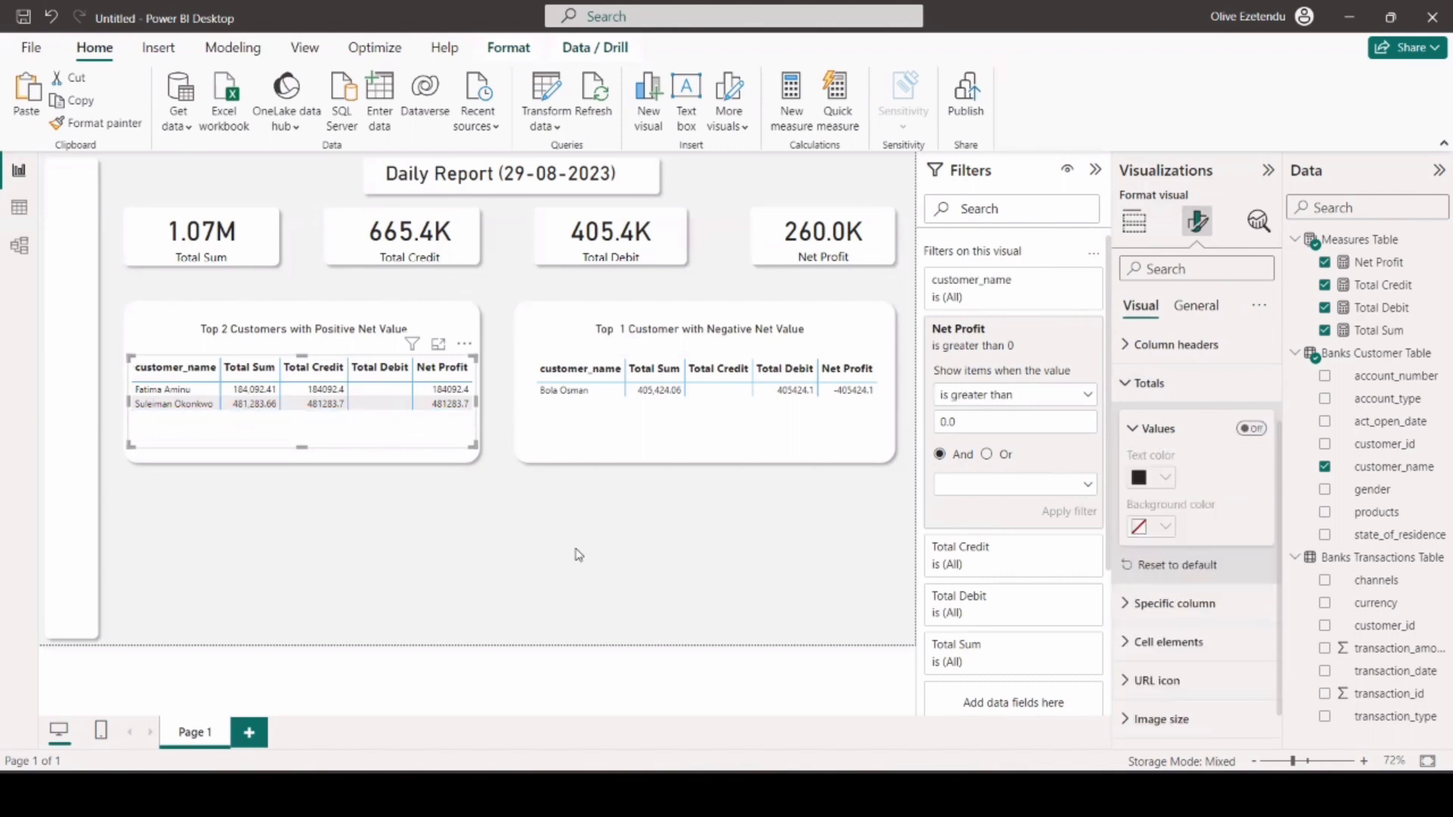
pyautogui.click(533, 613)
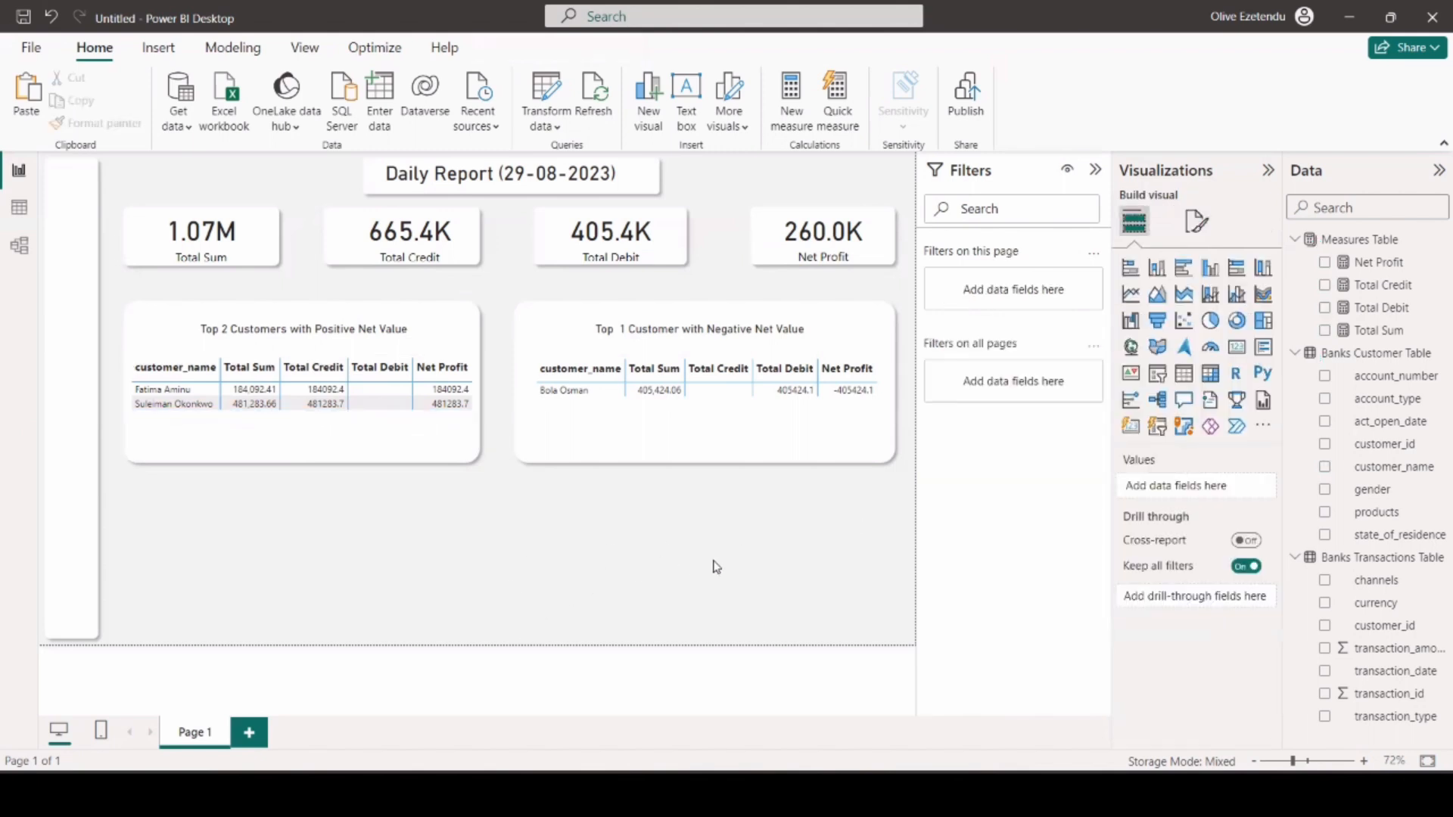
# Insert a text box below the two tables and stretch it across most of the width they span.
pyautogui.click(686, 97)
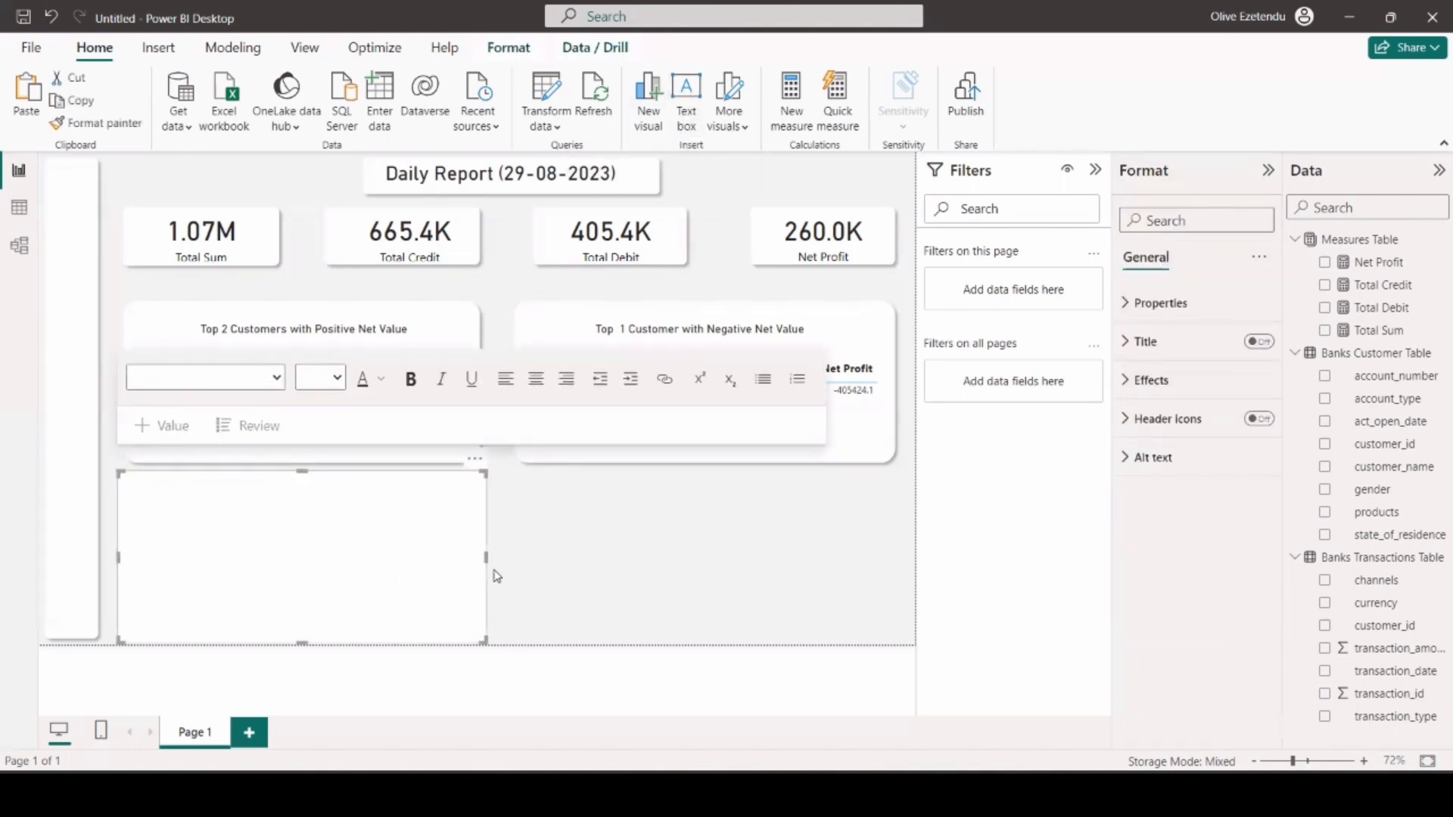
pyautogui.moveTo(487, 561); pyautogui.dragTo(863, 578)
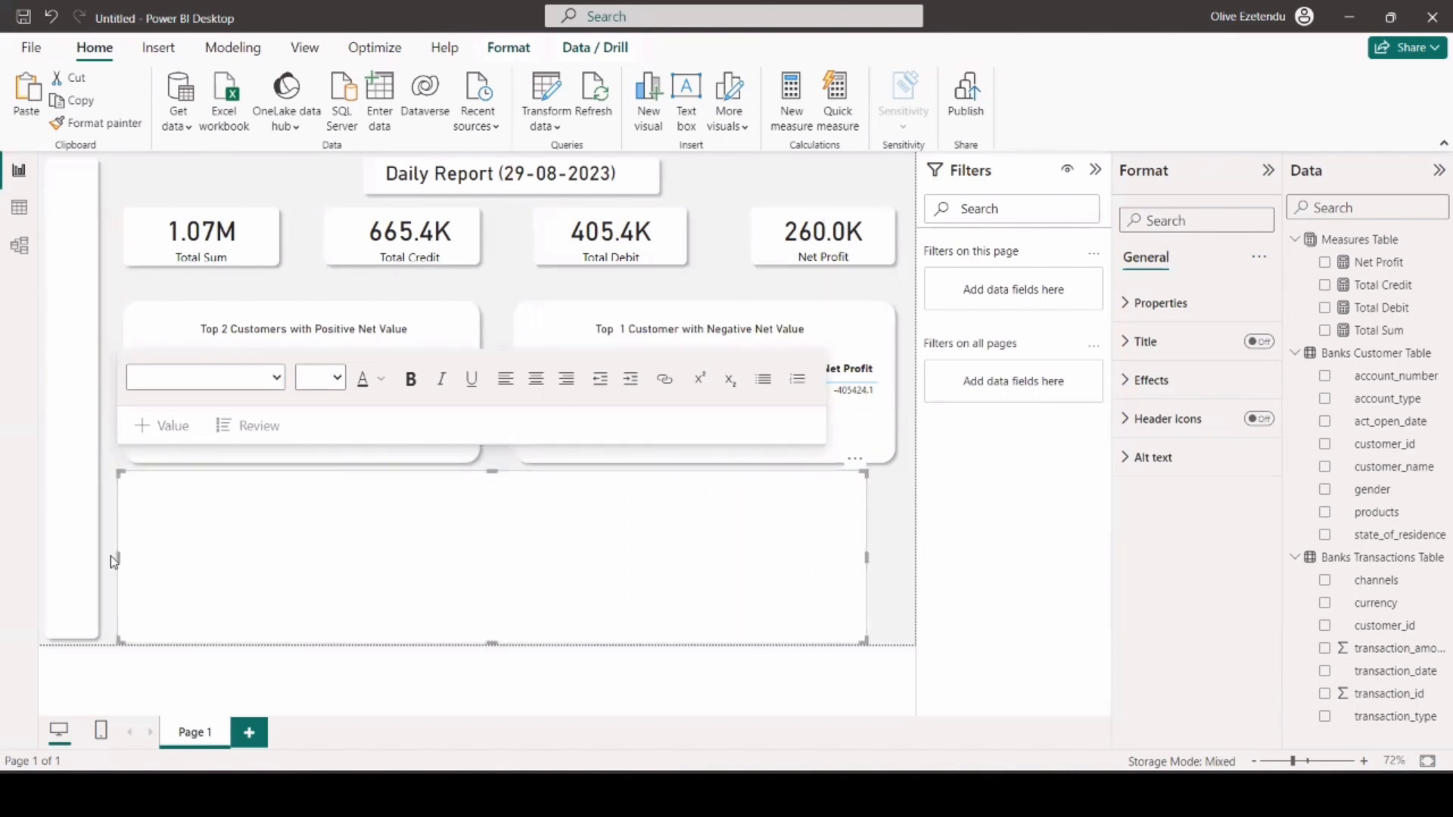
pyautogui.moveTo(124, 560); pyautogui.dragTo(143, 558)
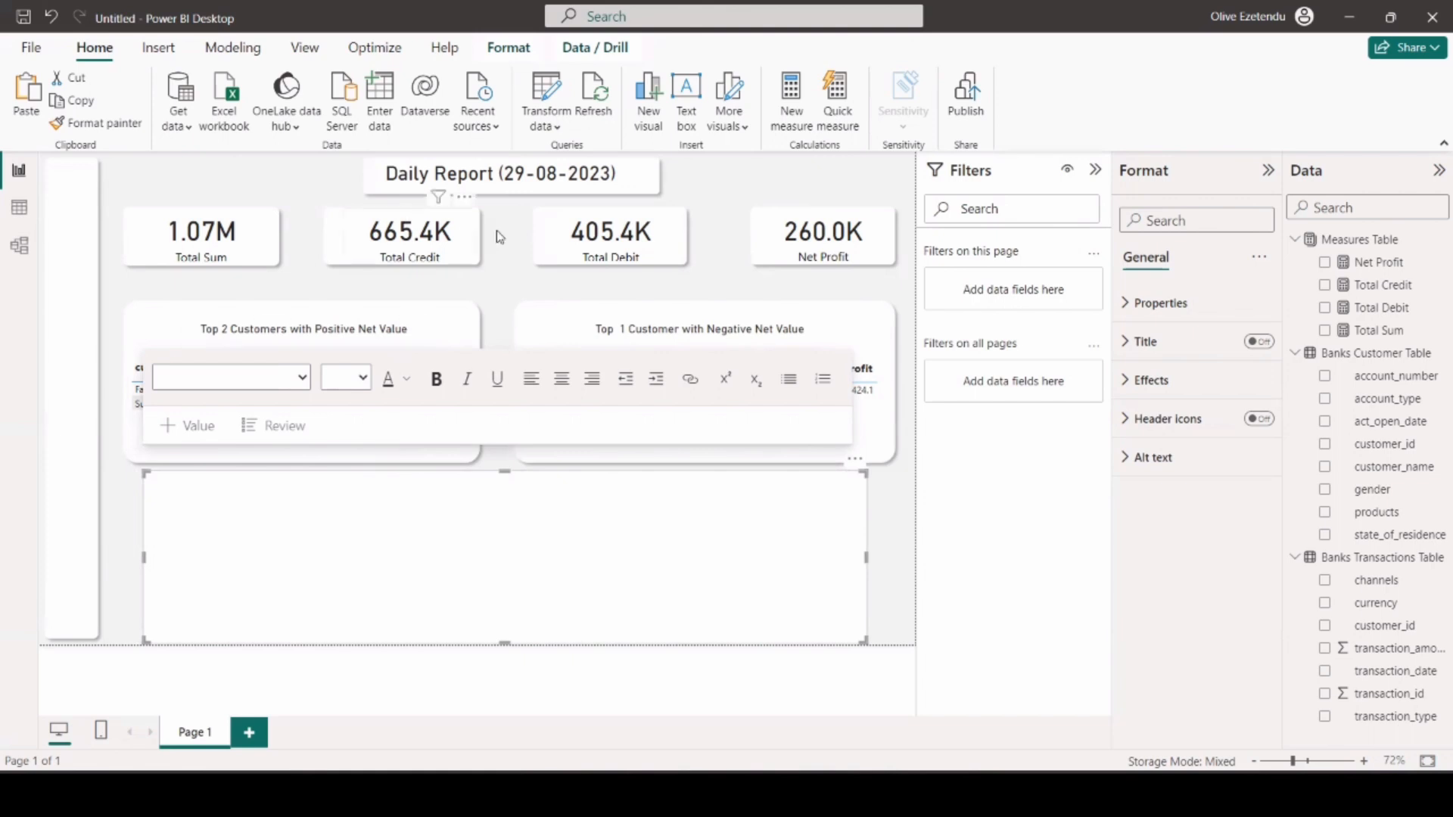
pyautogui.click(604, 221)
pyautogui.click(765, 583)
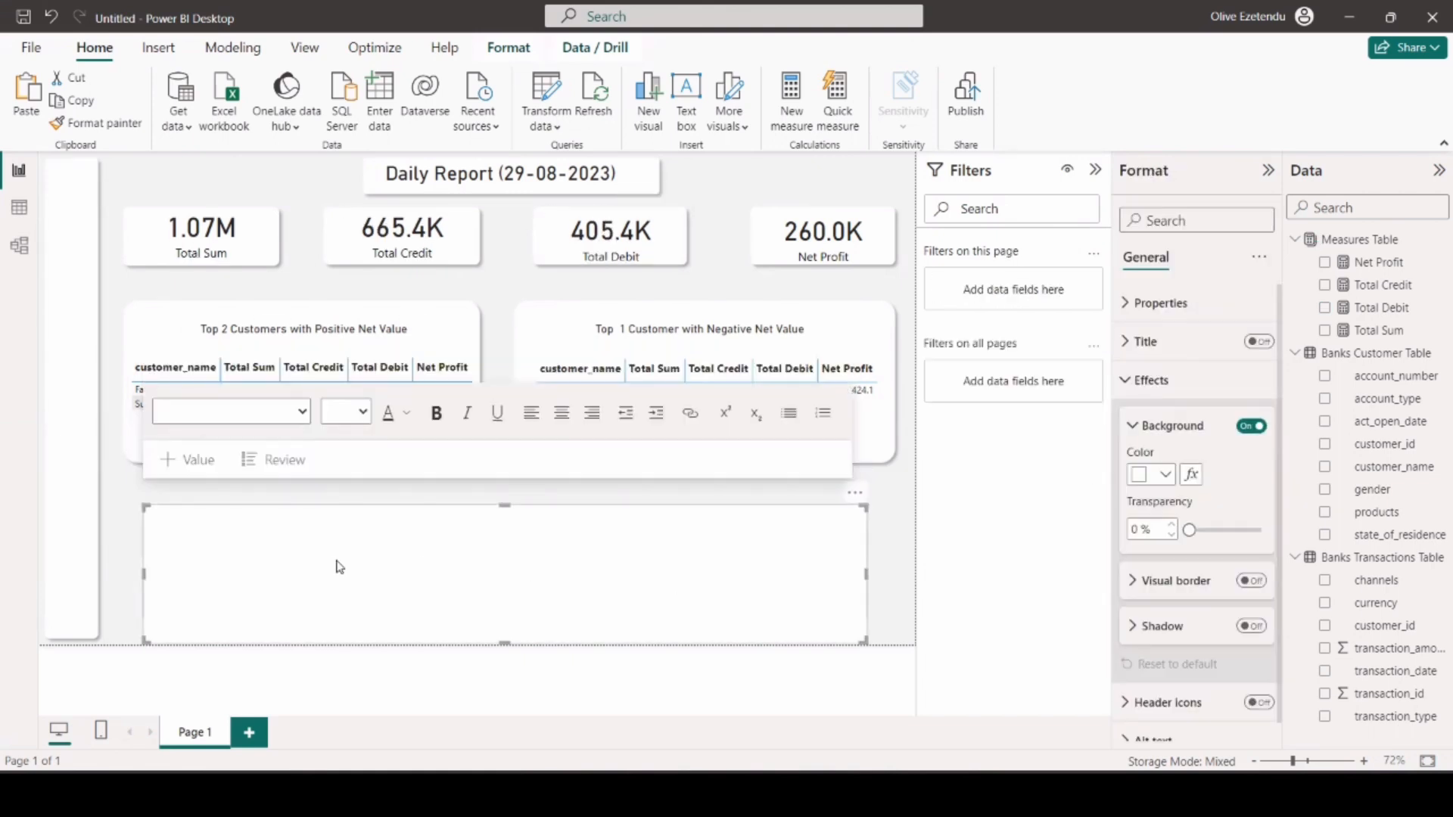
# Write "The total sum increased from 1.06M on 28th-Aug-2023 to 1.07M on 29th-Aug-2023." in the text box, using DIN at size 14.
pyautogui.click(253, 533)
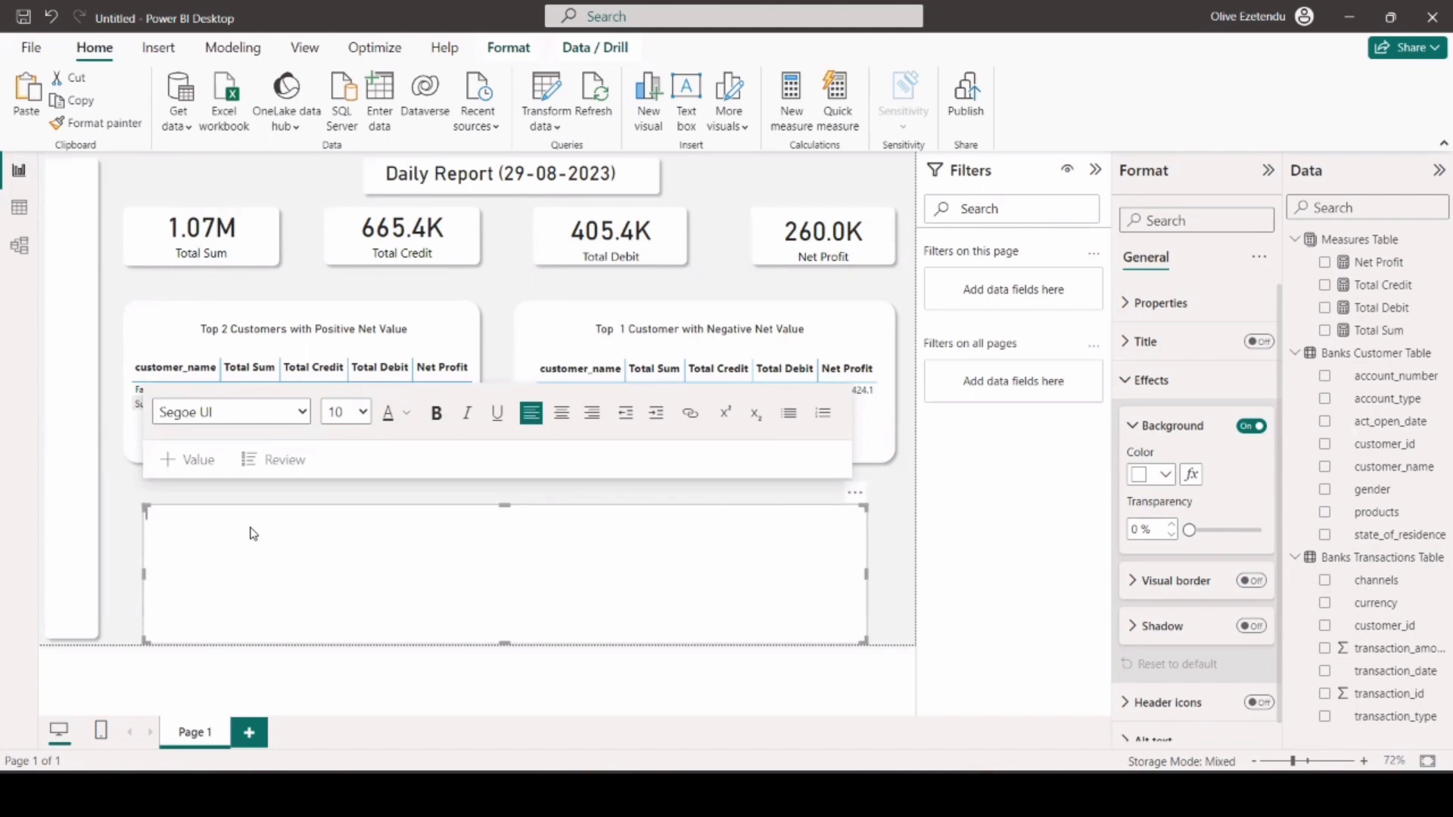
pyautogui.write('The total sum increased from 1.06M')
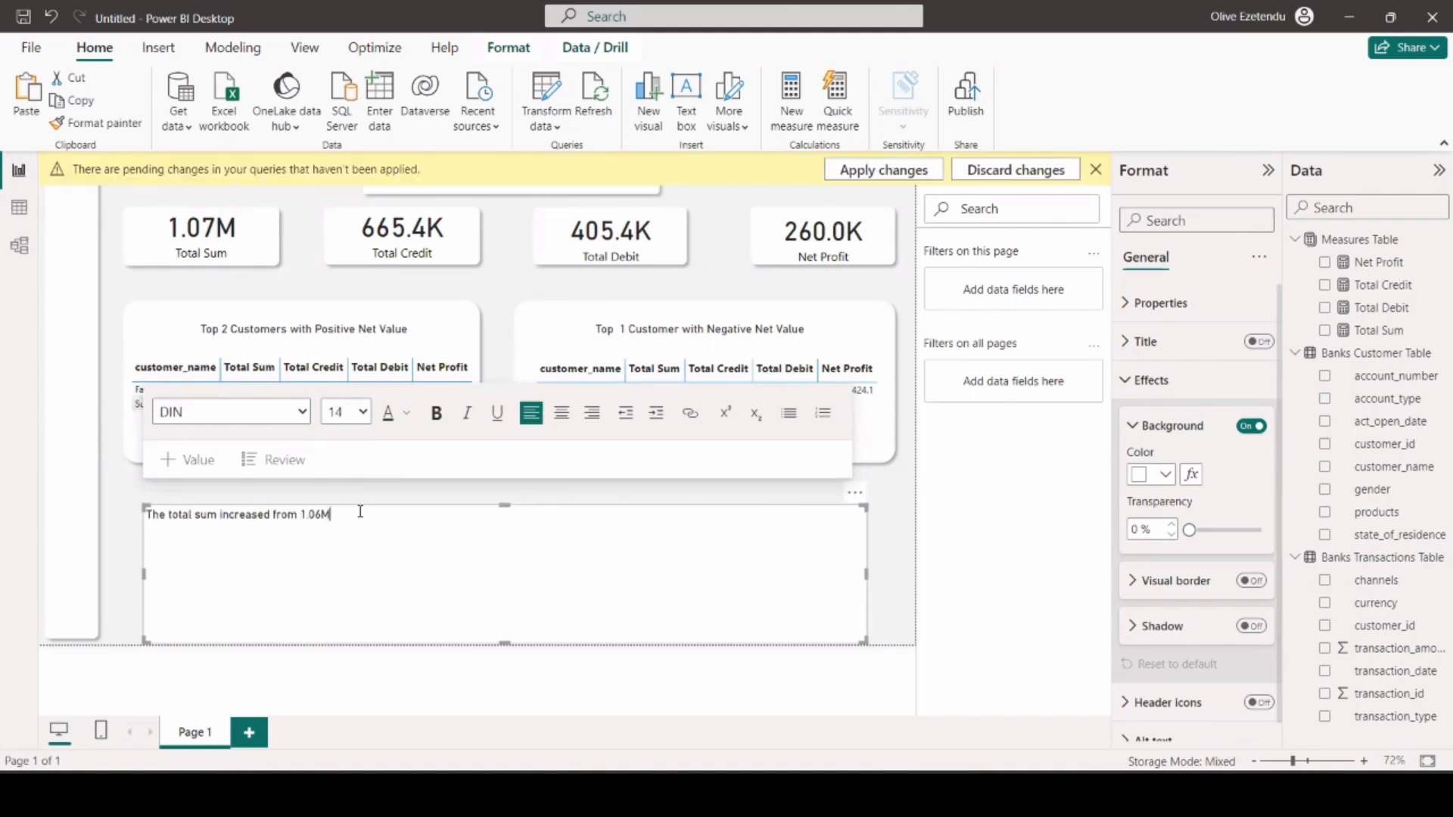
pyautogui.write(' on')
pyautogui.write('28th-Aug-2023 to 1.07M on 29th')
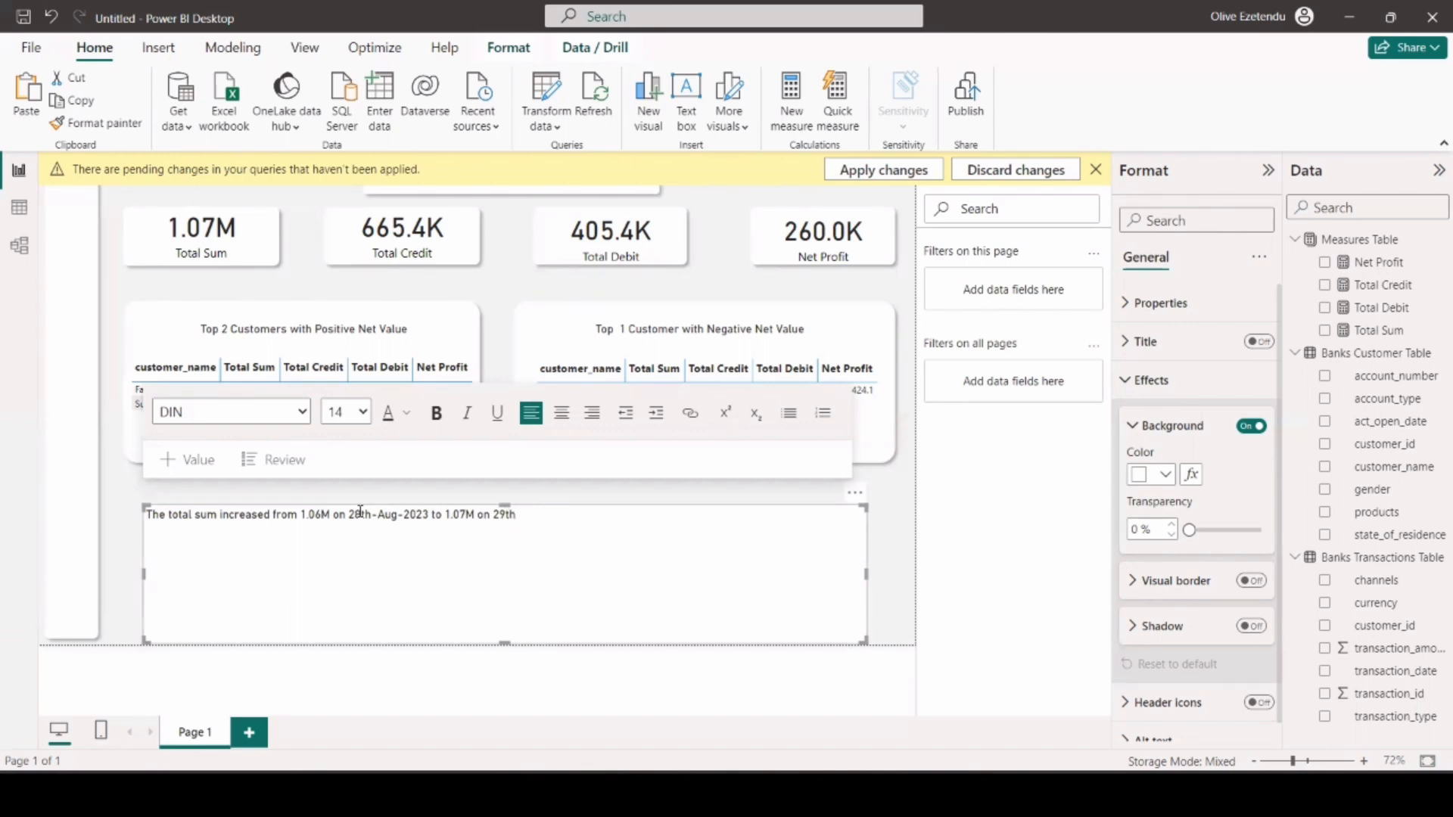
pyautogui.write('-Aug-2023.')
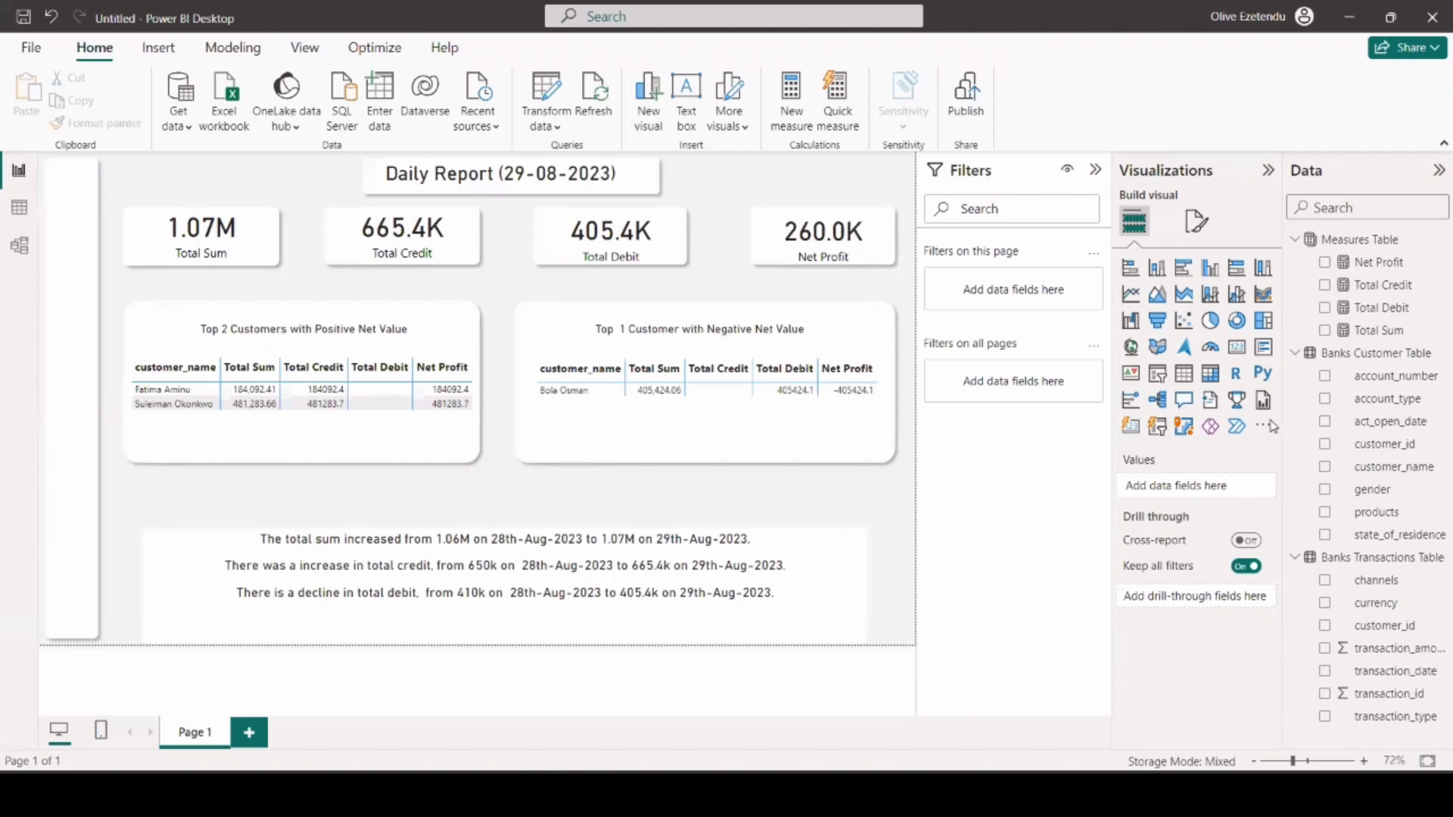
# Set the background transparency of the summary text box to 100 %.
pyautogui.click(842, 576)
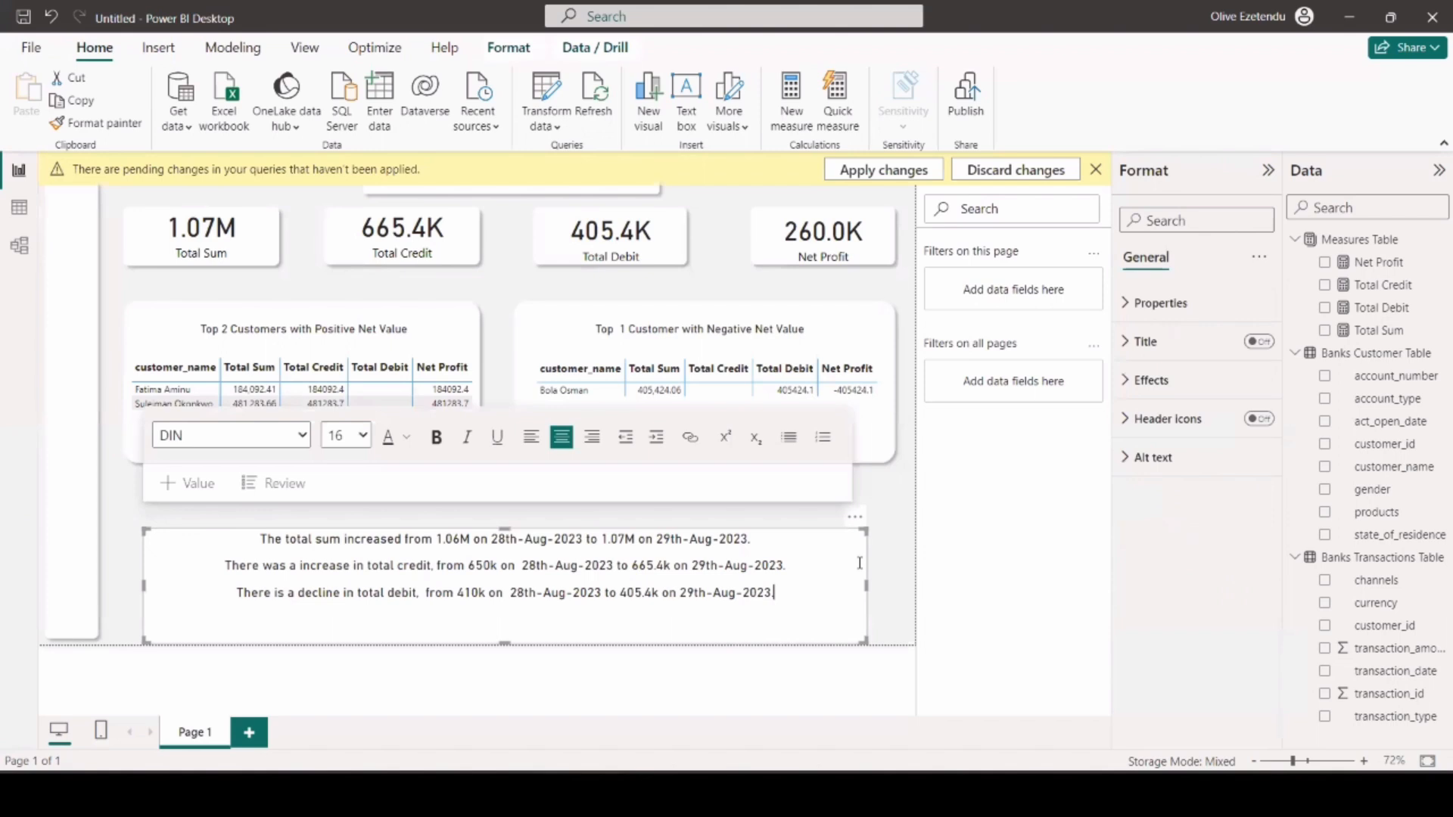
pyautogui.click(1150, 380)
pyautogui.moveTo(1192, 530); pyautogui.dragTo(1262, 530)
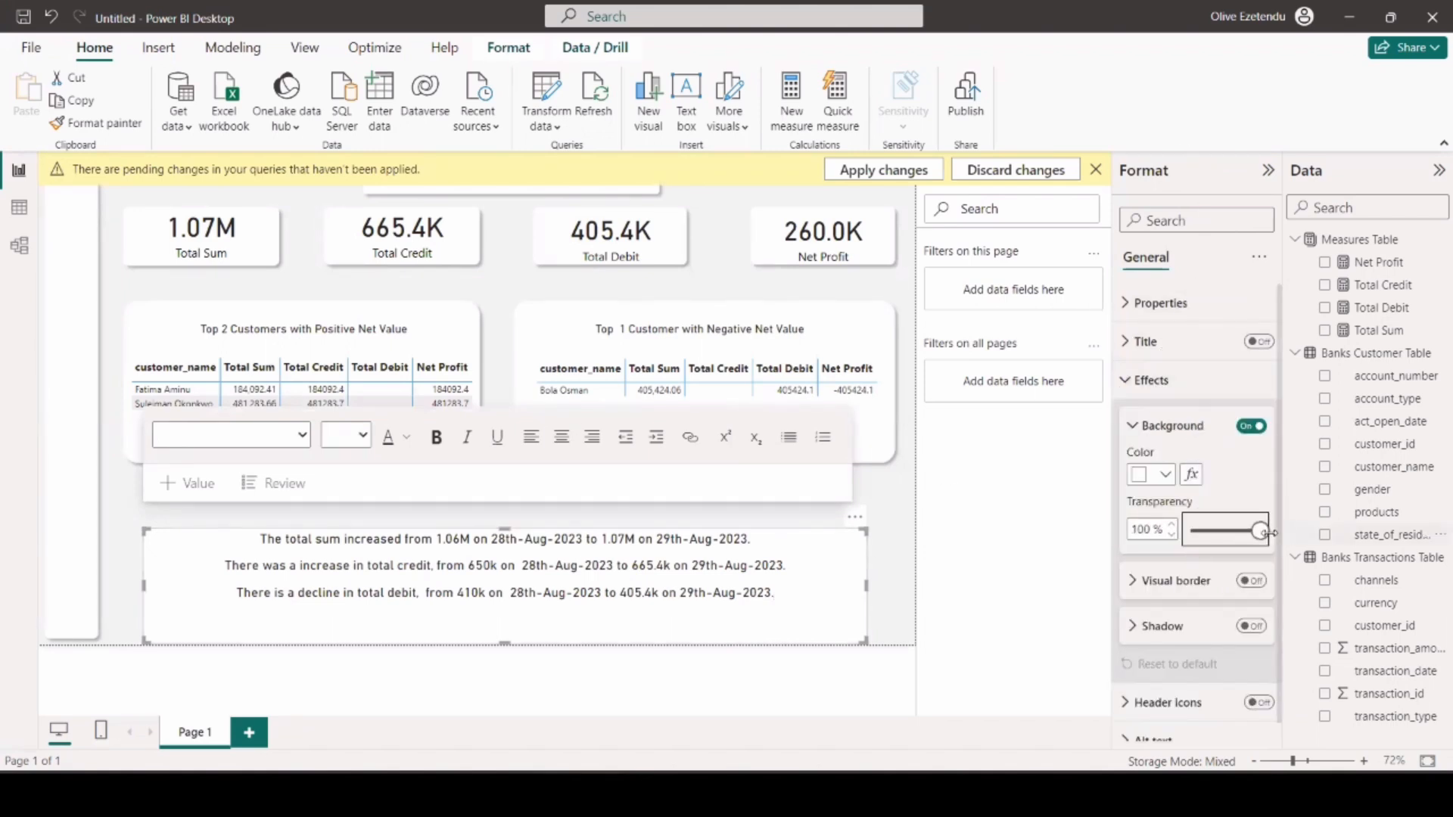
# Dismiss the pending-changes notice and add "There is an increase in net profit, from 240k on 28th-Aug-2023 to 260k on 29th-Aug-2023." to the summary text.
pyautogui.click(902, 577)
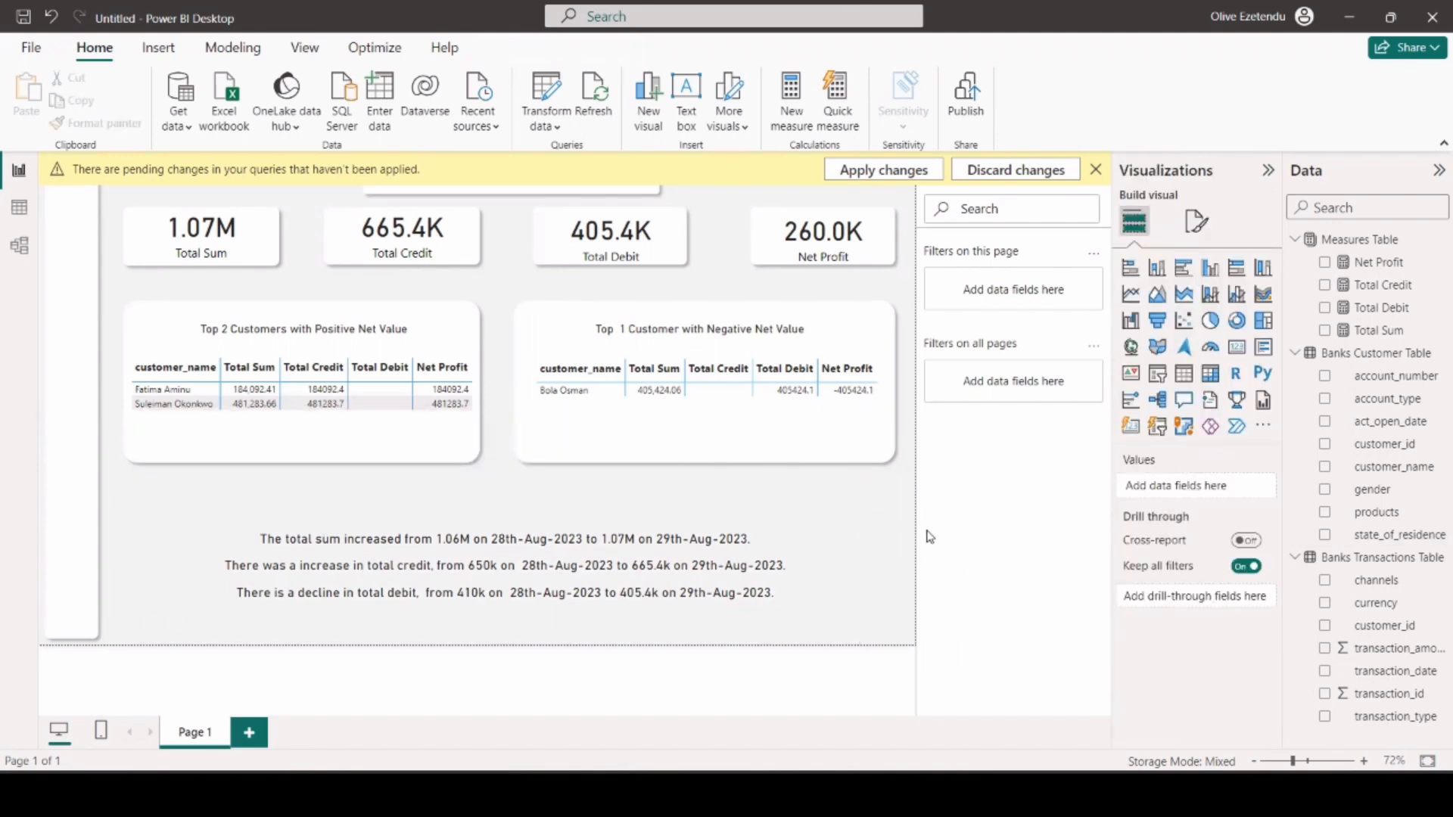
pyautogui.click(1097, 169)
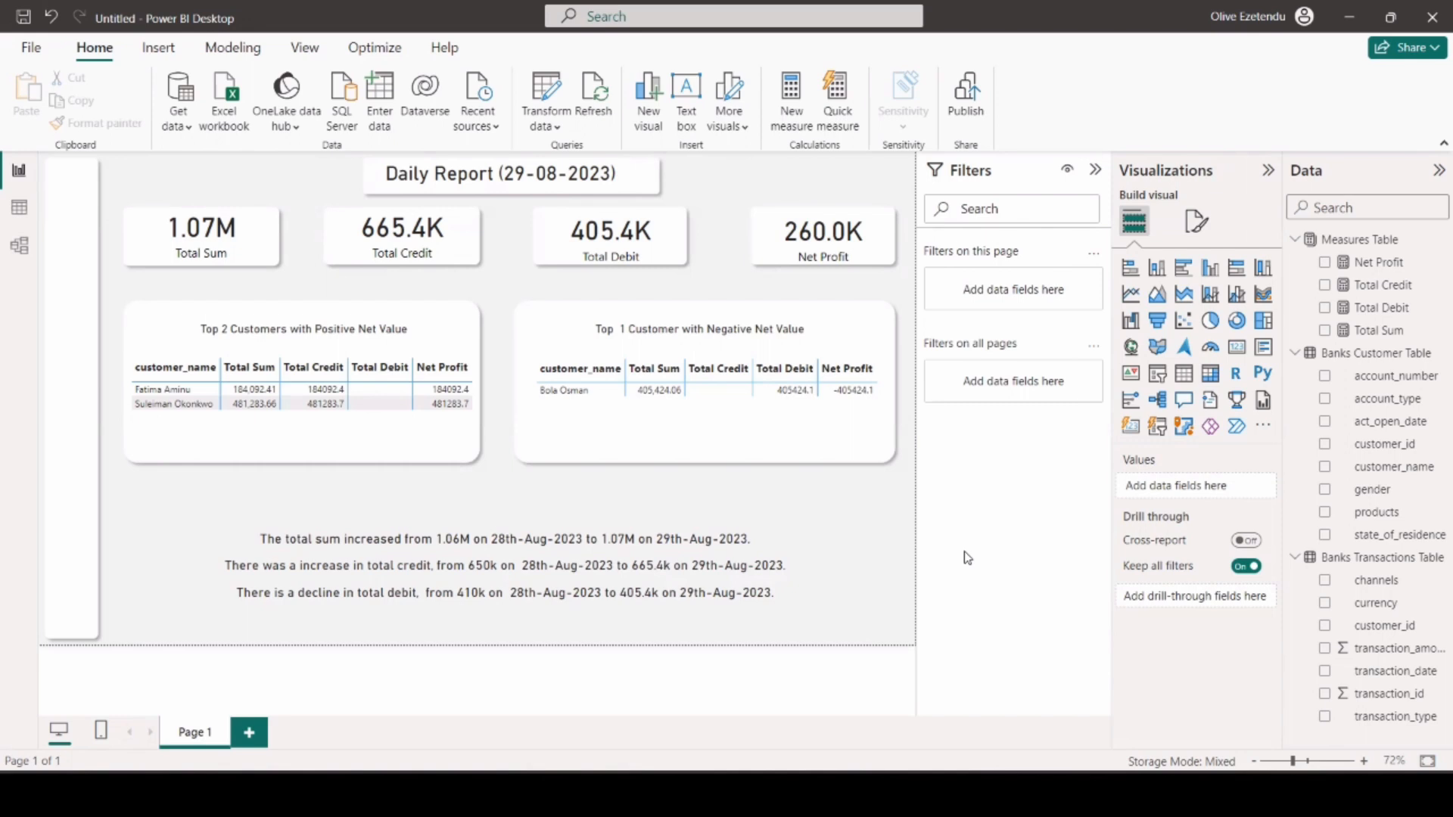
pyautogui.click(787, 594)
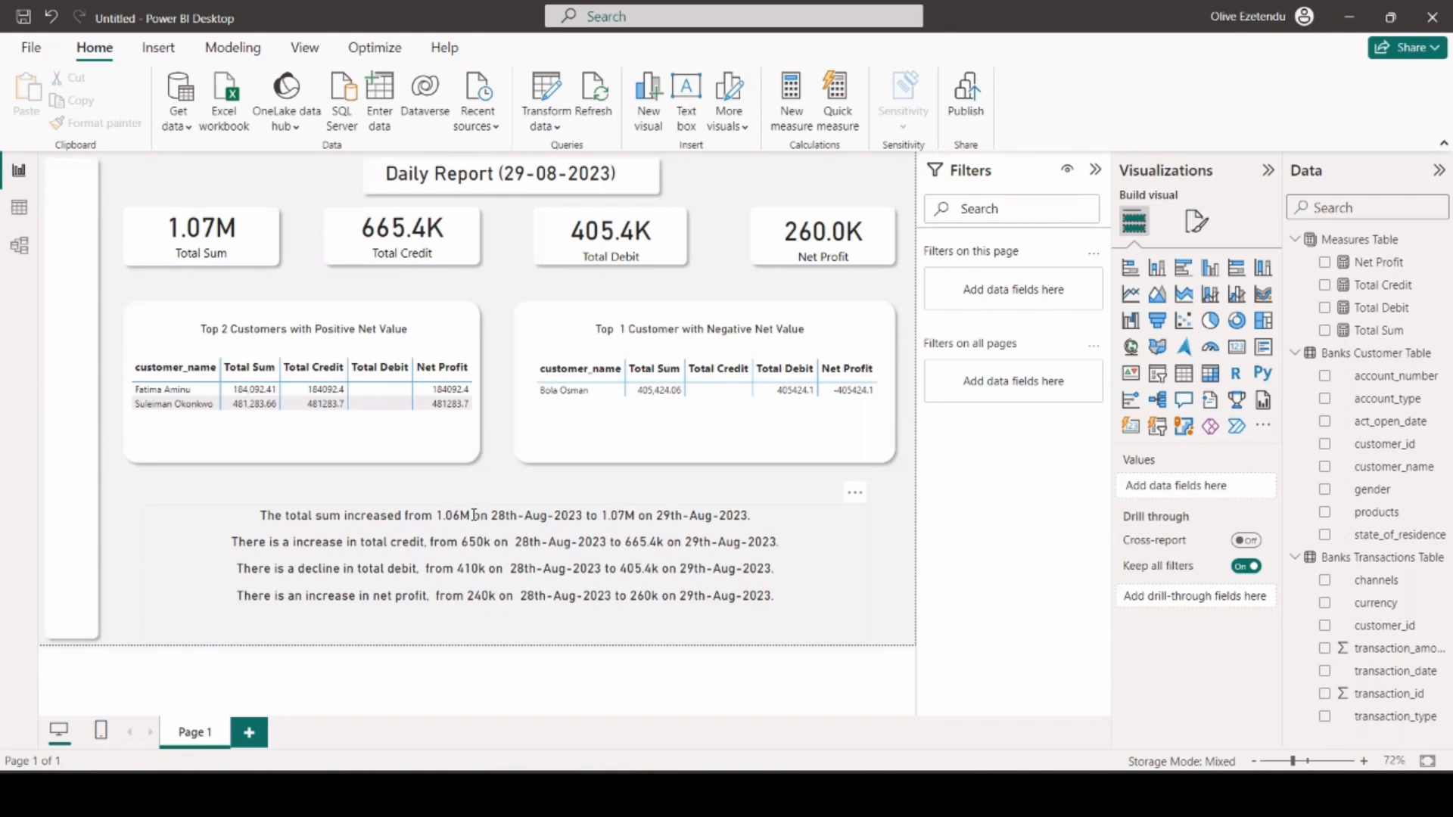
# Colour the 1.06M figure in the first line of the summary text red, using a custom font colour.
pyautogui.moveTo(473, 515); pyautogui.dragTo(438, 516)
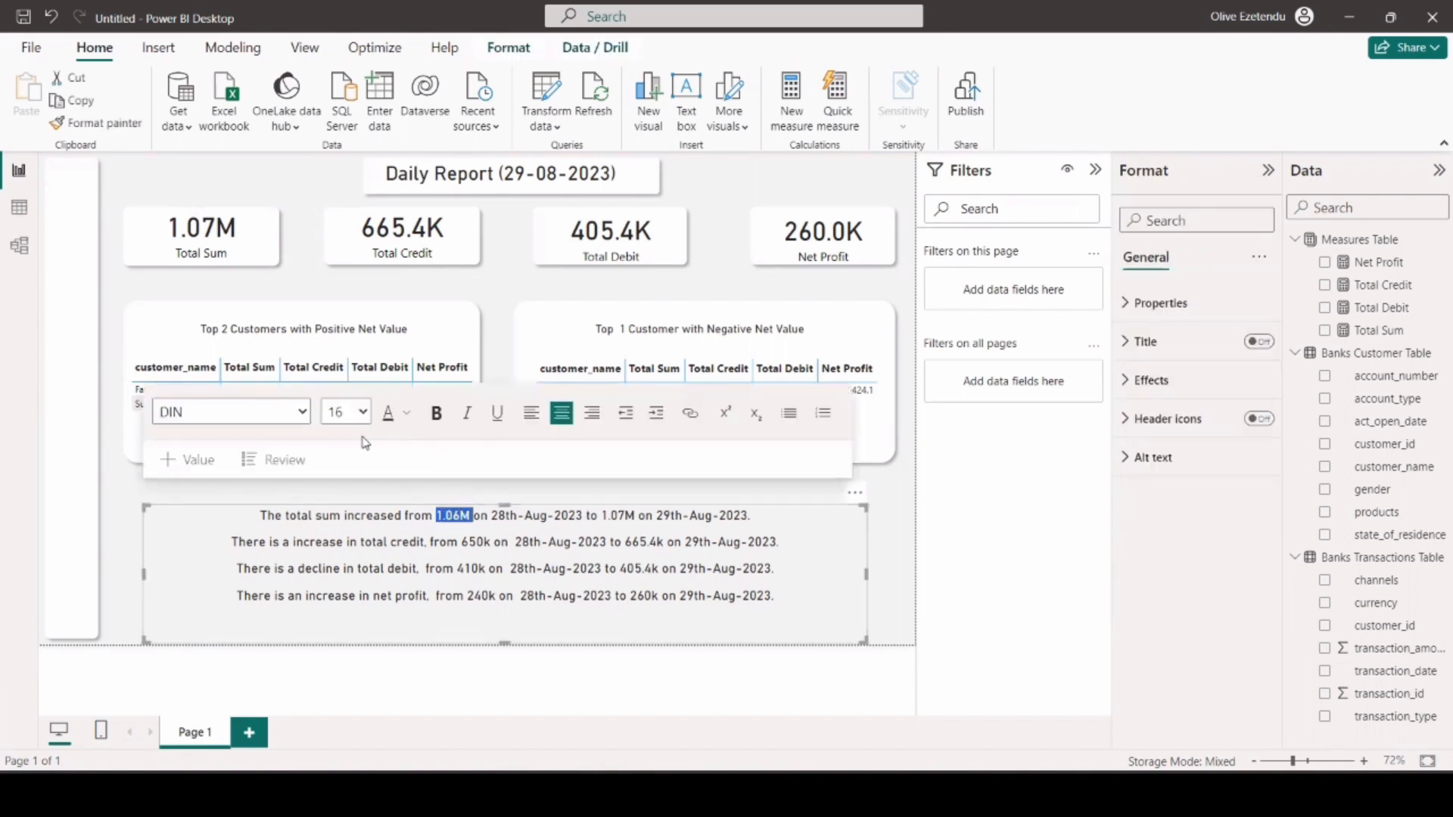
pyautogui.click(404, 415)
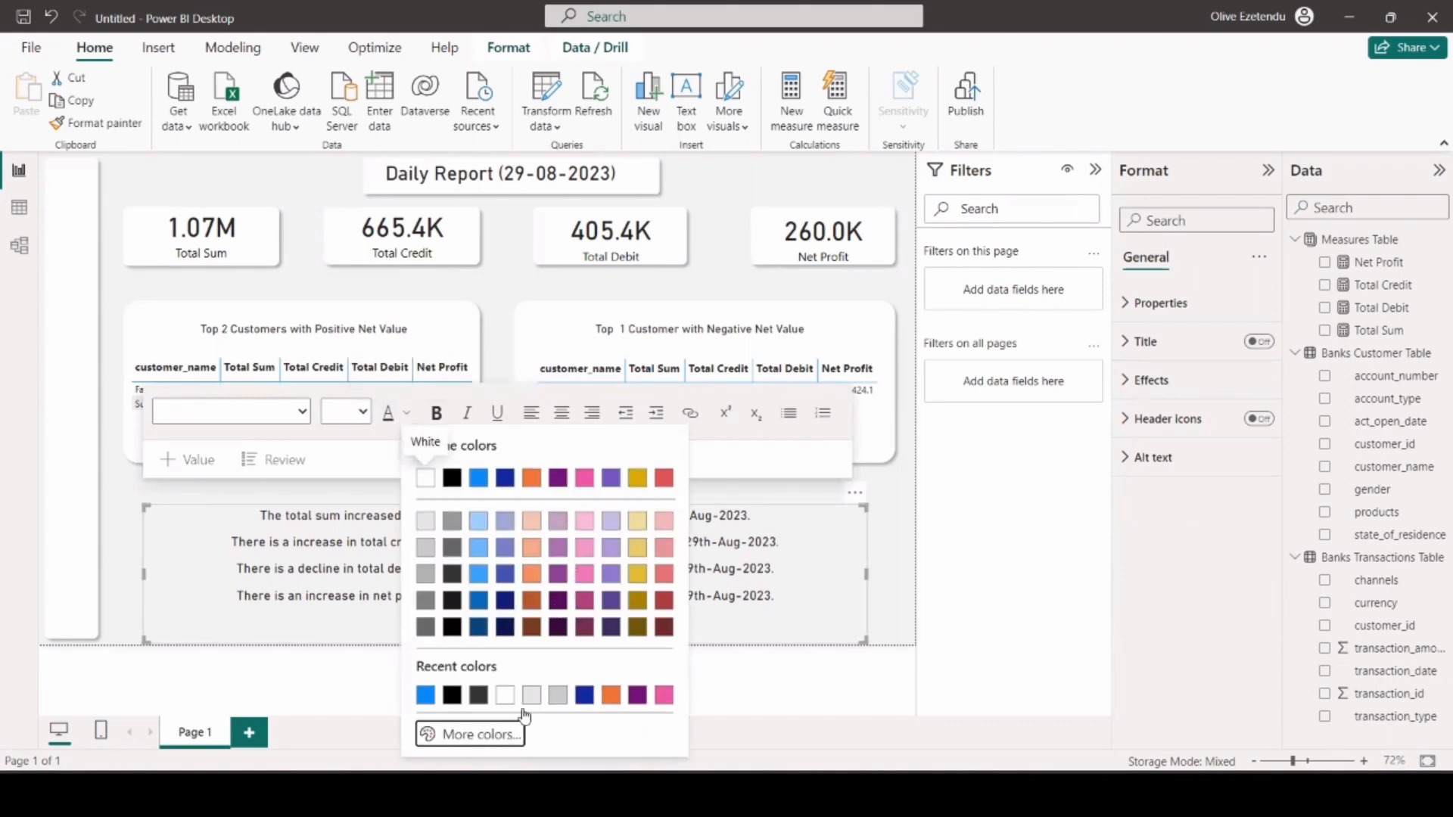
pyautogui.click(503, 727)
pyautogui.moveTo(454, 672); pyautogui.dragTo(666, 672)
pyautogui.moveTo(634, 509); pyautogui.dragTo(630, 464)
pyautogui.click(768, 700)
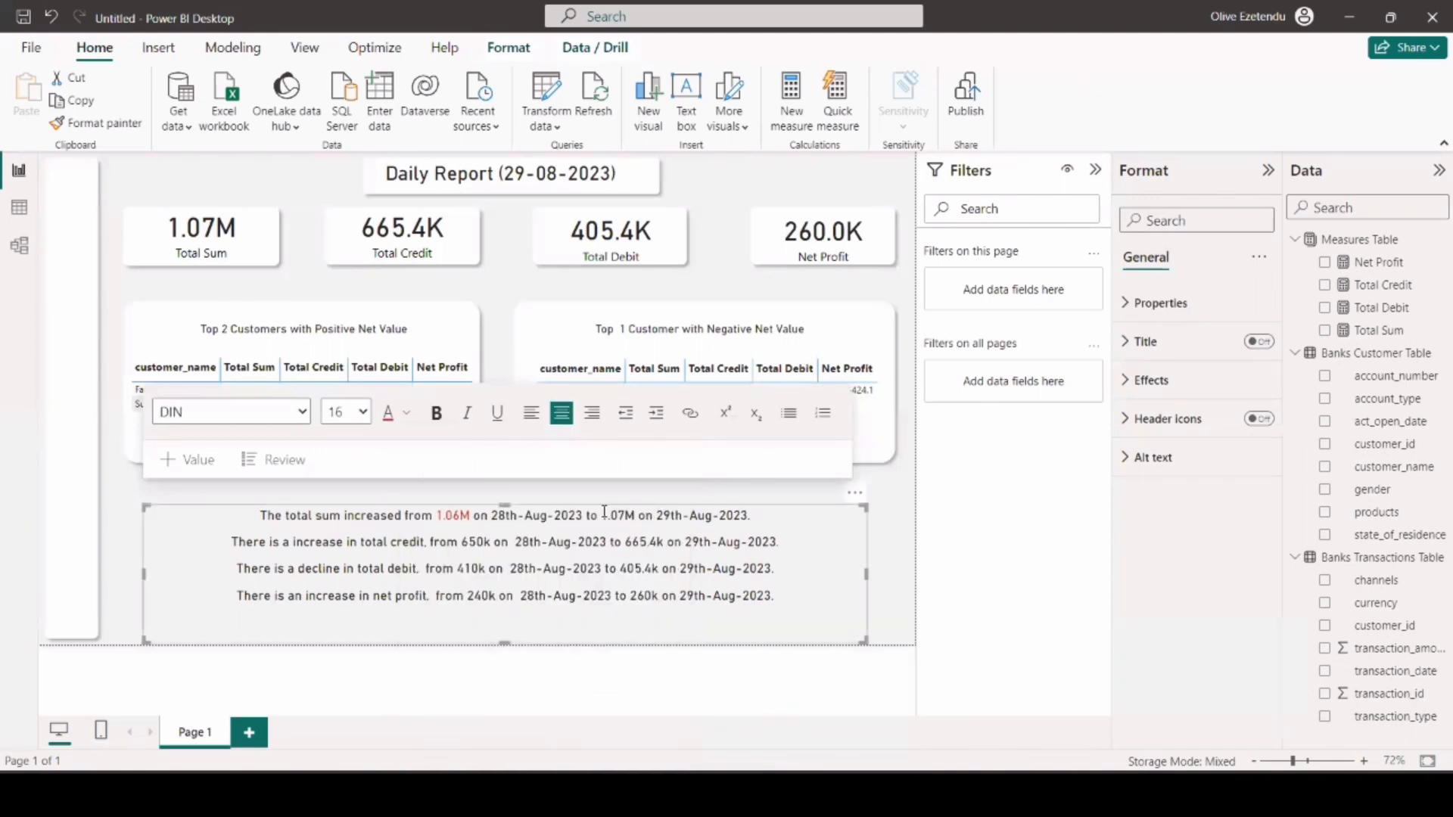
# Select the 1.07M figure in the first line of the summary text.
pyautogui.moveTo(600, 515); pyautogui.dragTo(635, 515)
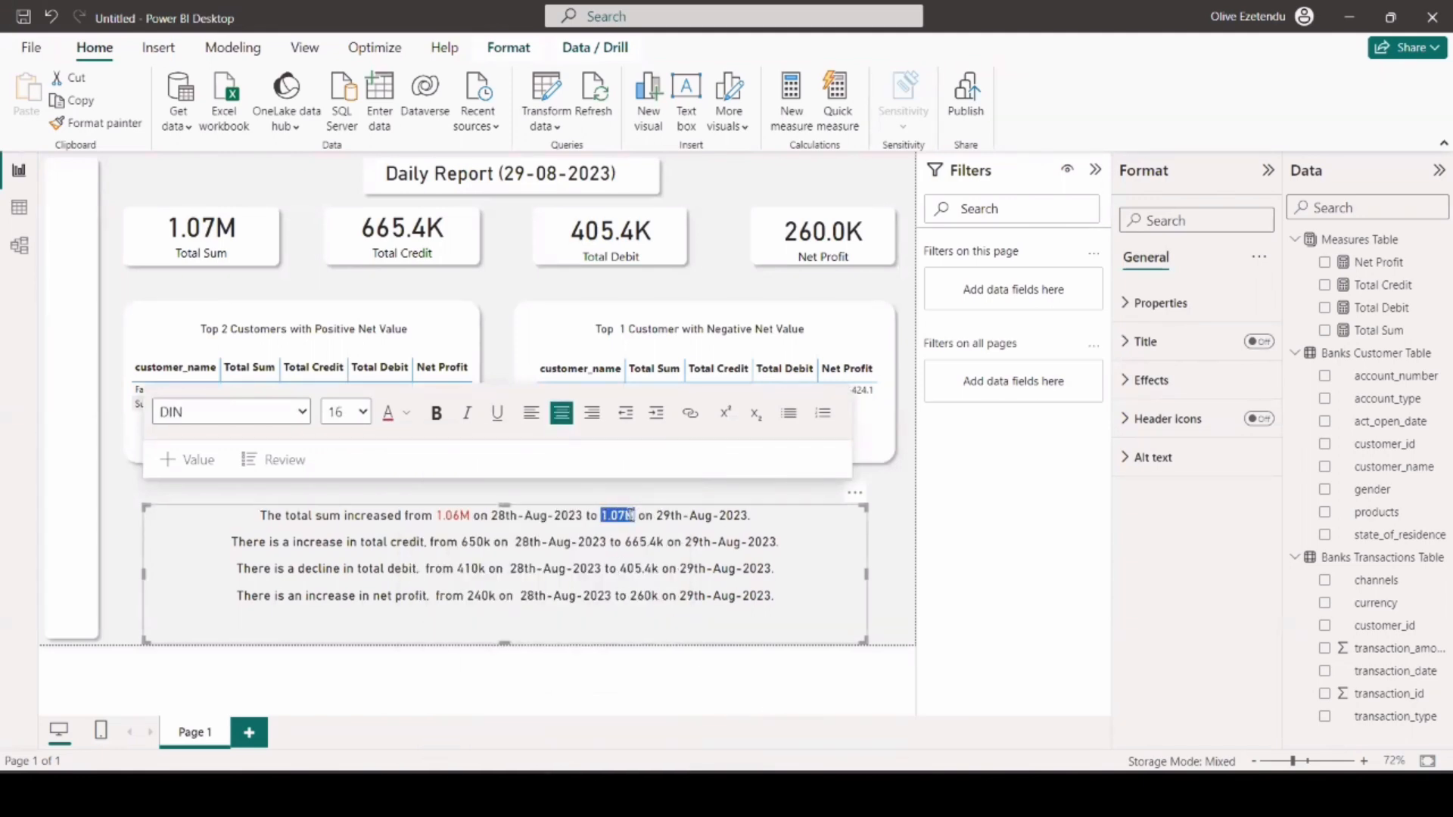